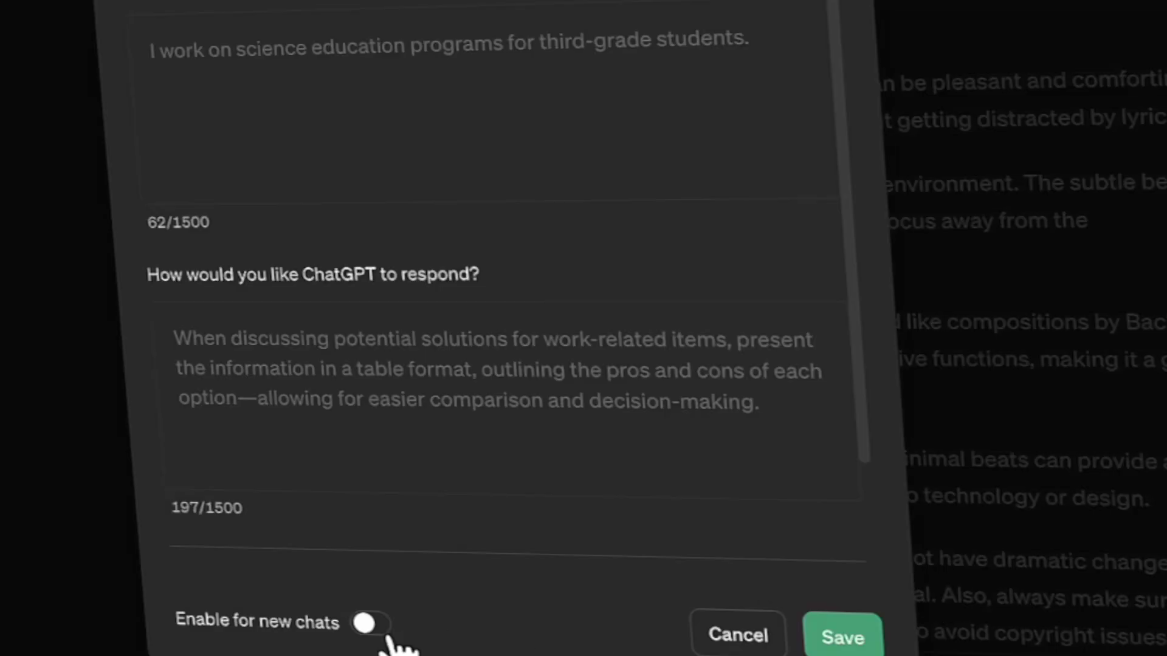
Enable the custom instructions for new chats and activate the field describing the science education work.
left_click(367, 623)
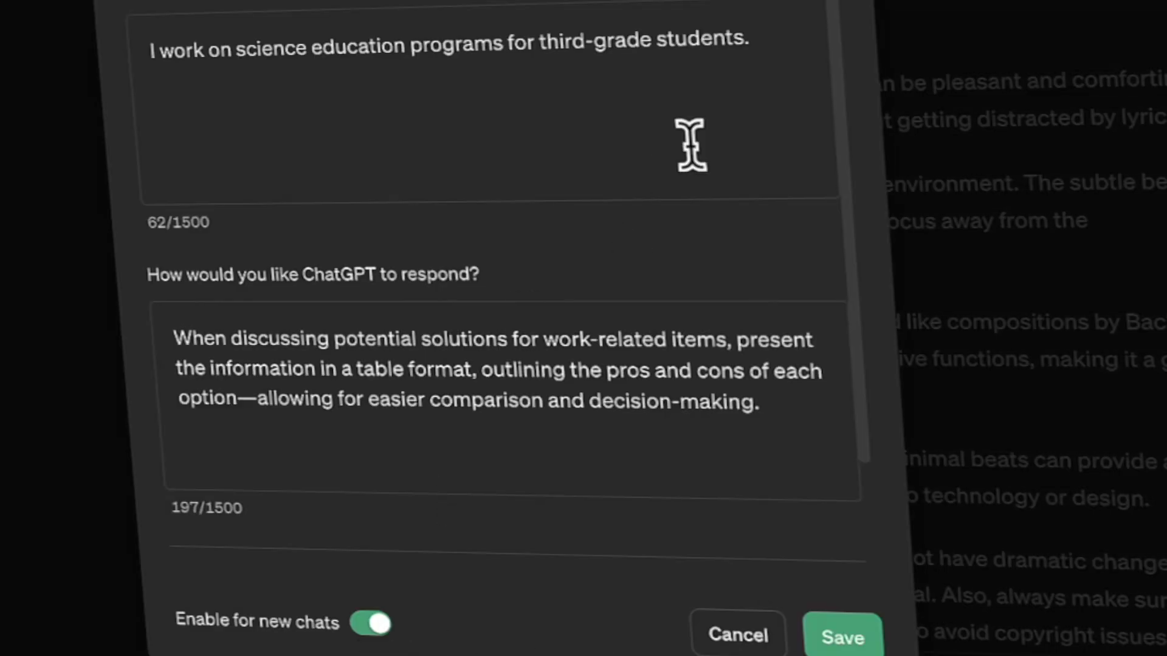
left_click(767, 45)
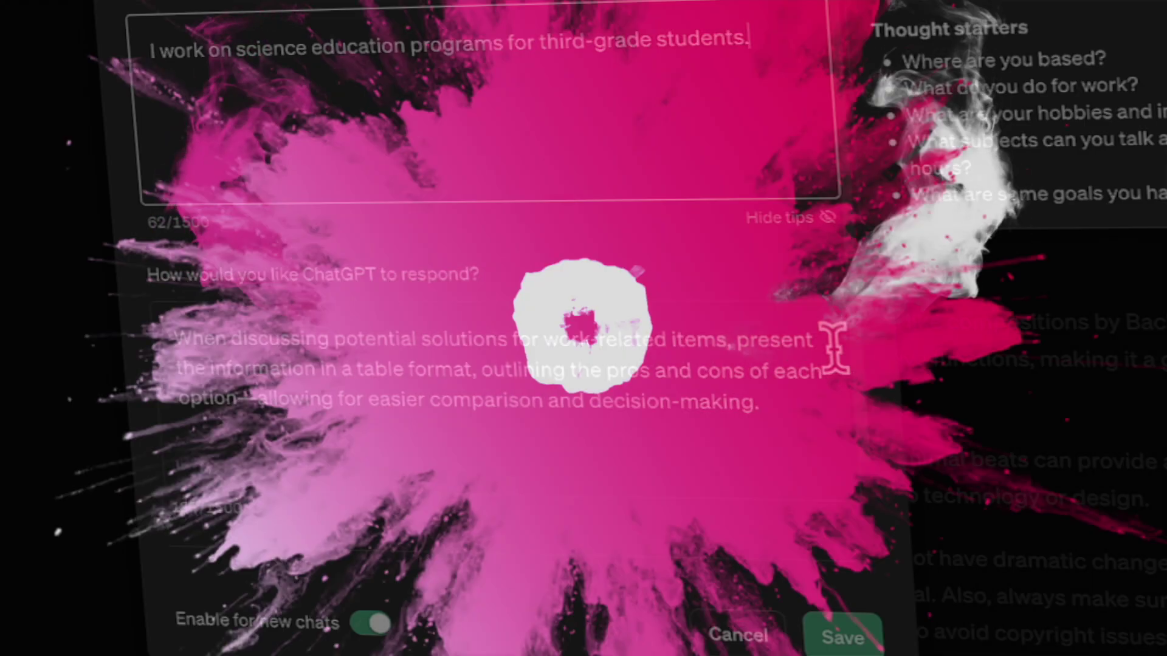
left_click(834, 345)
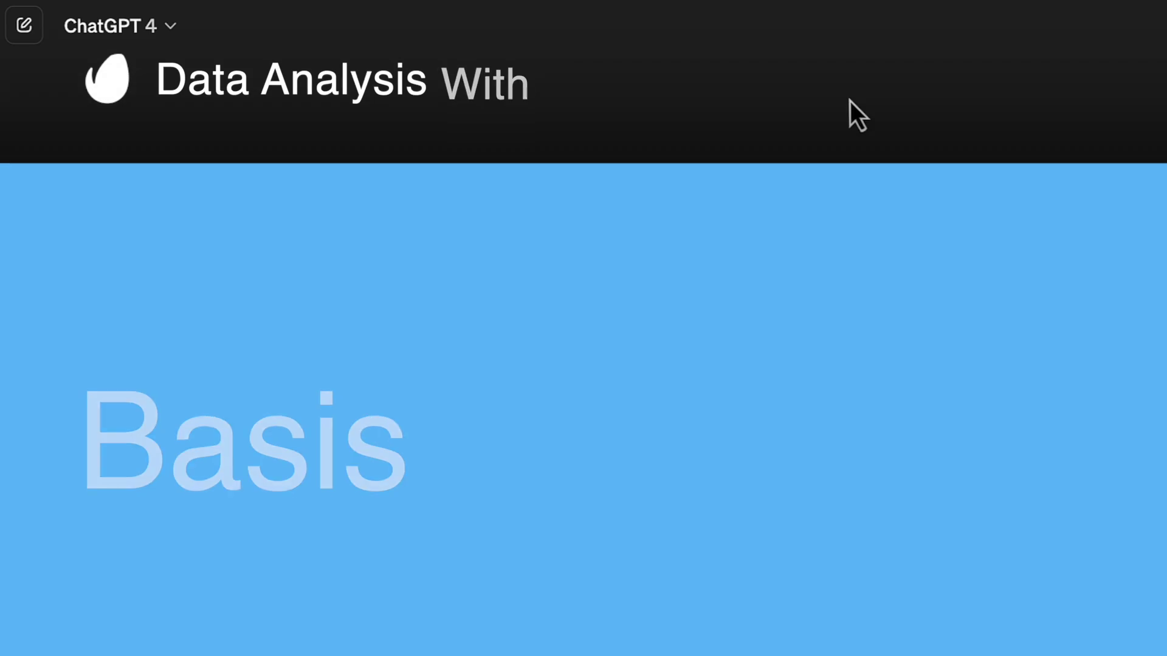
Review the available ChatGPT models, then close the list with GPT-4 still selected.
left_click(165, 37)
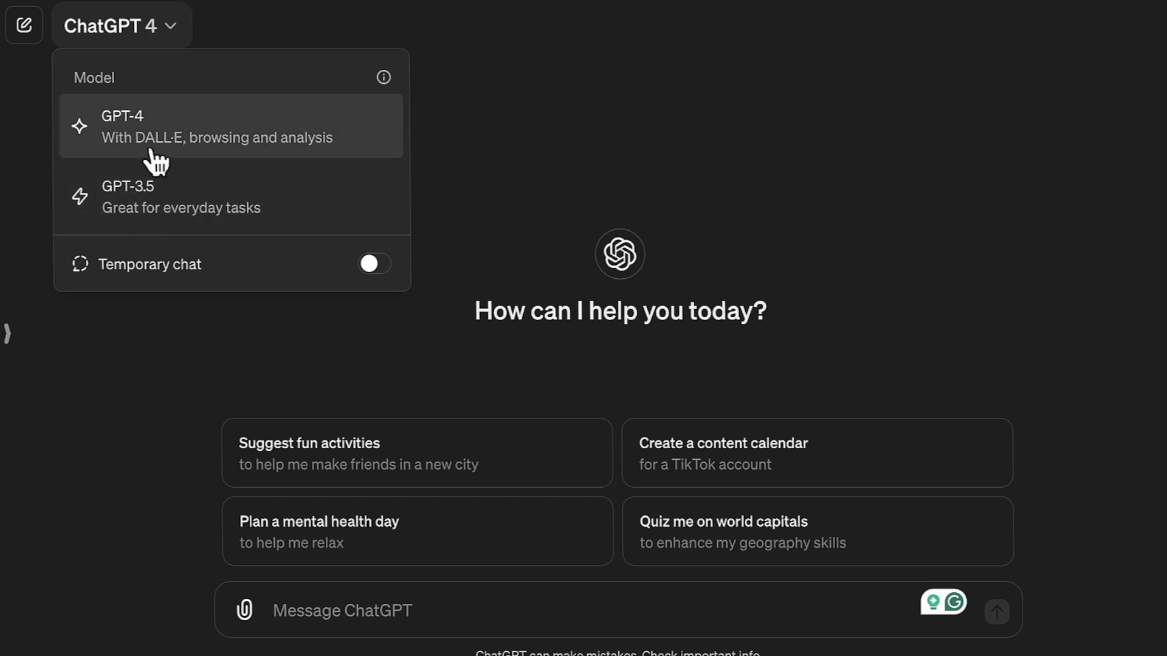
left_click(524, 124)
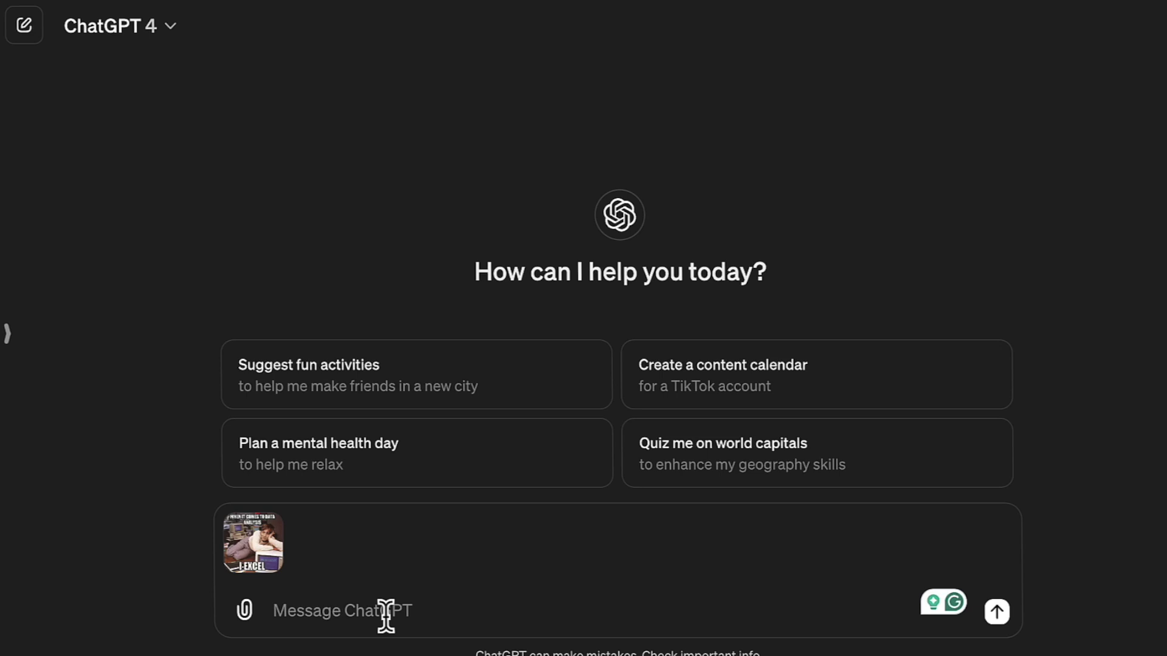
Send the attached data analysis meme with the prompt "Tell me what you can in this picture".
type("Tell me what you can in this picture")
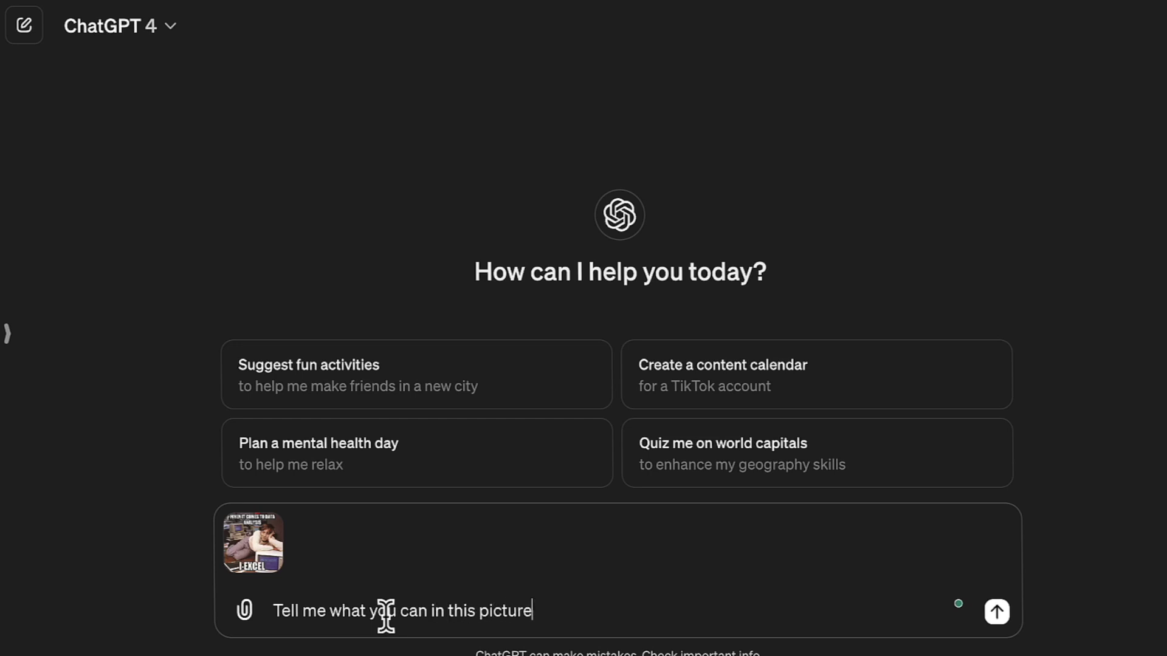
key("Return")
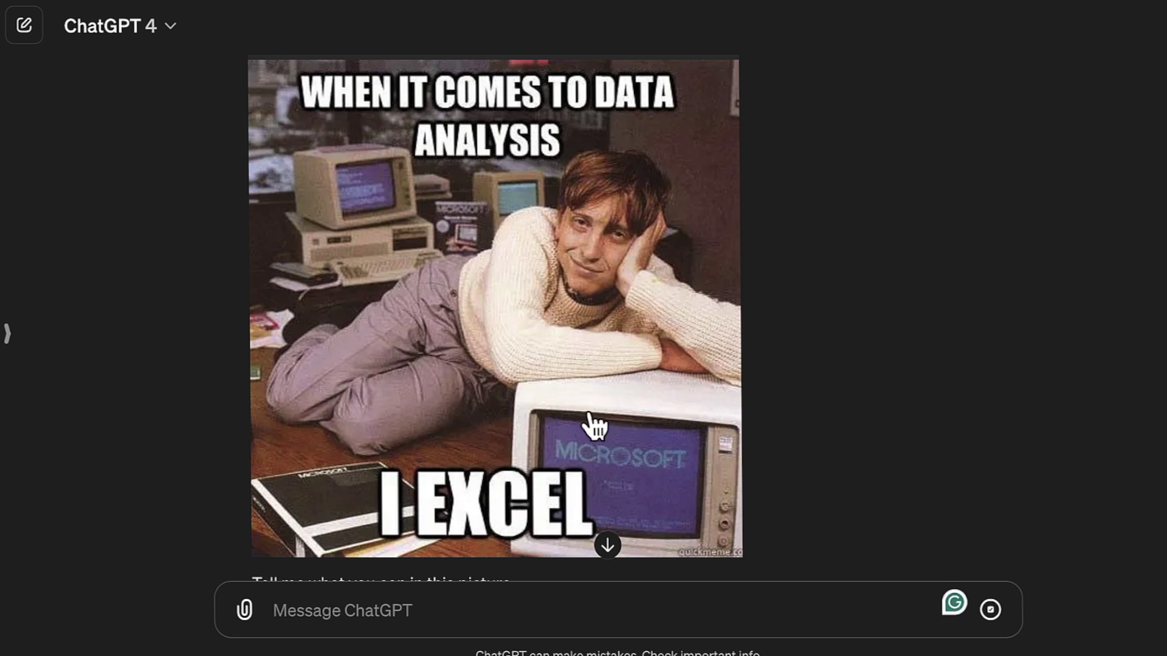
Compare the reply with the meme image, highlighting "meme", "person", "Microsoft computer" and the pun on the word "Excel".
scroll(592, 426, "down", 6)
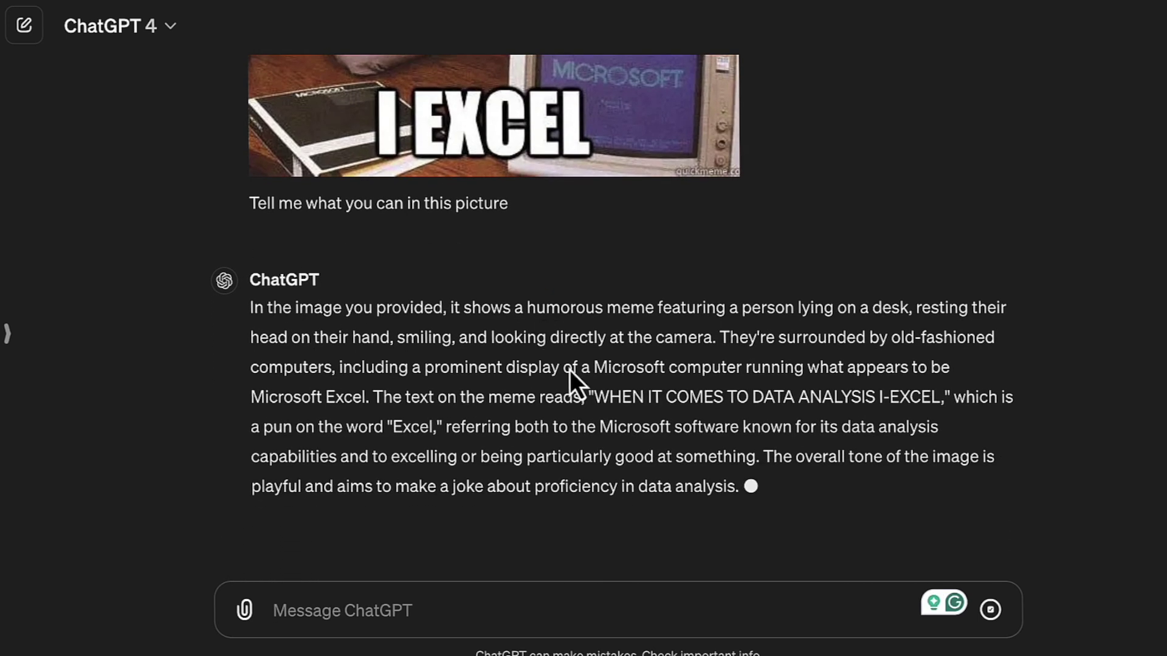
mouse_move(617, 248)
left_mouse_down()
mouse_move(867, 267)
mouse_move(850, 277)
mouse_move(607, 252)
mouse_move(625, 250)
left_mouse_up()
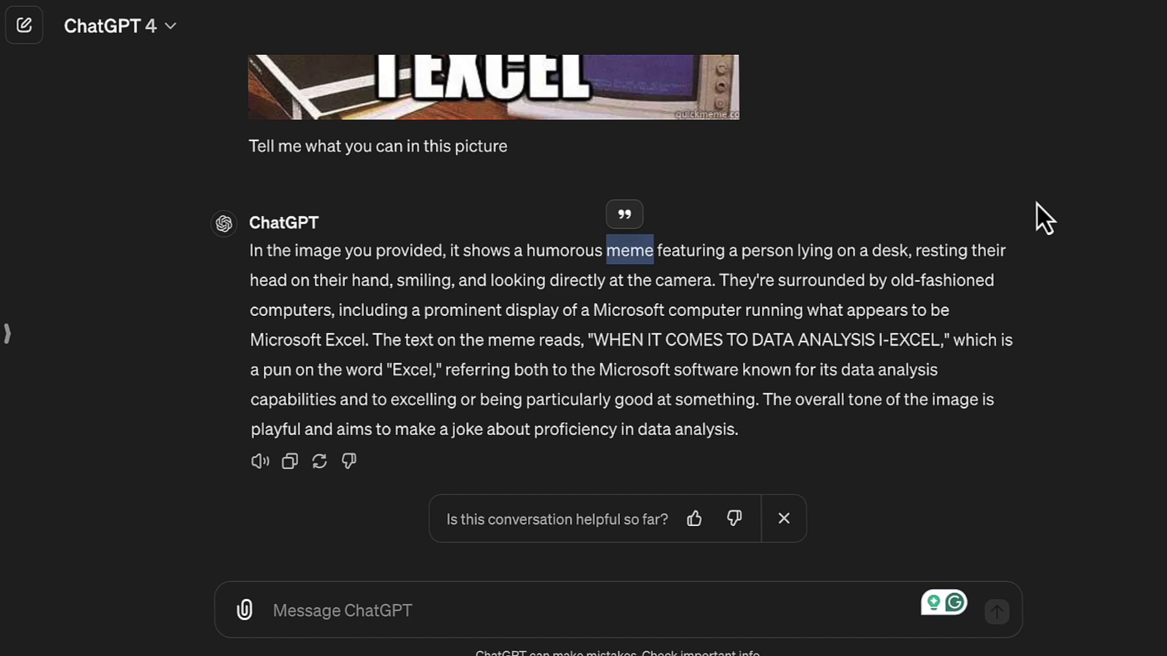
double_click(764, 250)
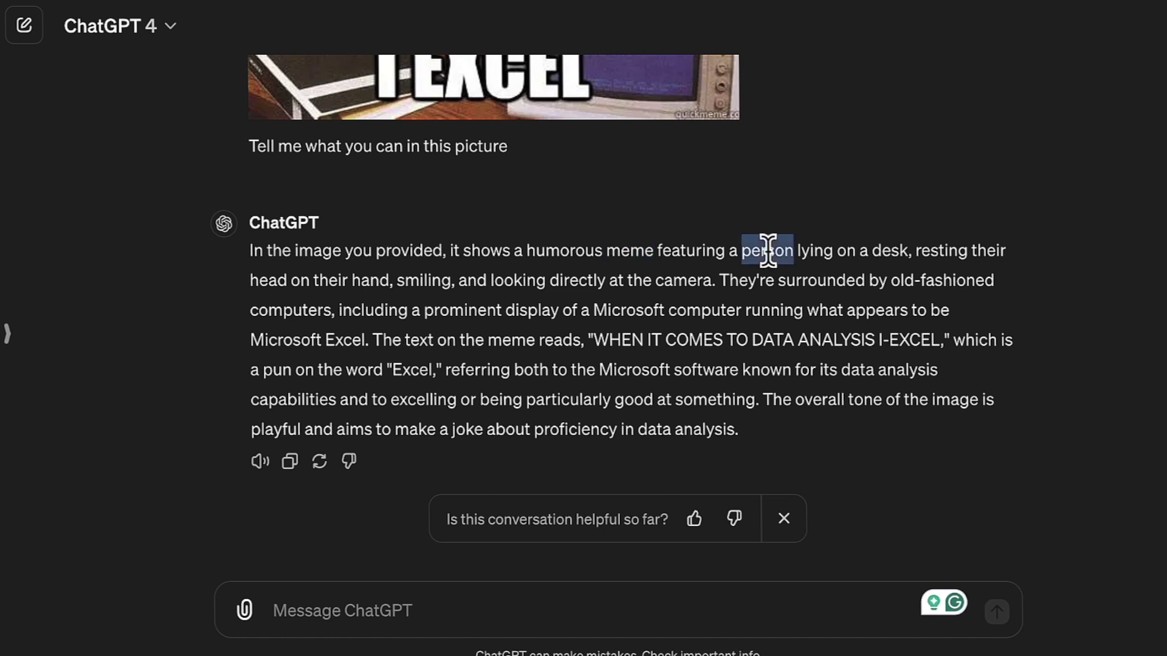
left_click(915, 297)
scroll(903, 310, "up", 1)
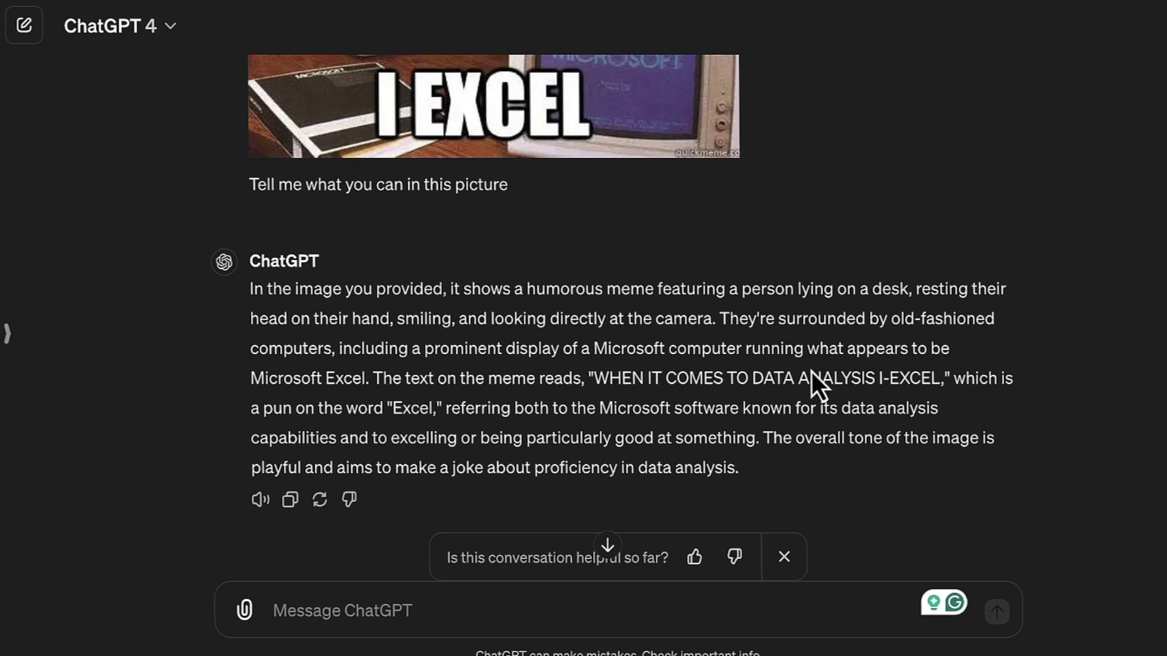
left_click_drag(596, 348, 751, 346)
scroll(729, 340, "up", 3)
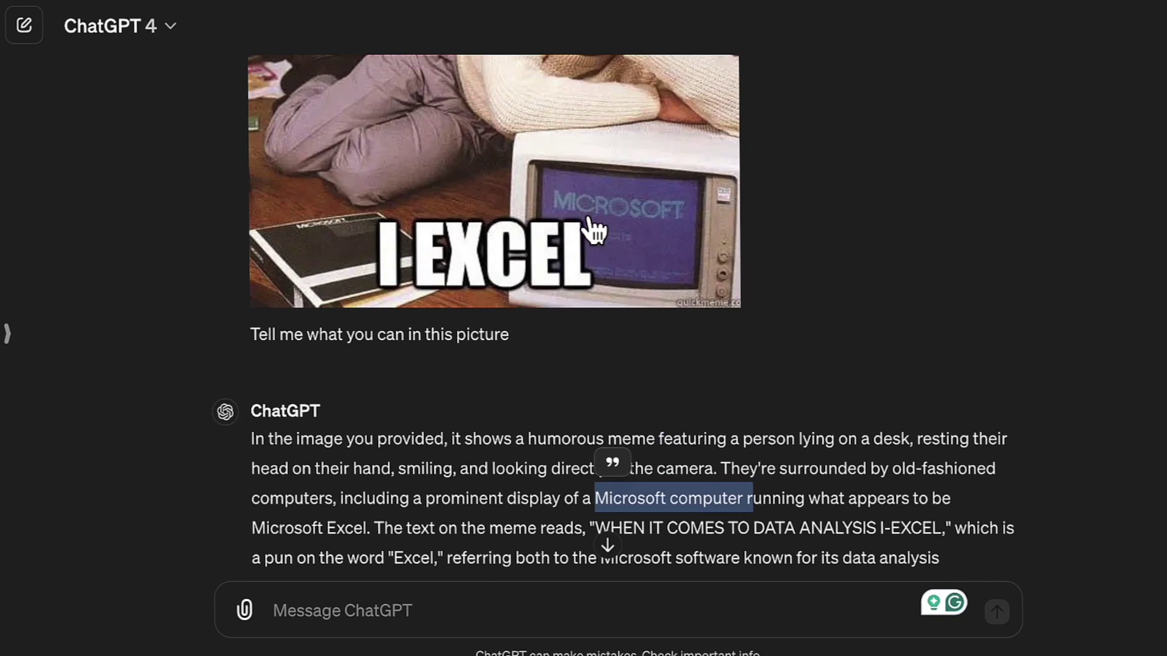
scroll(594, 230, "up", 3)
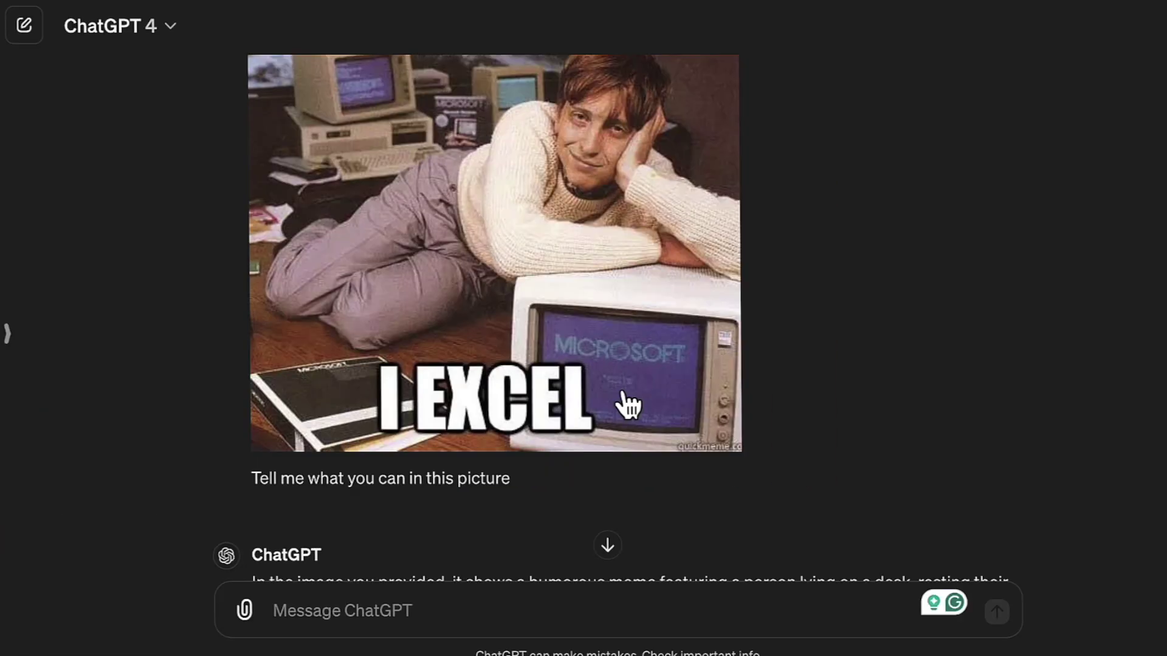
scroll(626, 389, "down", 5)
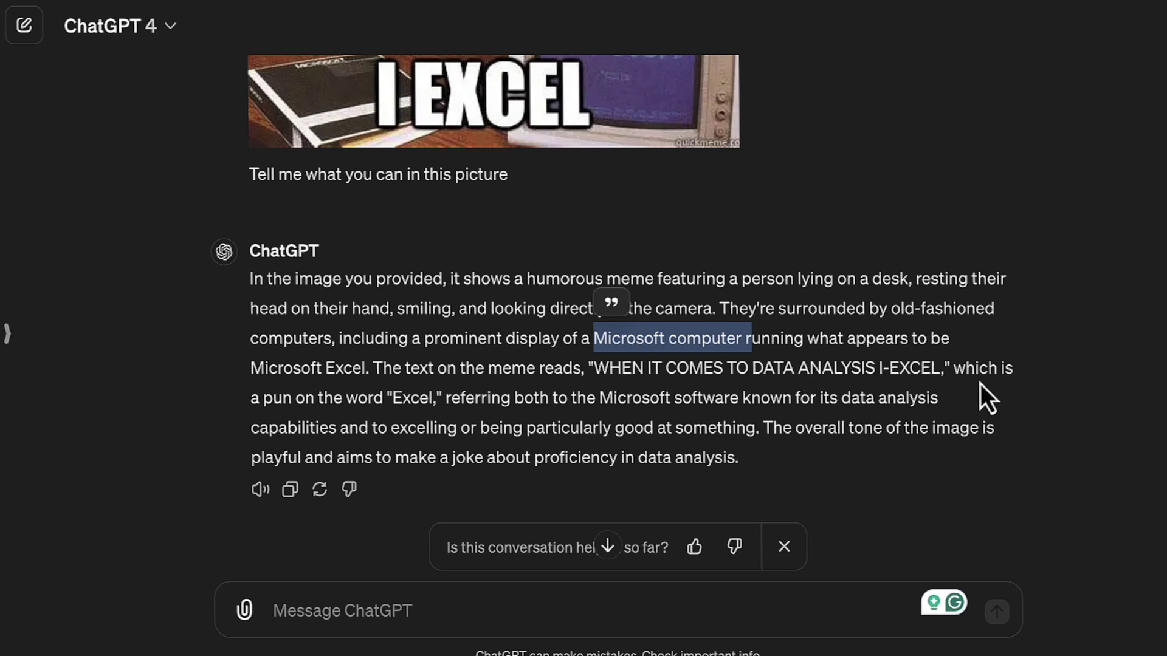
left_click_drag(252, 398, 434, 398)
scroll(426, 365, "up", 3)
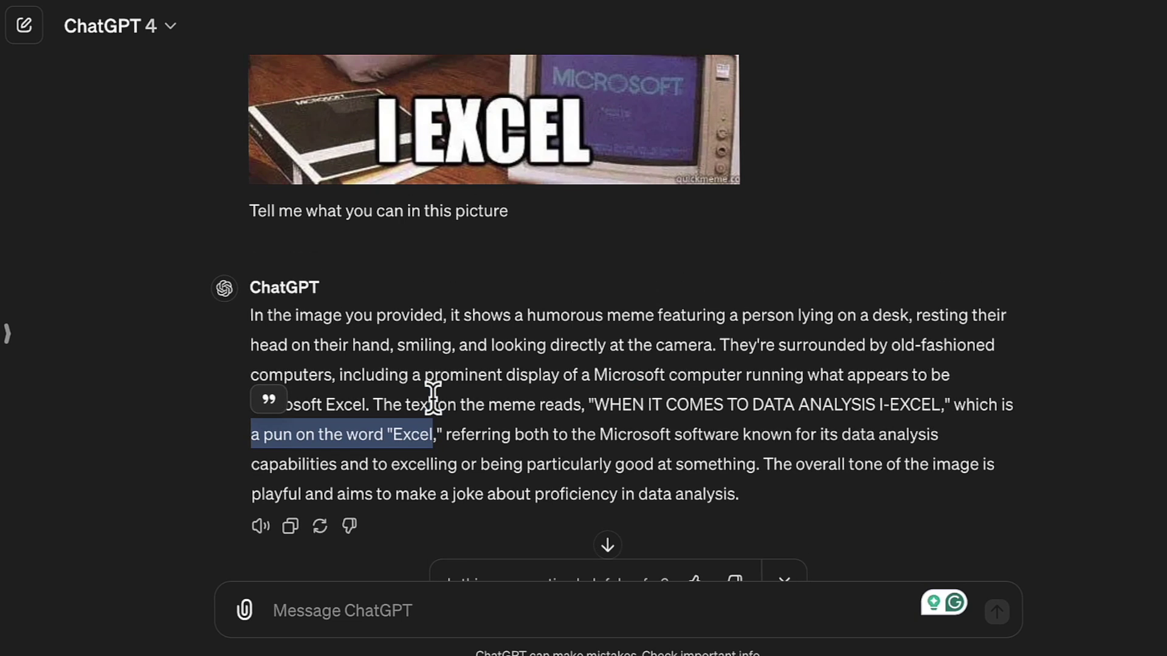
scroll(517, 325, "up", 5)
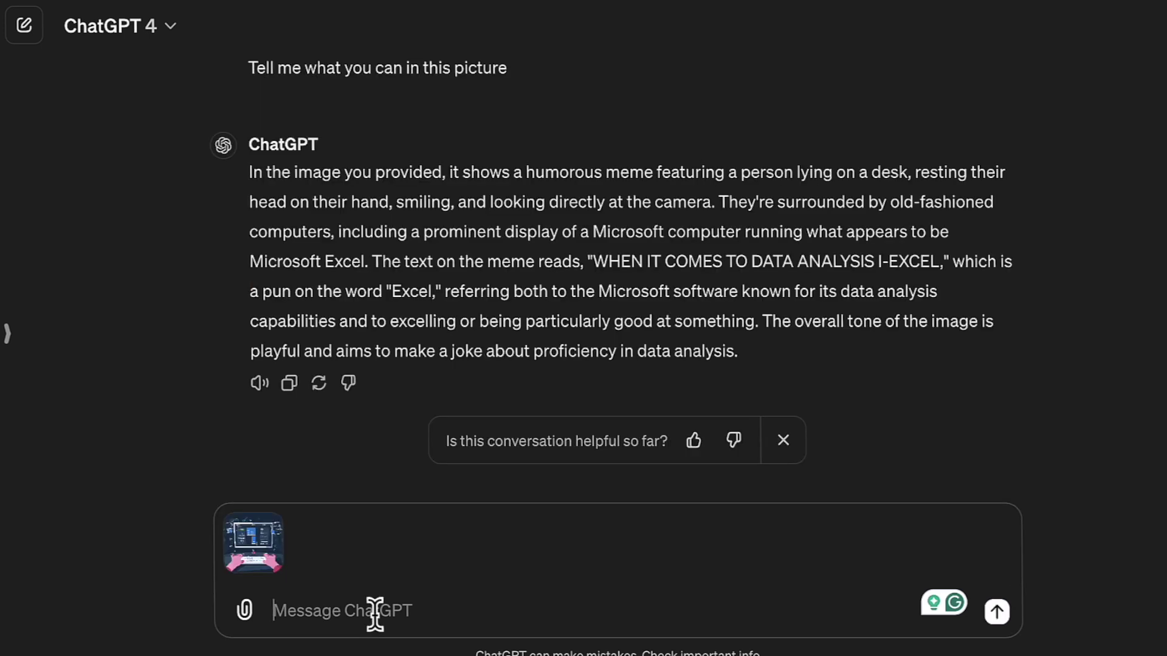
Send the attached workspace illustration with the prompt "What is happening in this picture".
type("What is happening in this picture")
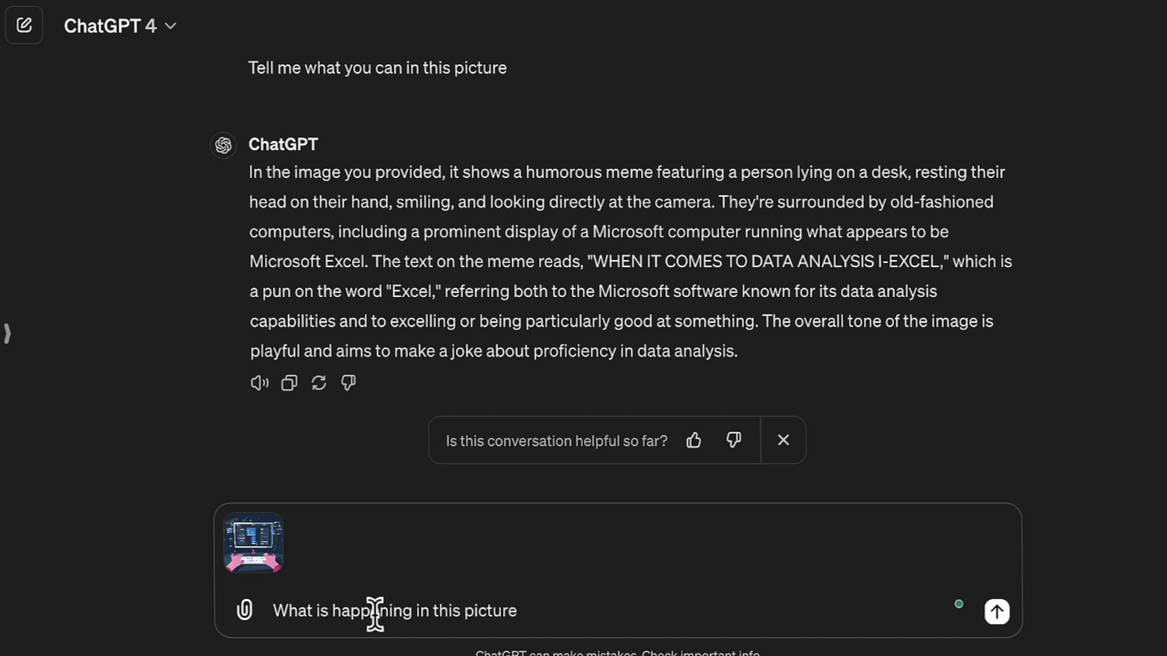
key("Return")
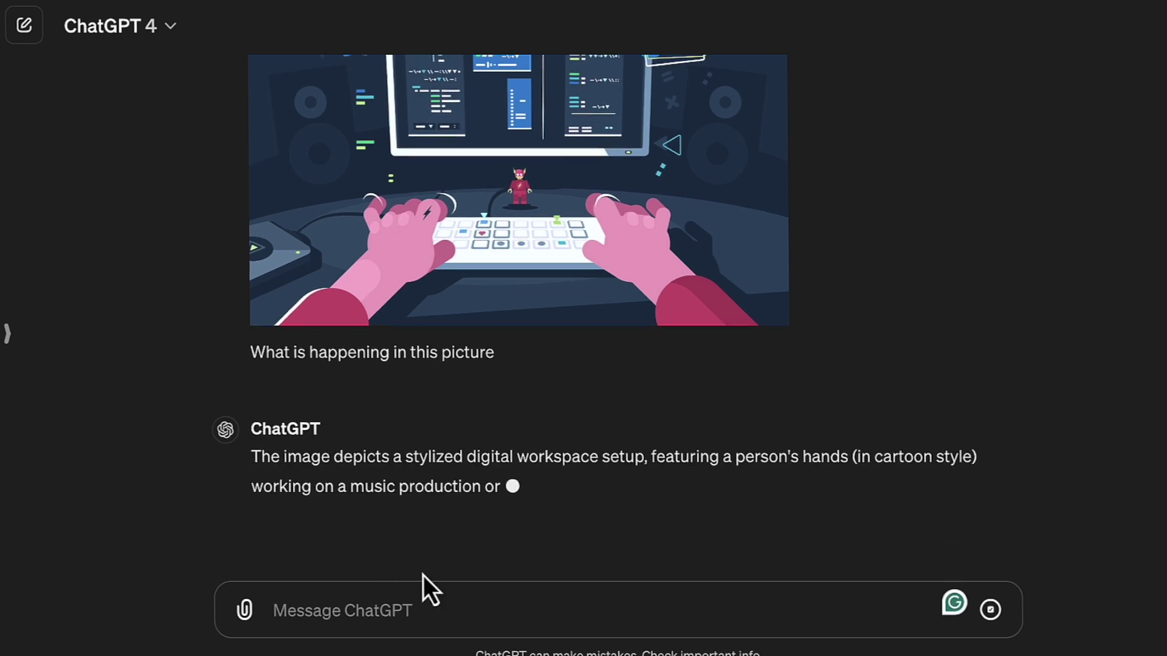
Compare the workspace illustration with the reply, highlighting the phrase "music production or digital content creation environment".
scroll(643, 542, "up", 1)
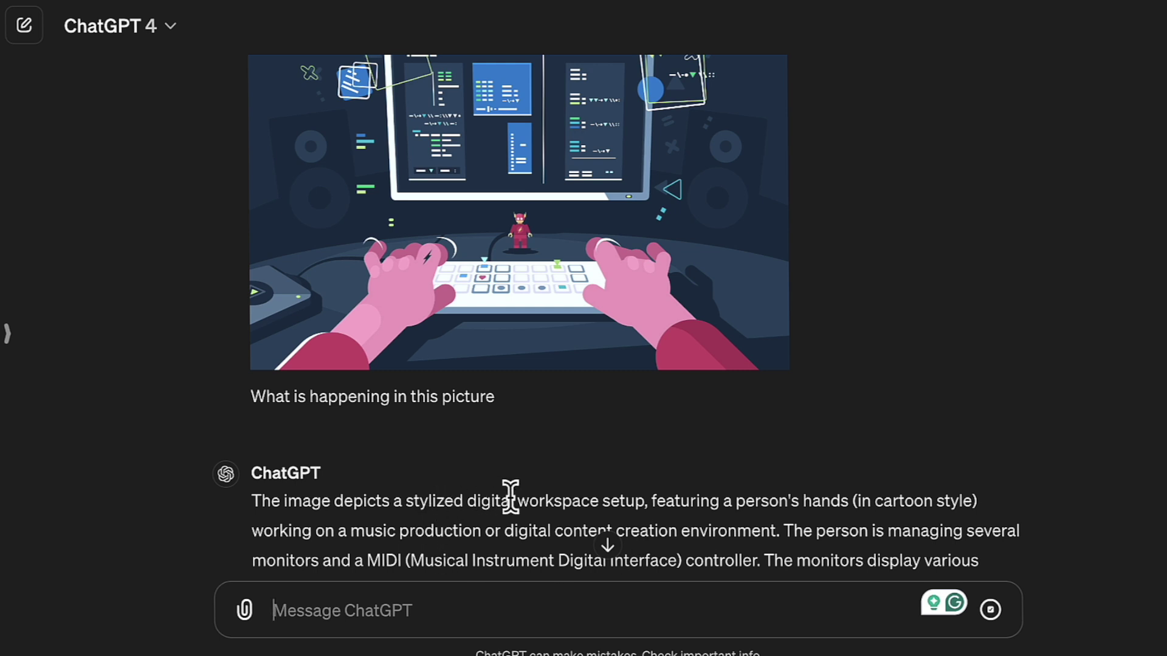
scroll(750, 403, "up", 2)
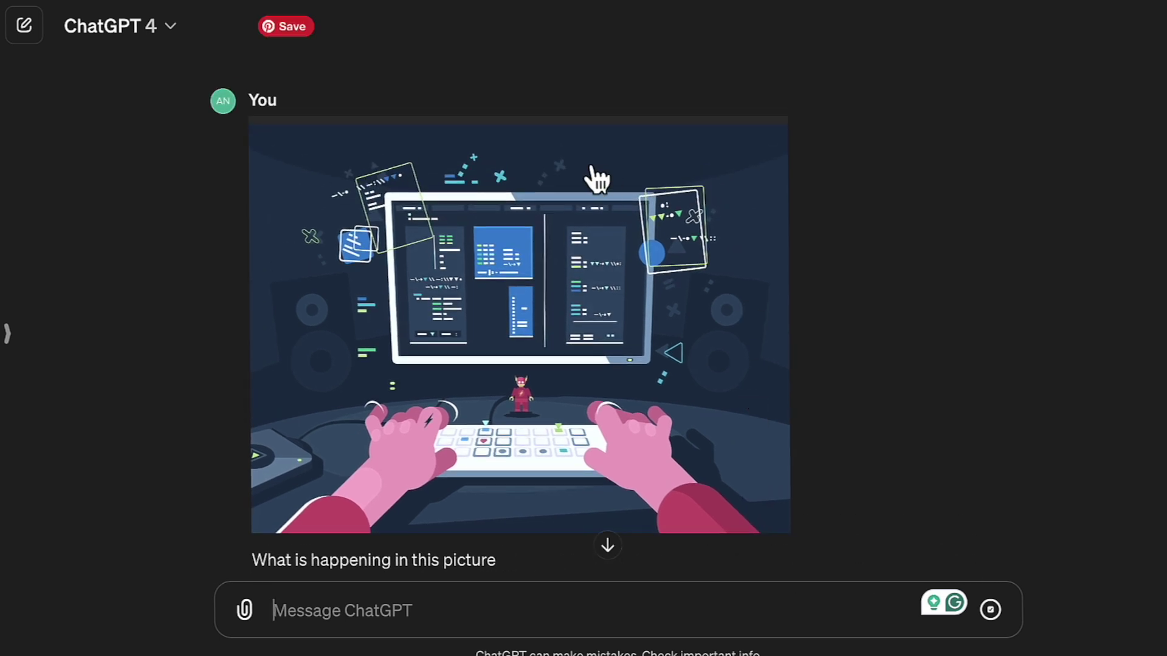
scroll(811, 381, "down", 5)
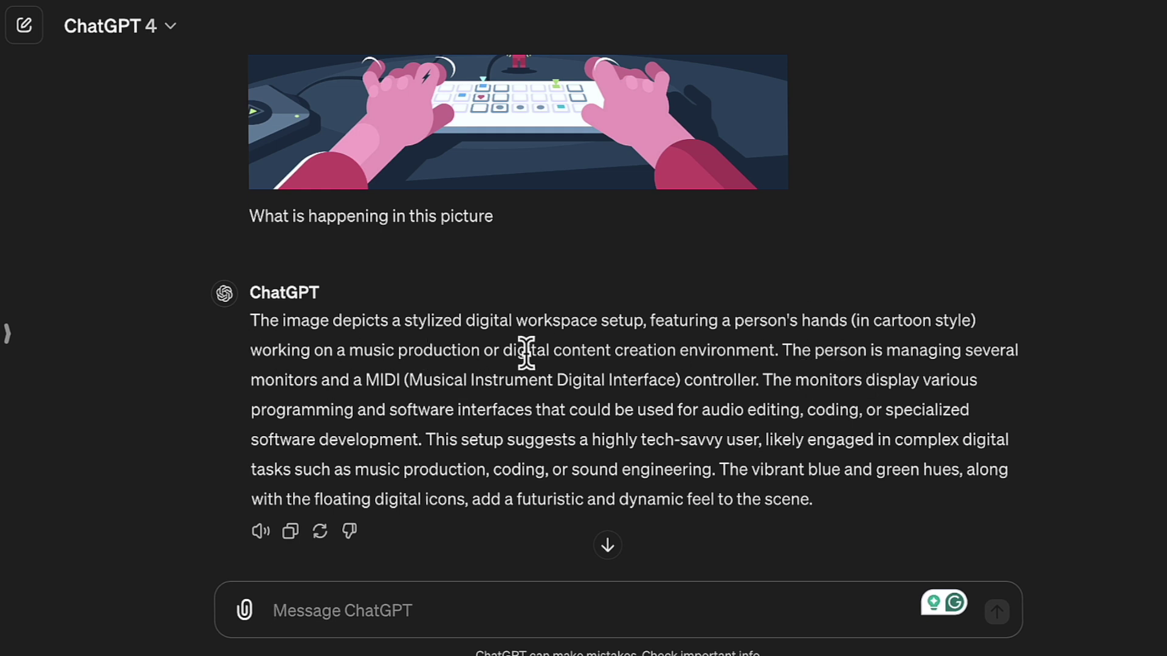
left_click_drag(779, 350, 348, 351)
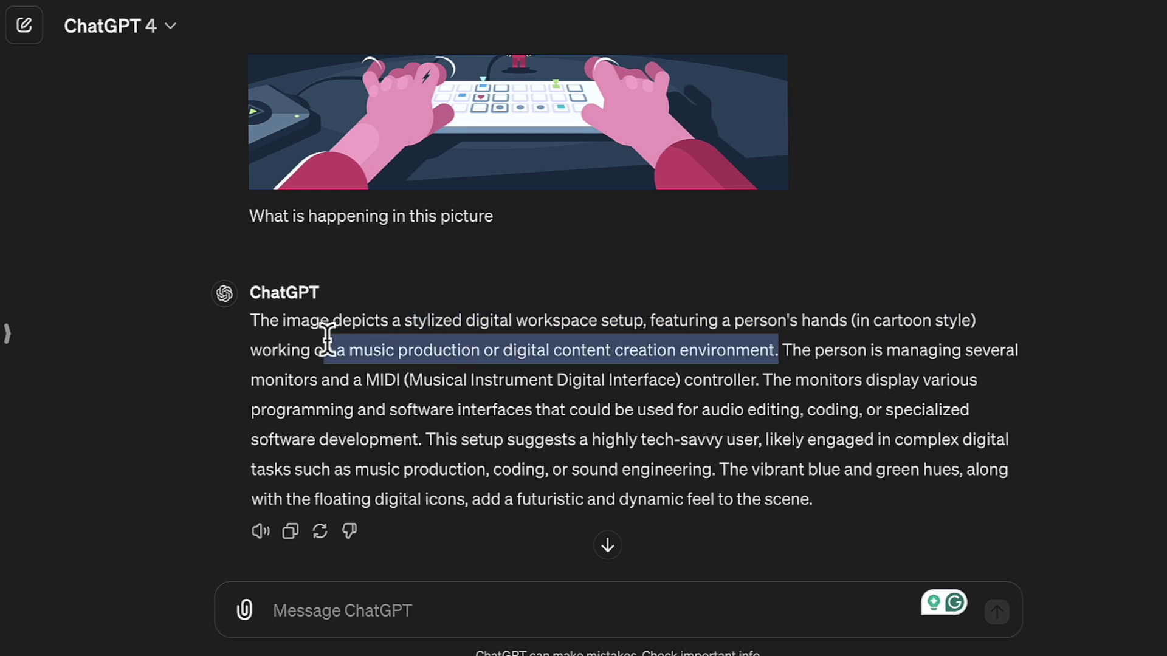
scroll(337, 341, "up", 3)
scroll(510, 195, "up", 1)
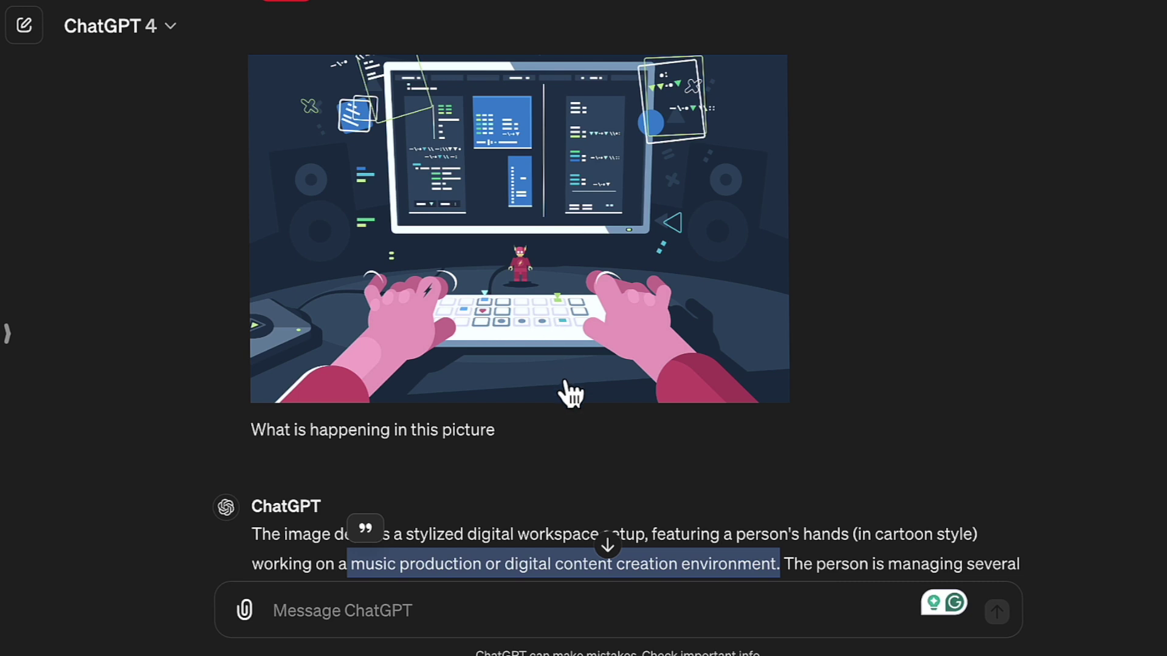
scroll(570, 389, "down", 2)
left_click(536, 466)
Check the reply's MIDI controller and monitors passage against the illustration, highlighting that passage and the whole reply.
scroll(536, 467, "down", 2)
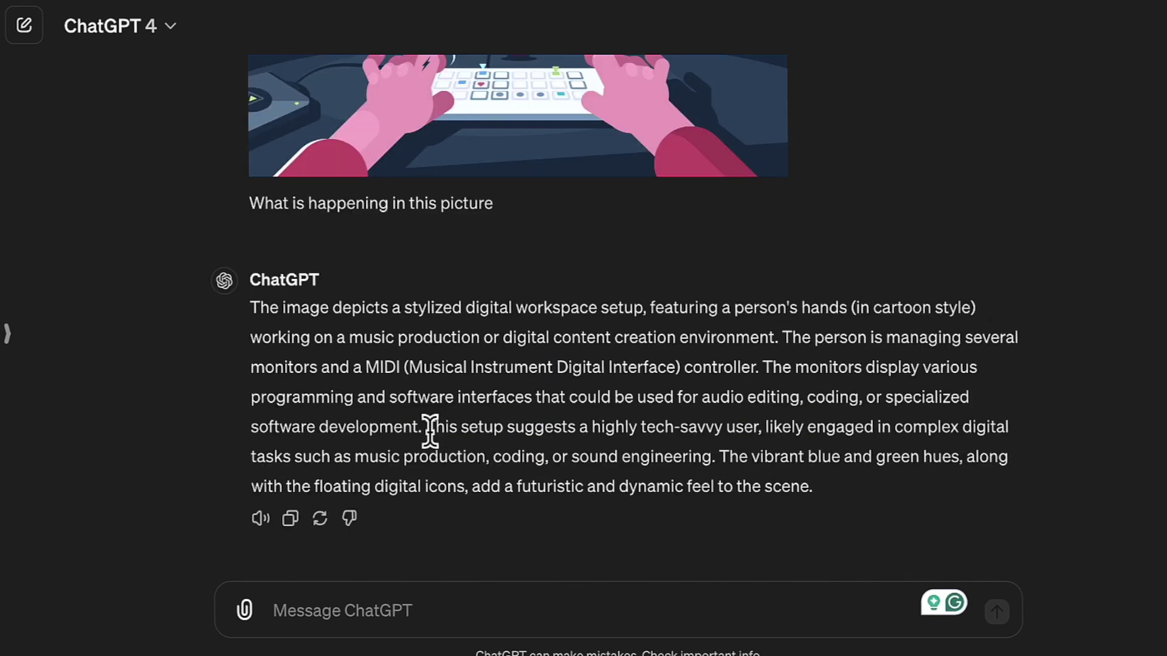
left_click_drag(364, 367, 768, 389)
scroll(768, 384, "up", 2)
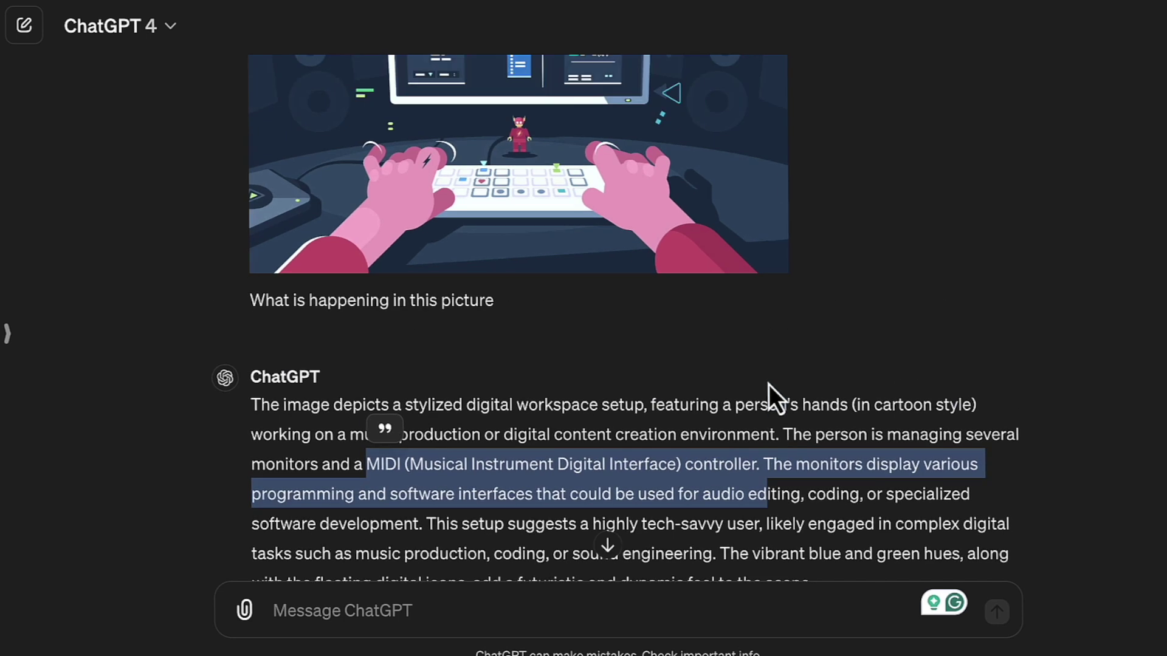
scroll(768, 385, "up", 4)
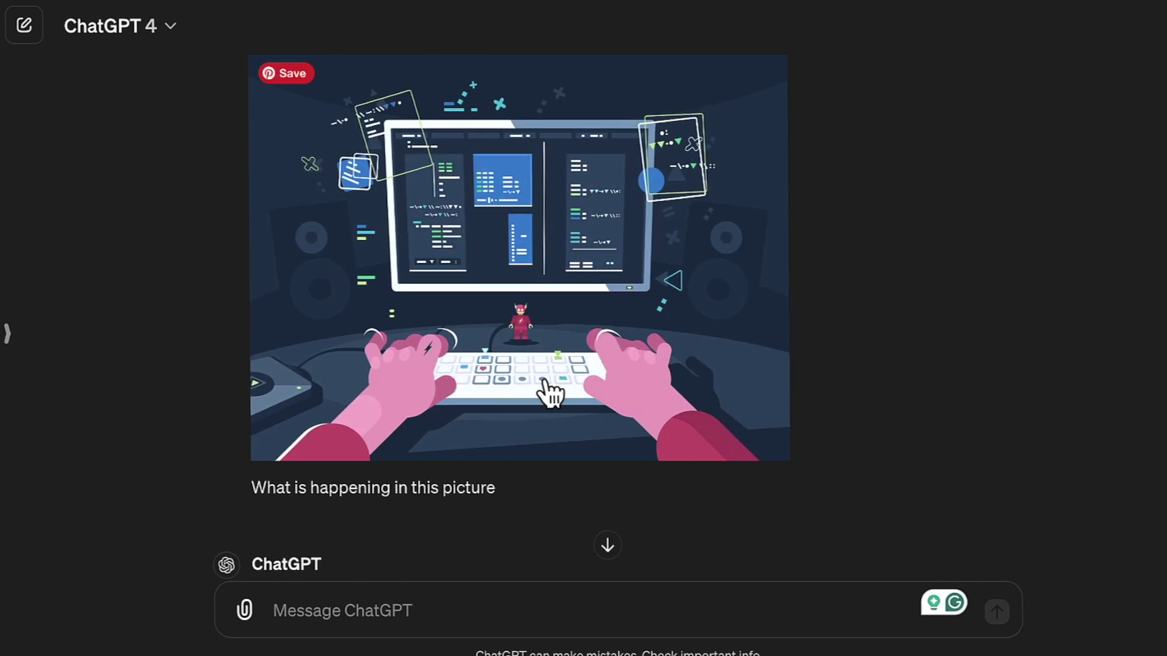
scroll(516, 396, "down", 2)
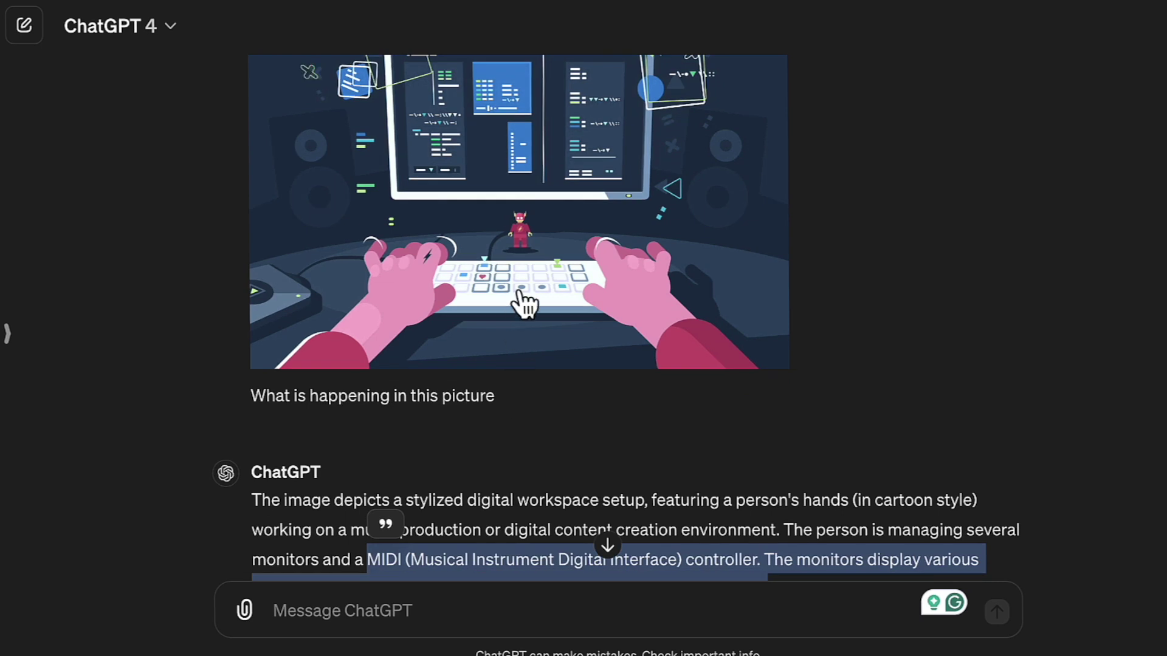
scroll(544, 331, "down", 2)
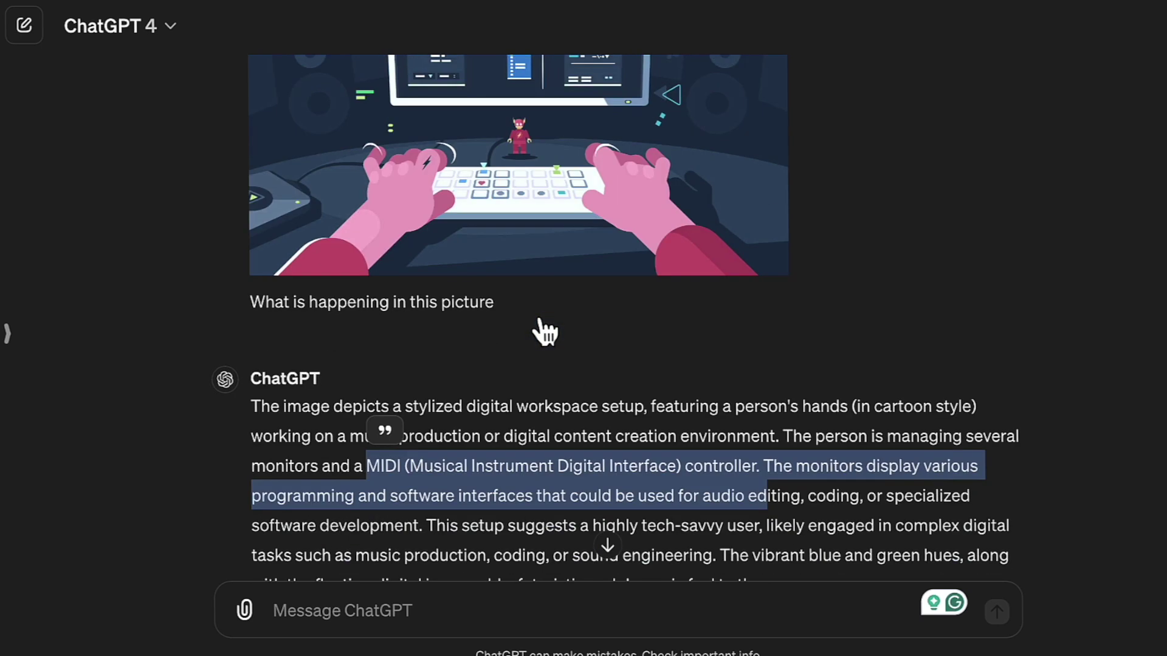
scroll(544, 331, "down", 2)
left_click(796, 484)
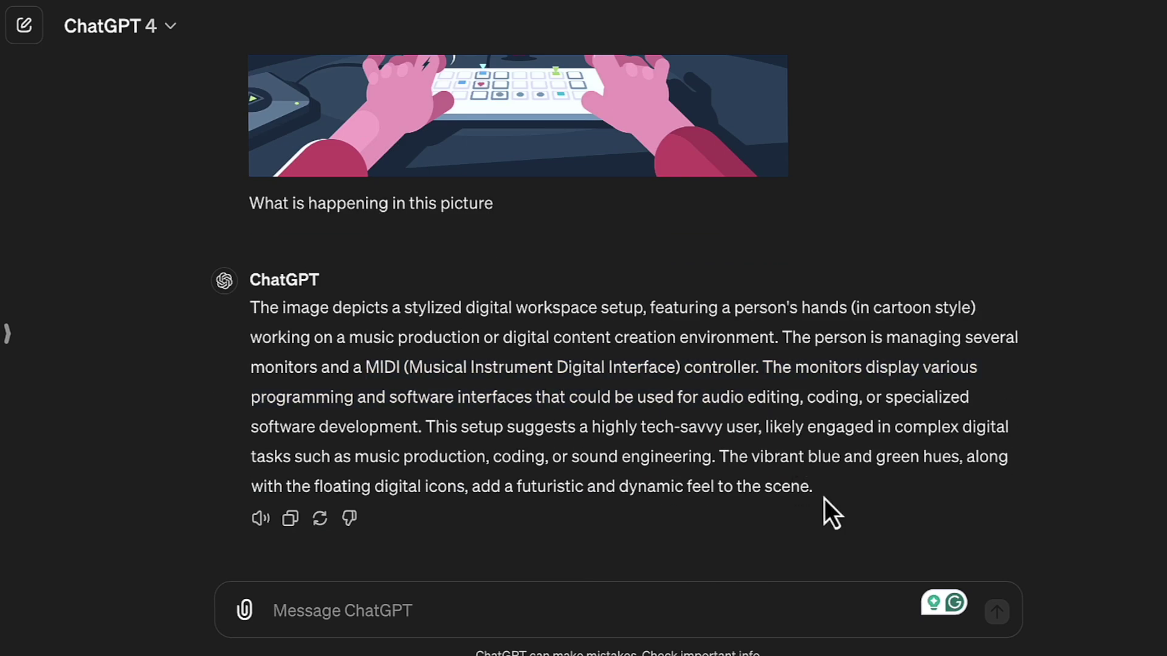
left_click_drag(823, 492, 255, 305)
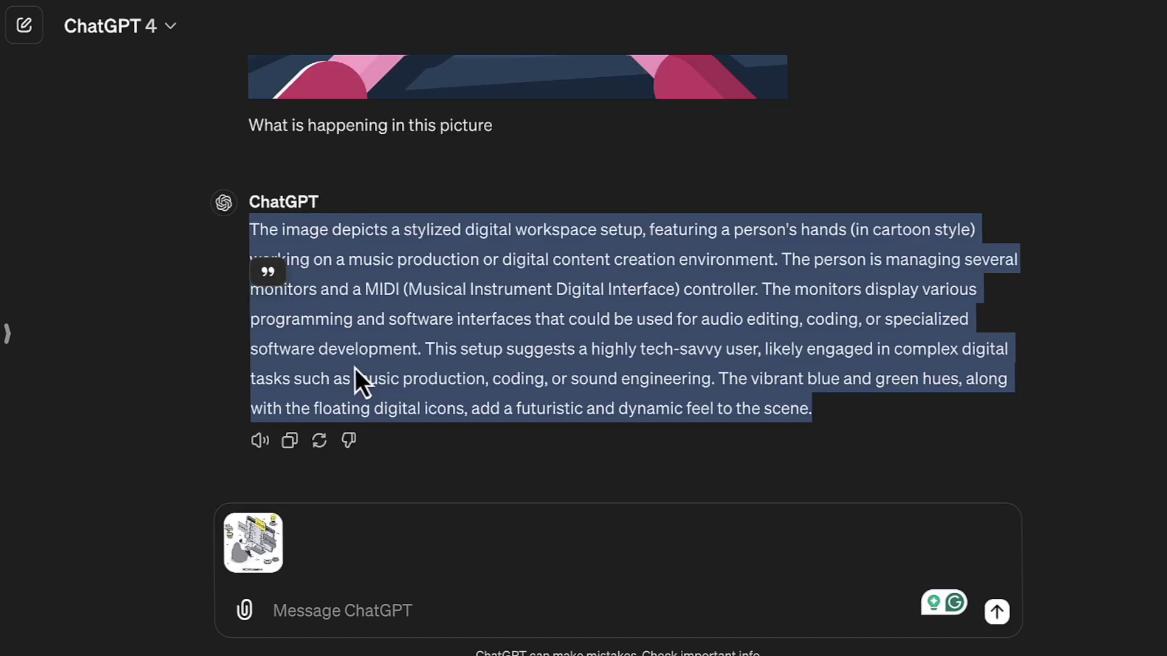
left_click(187, 394)
Send the attached programming illustration with the prompt "Analyse and tell me what you see".
left_click(558, 609)
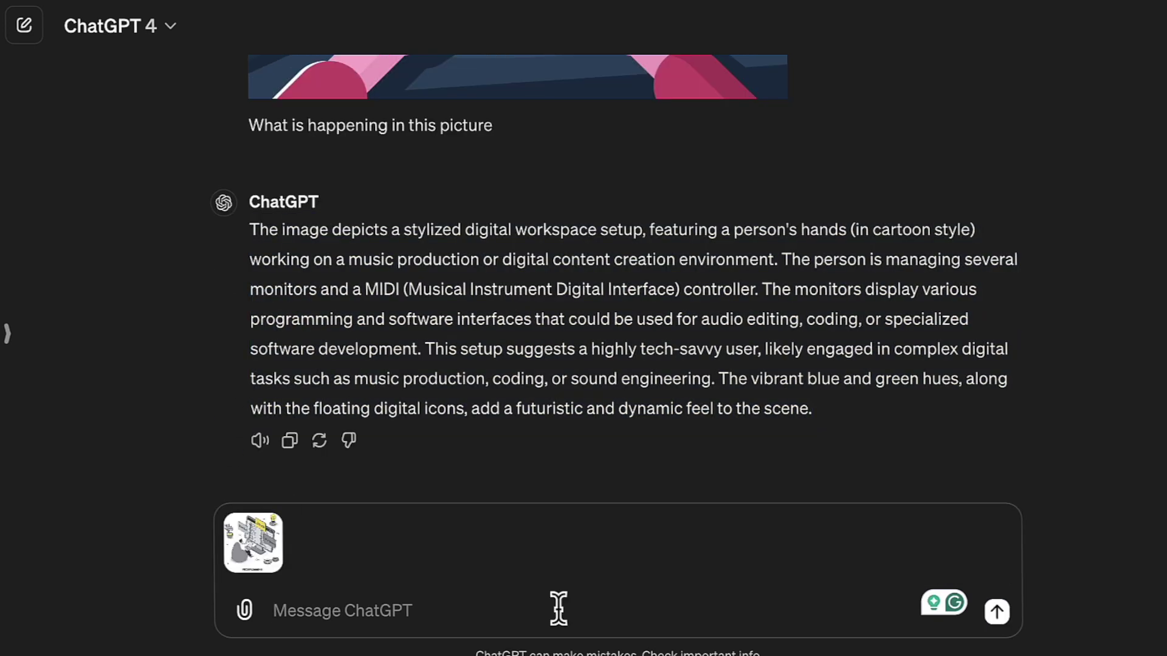
type("Analyse and tell me what you see")
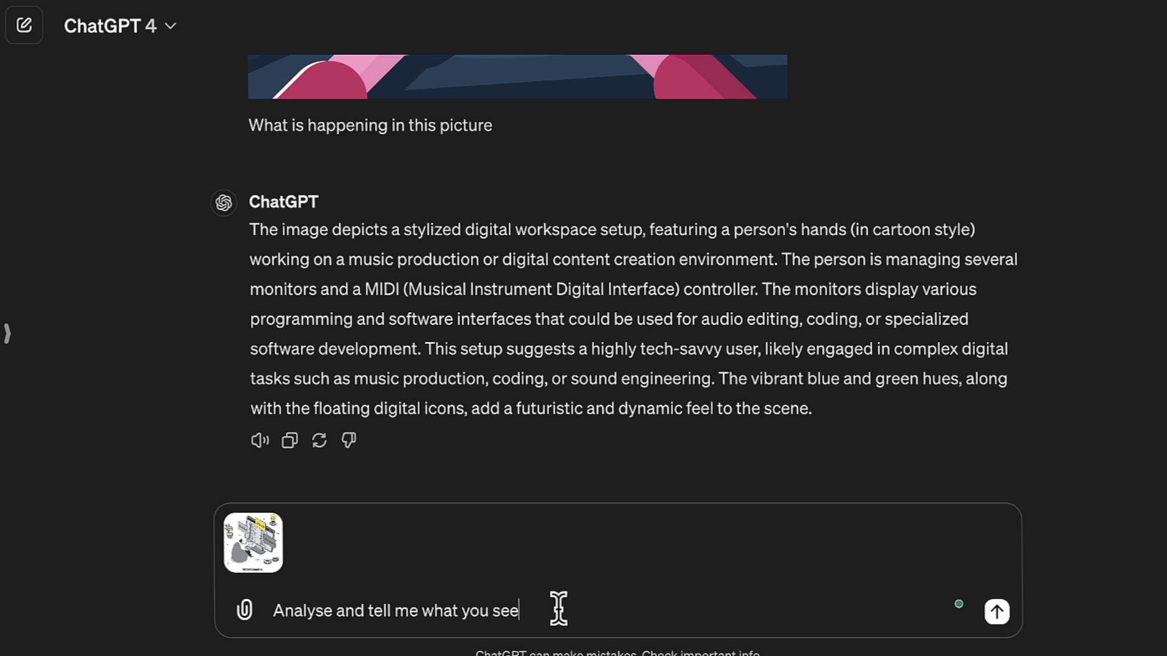
key("Return")
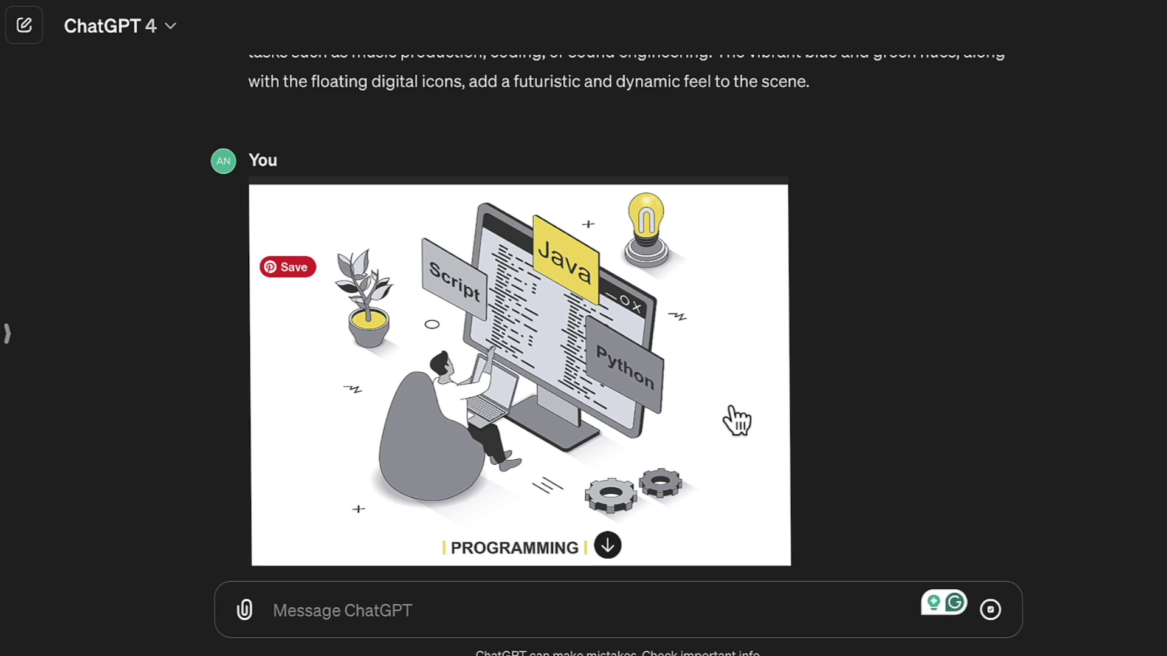
Read the reply about the programming illustration, highlighting its opening sentence and the phrase about Java and Python being prominently labeled.
scroll(732, 427, "down", 5)
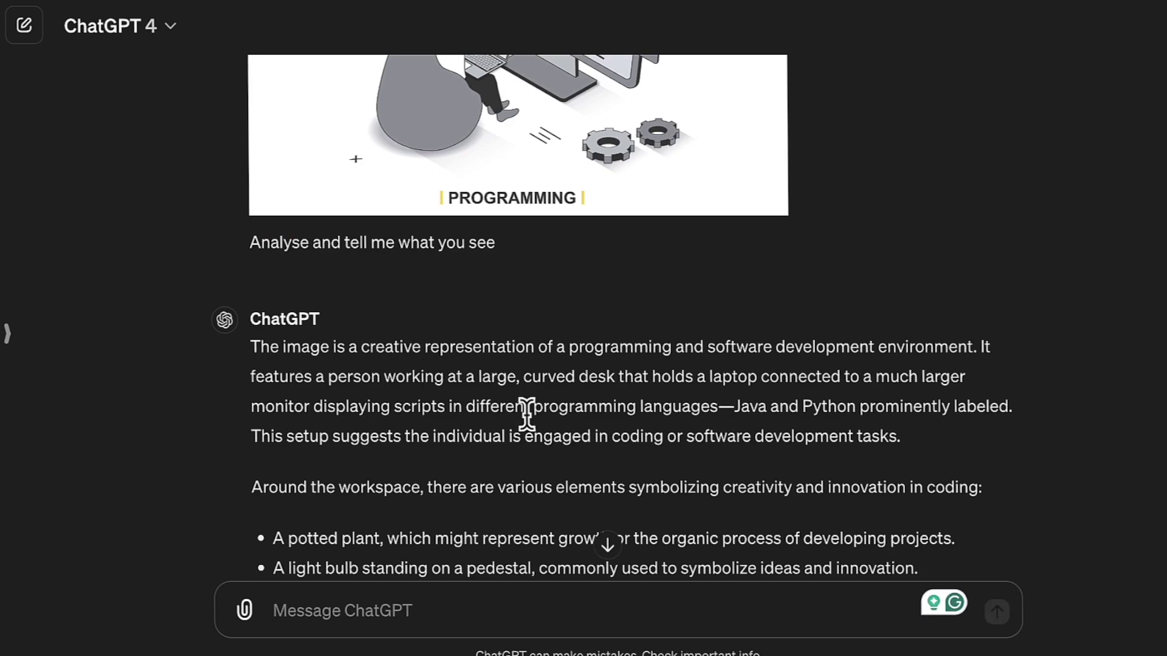
scroll(527, 413, "up", 1)
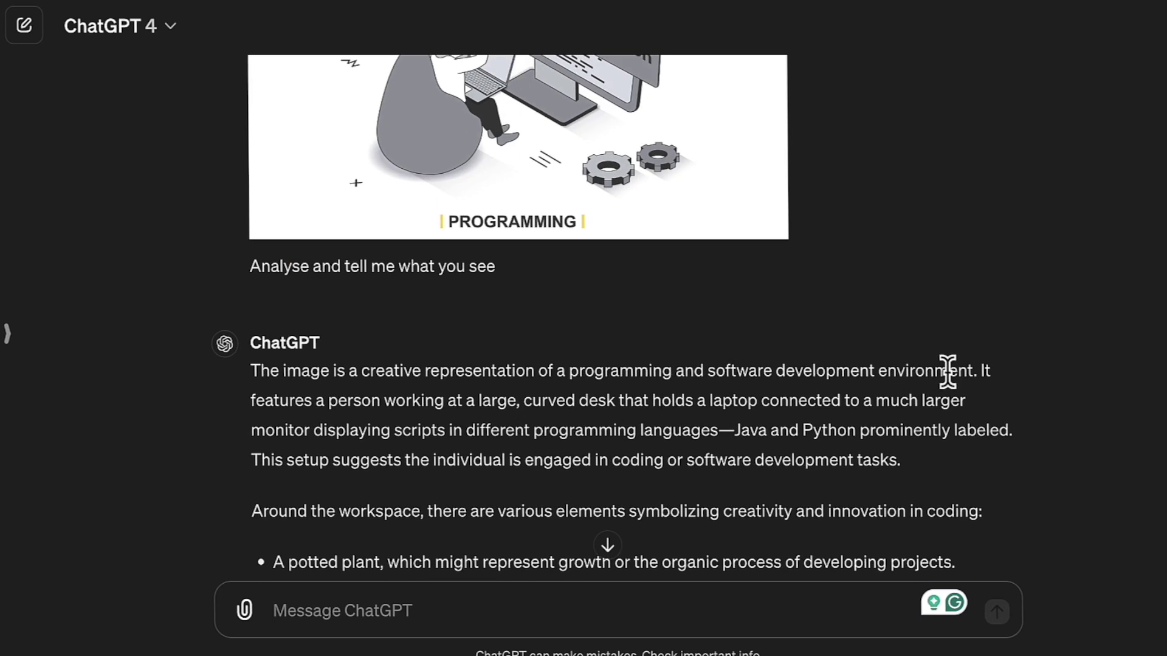
left_click_drag(972, 371, 250, 371)
scroll(737, 383, "down", 1)
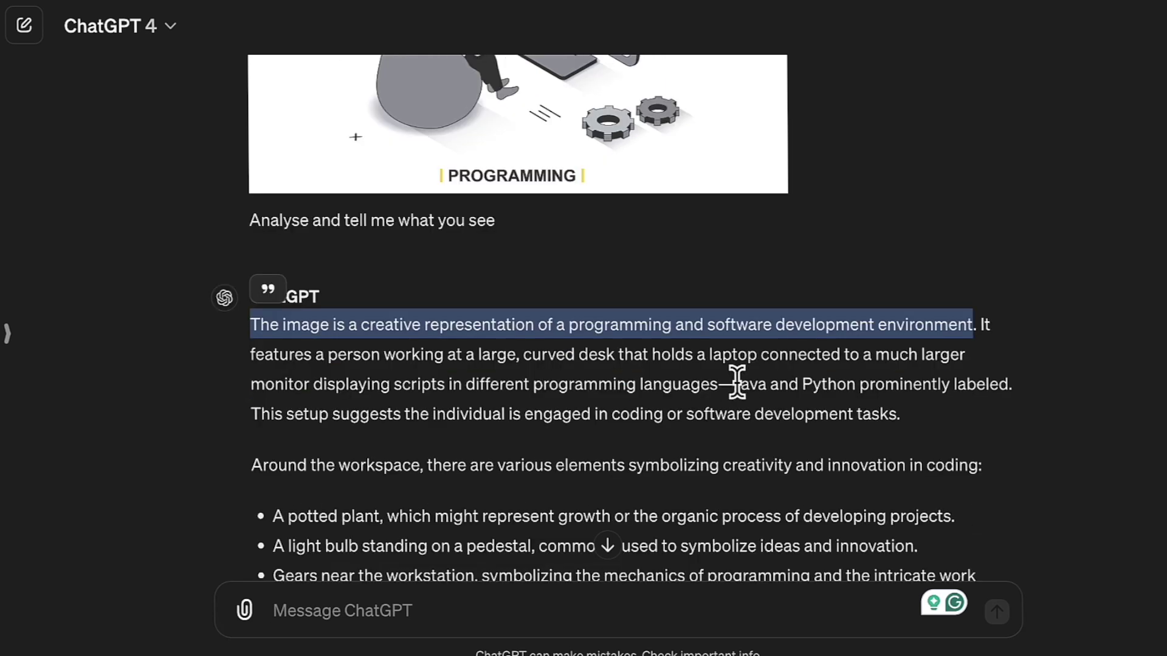
left_click_drag(734, 383, 998, 382)
Check the reply's list of surrounding elements against the programming illustration, highlighting the potted plant and light bulb items.
scroll(998, 383, "down", 2)
left_click_drag(273, 392, 383, 392)
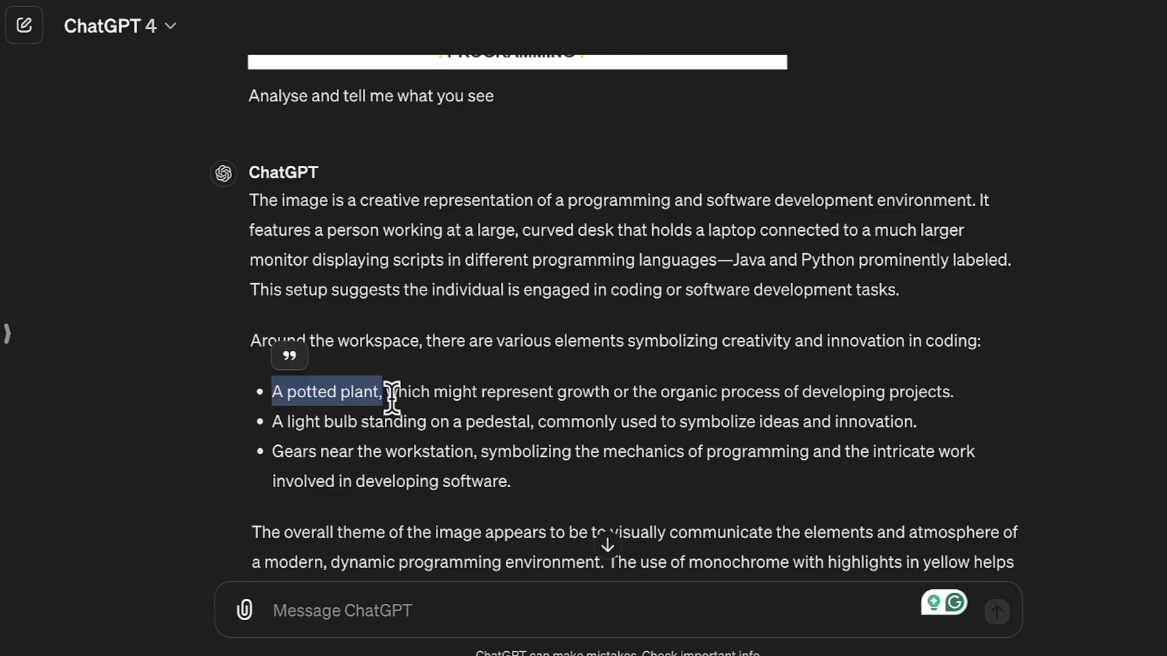
left_click_drag(276, 428, 555, 446)
scroll(555, 364, "up", 5)
scroll(571, 272, "down", 2)
scroll(571, 272, "down", 5)
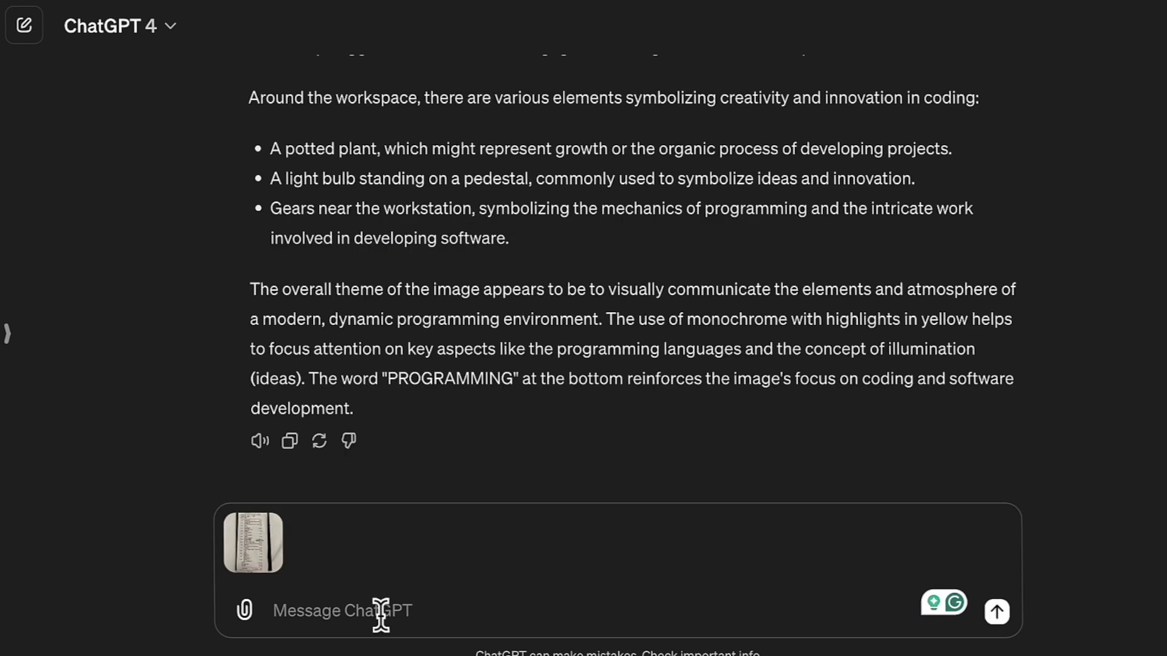
Send the attached restaurant receipt photo with the prompt "analyse this and create a table of data".
mouse_move(258, 544)
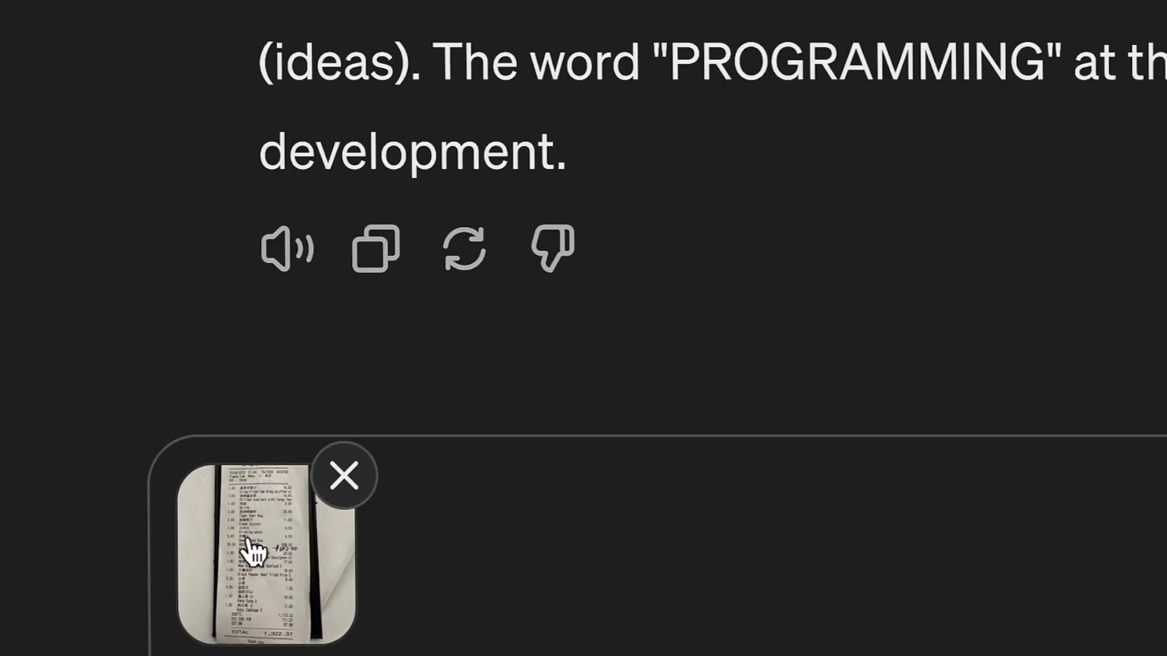
left_click(378, 614)
type("analyse thius")
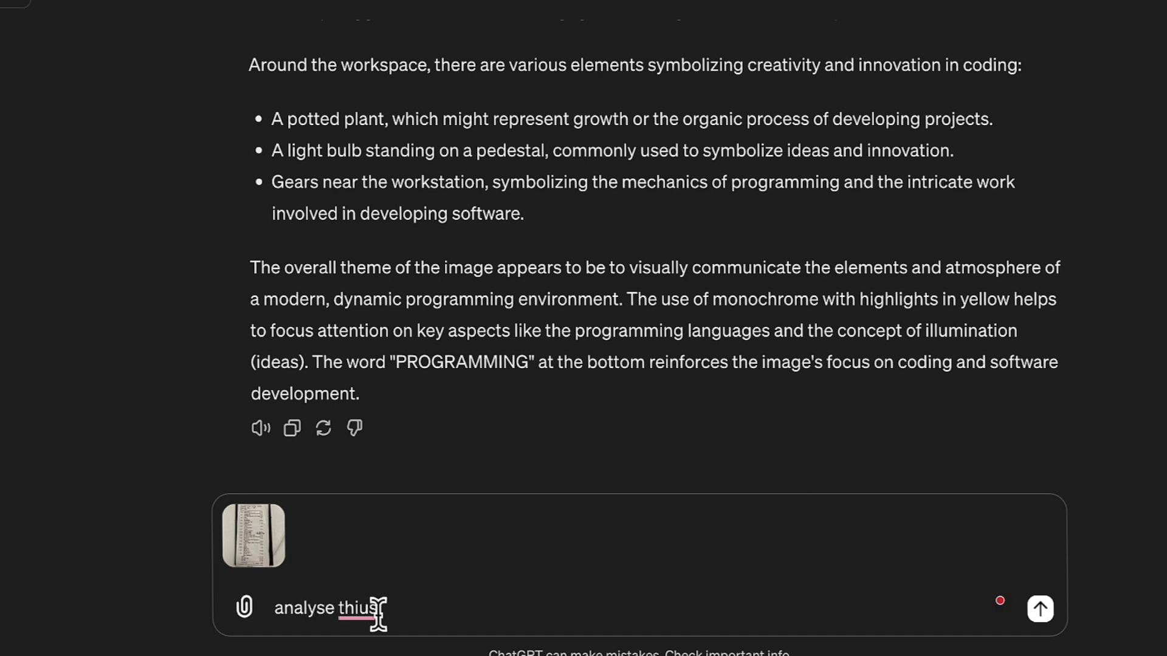
key("BackSpace")
type("reate a table of data")
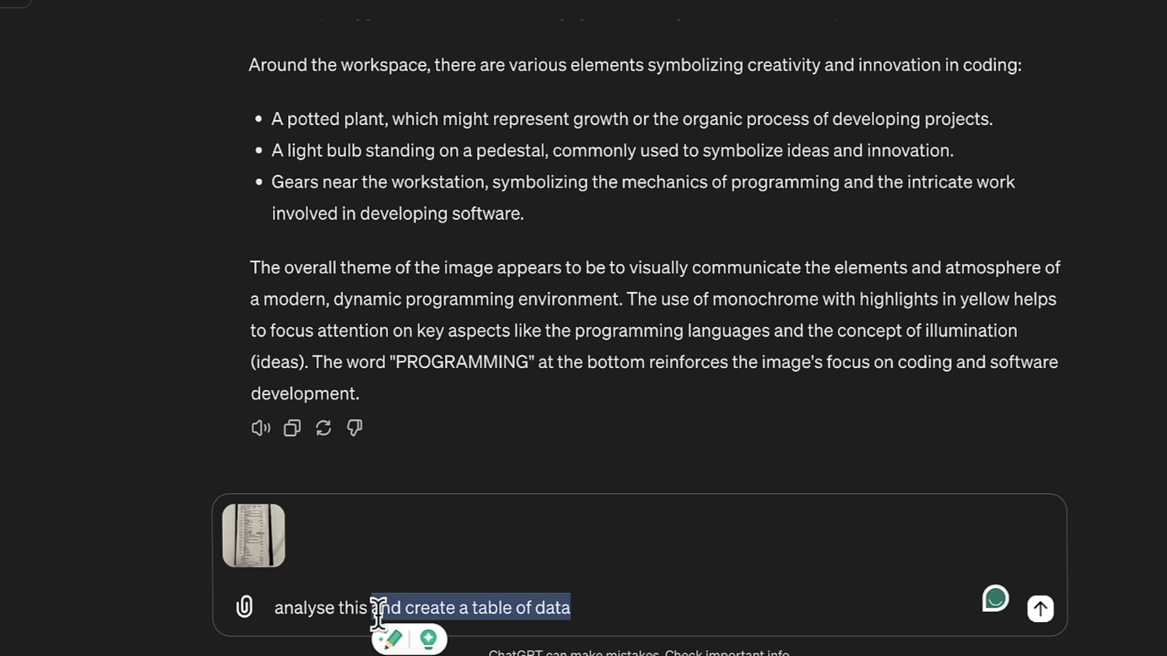
left_click(376, 614)
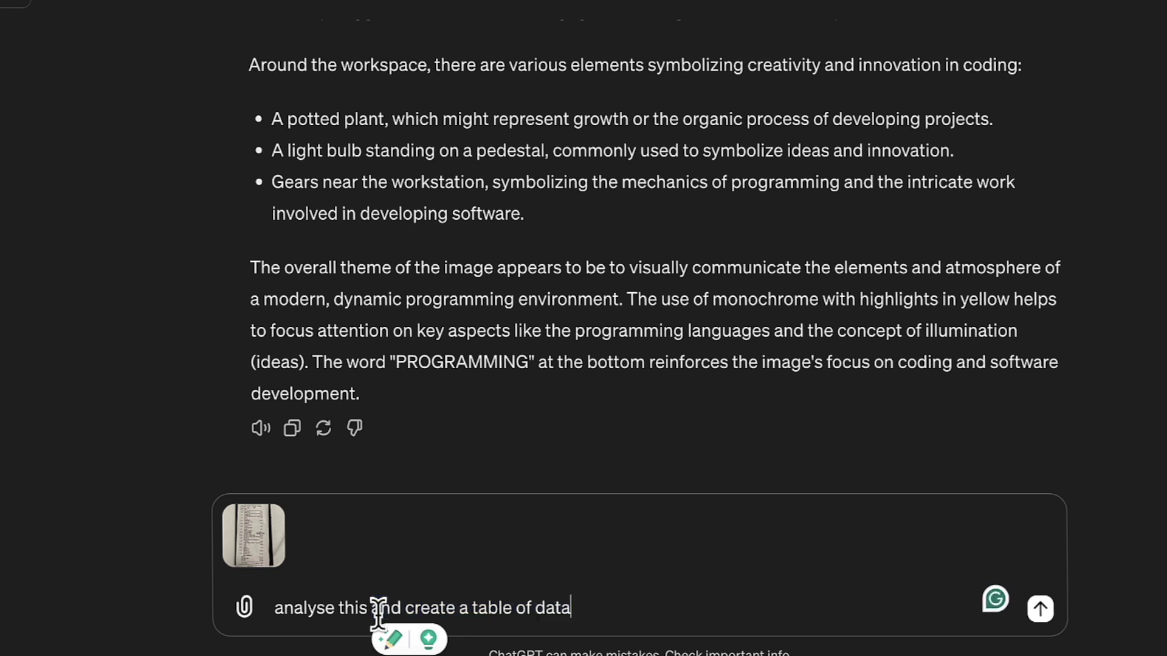
key("Return")
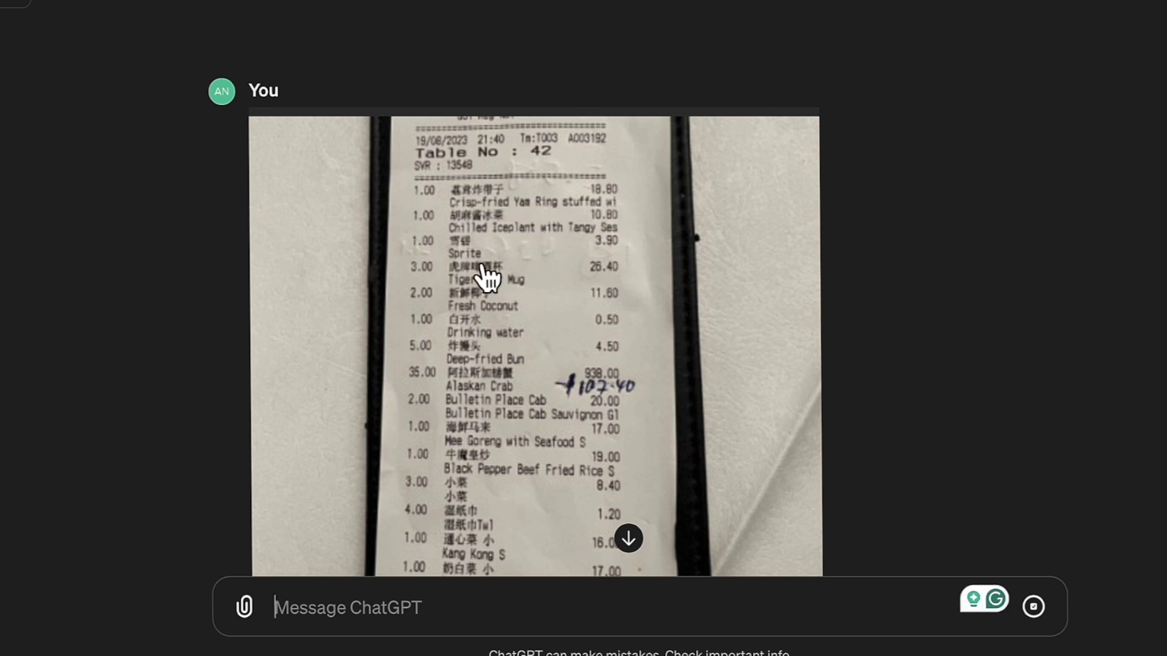
Compare the generated table with the receipt photo, highlighting the price of the Crispy Fried Yam Ring row.
scroll(508, 271, "down", 2)
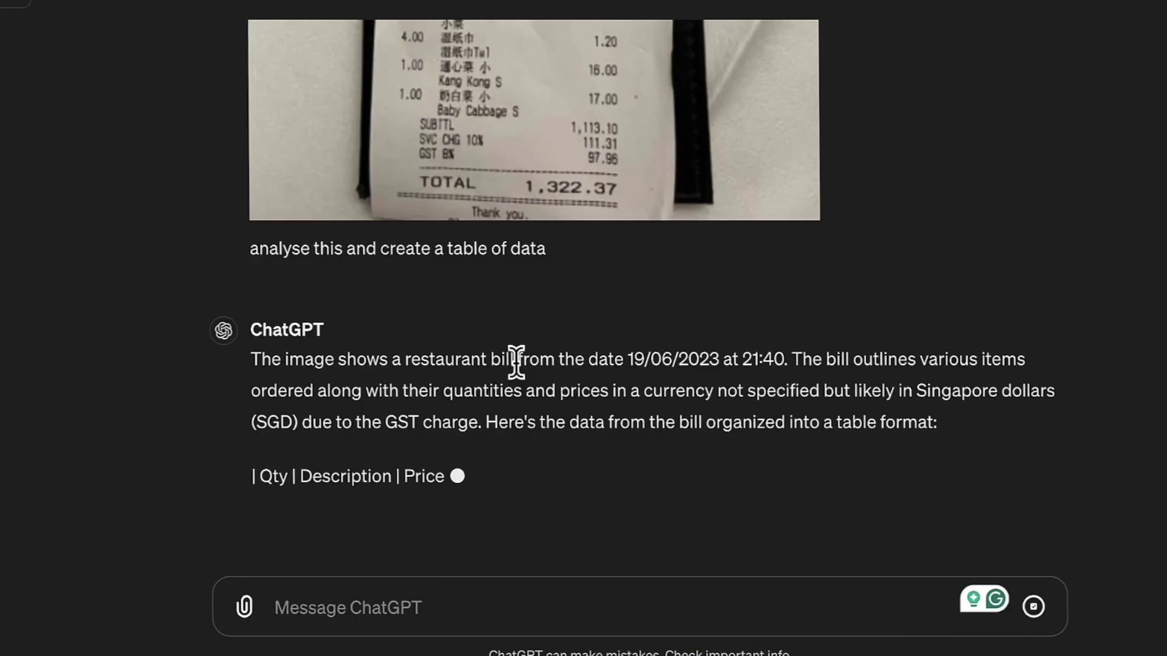
scroll(518, 366, "up", 2)
scroll(516, 366, "up", 5)
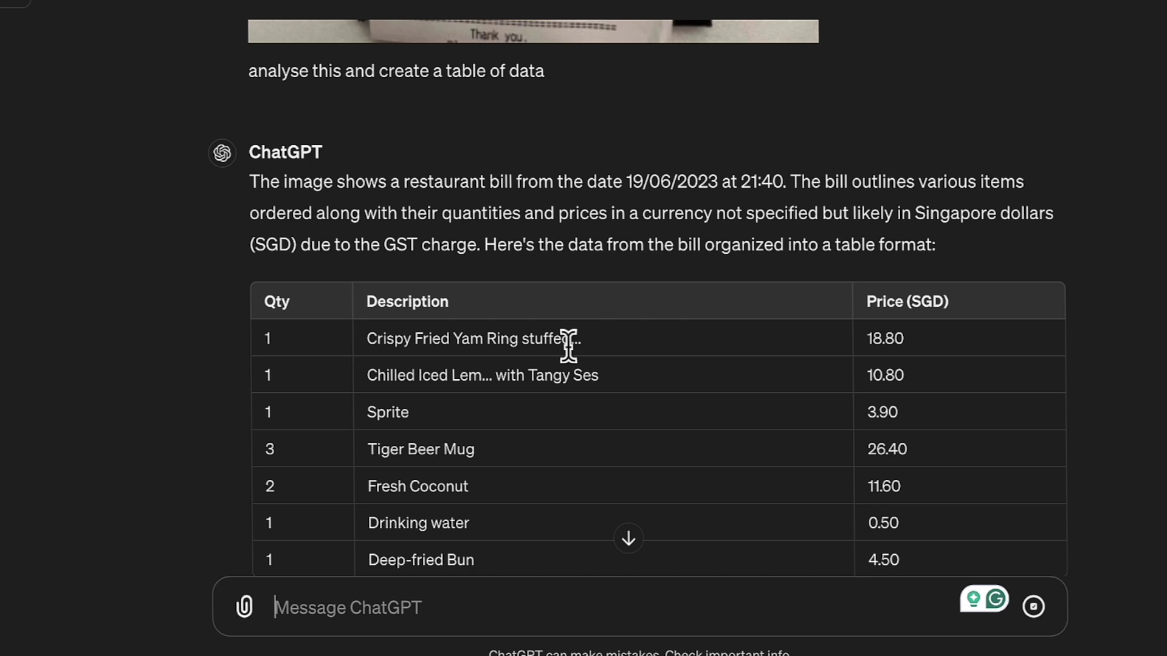
double_click(889, 341)
scroll(892, 346, "up", 12)
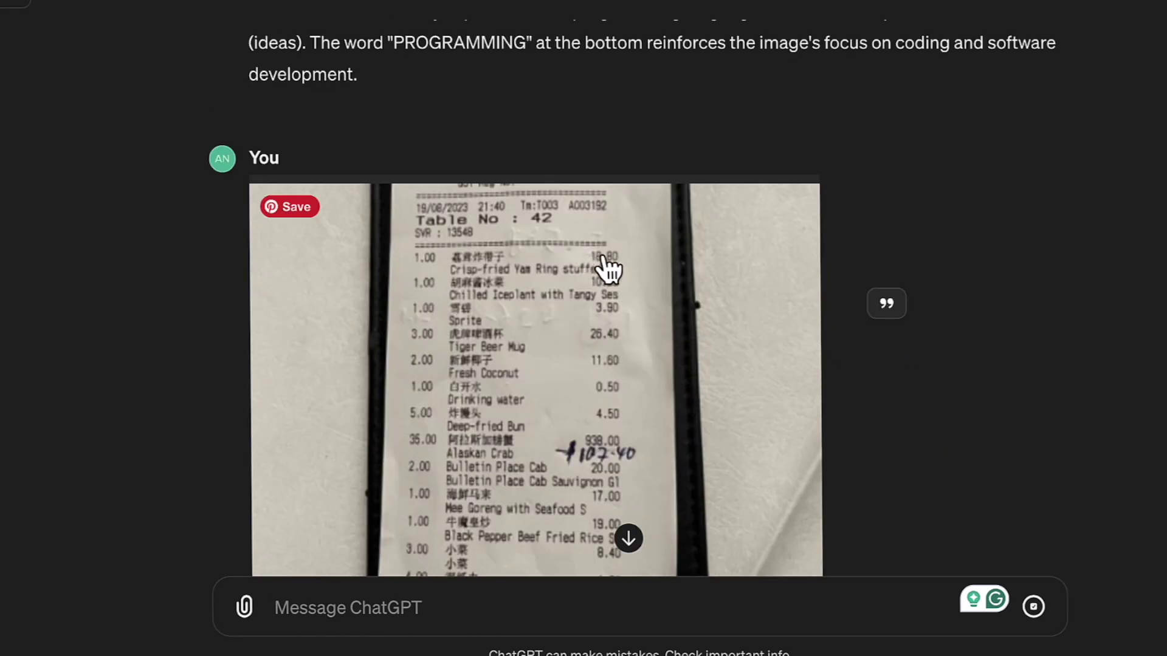
scroll(620, 404, "down", 6)
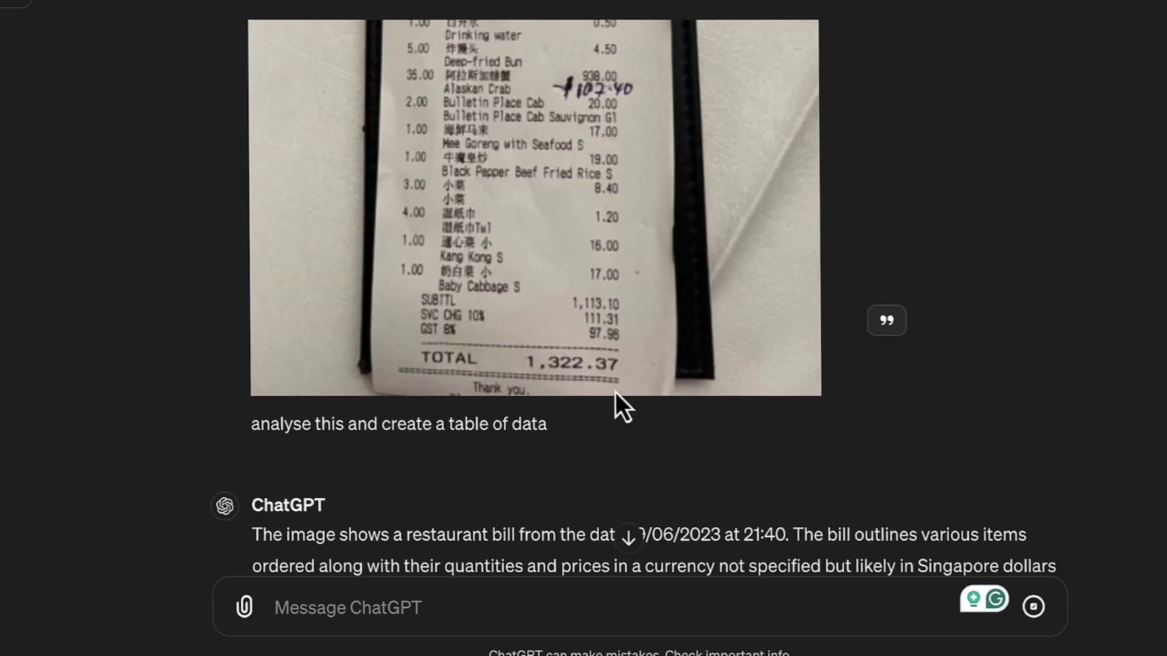
scroll(620, 403, "up", 3)
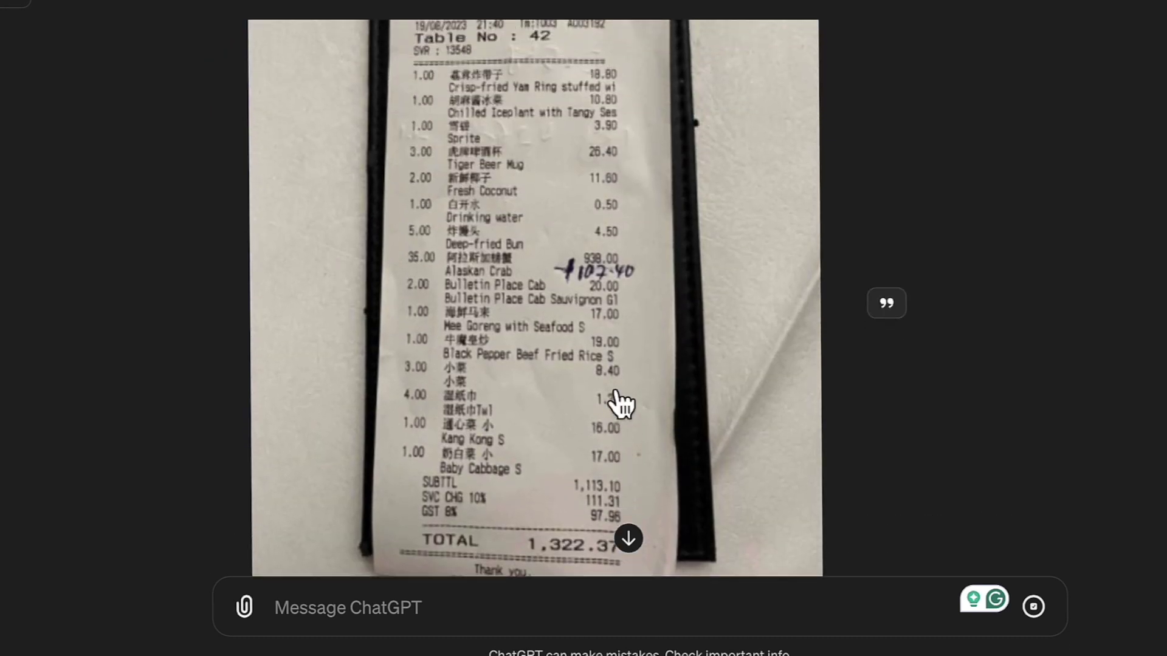
scroll(615, 392, "down", 15)
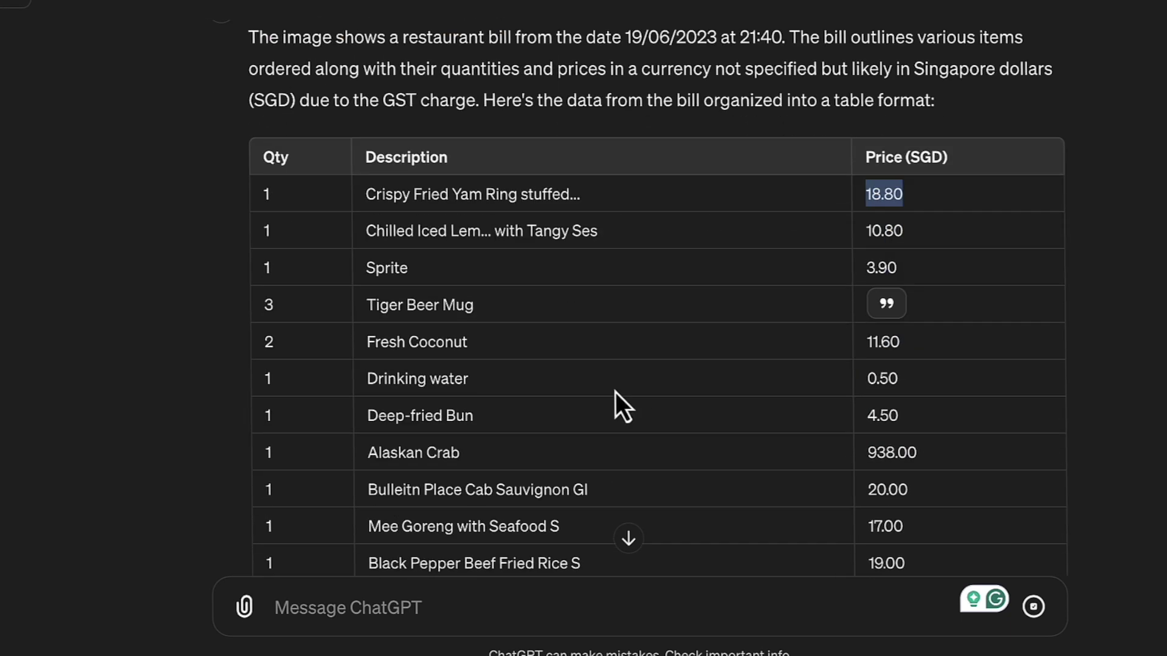
scroll(615, 392, "down", 2)
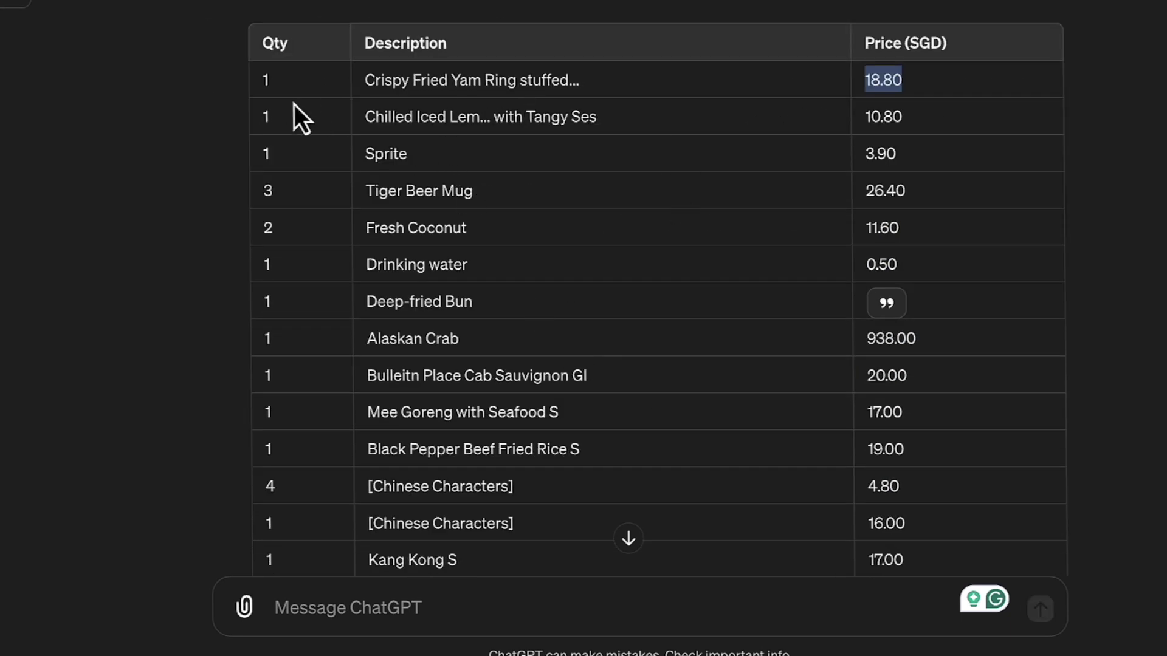
Review the table's quantity and price columns, highlighting the first rows' quantities, and read through to the totals and closing explanation.
left_click_drag(271, 93, 319, 341)
scroll(318, 337, "down", 4)
scroll(316, 339, "up", 9)
left_click(893, 382)
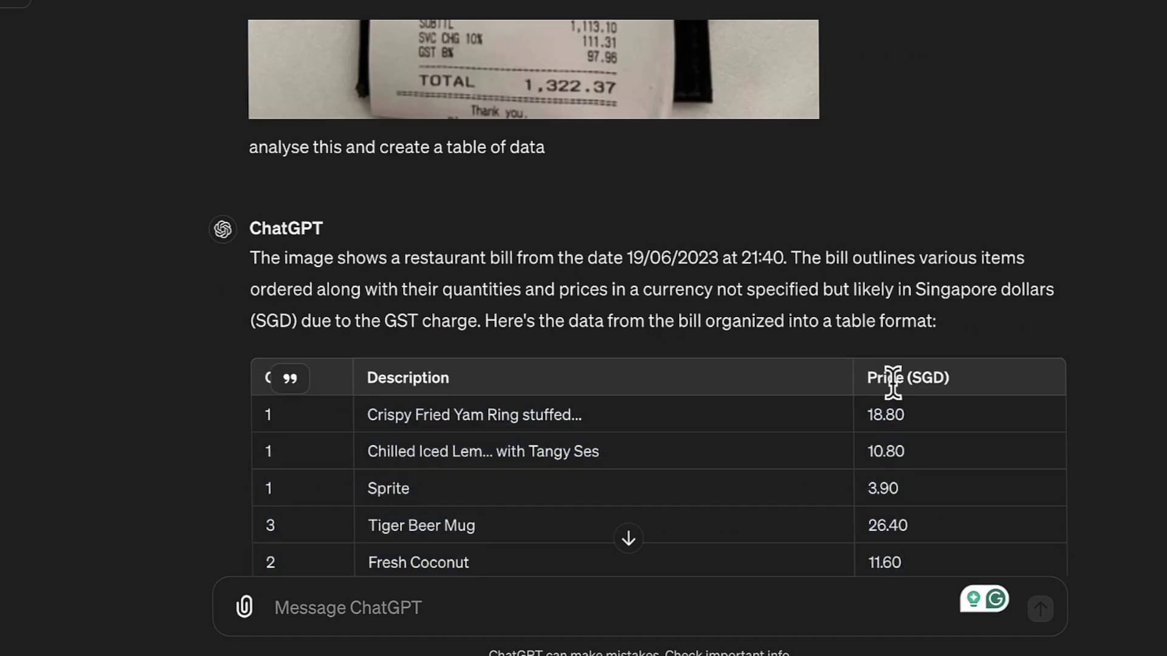
scroll(891, 413, "down", 4)
scroll(793, 254, "down", 3)
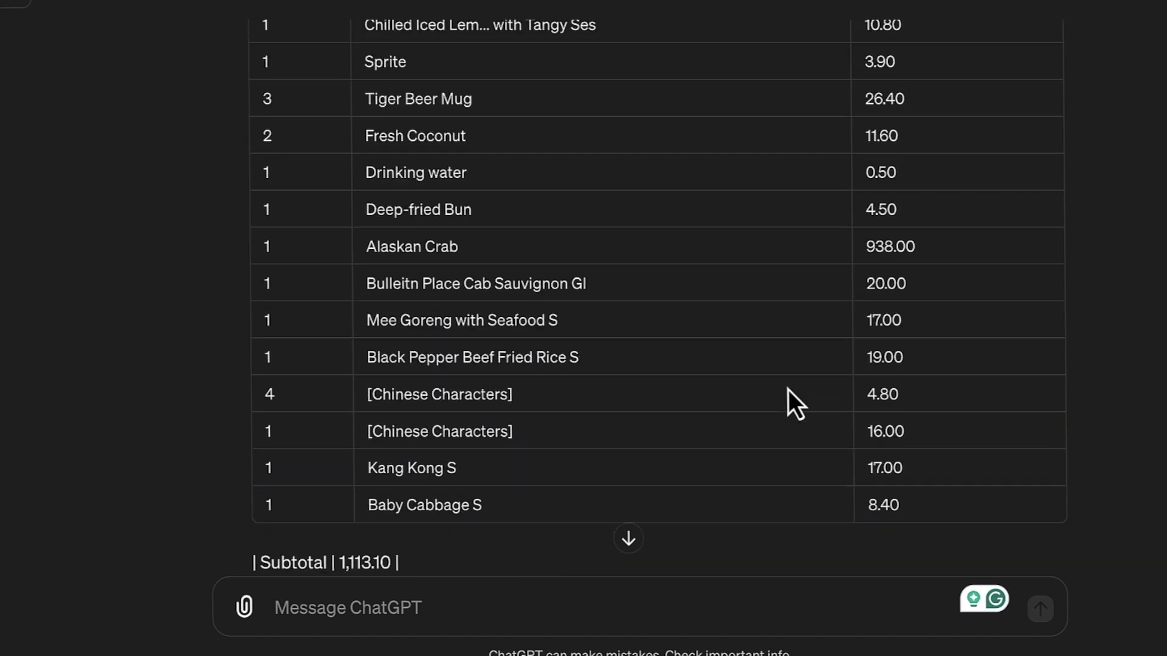
scroll(717, 420, "down", 5)
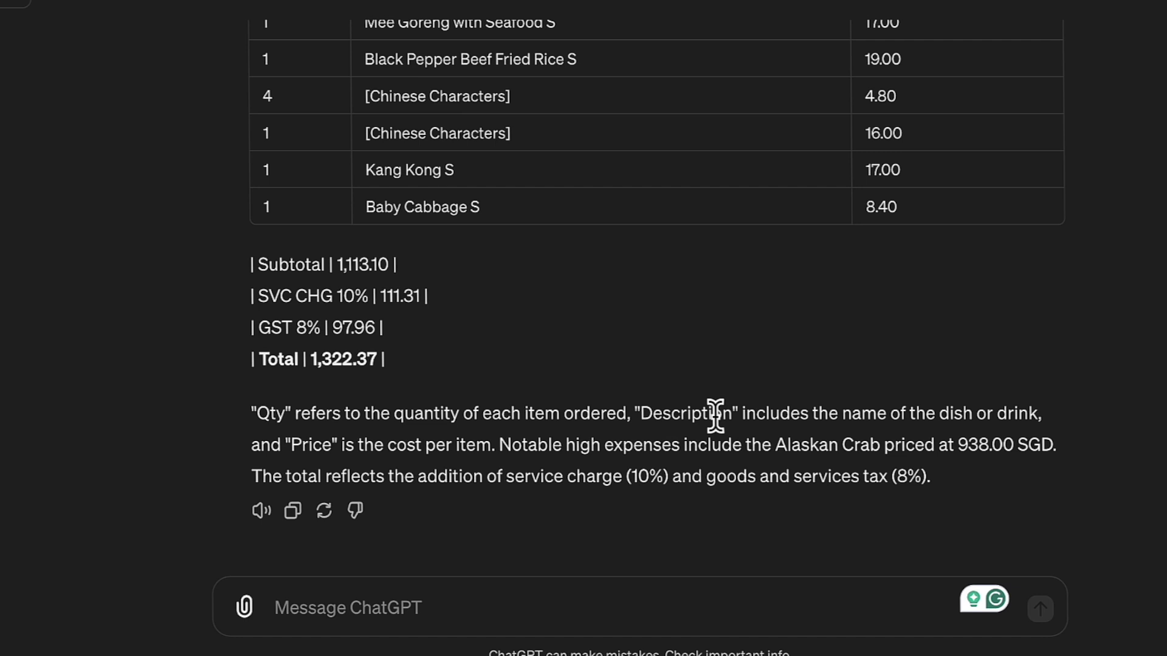
Send the spelling-corrected prompt "Can you group these food items into different buckets and aggregate the amount of each group. recreate the table.".
left_click(445, 599)
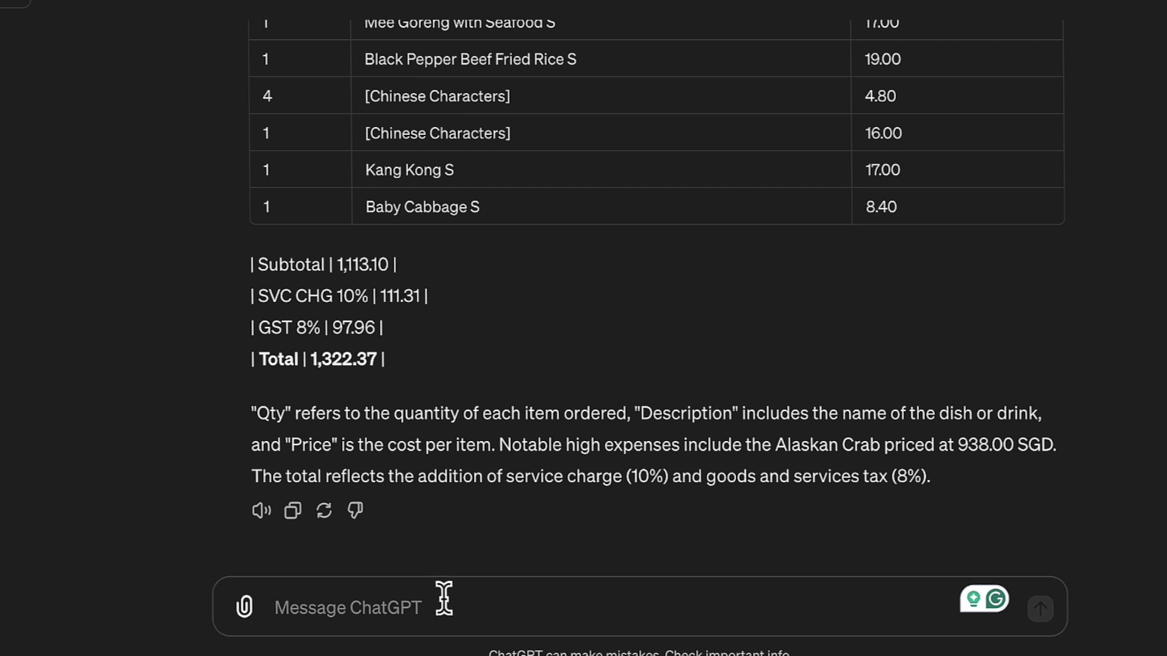
type("Can you grpup these food items inot different buckets and aggregate the")
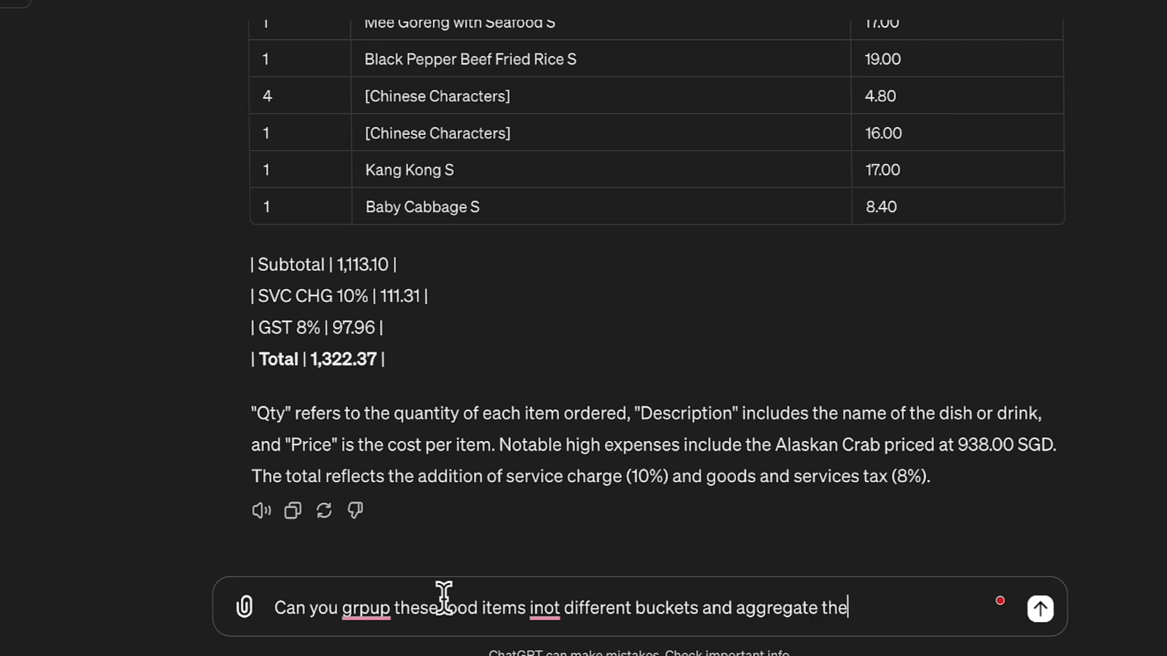
type(" amount of each group")
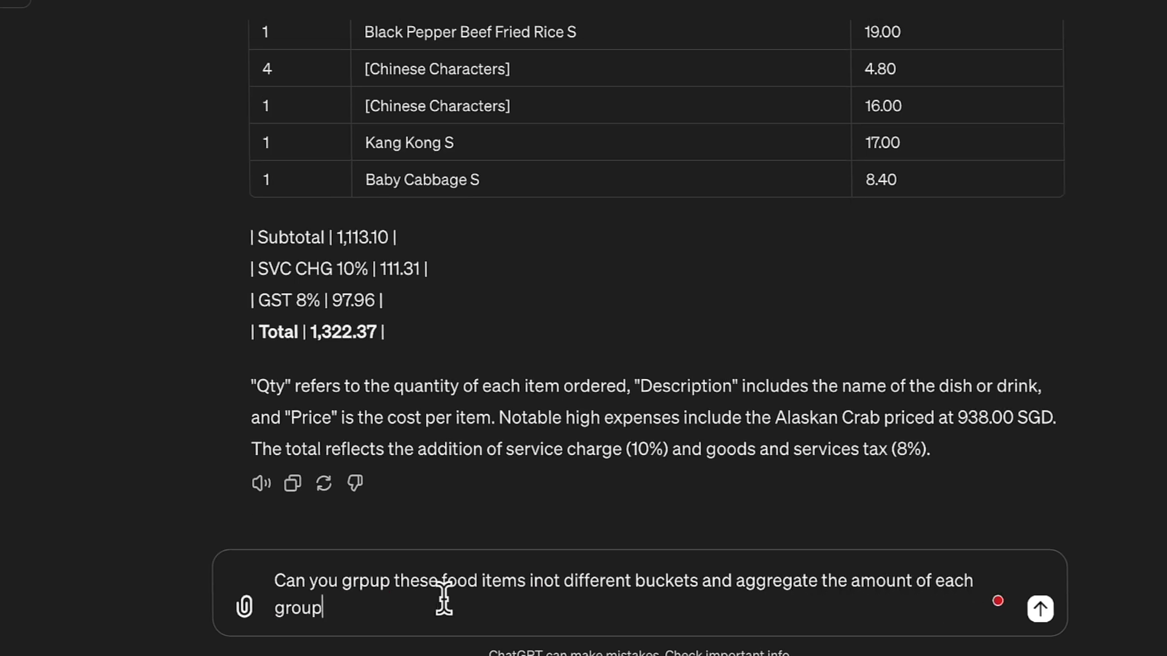
type(". recreate the table.")
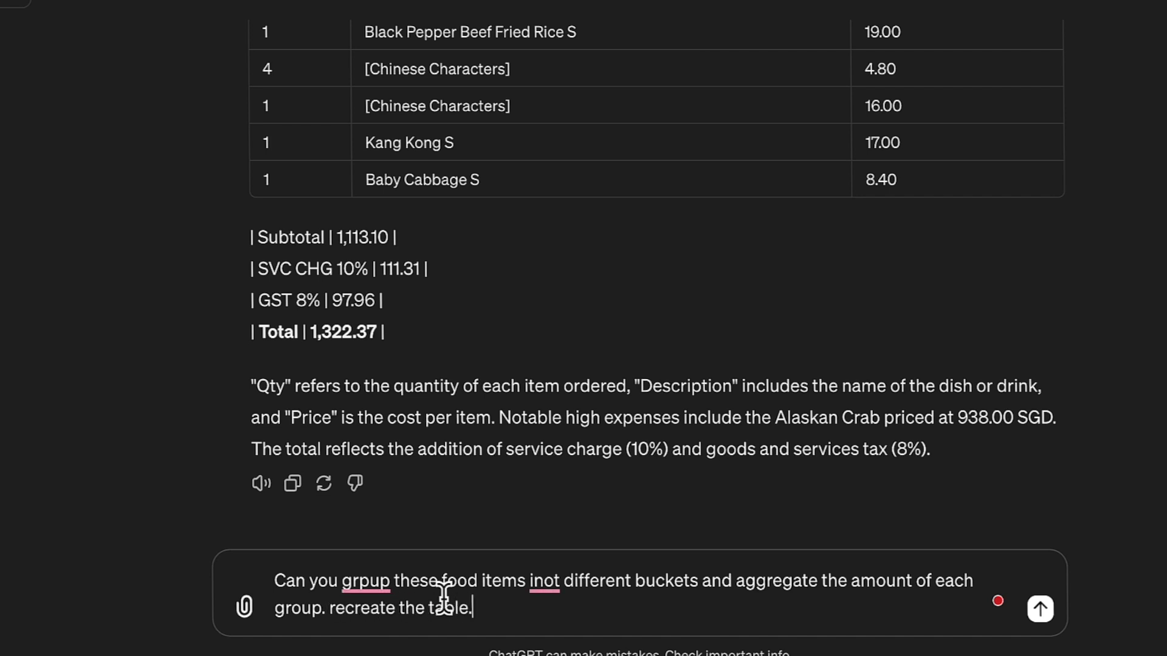
mouse_move(370, 580)
left_click(407, 434)
mouse_move(559, 576)
left_click(541, 429)
key("Return")
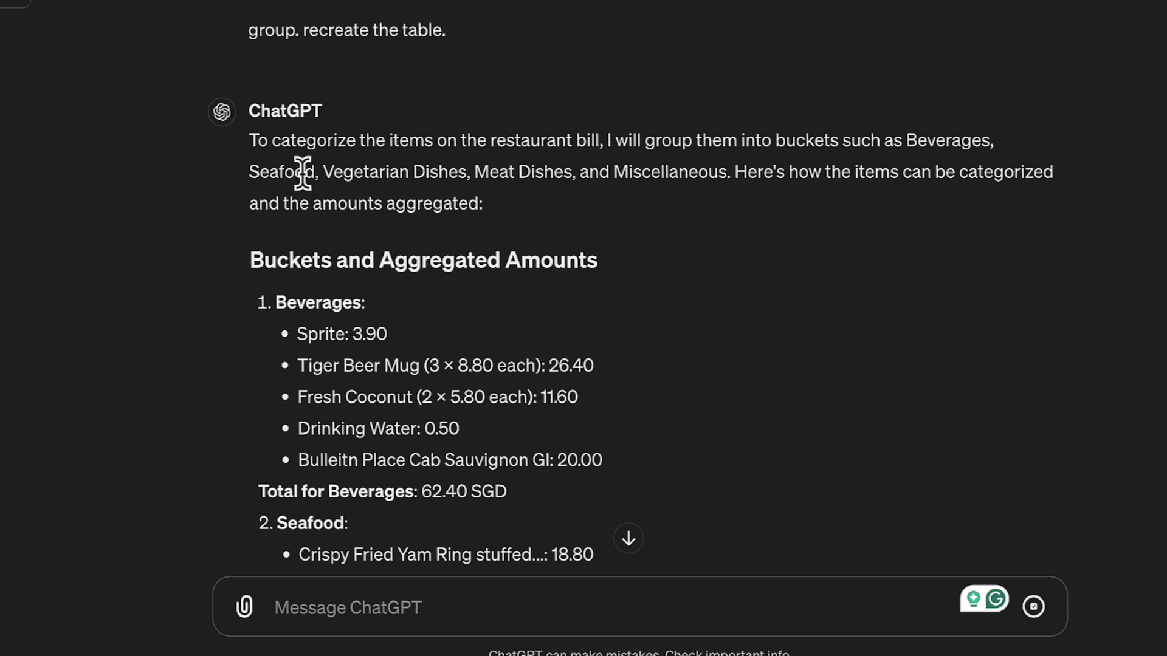
Read the reply's bucket categories and the itemised Beverages and Seafood amounts.
scroll(534, 274, "down", 2)
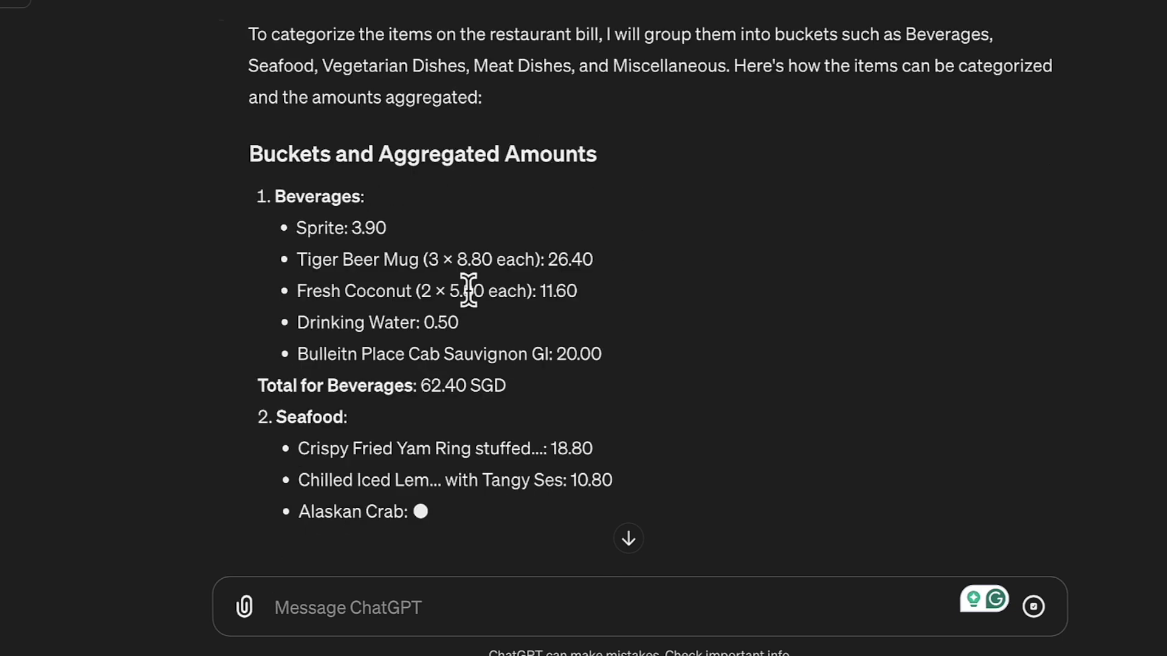
scroll(426, 245, "up", 3)
right_click(453, 140)
left_click(308, 170)
scroll(308, 182, "down", 3)
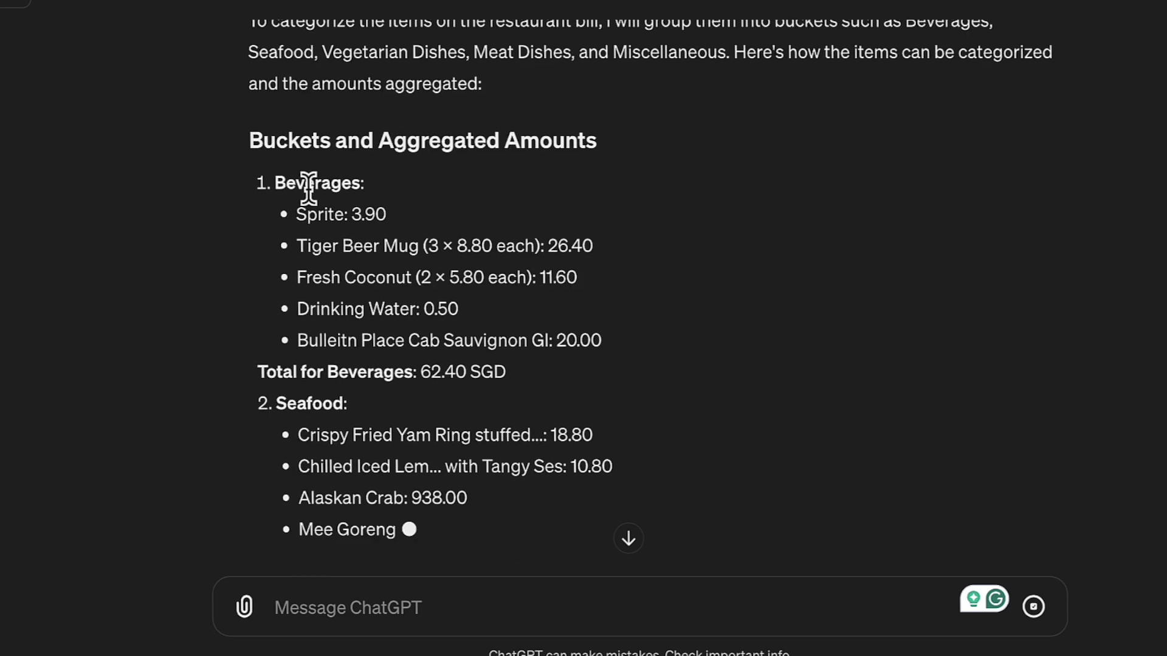
scroll(719, 460, "down", 1)
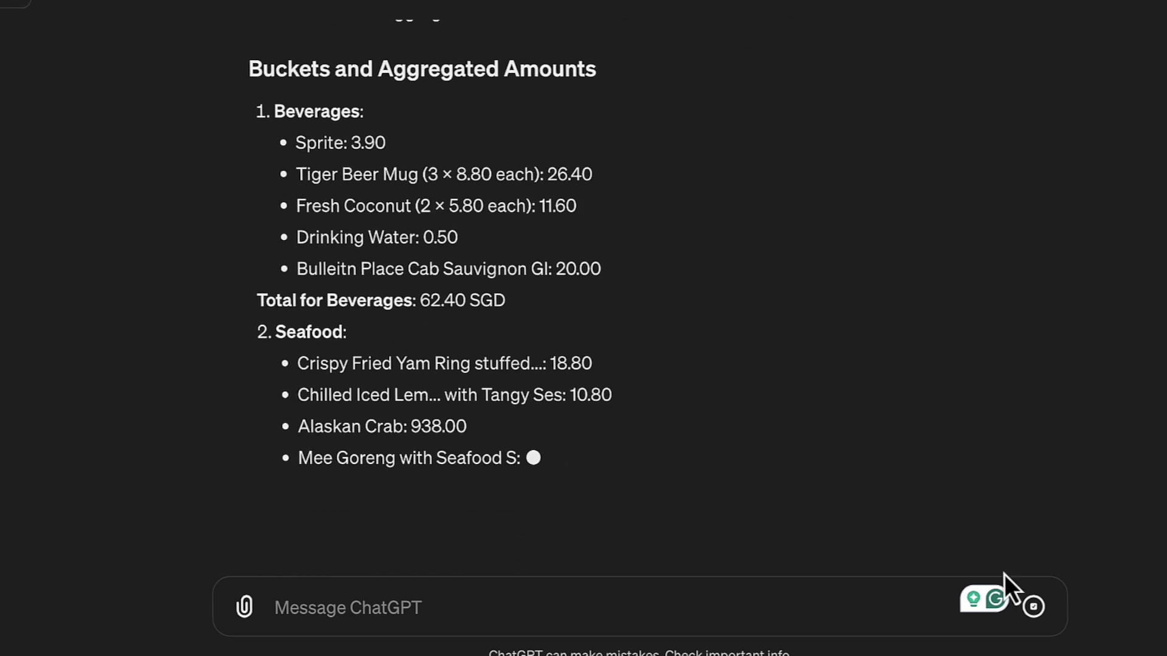
Stop the running reply and send the prompt "Create a table for results." with a request not to give bullets.
left_click(1033, 606)
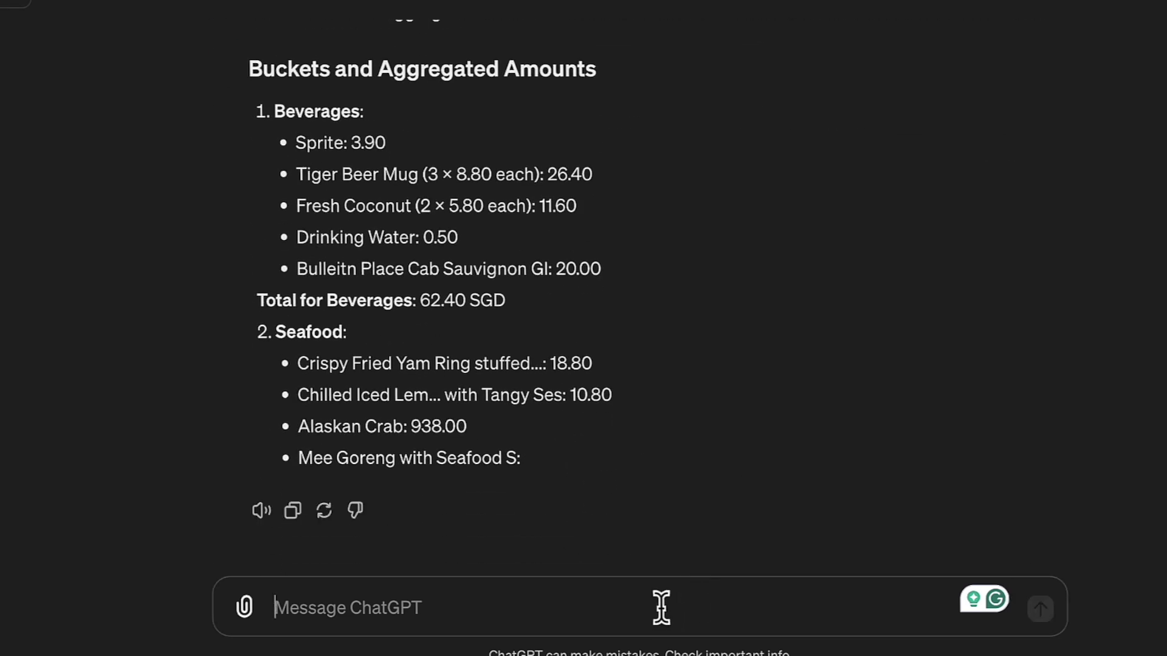
type("Create a table for results. dont give me bul")
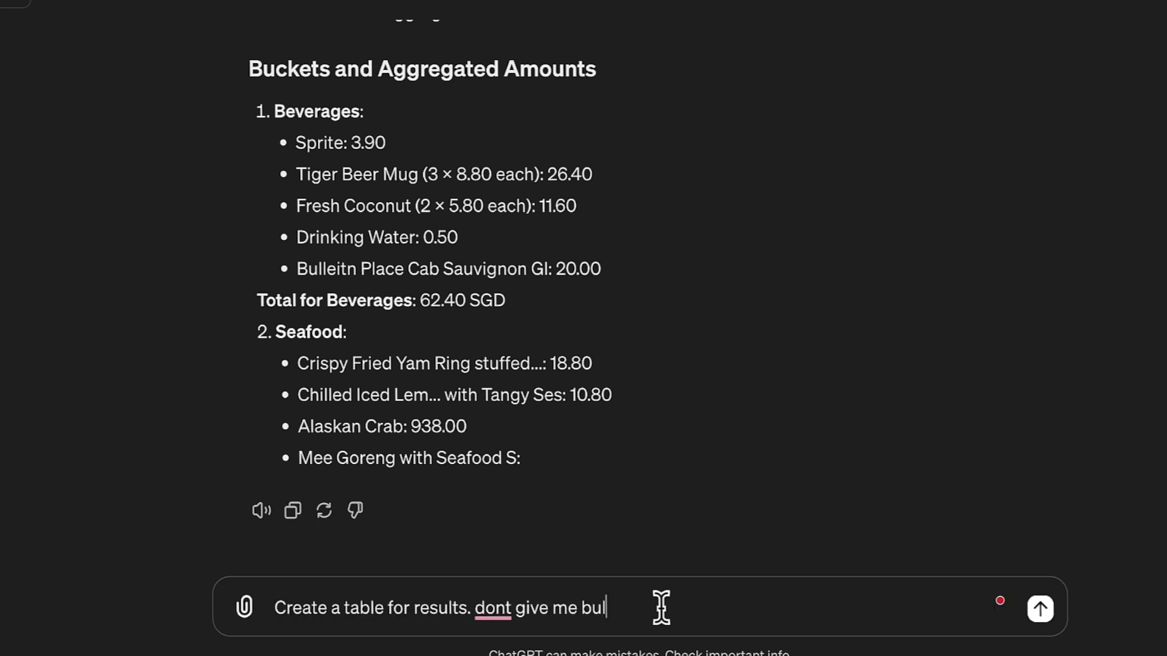
key("Return")
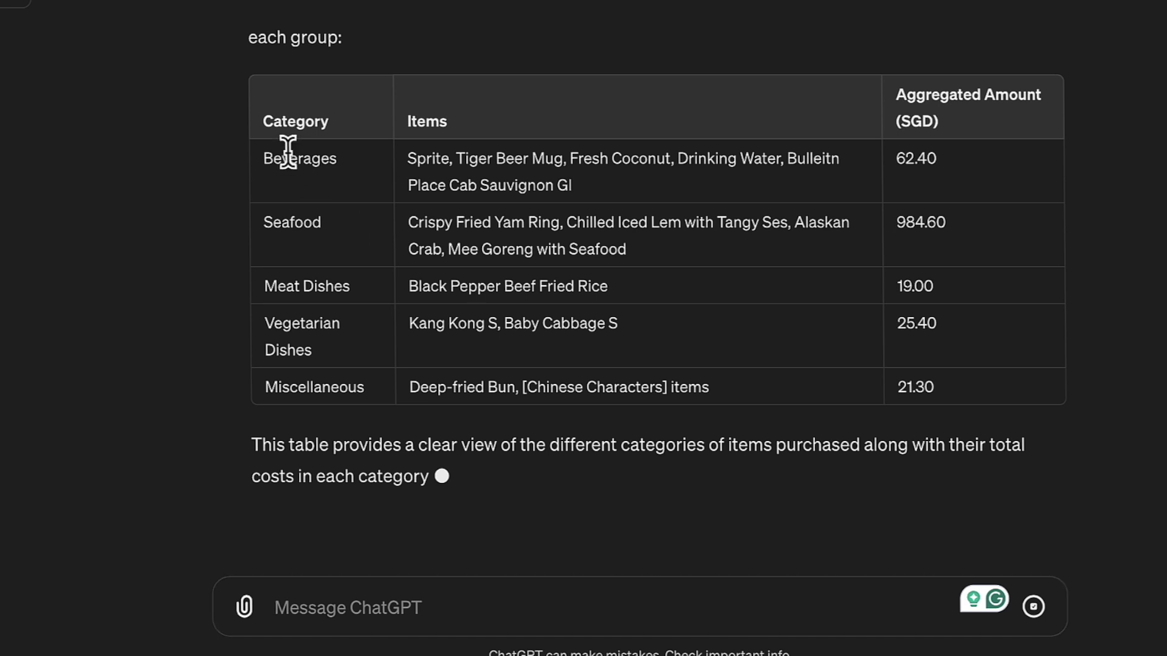
Examine the Beverages row of the category table, highlighting its category name, items and aggregated amount.
double_click(291, 157)
left_click_drag(411, 157, 568, 184)
left_click(911, 151)
double_click(911, 157)
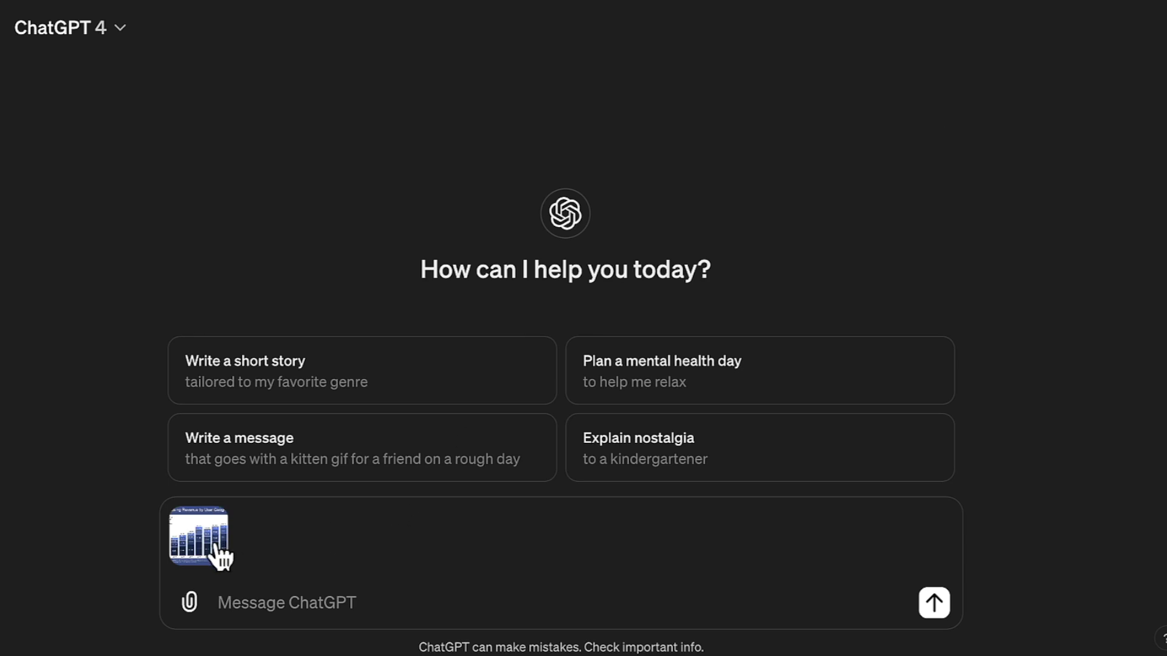
Enter the prompt "Analyse this bar graph and give me detailed insights in bullet points." for the attached bar graph image.
left_click(327, 602)
type("Analyse this bar graph")
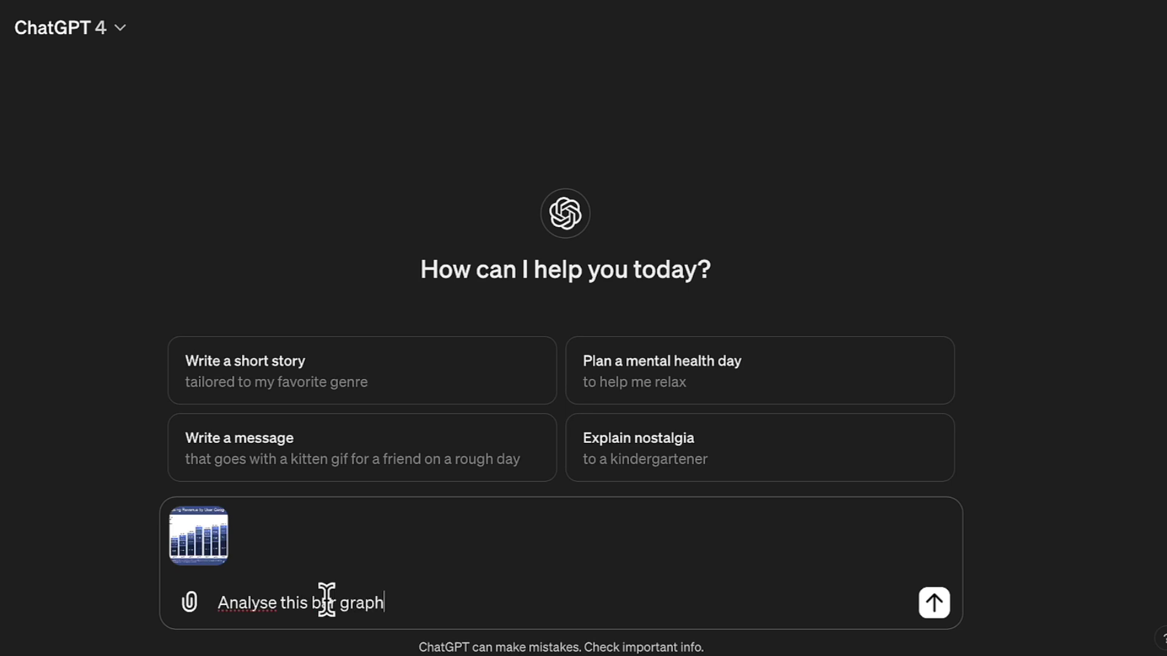
key("ctrl+shift+Left")
key("ctrl+shift+Left")
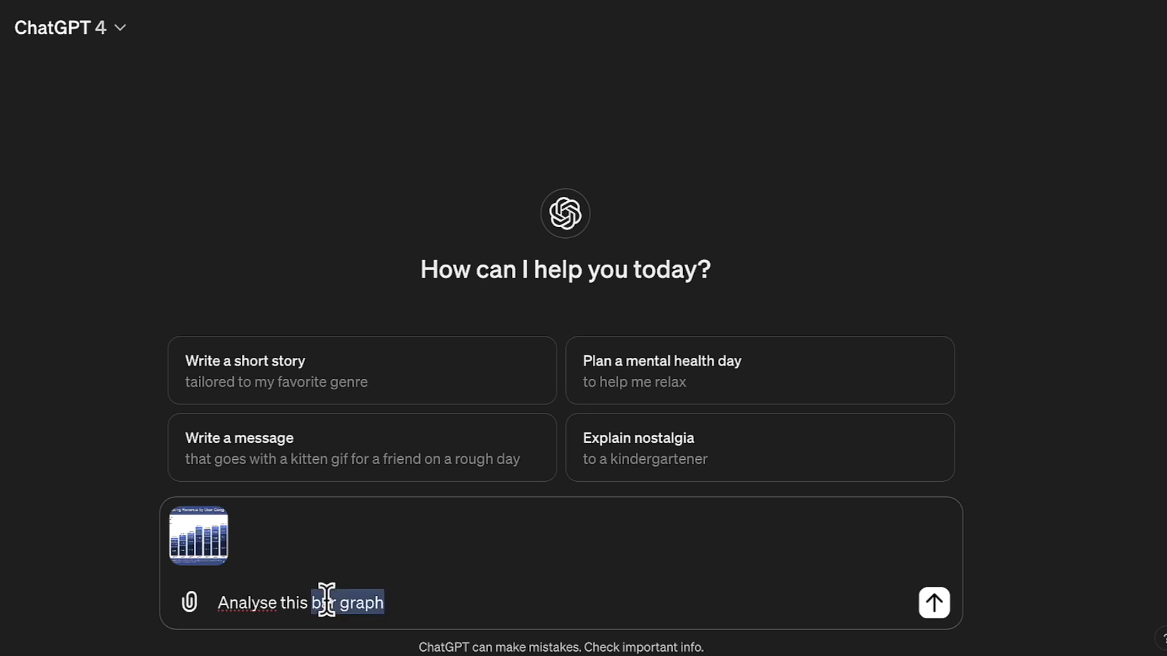
key("Right")
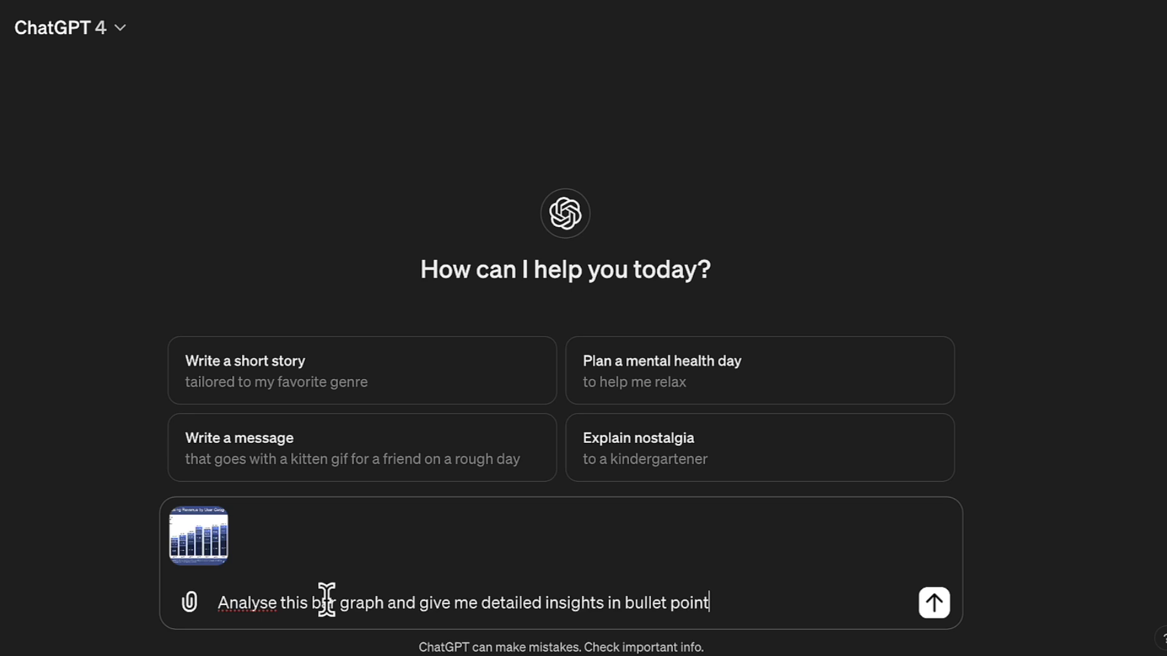
key("ctrl+shift+Left")
key("ctrl+shift+Left")
key("Right")
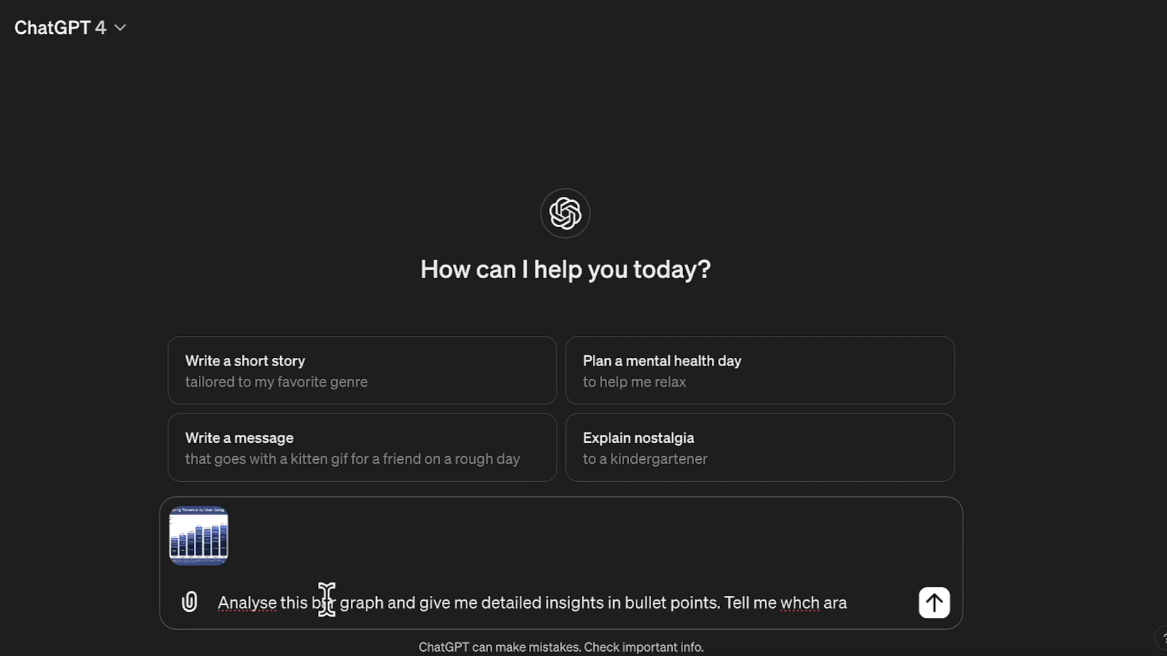
Extend the prompt with a request to tell which areas the company "needs to focus more on and which areas at risk.".
type("Tell me whch areas the company need")
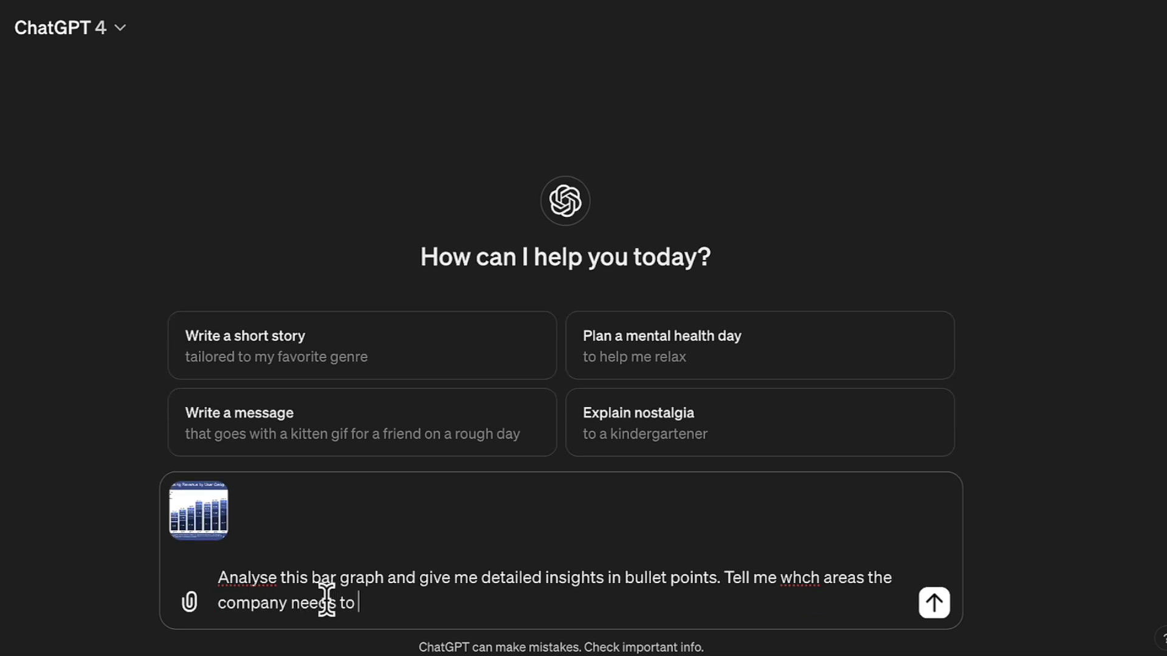
type("s to focus more on and which areas at risk.")
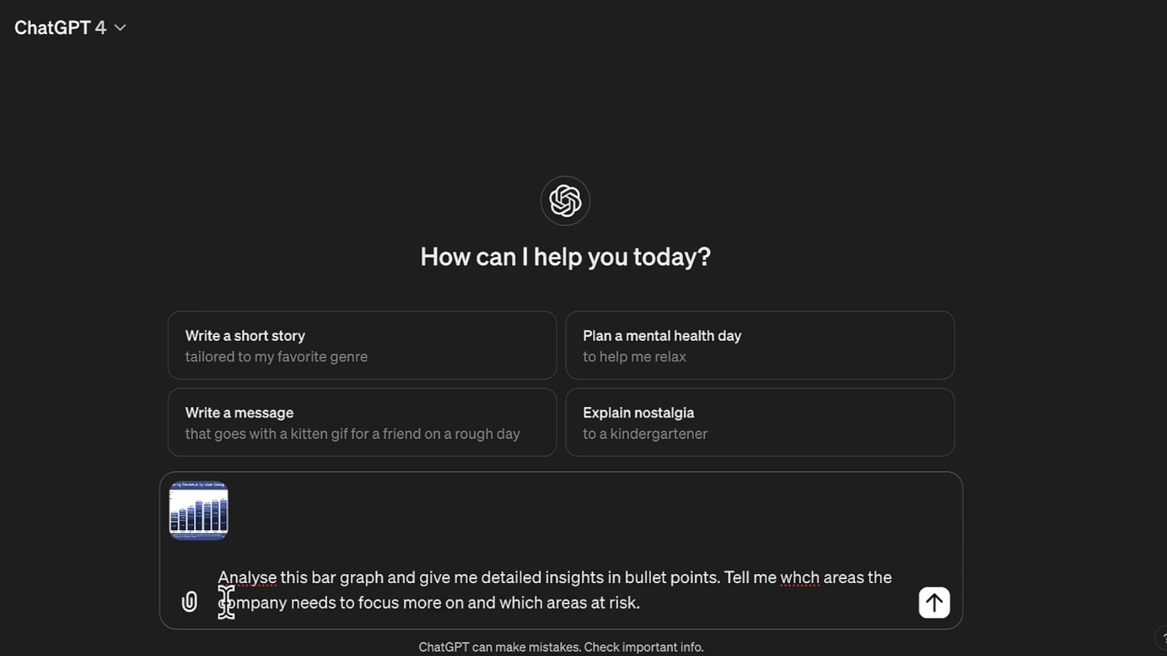
left_click(220, 578)
left_click(517, 576, "shift")
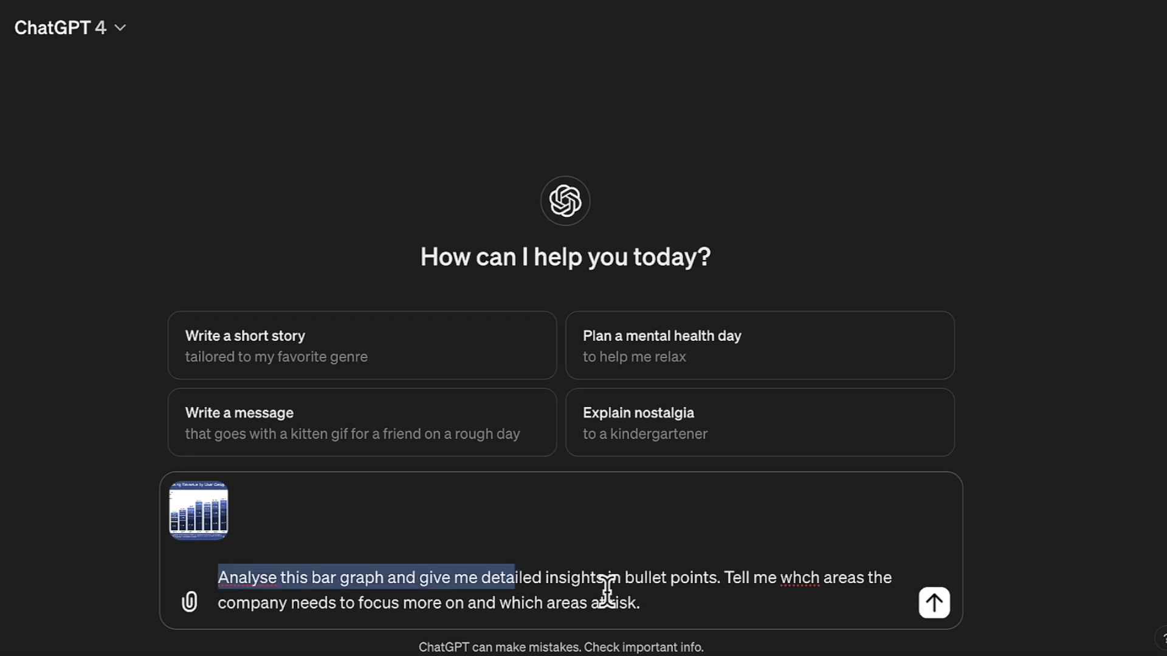
left_click(588, 582)
double_click(588, 581)
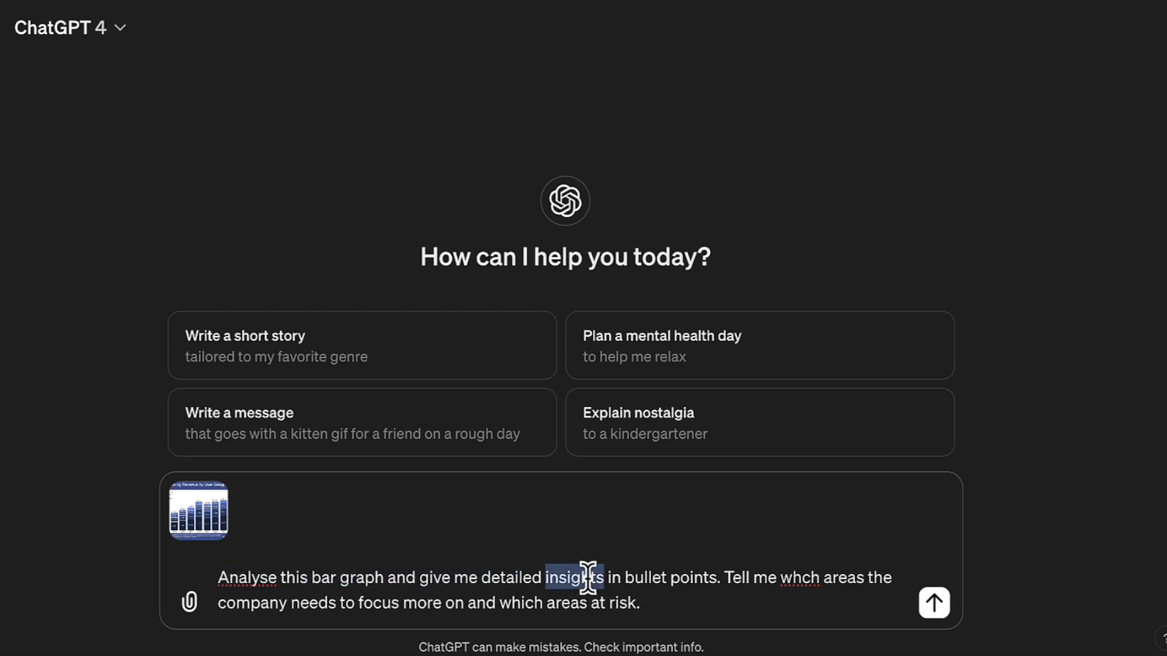
left_click(655, 604)
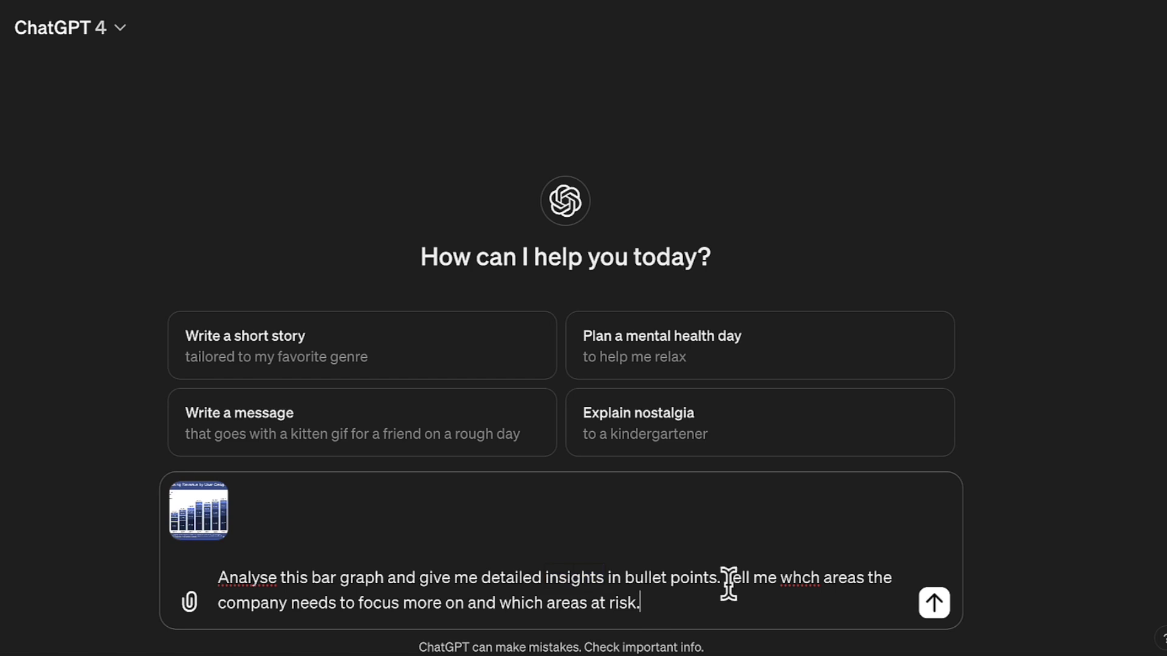
Correct the misspelled "whch" to "which" in the bar graph prompt and send it.
left_click(802, 576)
type("i")
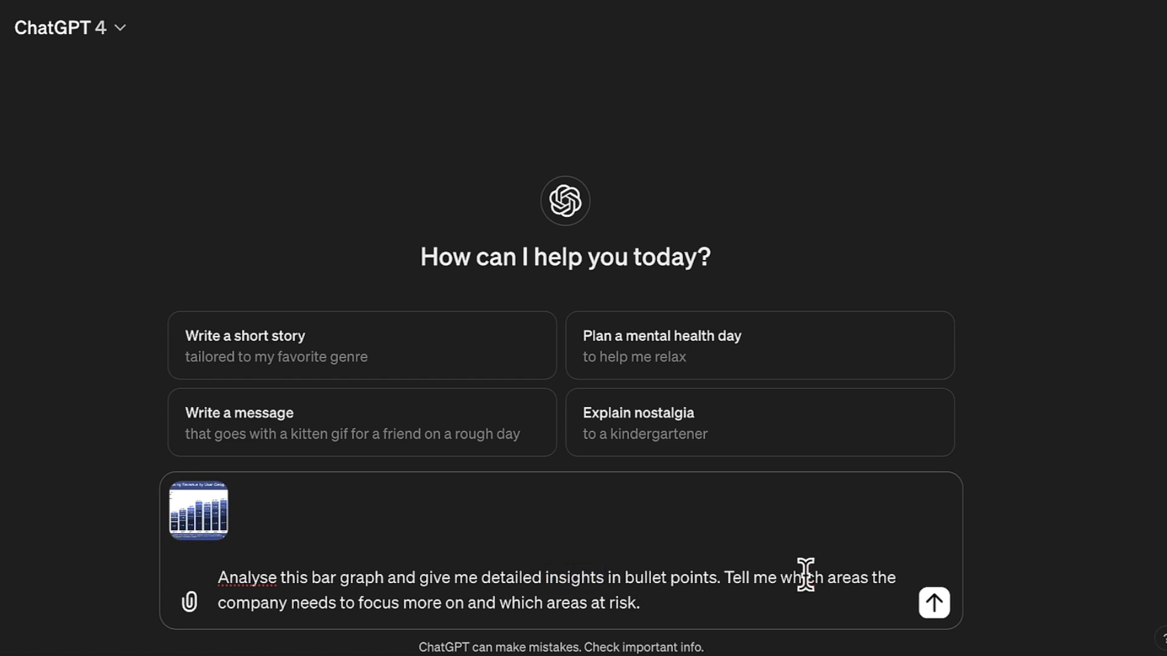
left_click(645, 604)
left_click_drag(645, 603, 289, 608)
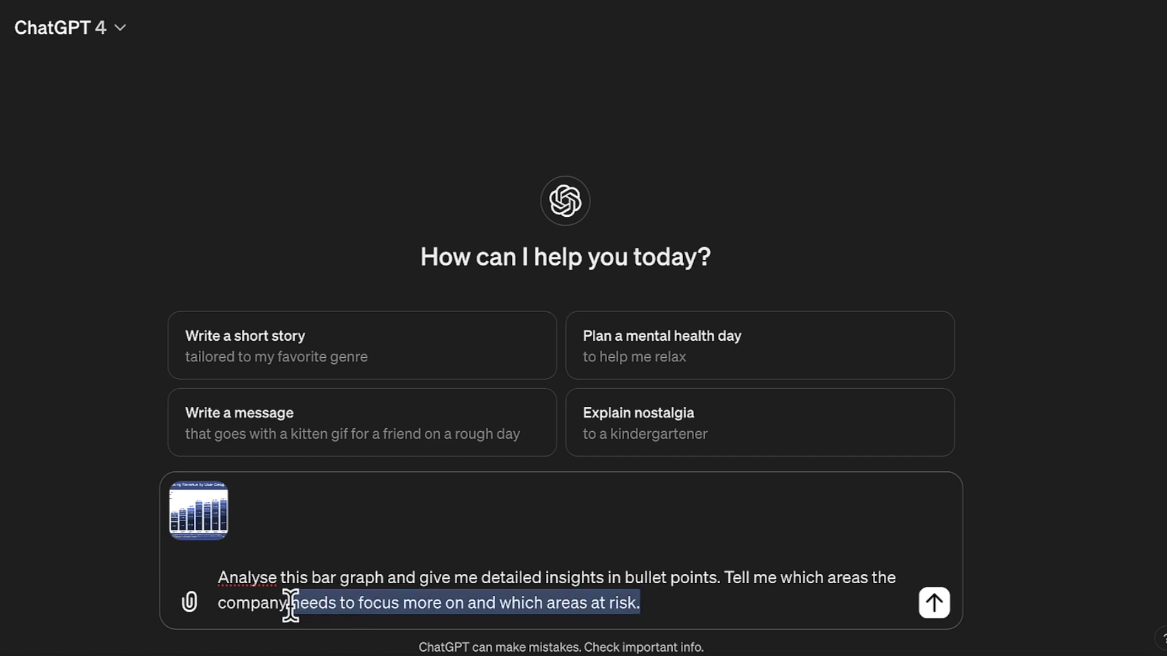
key("ctrl+a")
left_click(663, 566)
key("Return")
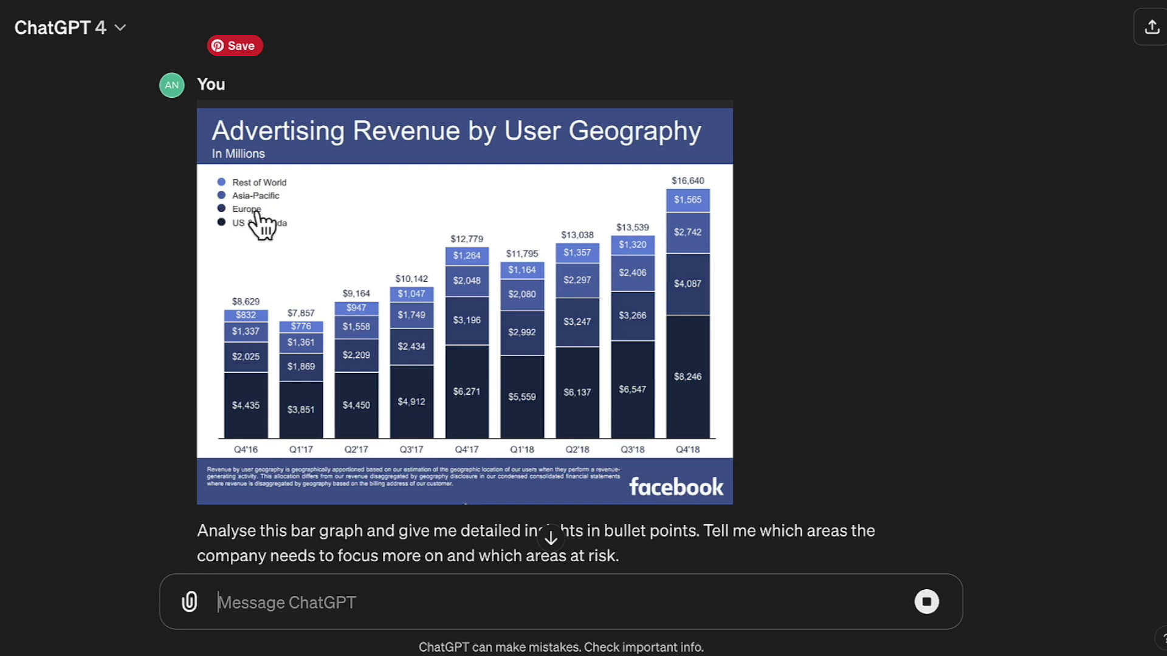
Compare the reply's regional revenue insights with the values and legend in the advertising revenue bar graph.
scroll(421, 391, "down", 8)
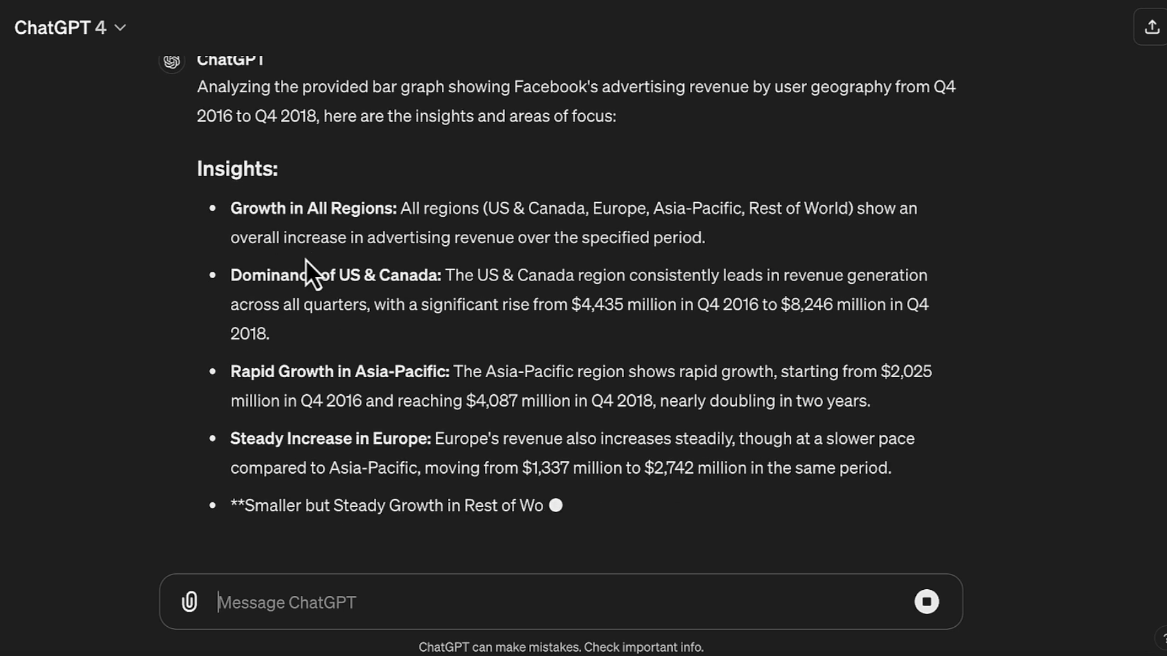
scroll(296, 270, "up", 6)
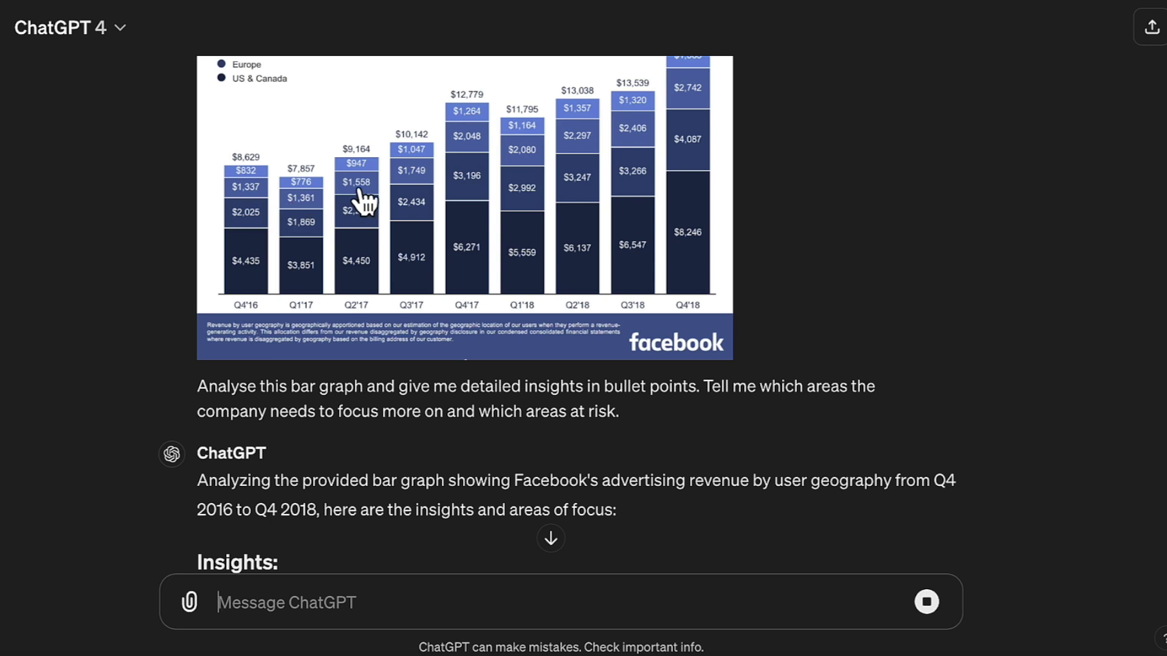
scroll(432, 358, "down", 7)
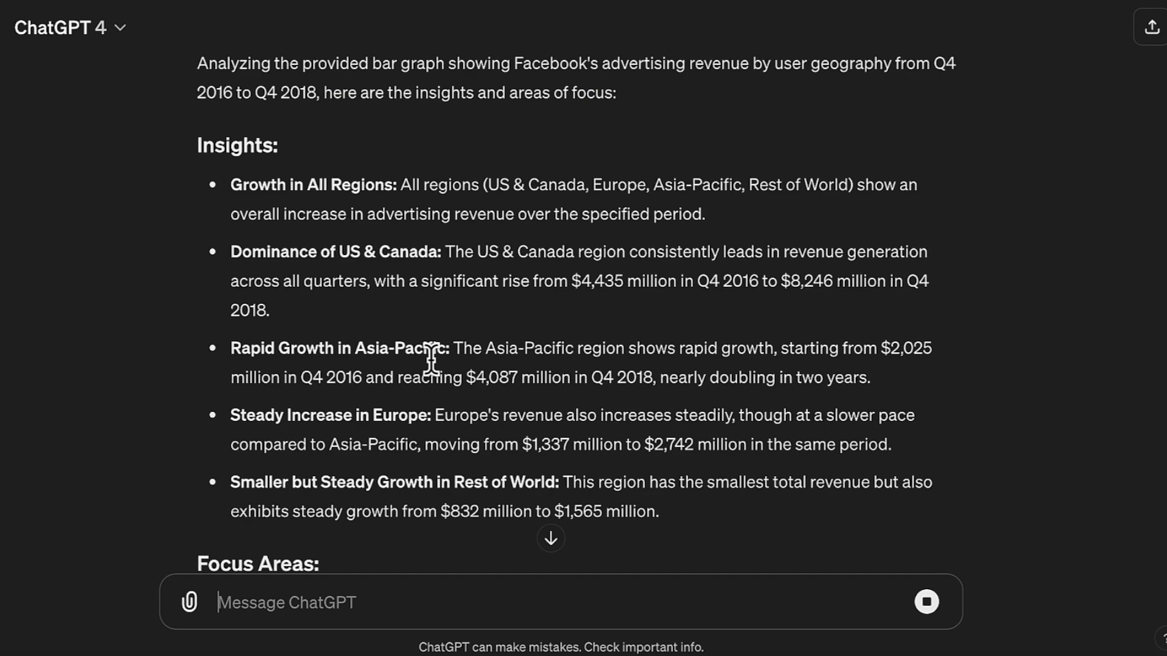
scroll(391, 234, "up", 8)
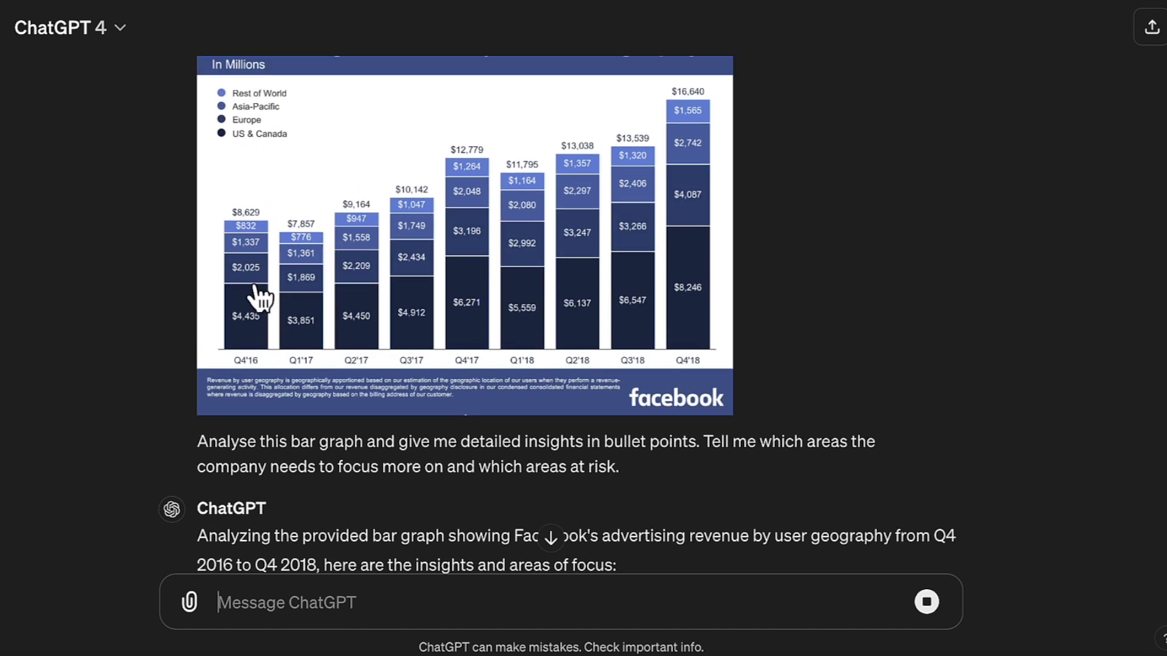
scroll(598, 267, "down", 7)
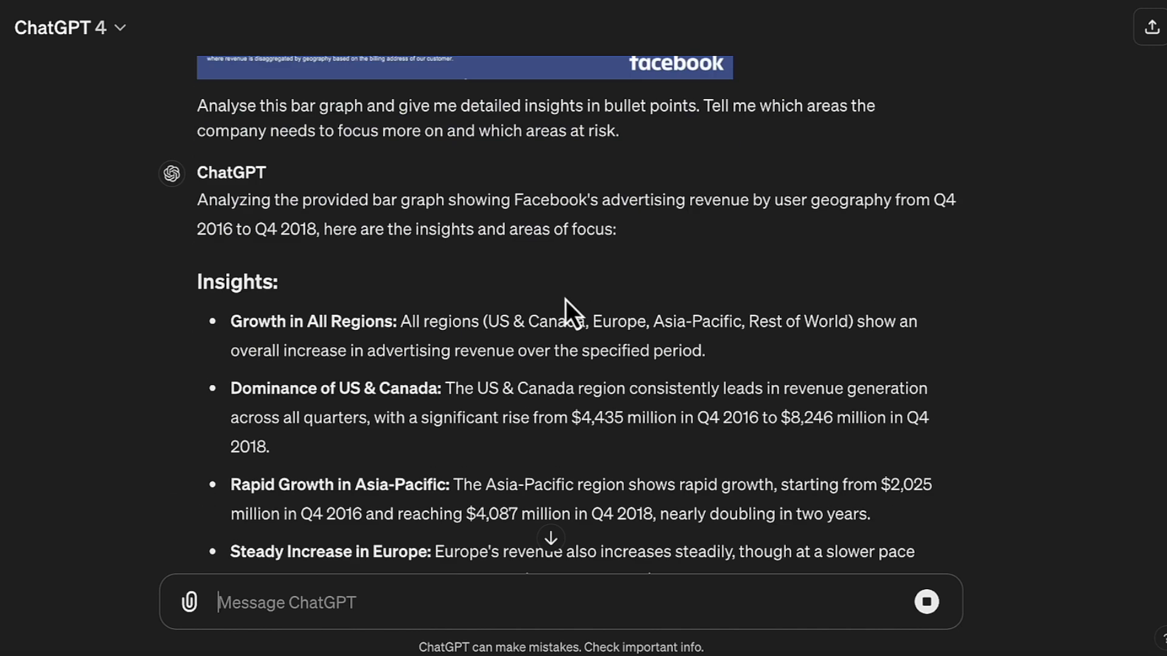
scroll(482, 383, "up", 6)
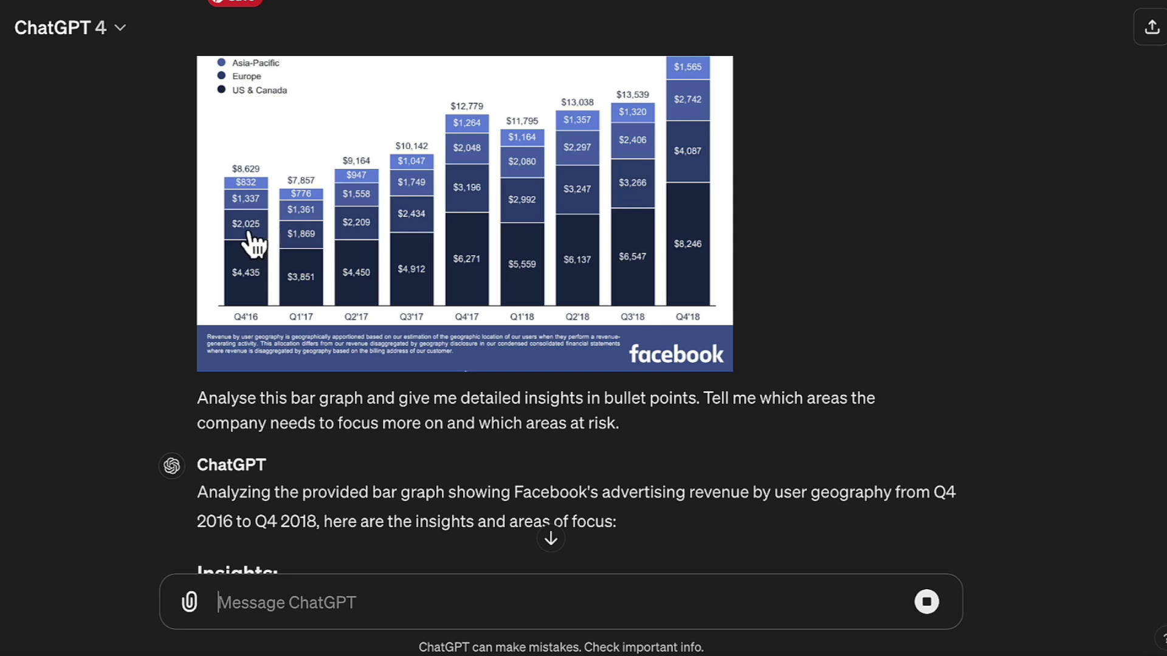
scroll(254, 243, "up", 1)
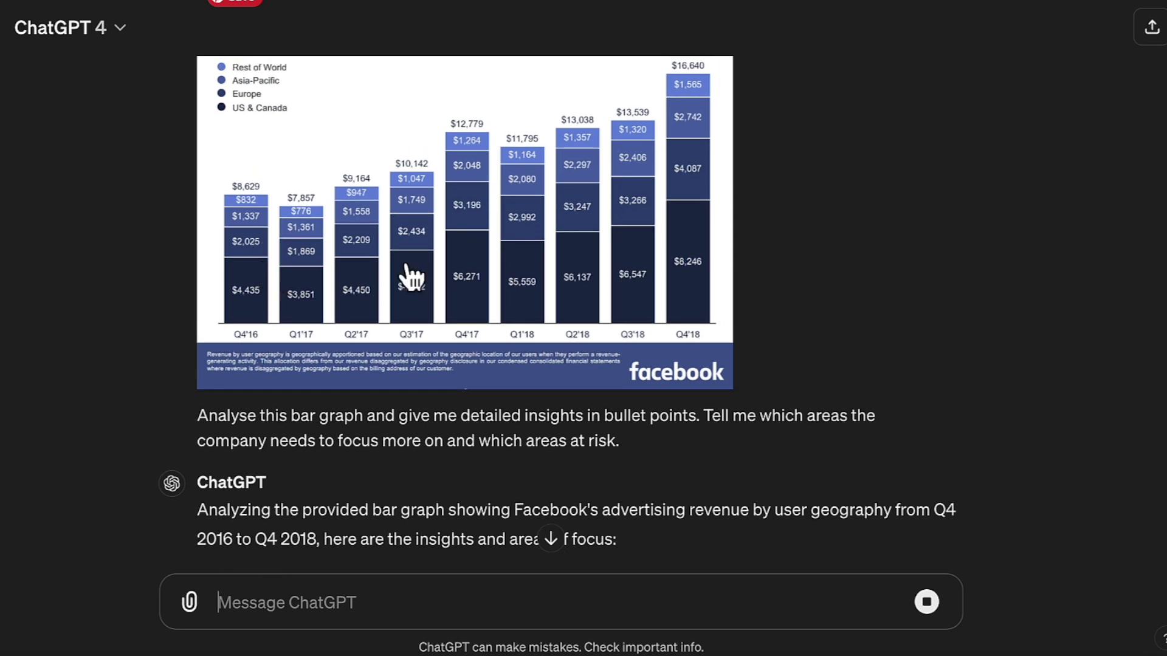
scroll(714, 191, "up", 2)
scroll(691, 338, "down", 7)
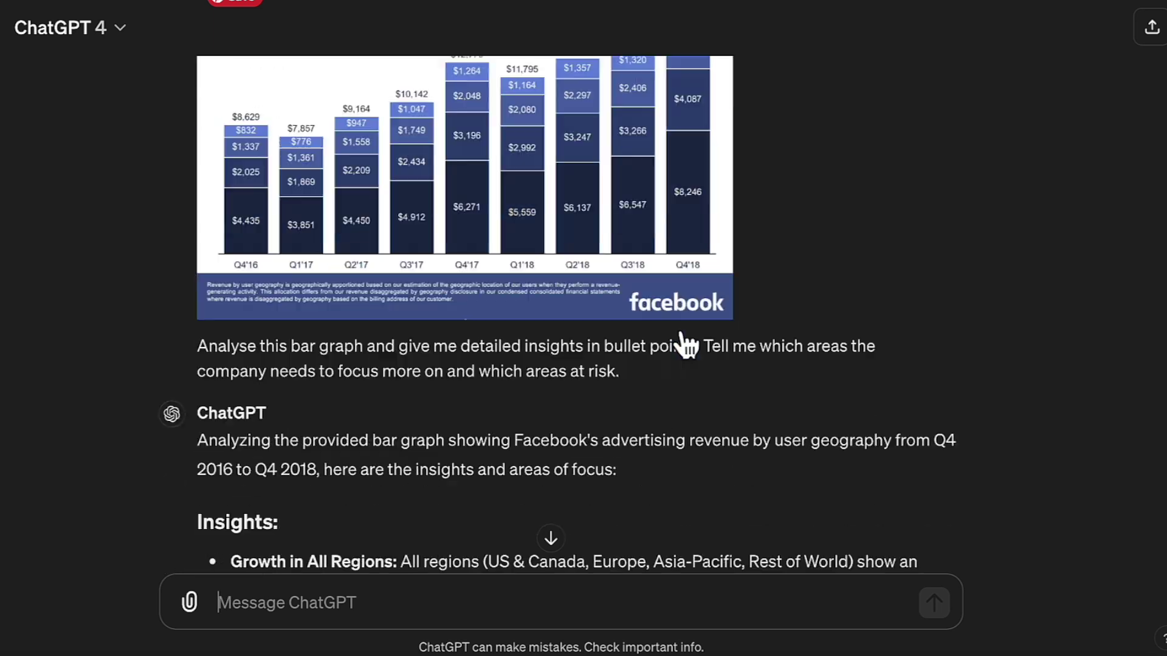
Read the Insights bullets, highlighting the Asia-Pacific revenue figures and the Rest of World growth point.
scroll(680, 333, "down", 3)
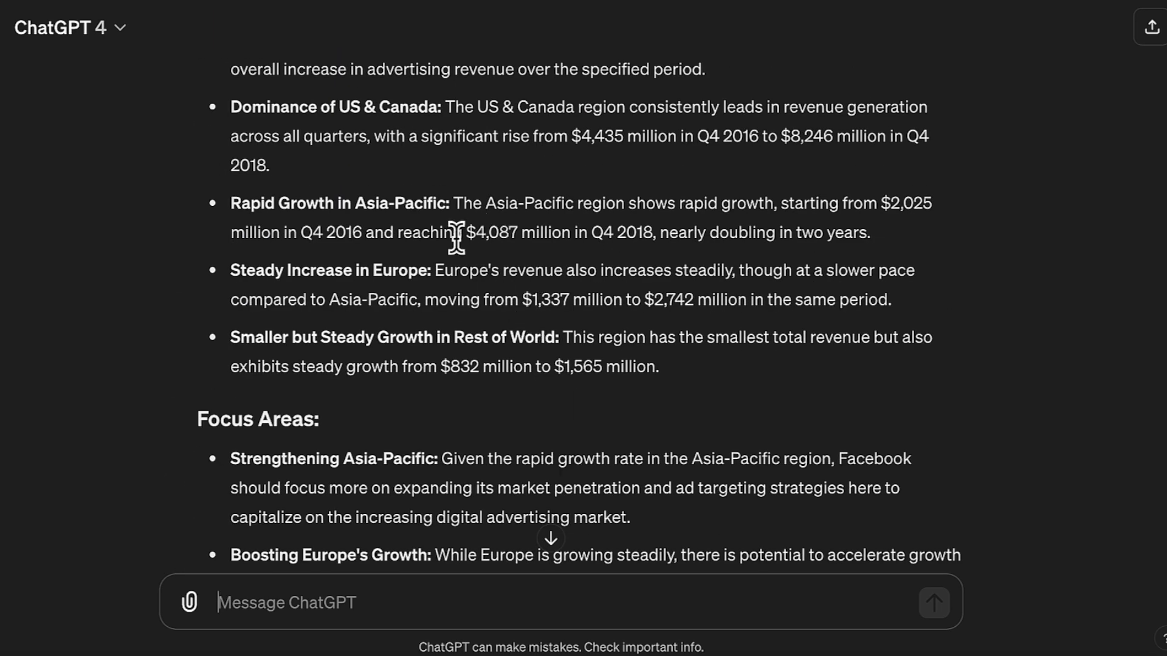
left_click_drag(844, 233, 661, 234)
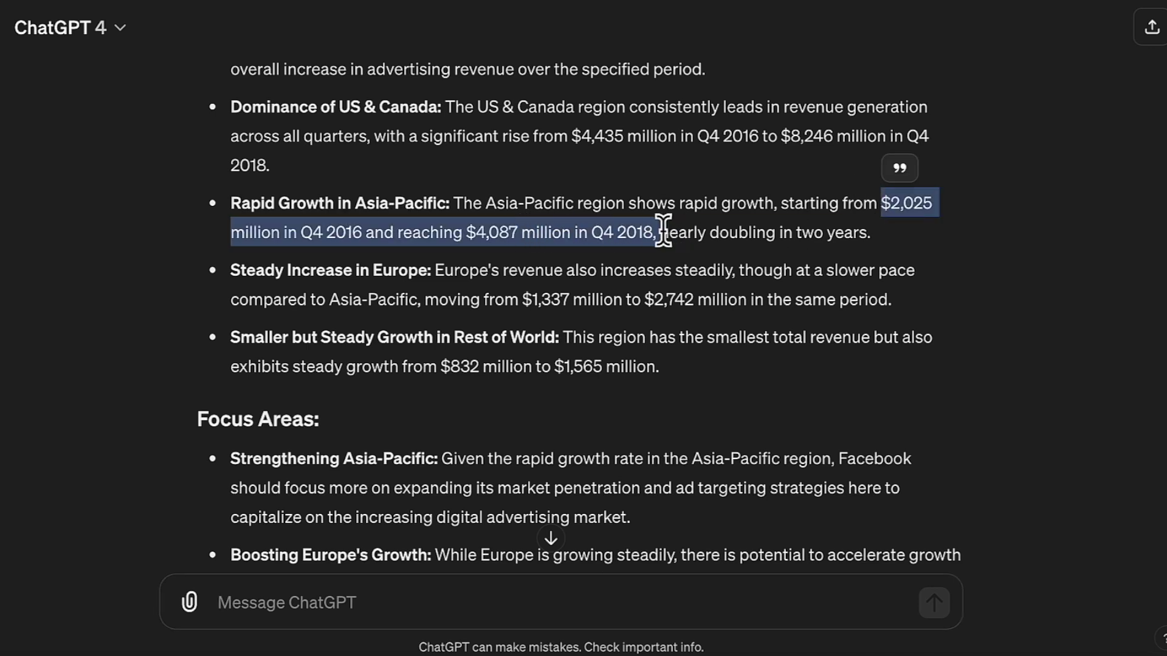
left_click(243, 275)
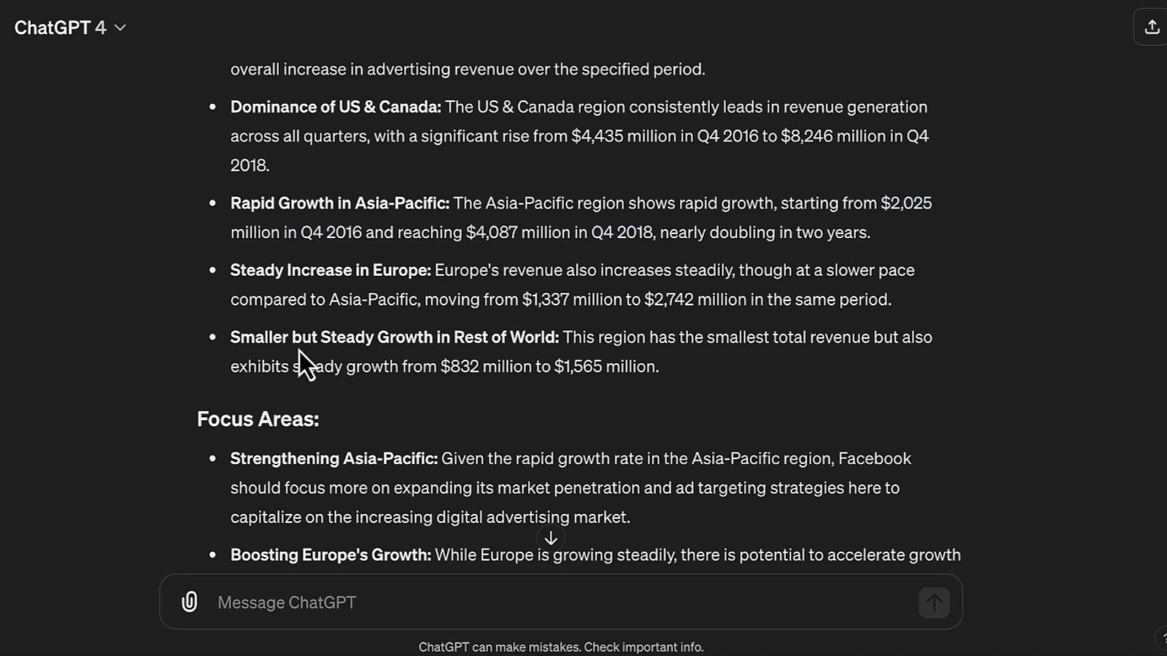
left_click_drag(240, 331, 657, 364)
Examine the Focus Areas section, highlighting the Emerging Markets point and its growth recommendation.
scroll(640, 420, "down", 5)
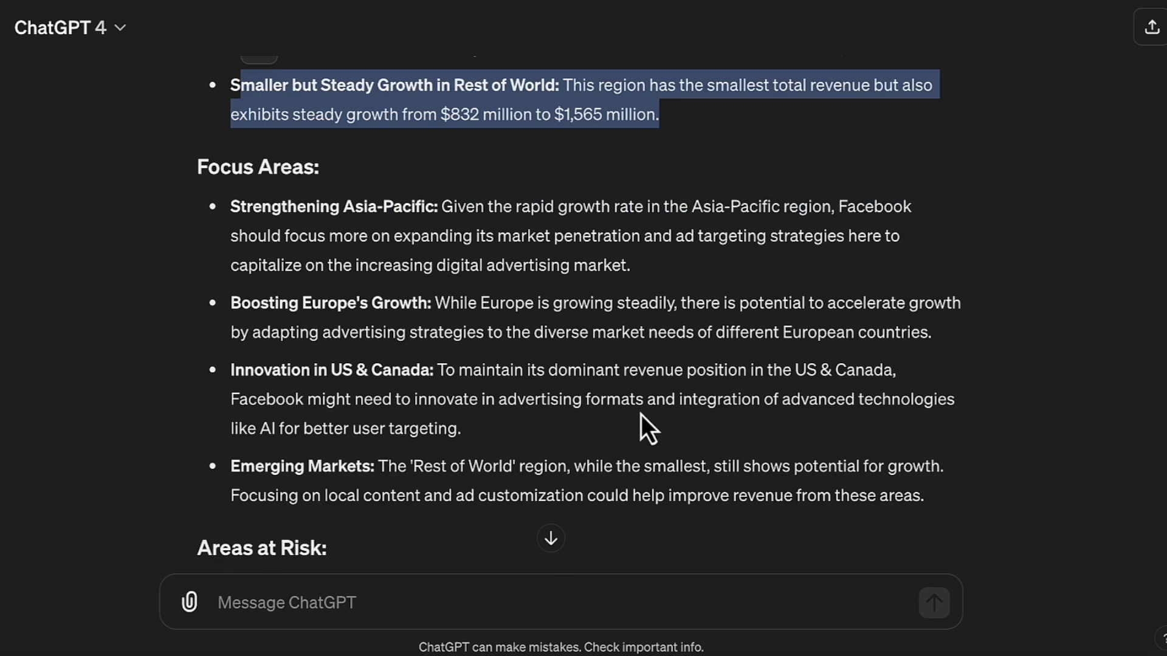
scroll(264, 320, "down", 1)
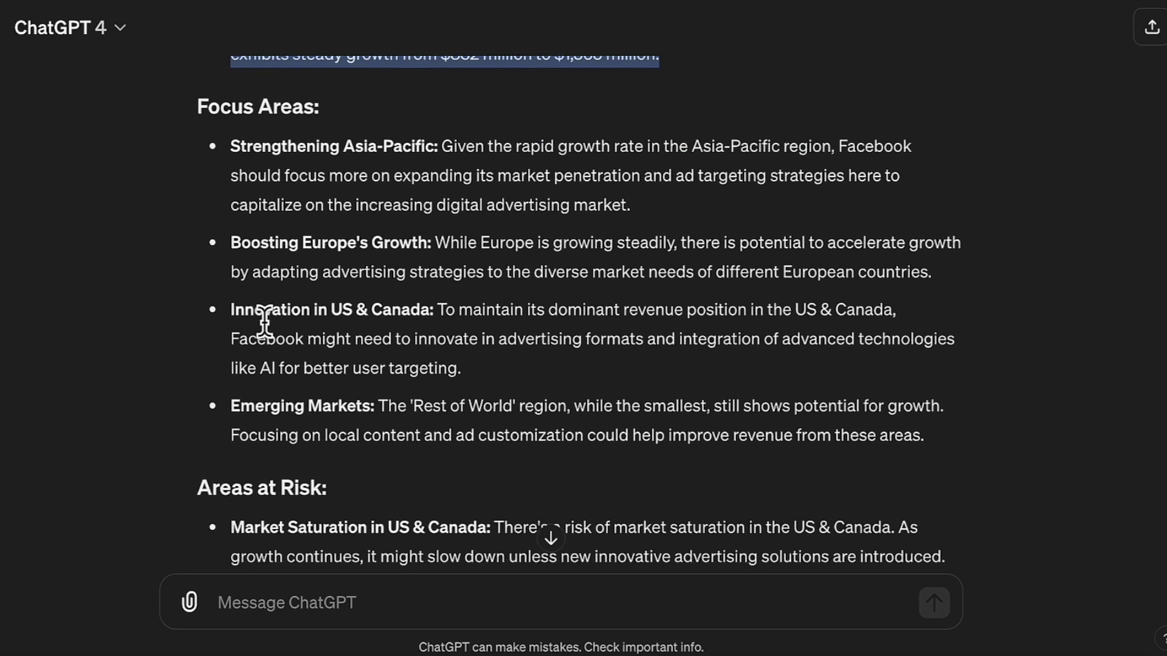
left_click_drag(232, 406, 591, 408)
scroll(591, 409, "down", 3)
scroll(590, 410, "down", 4)
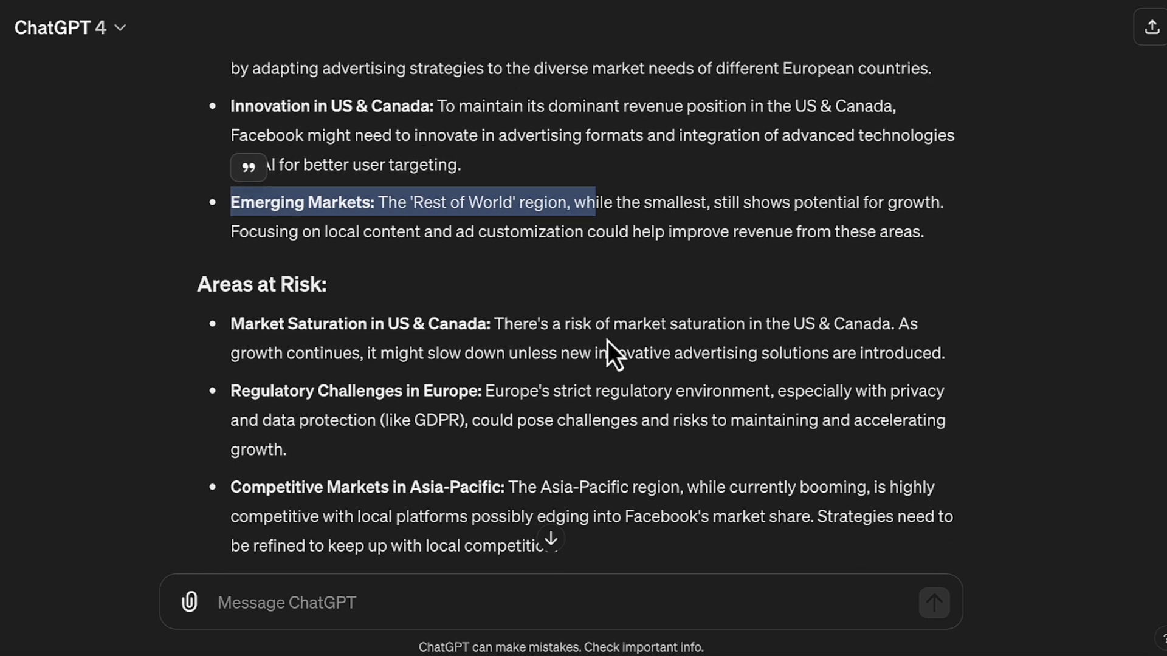
scroll(534, 333, "up", 1)
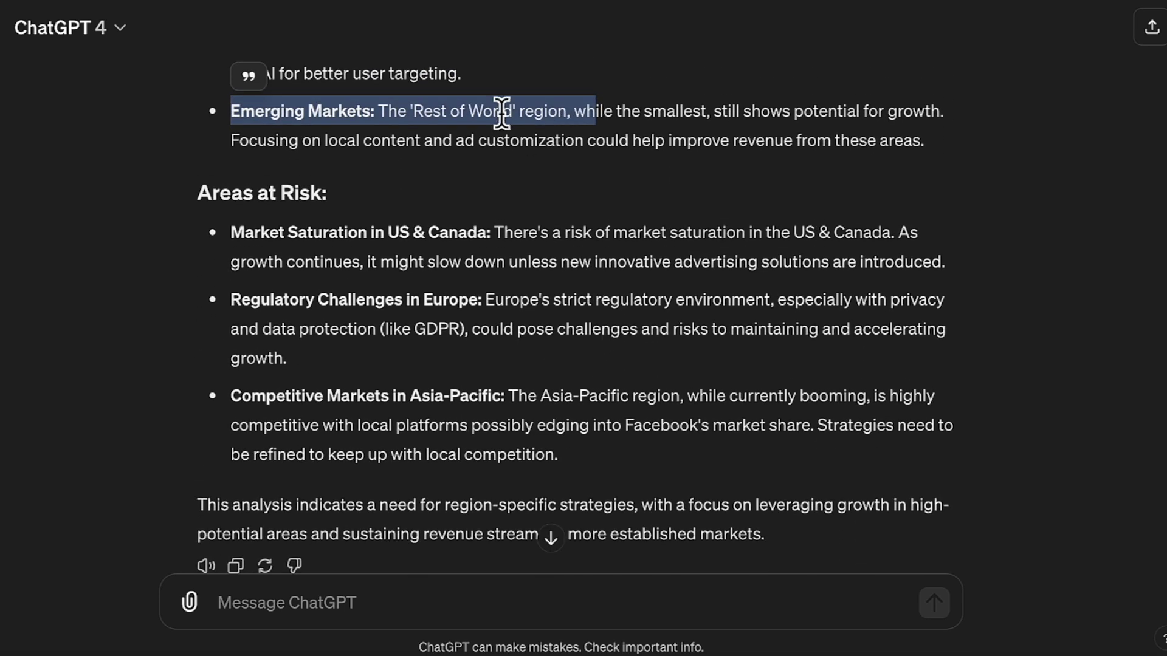
left_click(593, 101)
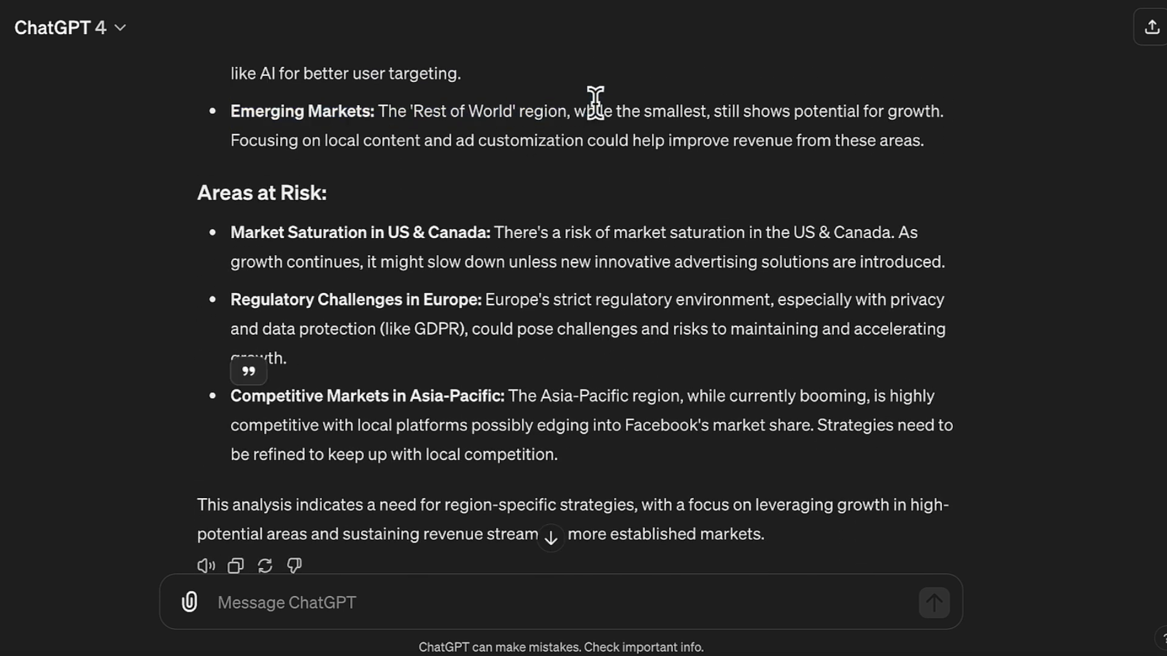
double_click(669, 114)
left_click_drag(795, 109, 939, 128)
scroll(253, 301, "down", 1)
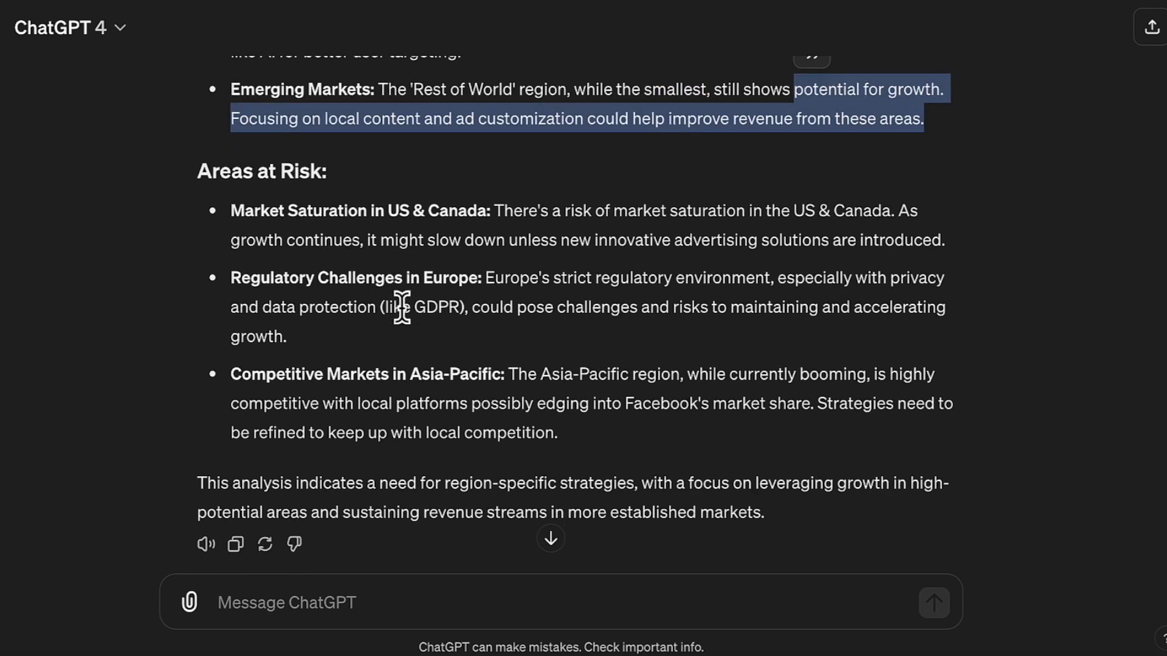
Examine the Areas at Risk section, highlighting the US & Canada saturation, Europe regulation and Asia-Pacific competition points.
scroll(260, 231, "down", 1)
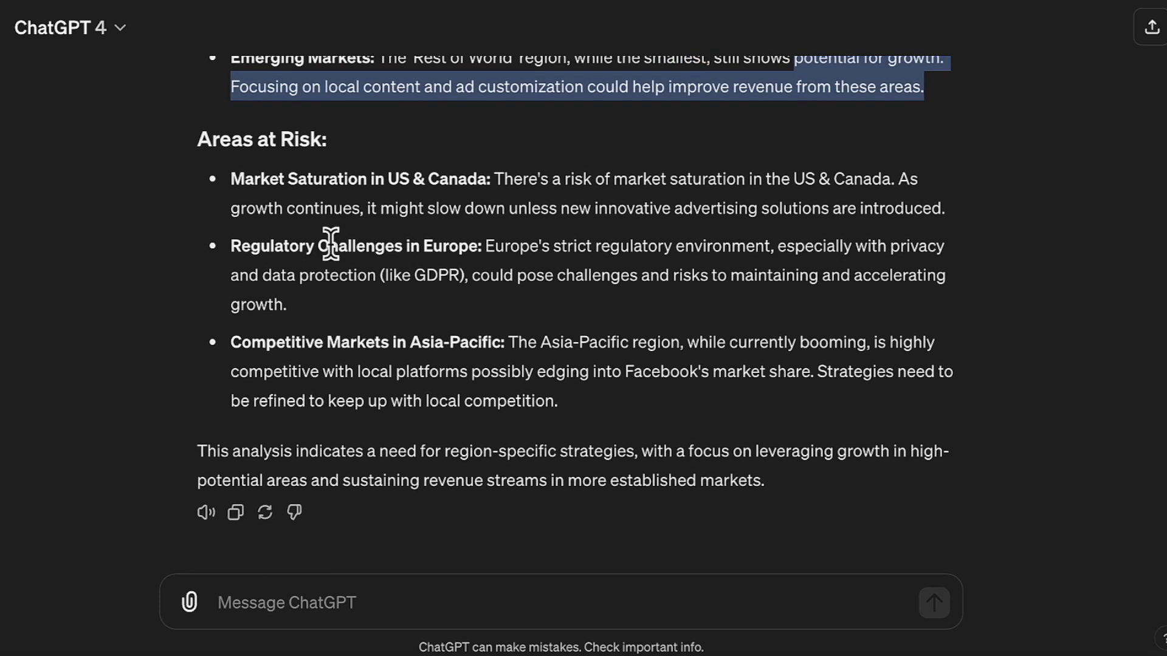
left_click_drag(892, 179, 494, 179)
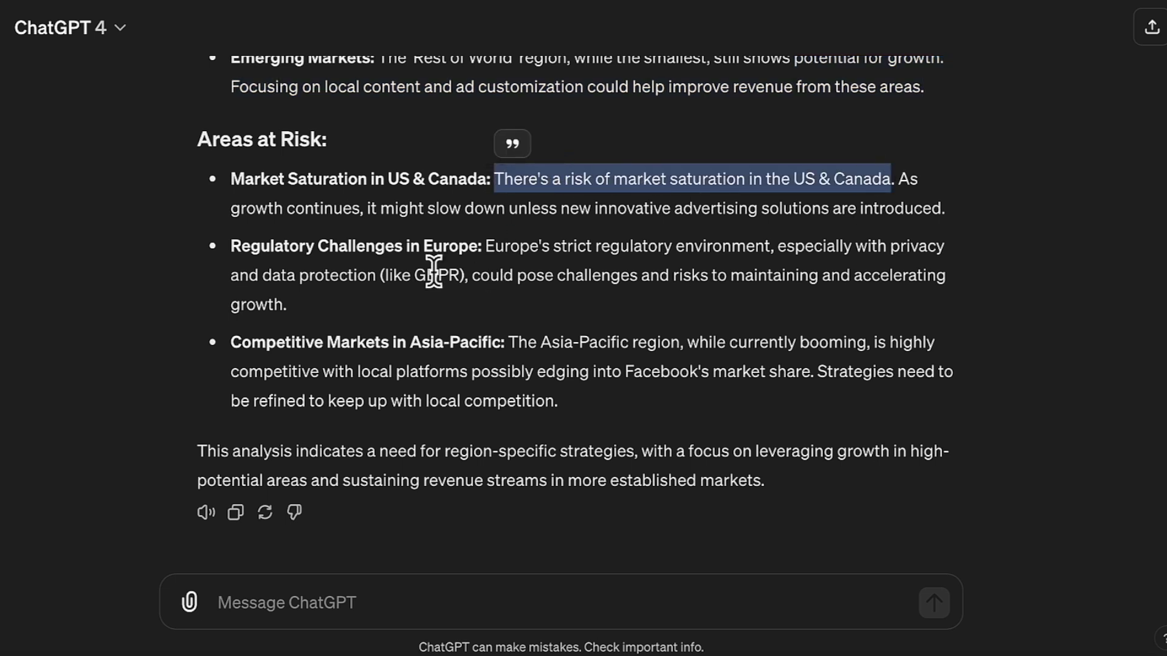
left_click_drag(231, 246, 486, 248)
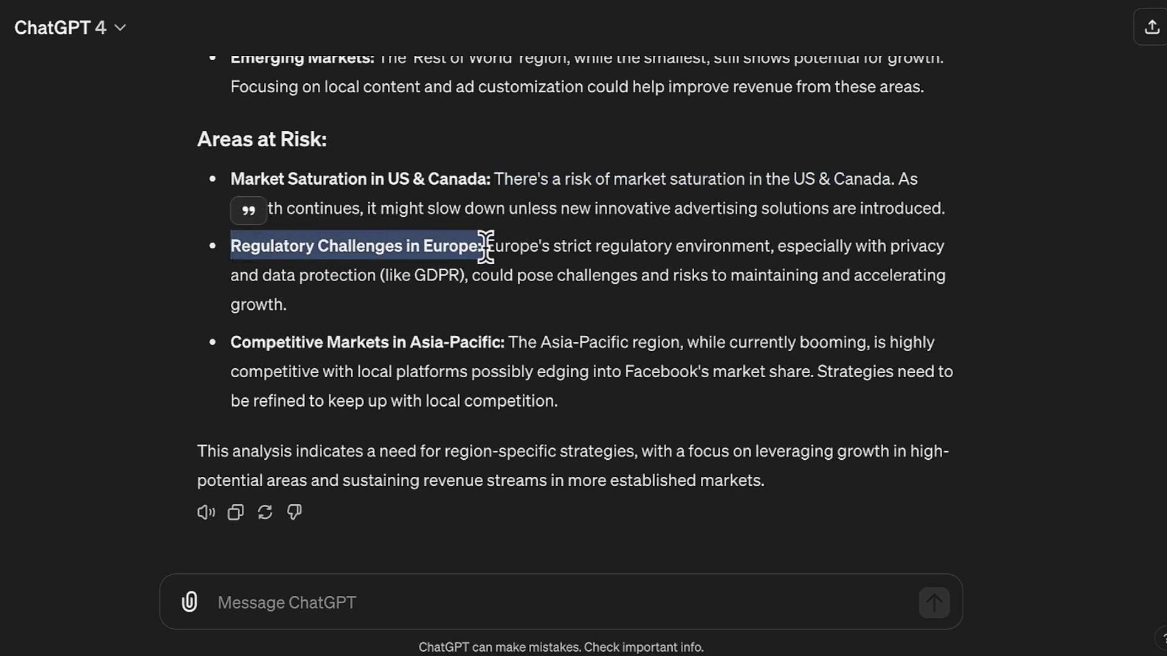
left_click(480, 272)
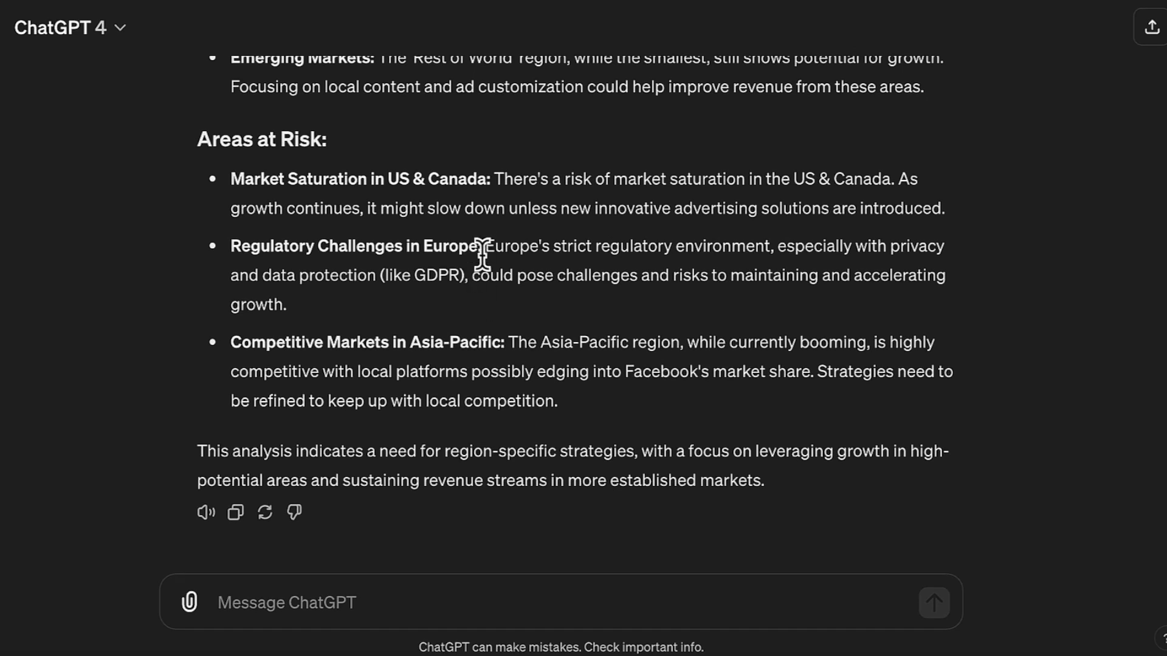
left_click_drag(465, 275, 482, 247)
left_click(453, 327)
left_click_drag(242, 342, 505, 341)
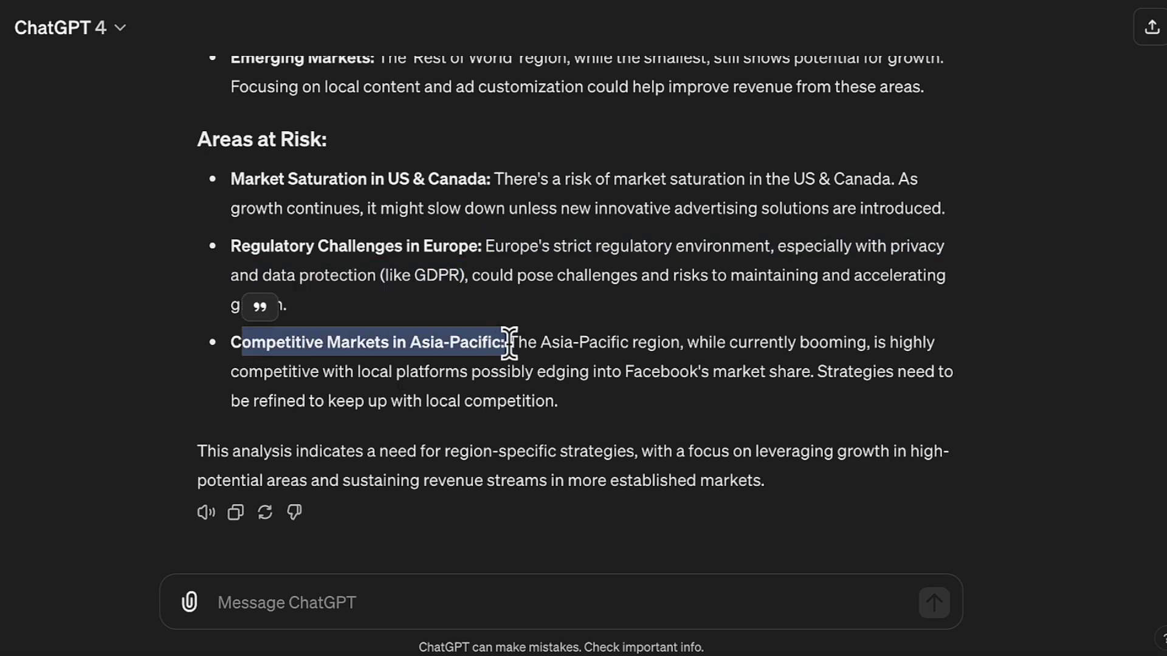
left_click(597, 389)
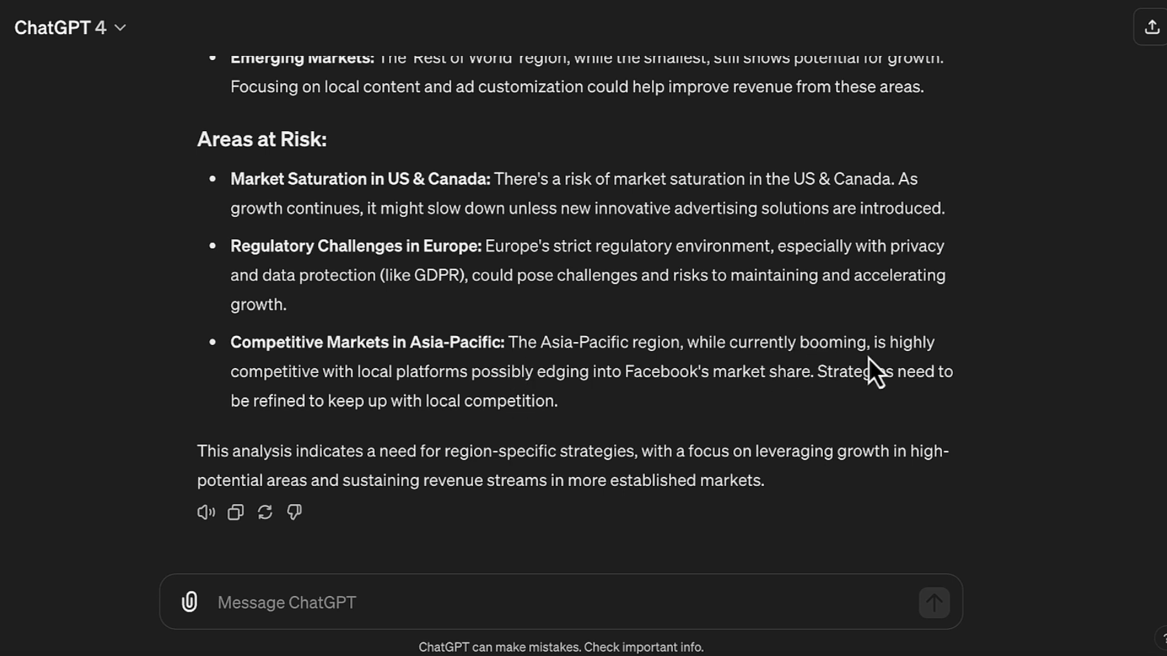
Highlight the Asia-Pacific competition risk, and review the advertising revenue bar graph against the Insights and Focus Areas of the reply.
left_click_drag(239, 369, 798, 377)
scroll(683, 411, "up", 5)
scroll(684, 411, "up", 20)
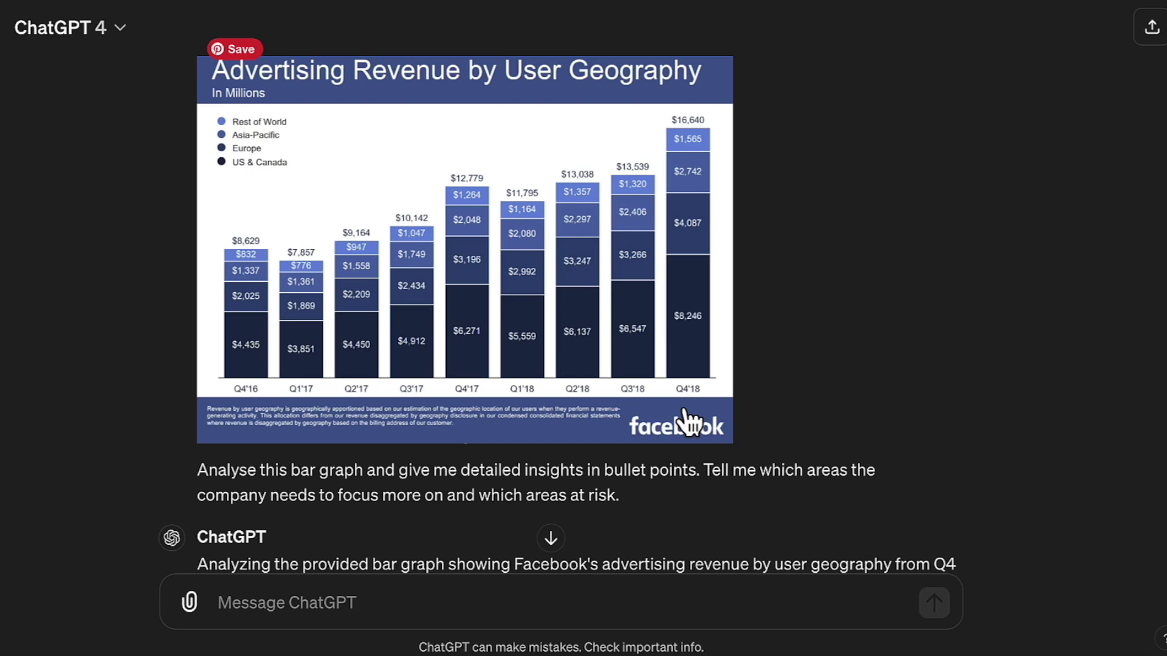
scroll(684, 411, "down", 4)
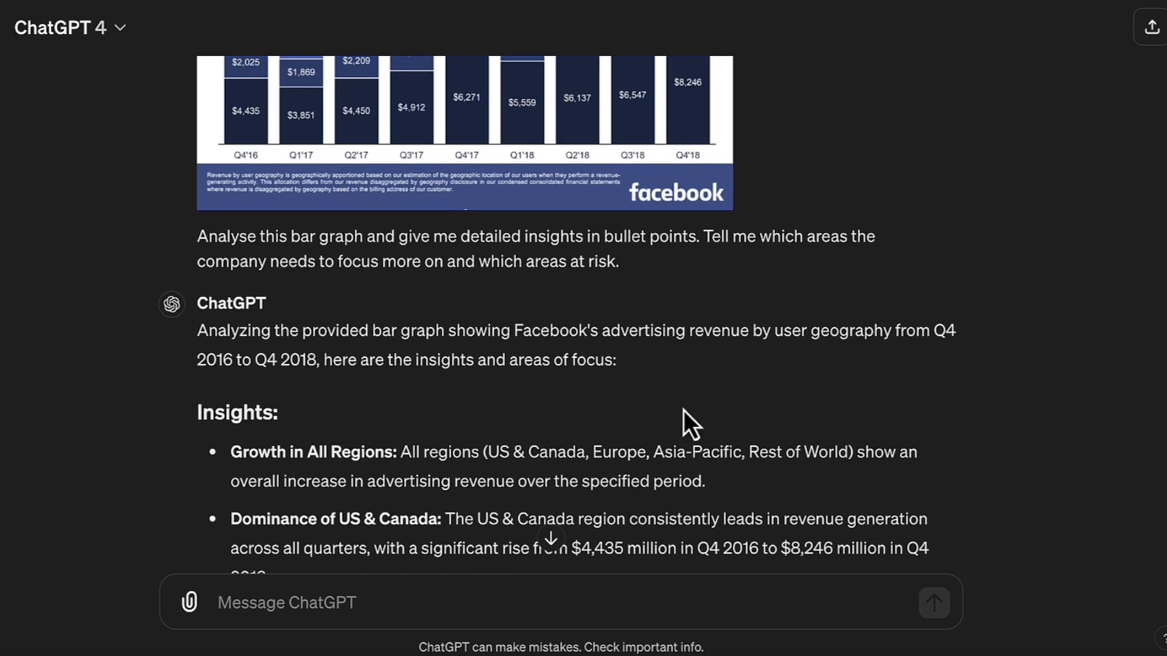
scroll(684, 410, "down", 10)
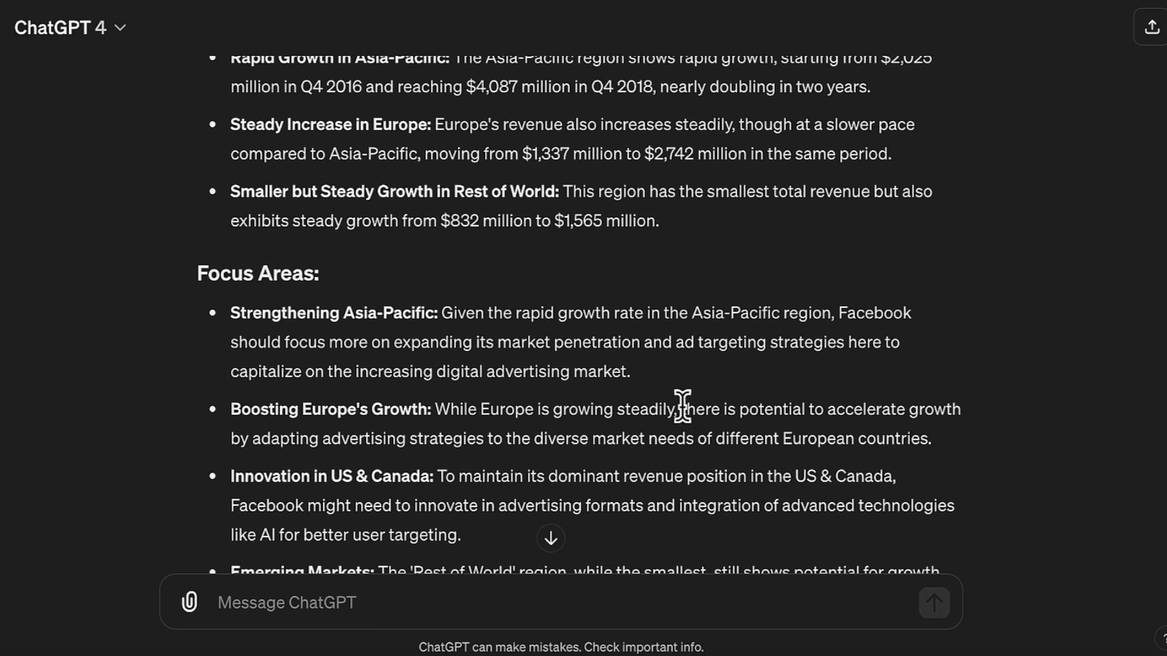
scroll(683, 411, "down", 11)
Attach the copied z-score box plot image and send it with the prompt "Analyse the picture and give me insights".
left_click(274, 602)
key("ctrl+v")
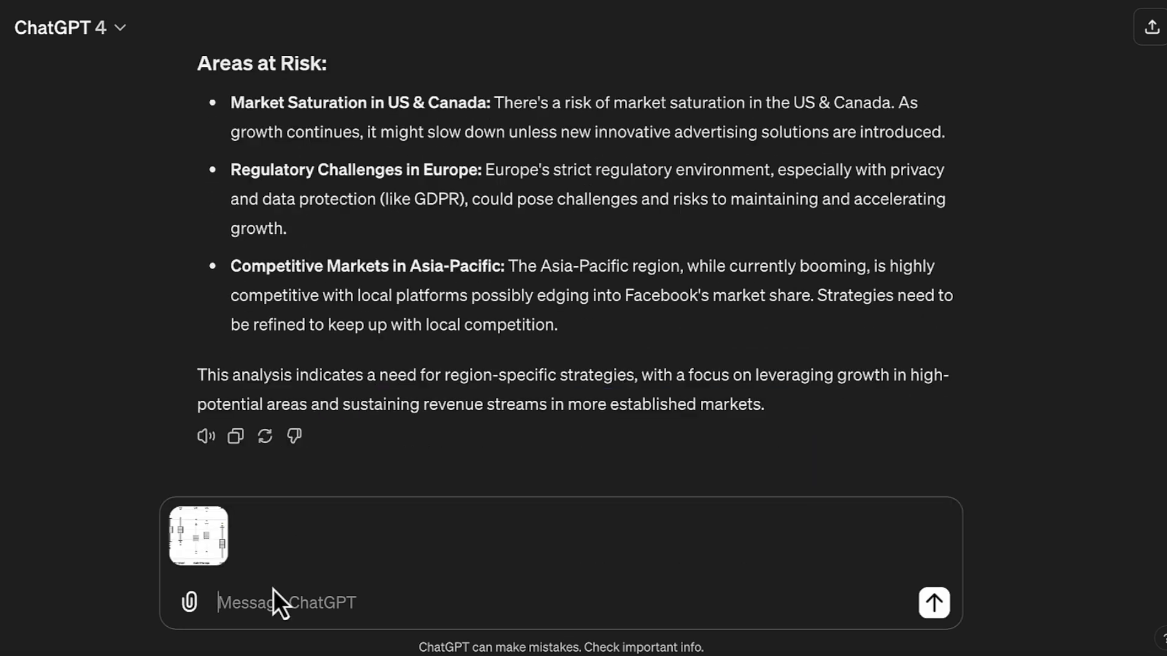
type("Analyse")
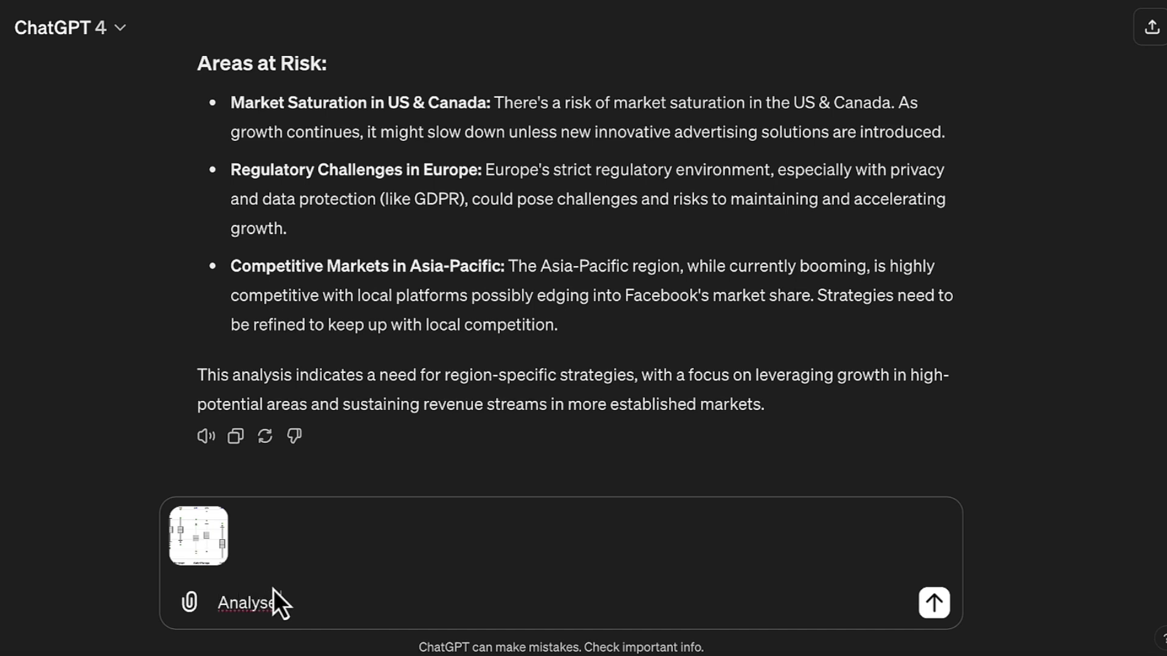
type(" the picture and give me insig")
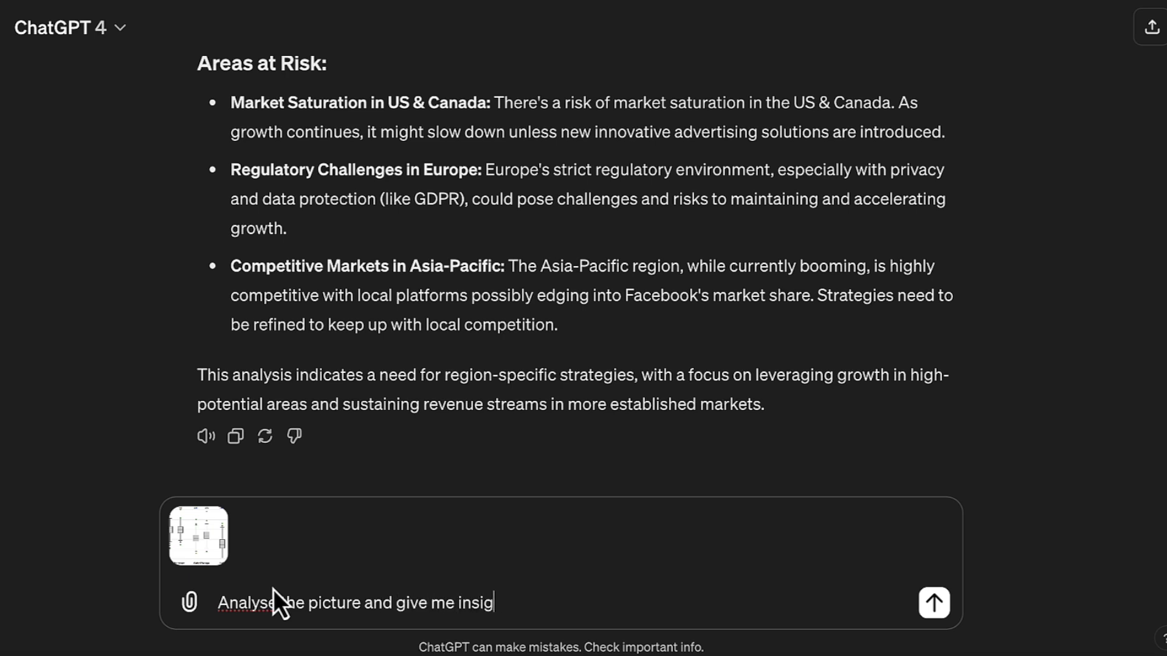
type("hts")
key("Return")
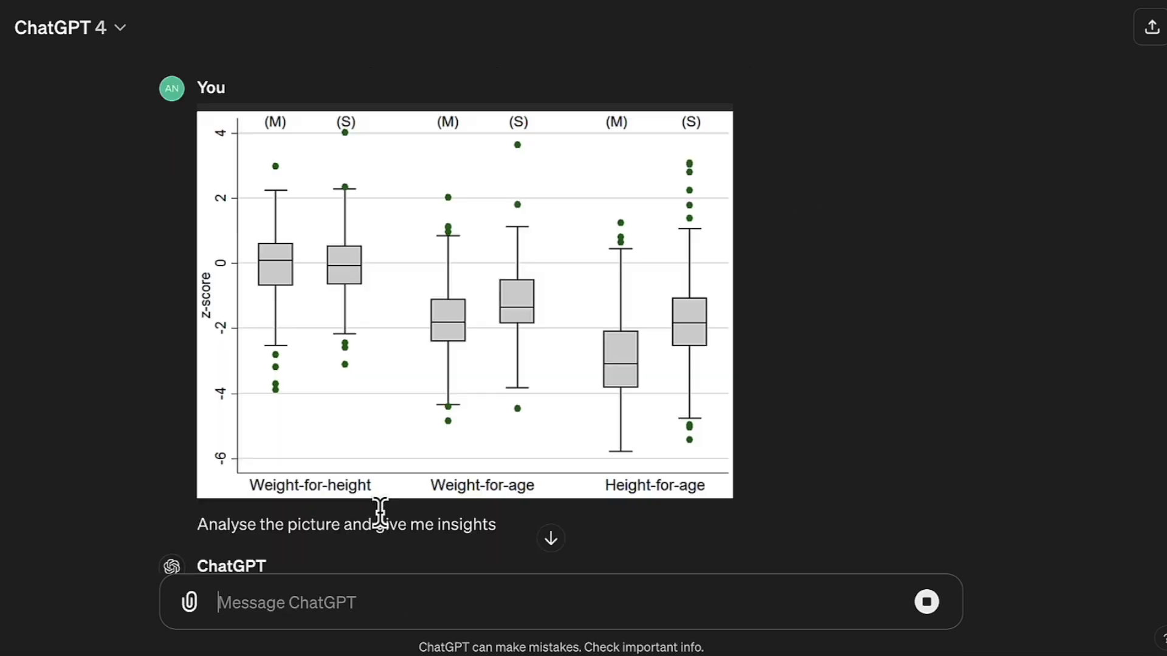
Read the reply's introduction and box plot insights, highlighting the mention of box plots and the growth metrics.
left_click_drag(472, 495, 605, 483)
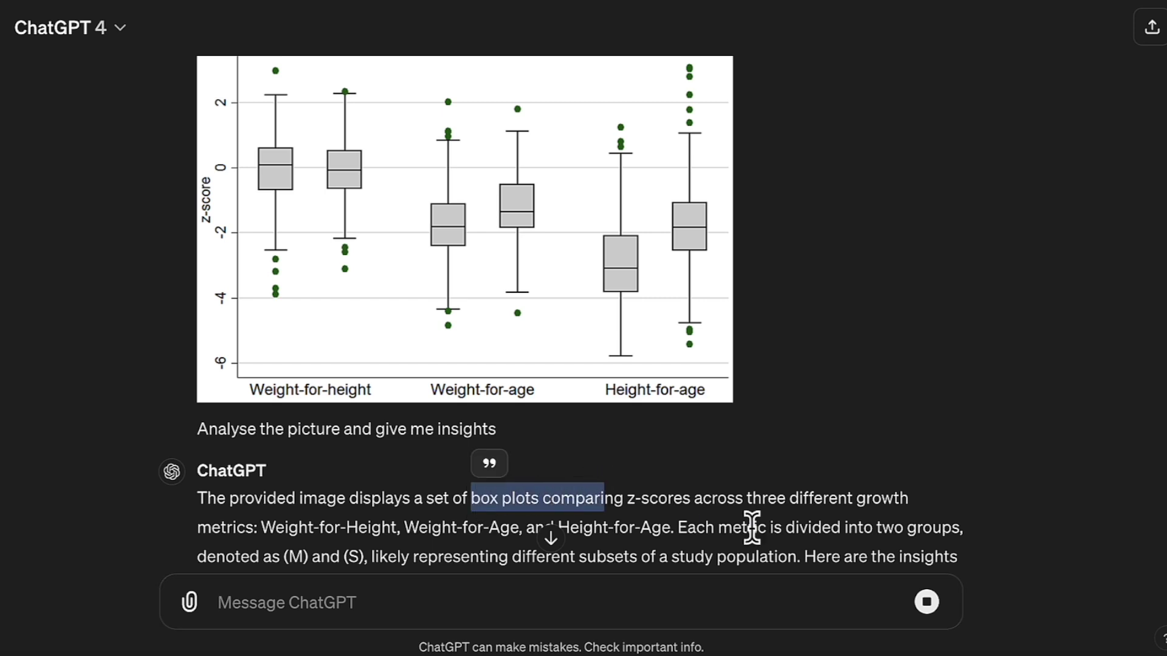
scroll(727, 553, "down", 2)
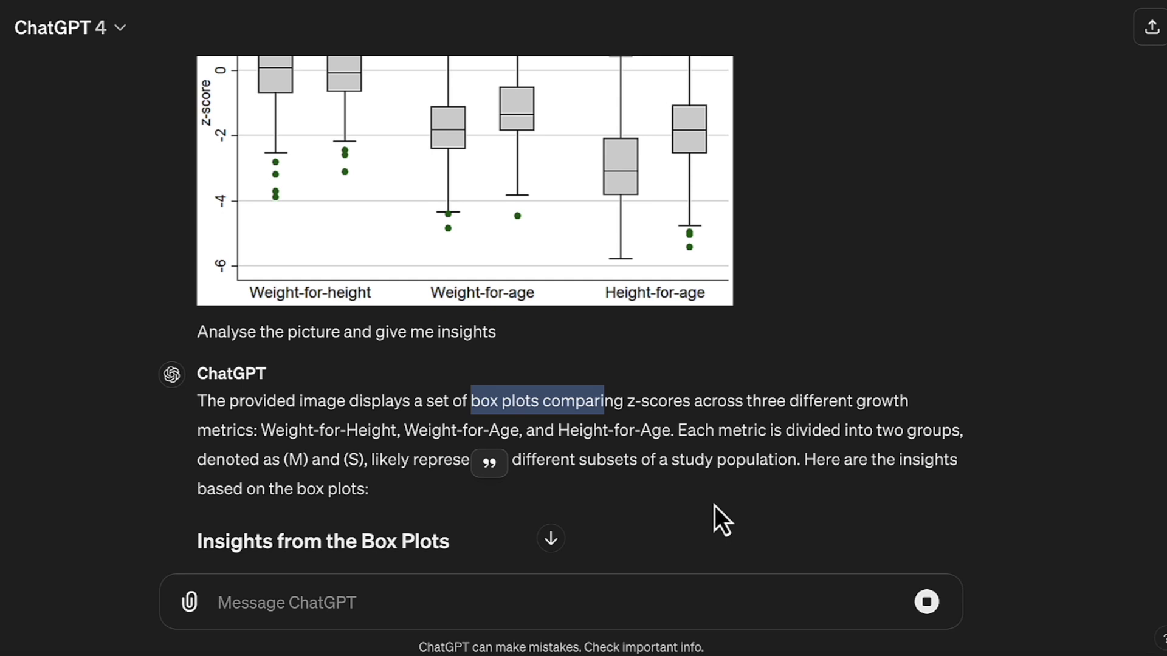
left_click_drag(275, 429, 687, 428)
scroll(586, 474, "down", 4)
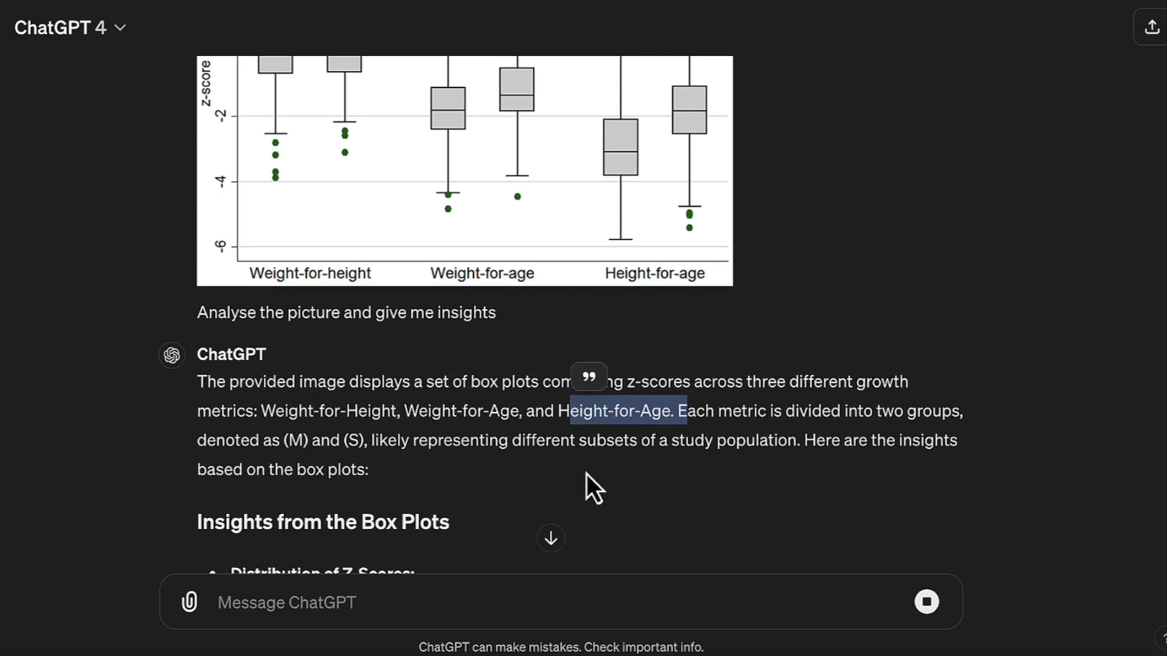
scroll(586, 471, "down", 3)
scroll(586, 474, "down", 3)
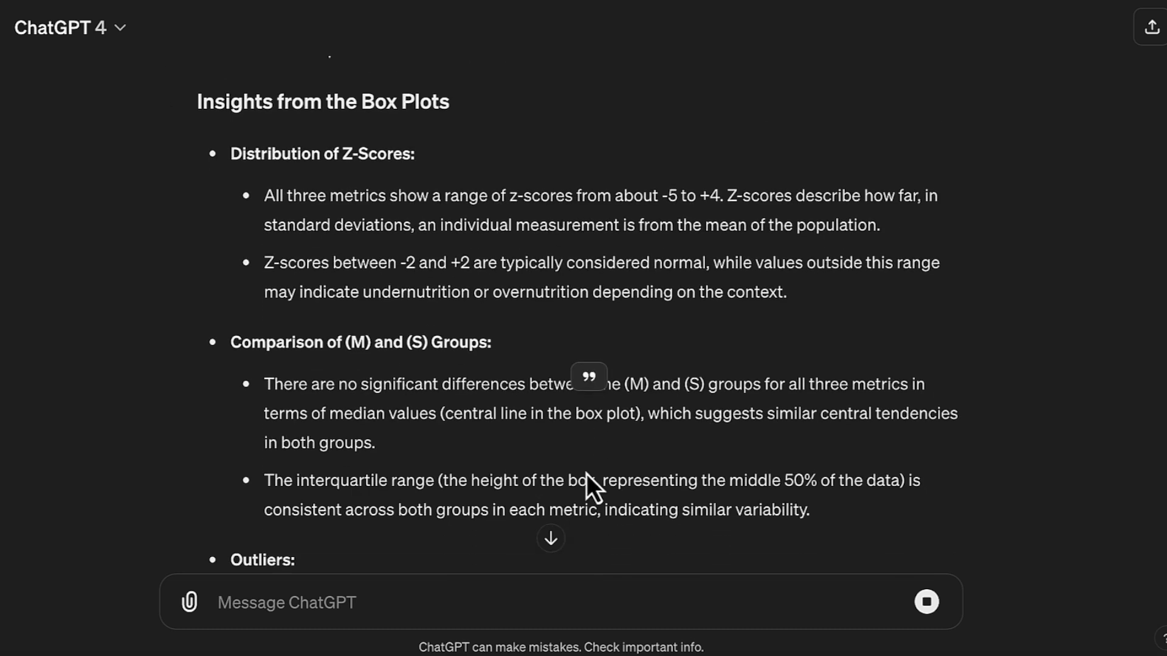
scroll(586, 473, "down", 2)
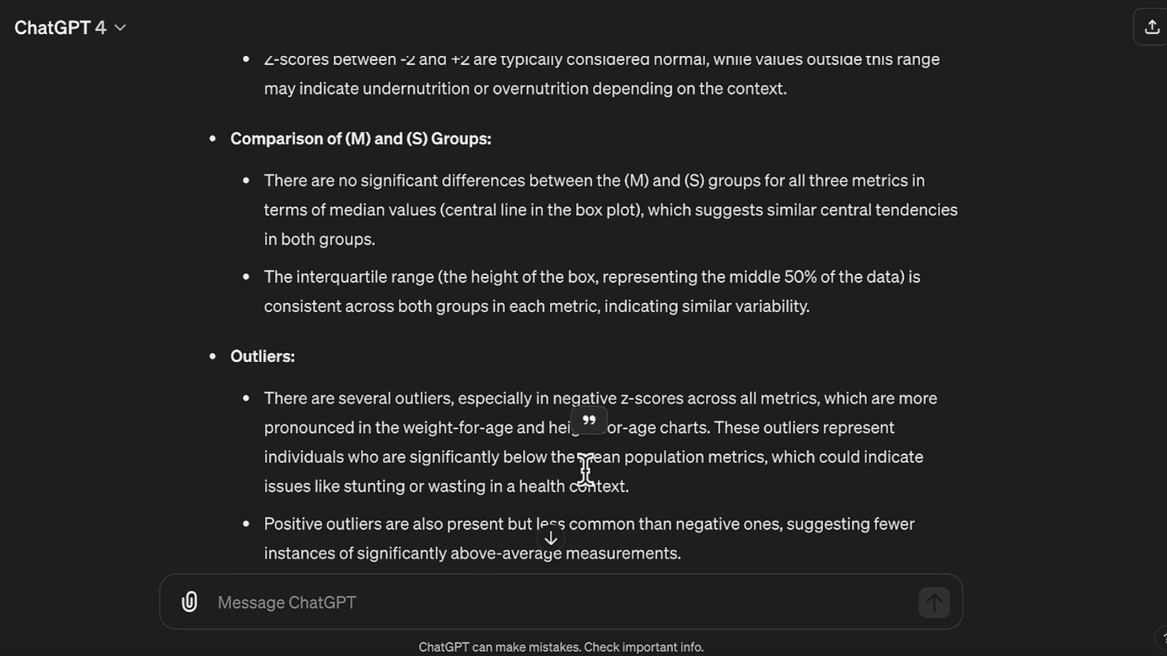
Highlight the Outliers, Comparison of (M) and (S) Groups and Distribution of Z-Scores headings, and read through to the Conclusion.
left_click_drag(309, 365, 228, 360)
scroll(274, 395, "up", 2)
scroll(444, 309, "up", 3)
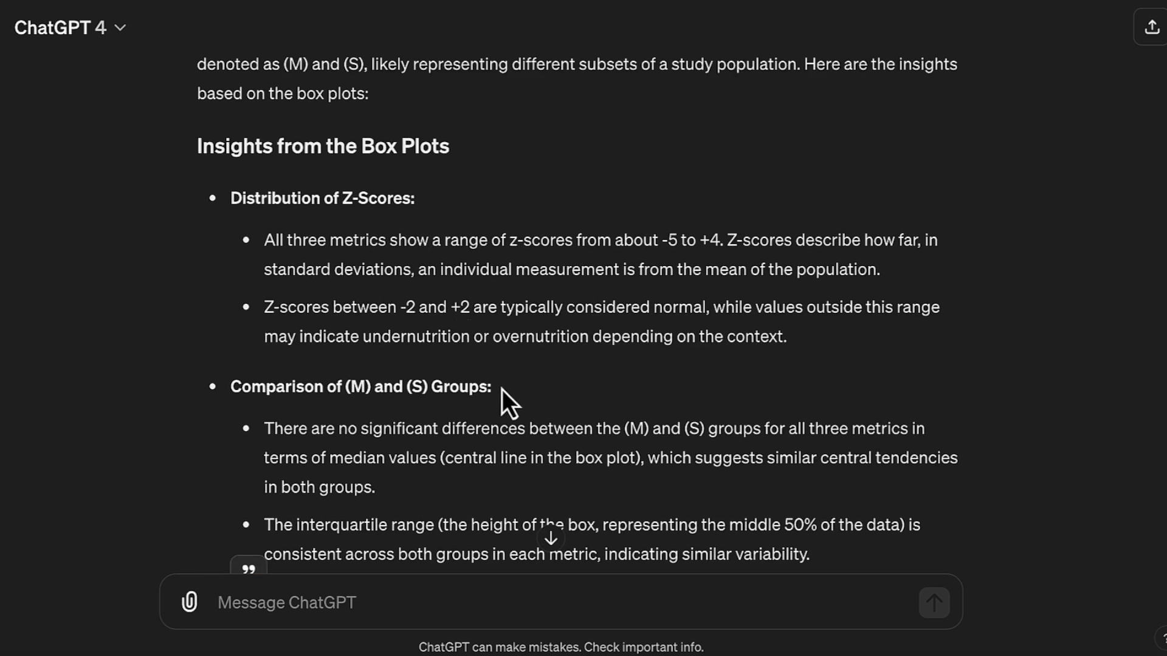
left_click_drag(498, 385, 229, 387)
left_click_drag(416, 199, 287, 195)
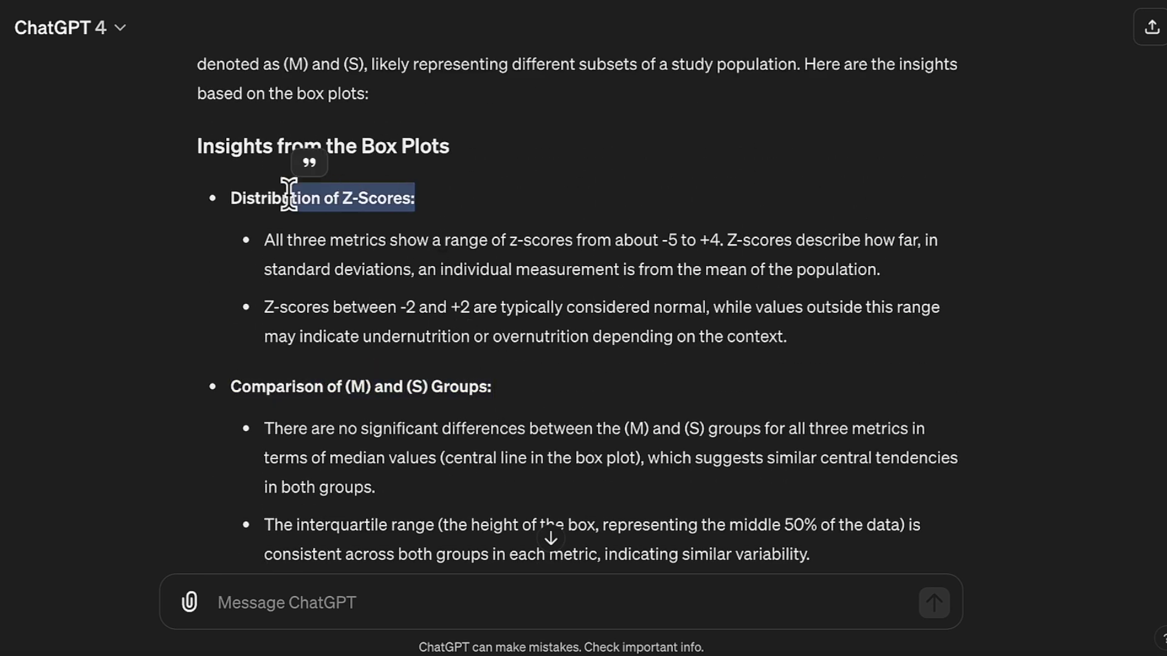
scroll(552, 483, "down", 6)
scroll(550, 481, "down", 5)
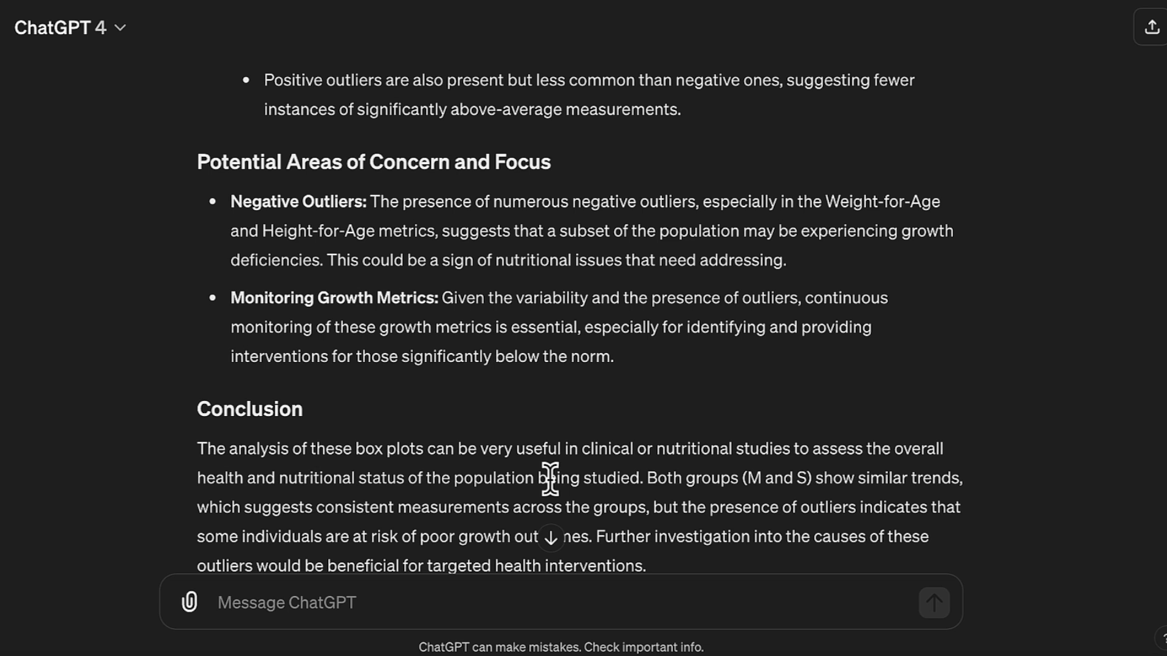
scroll(550, 479, "down", 2)
Attach the copied database schema image and send it with the prompt "Analyse this diagram and give me details of this database.".
key("ctrl+v")
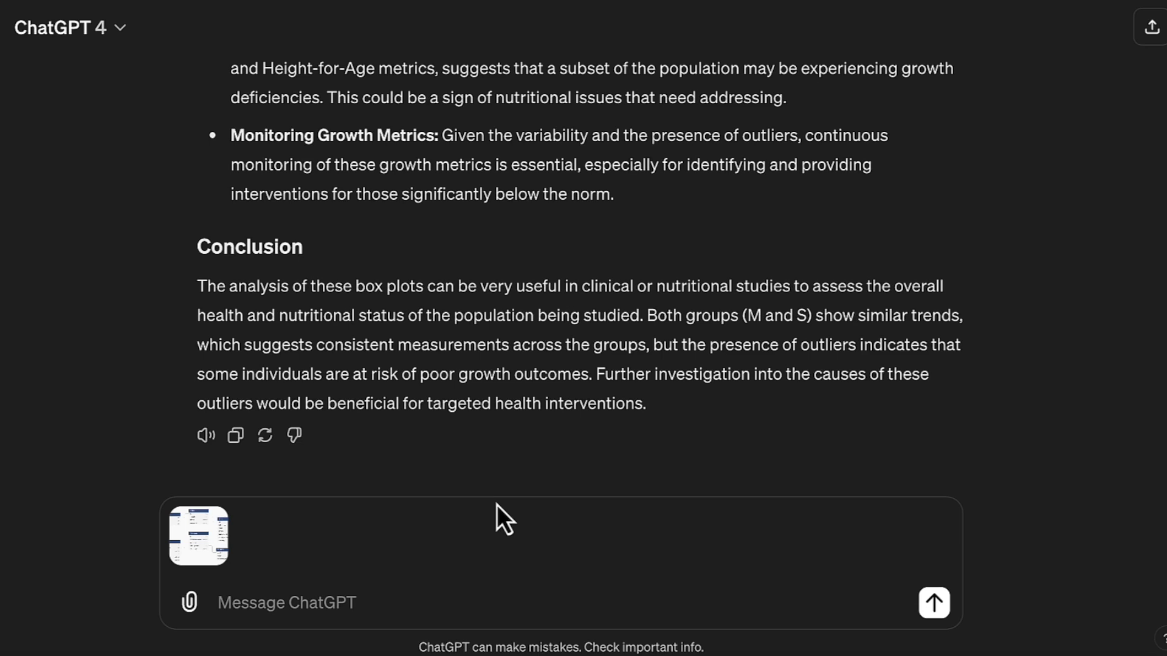
left_click(295, 602)
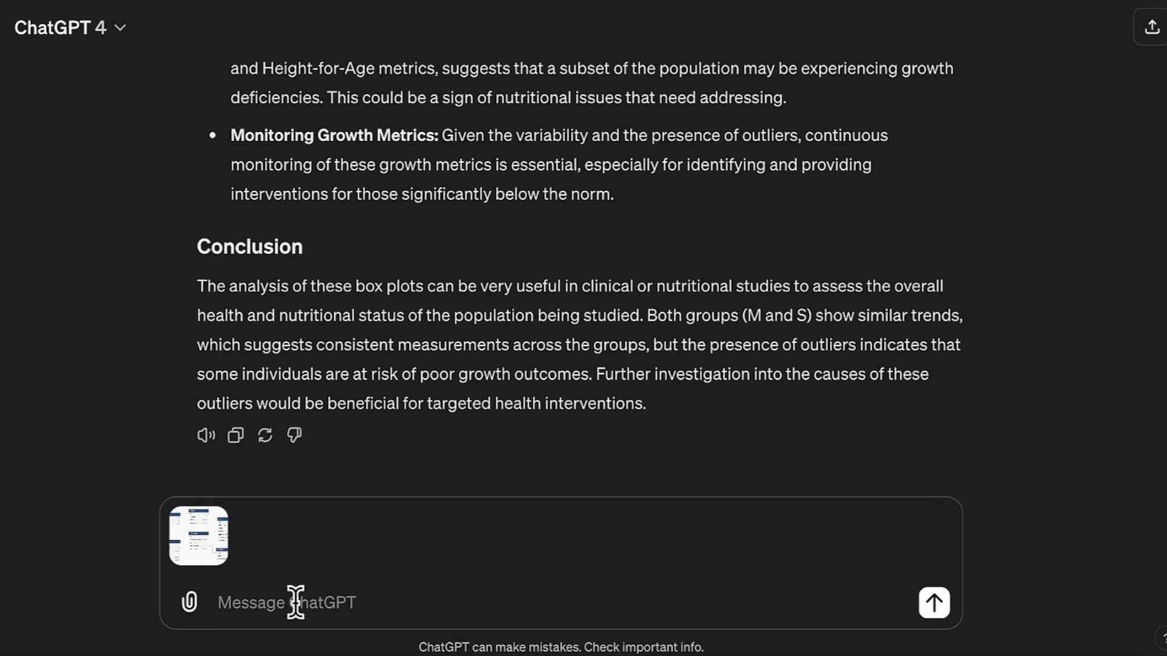
type("Analyse this diag")
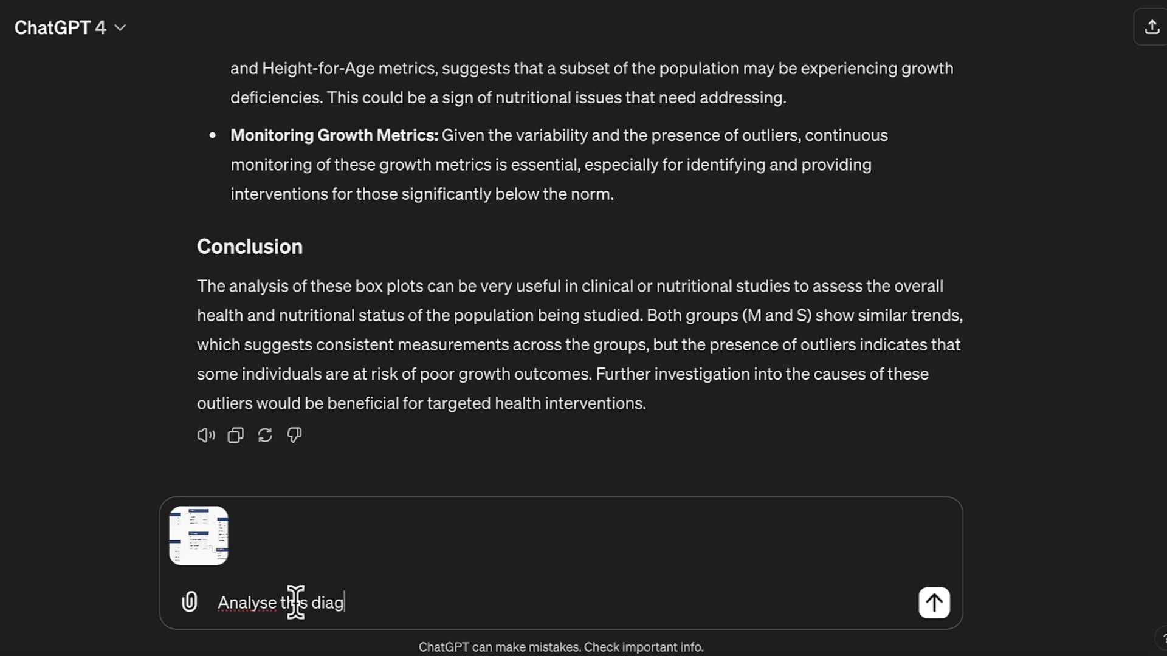
type("ram and give me ")
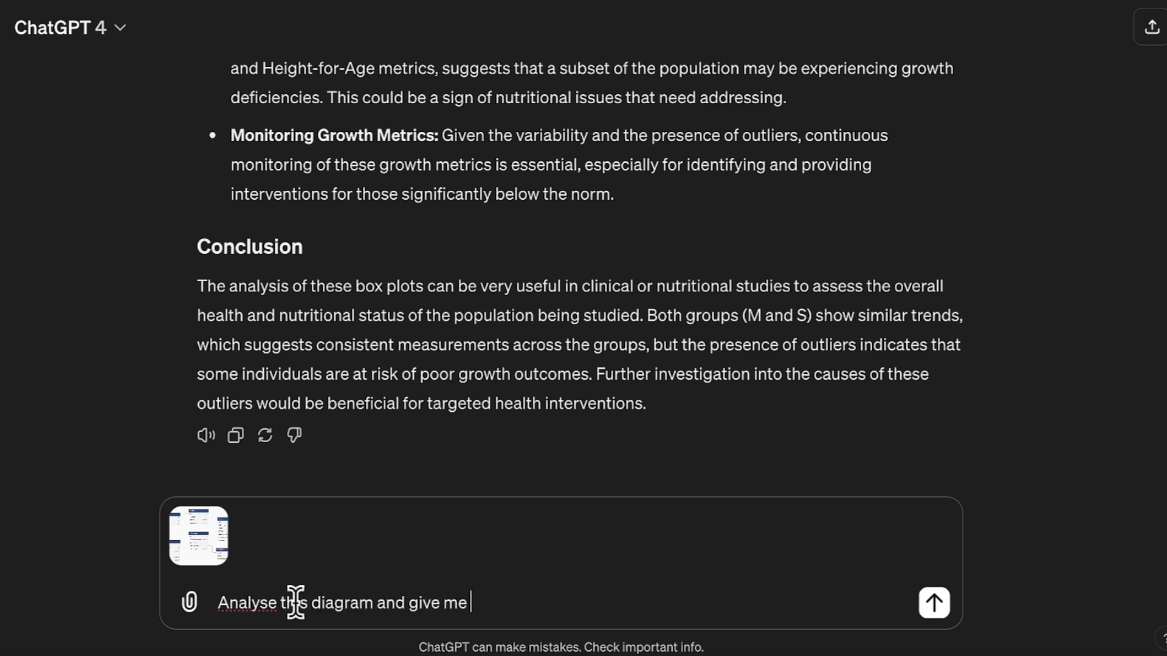
type("details of this database.")
key("Return")
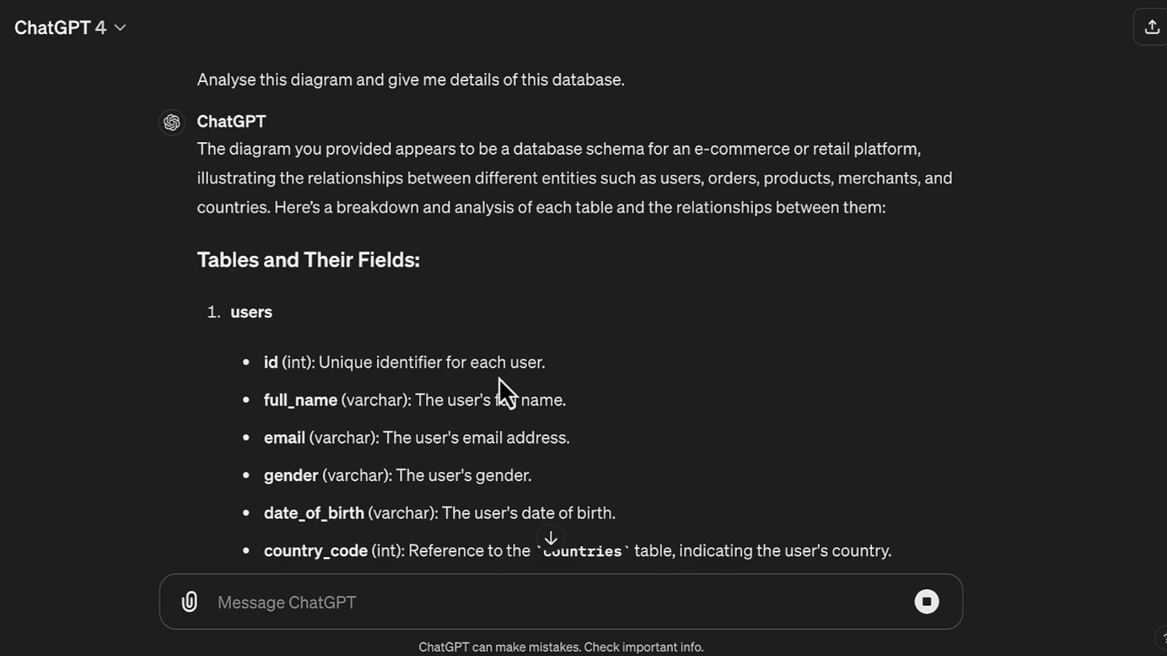
Compare the schema diagram with the reply's table breakdown, and read on through the relationships and Key Observations.
scroll(457, 364, "up", 6)
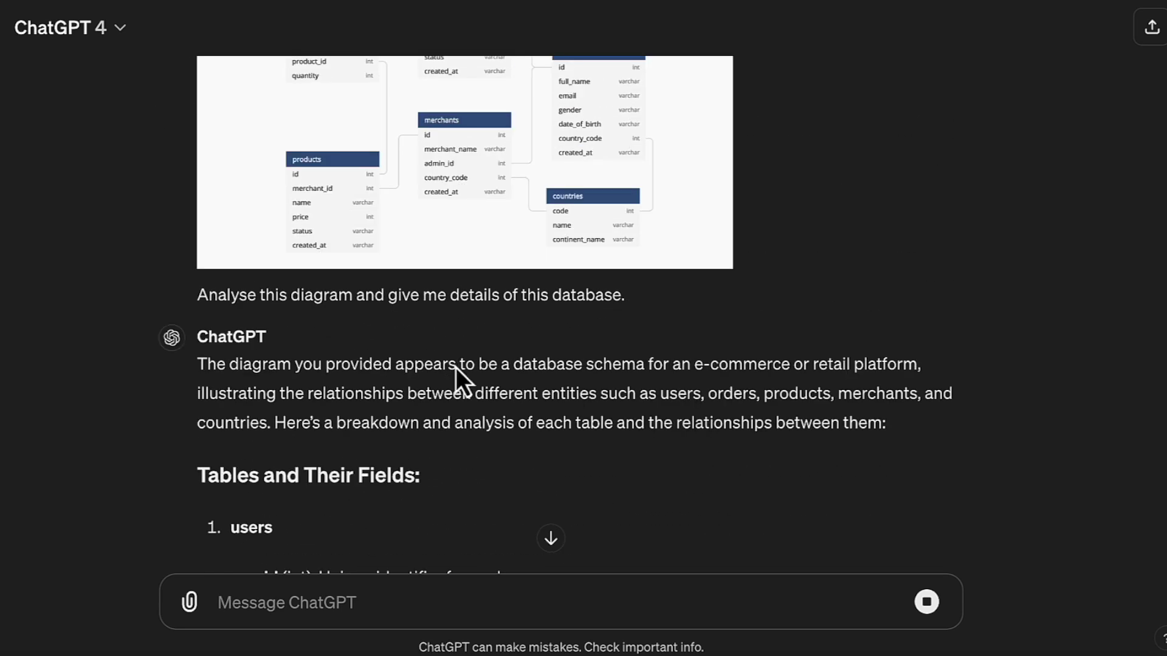
scroll(533, 284, "up", 1)
scroll(614, 255, "down", 10)
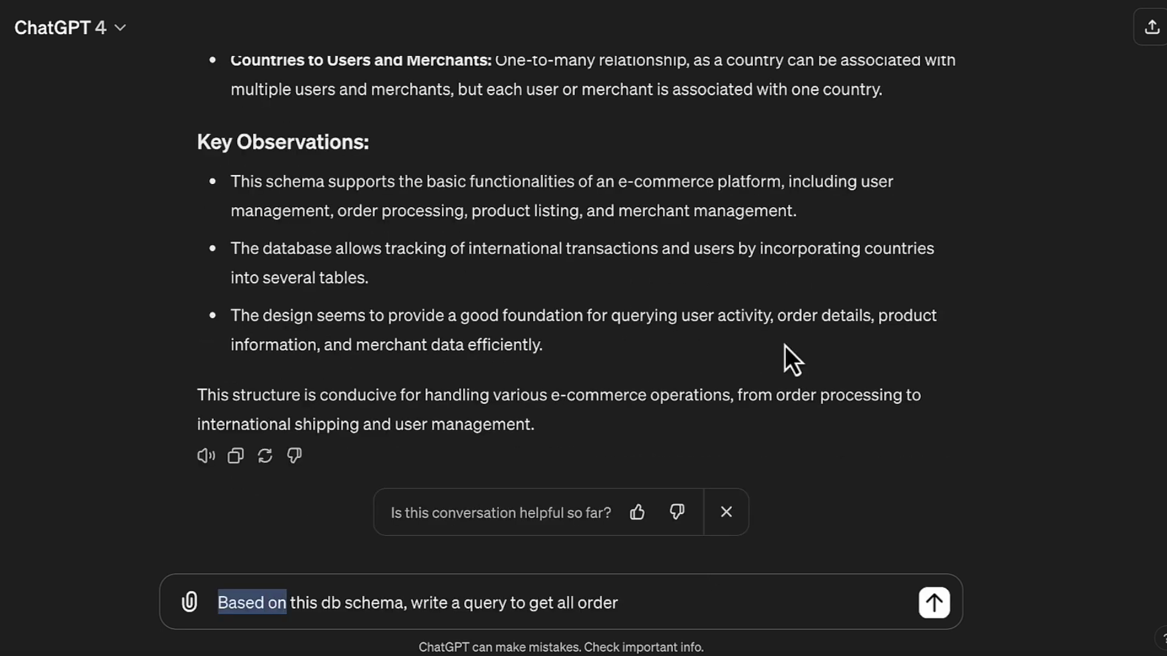
Send the prompt "Based on this db schema, write a query to get all order grouped by merchant".
key("ctrl+shift+Right")
key("ctrl+shift+Right")
key("ctrl+shift+Right")
key("ctrl+shift+Right")
key("ctrl+shift+Right")
key("ctrl+shift+Right")
key("ctrl+shift+Right")
key("ctrl+shift+Right")
key("ctrl+shift+Right")
key("ctrl+shift+Right")
key("Right")
type("grou")
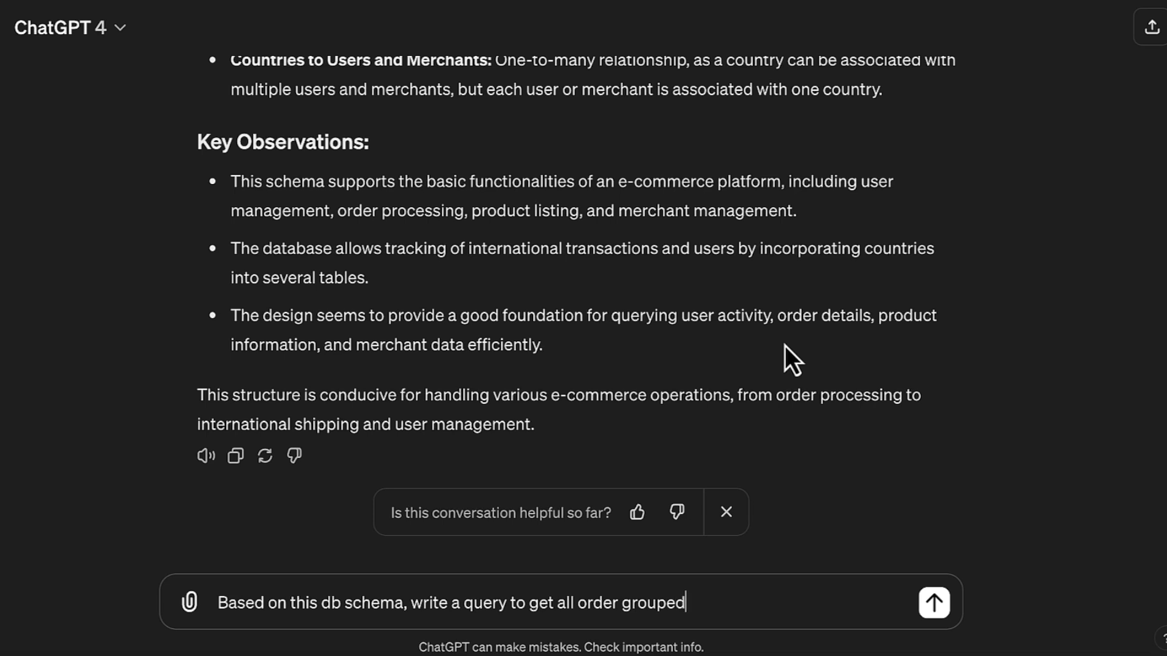
type("ped by merchant")
key("Return")
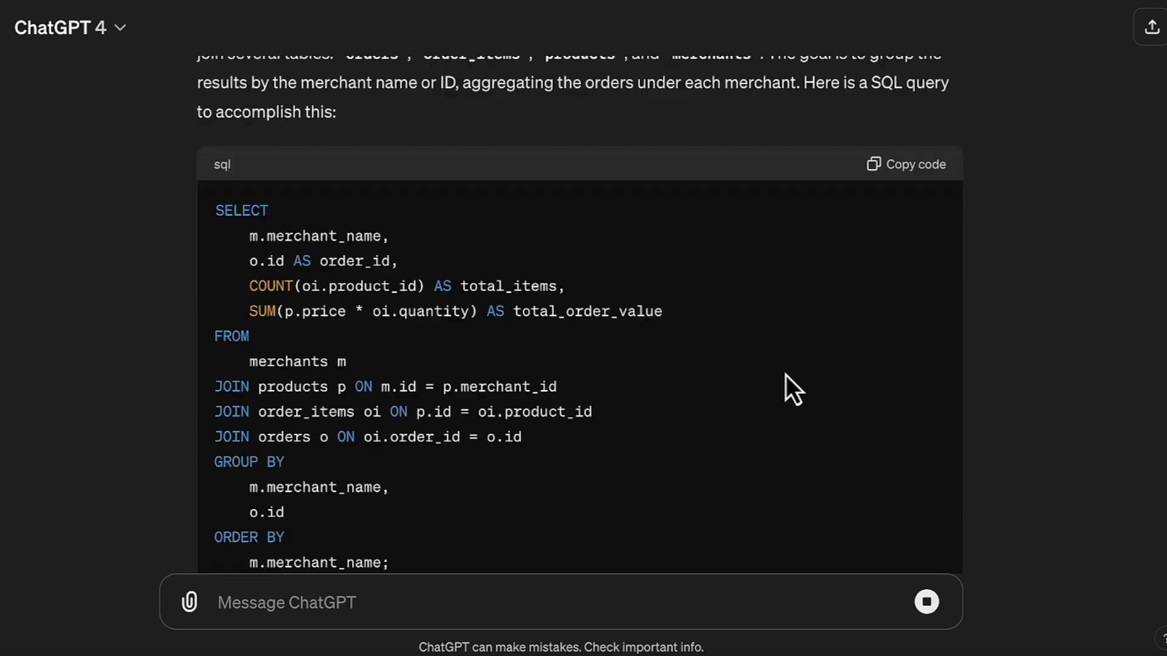
Review the generated SQL query for orders by merchant and the explanation of its clauses.
scroll(786, 374, "up", 20)
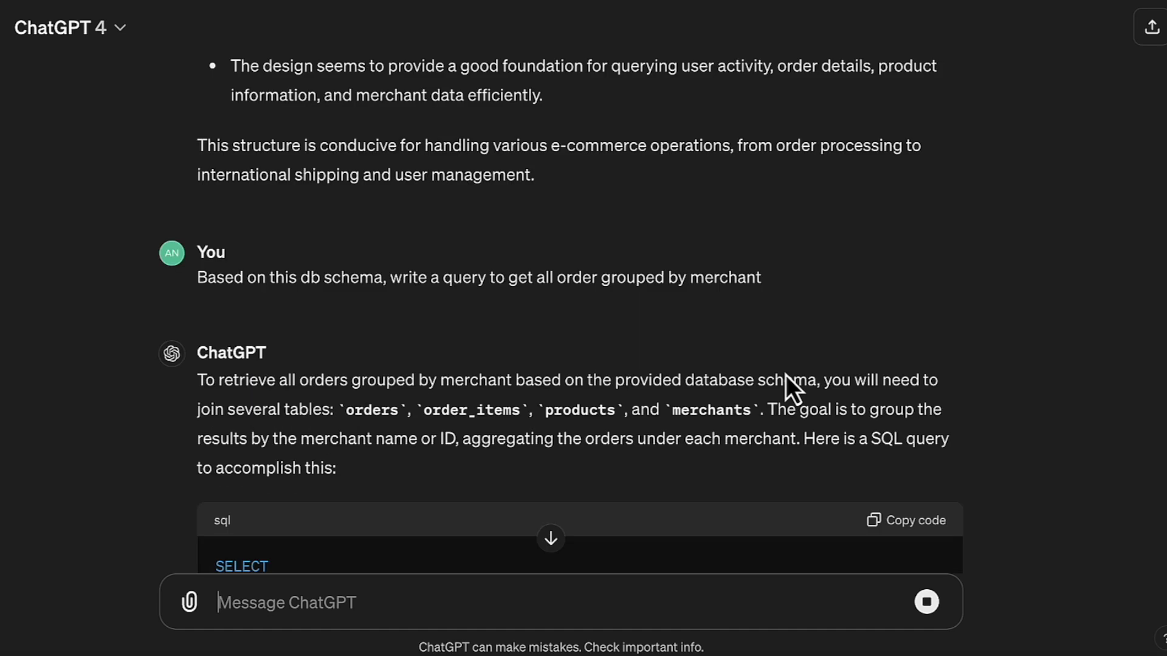
scroll(786, 374, "down", 20)
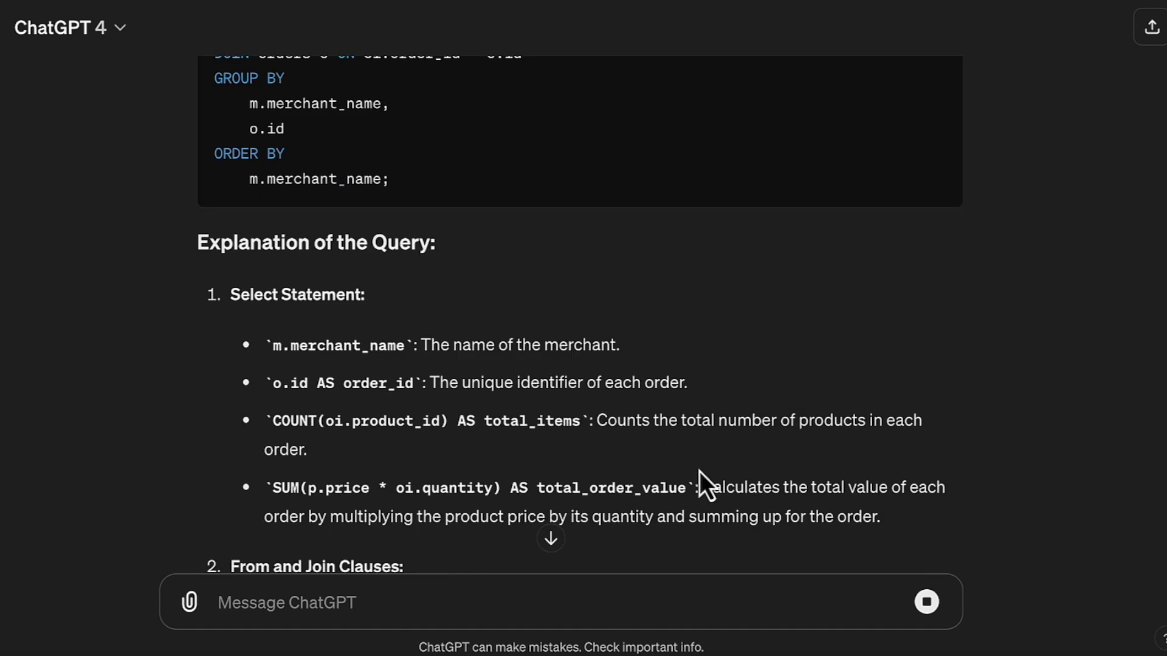
scroll(699, 472, "down", 5)
scroll(673, 465, "down", 3)
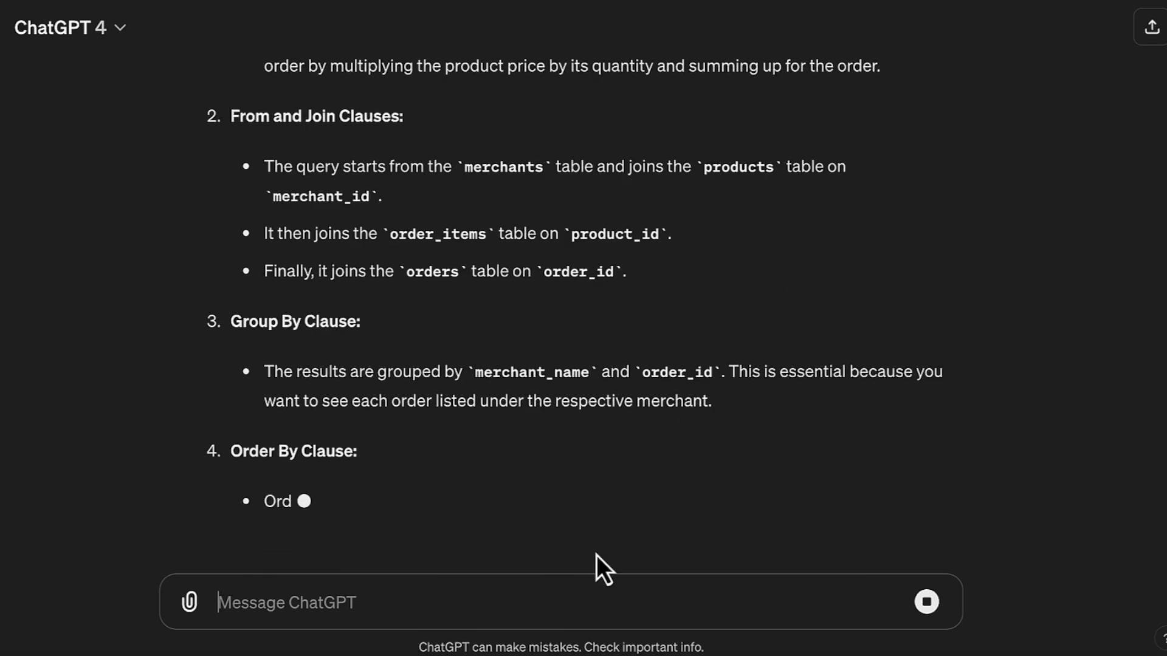
Send the follow-up prompt "Rewrite the same query for MySQL as well as Oracle.".
left_click(537, 602)
type("Rewrite the san")
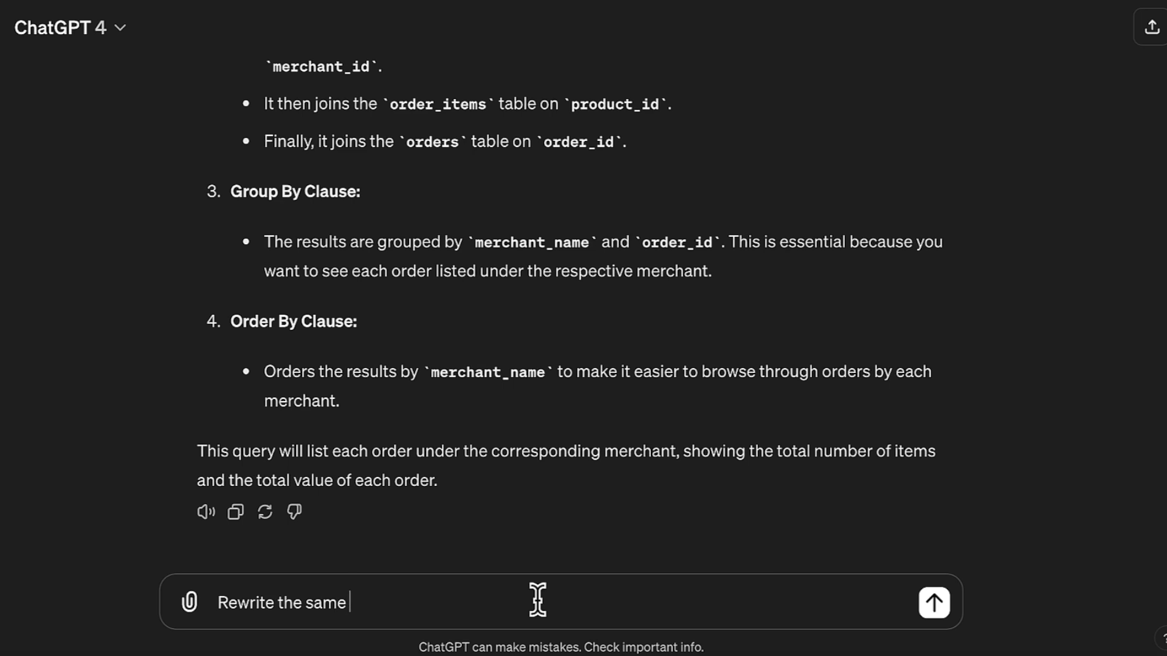
type("e query for MySQL as well as Oracle.")
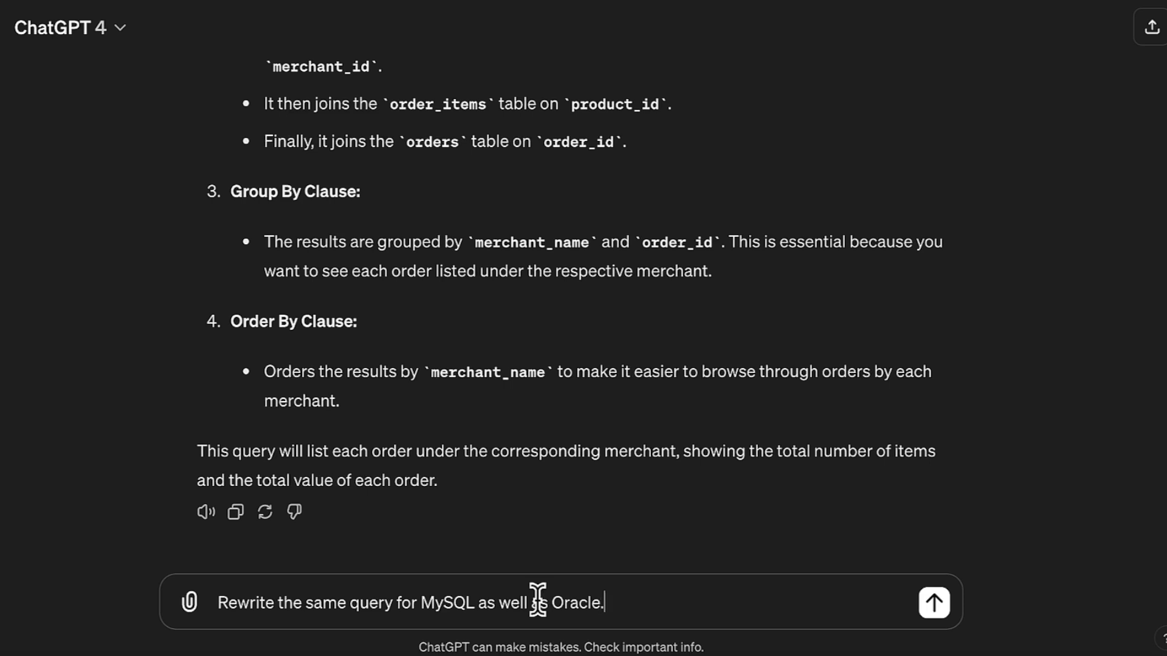
left_click(936, 604)
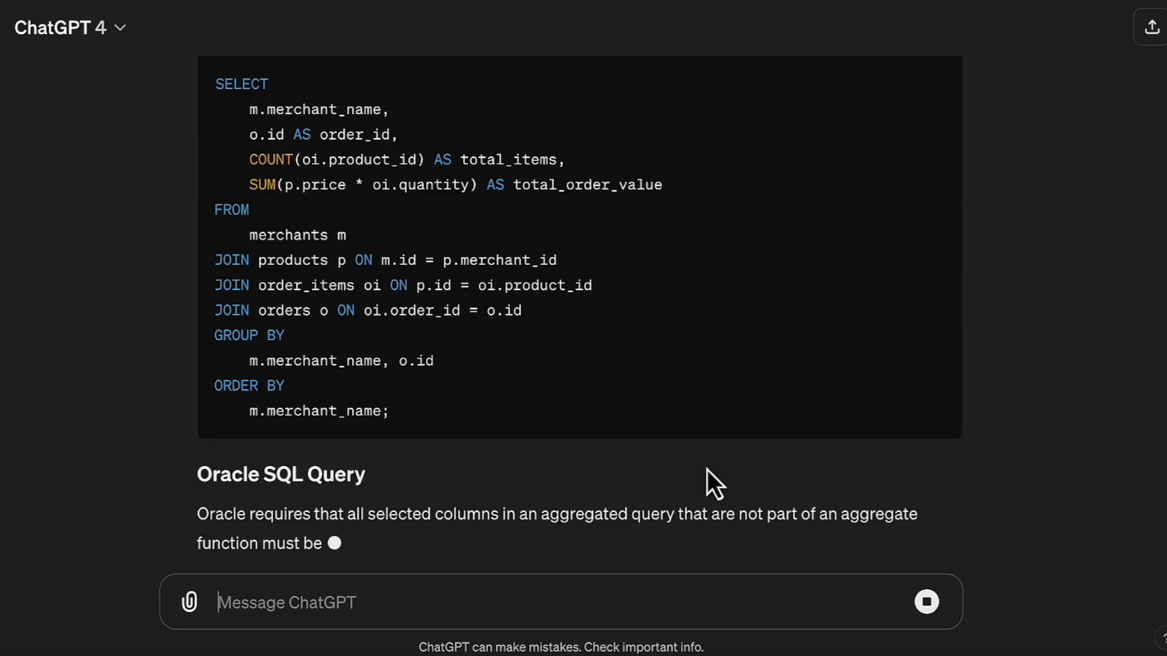
Examine the MySQL and Oracle versions of the query, highlighting their code, and read the Key Differences and Considerations.
scroll(706, 469, "up", 2)
scroll(706, 469, "down", 1)
left_click_drag(416, 524, 235, 200)
scroll(404, 341, "down", 8)
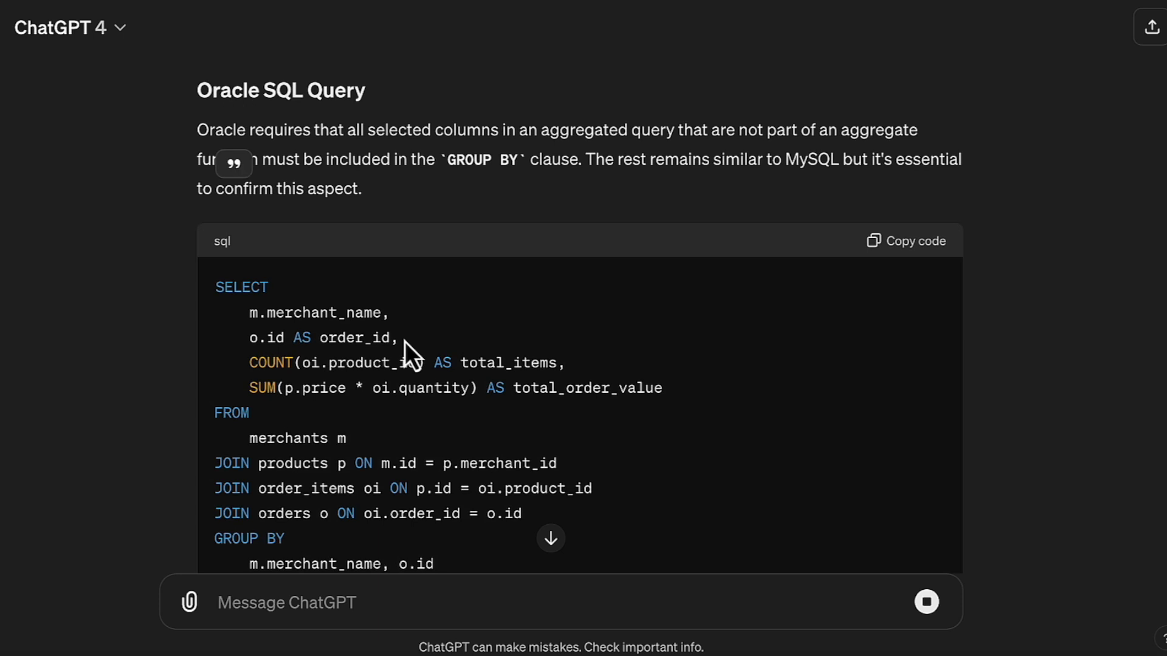
scroll(405, 342, "down", 2)
left_click_drag(224, 94, 502, 402)
scroll(677, 411, "down", 6)
scroll(380, 290, "up", 1)
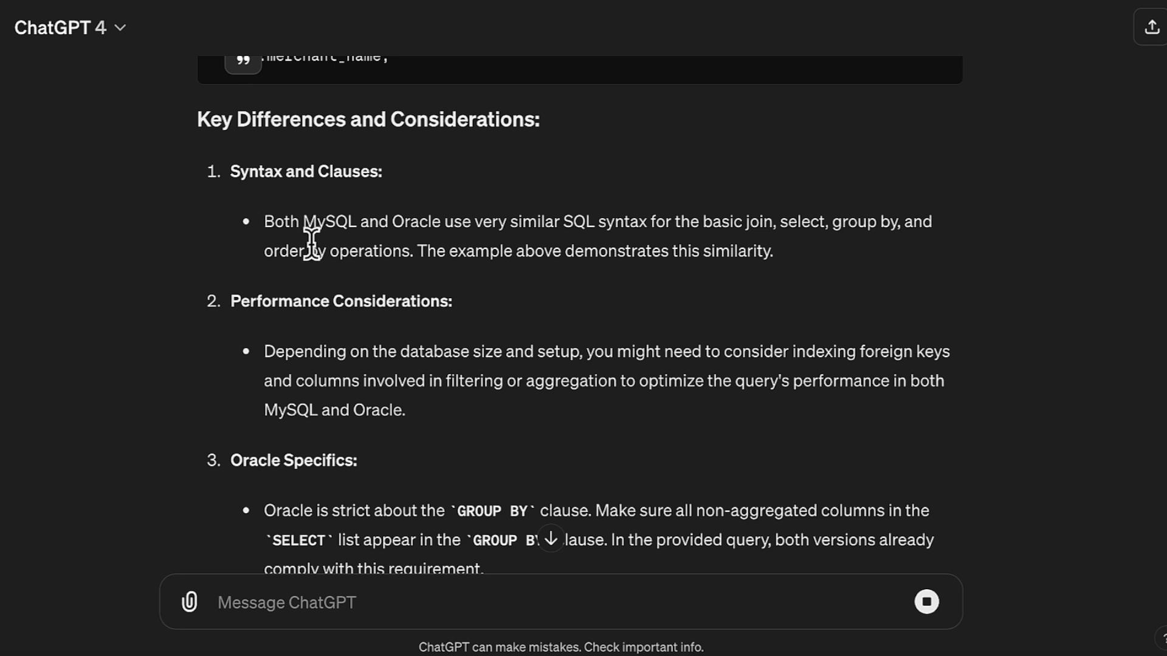
scroll(319, 359, "down", 4)
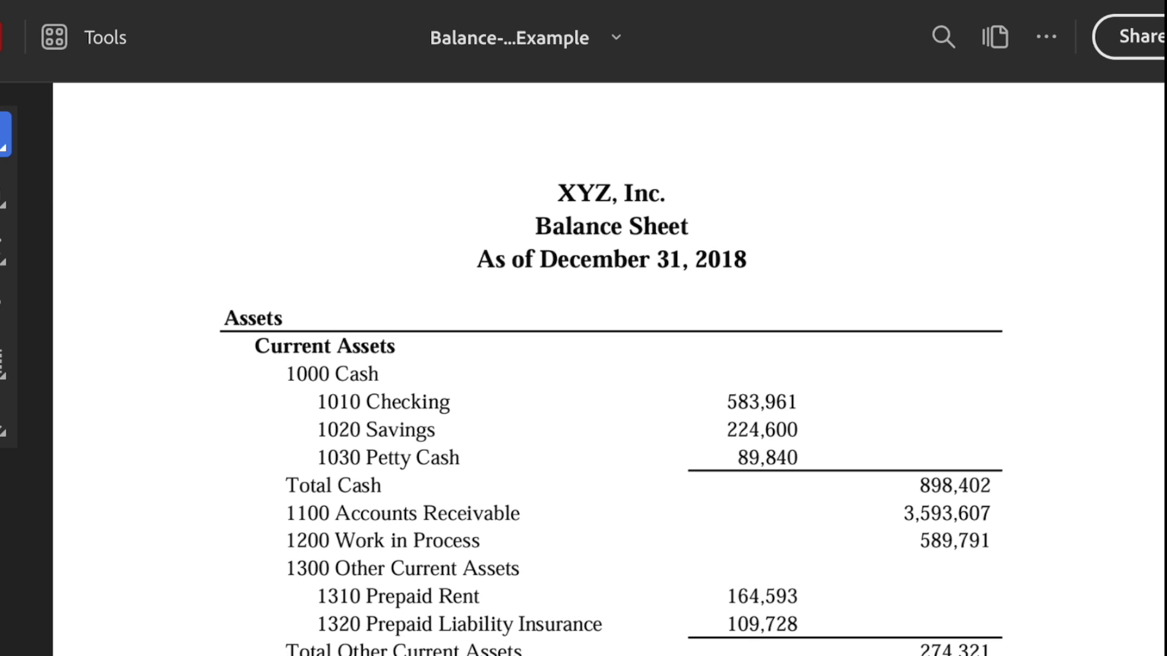
Look through the XYZ, Inc. balance sheet PDF from the assets to the liabilities and equity sections.
scroll(608, 360, "down", 20)
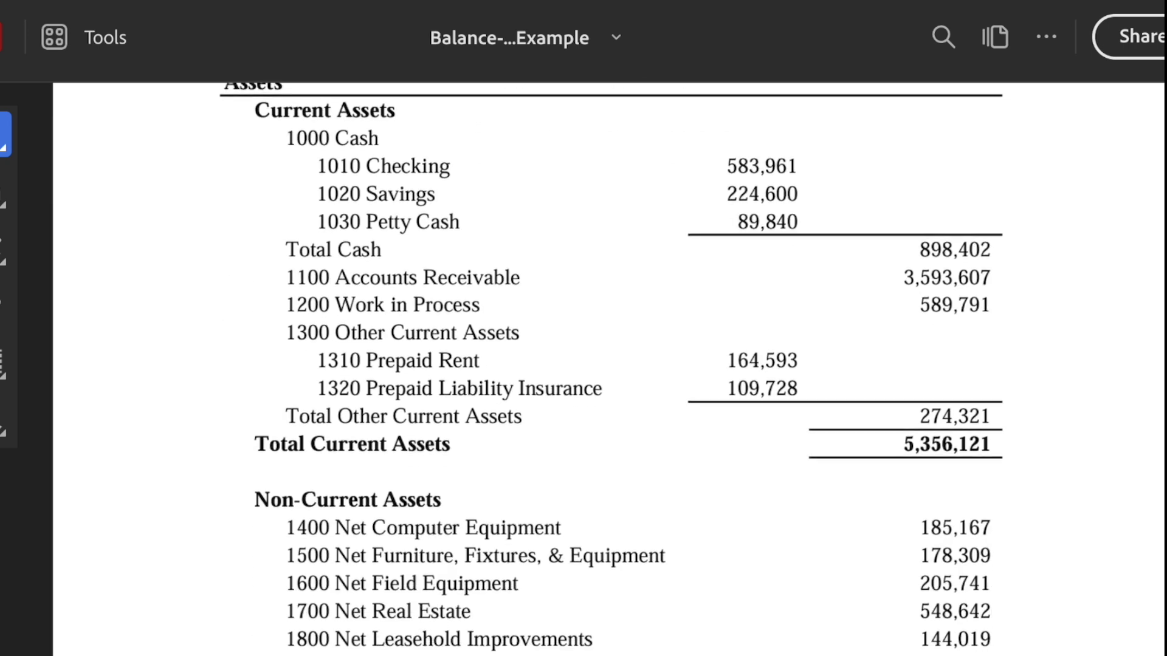
scroll(608, 420, "down", 3)
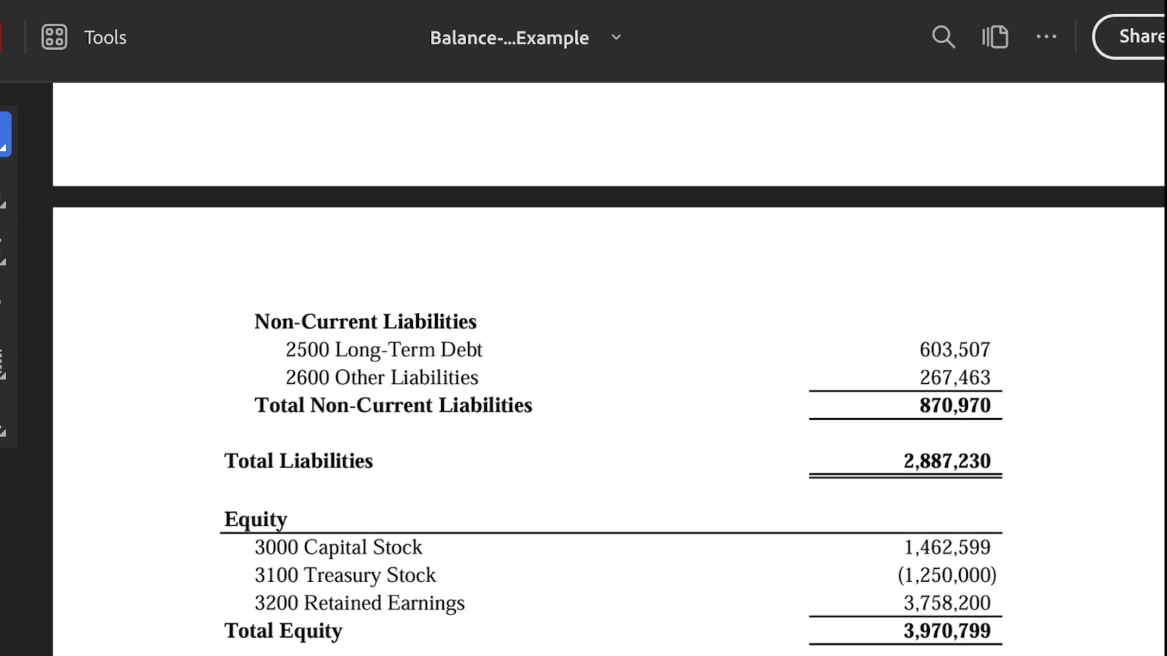
Send Balance-Sheet-Example.pdf with the prompt "Imagine you're the CFO for the day. Which liability on the balance sheet would you prioritize paying off, and why?".
scroll(608, 365, "up", 20)
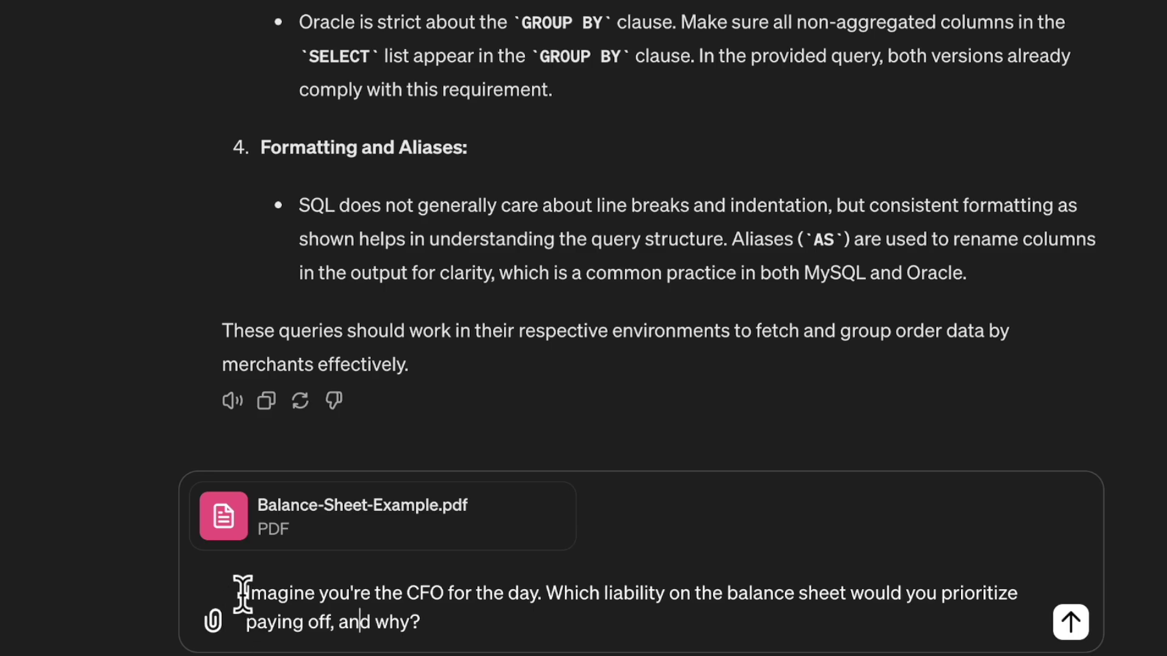
left_click_drag(242, 592, 445, 592)
left_click_drag(545, 590, 758, 625)
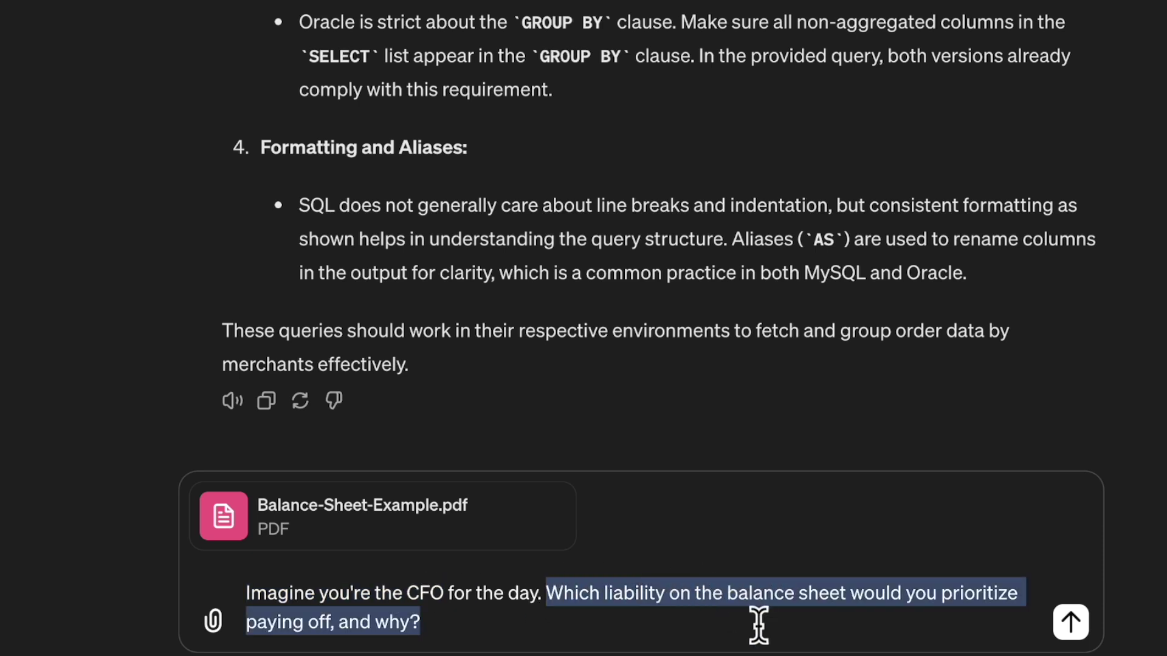
left_click(758, 624)
left_click(1071, 621)
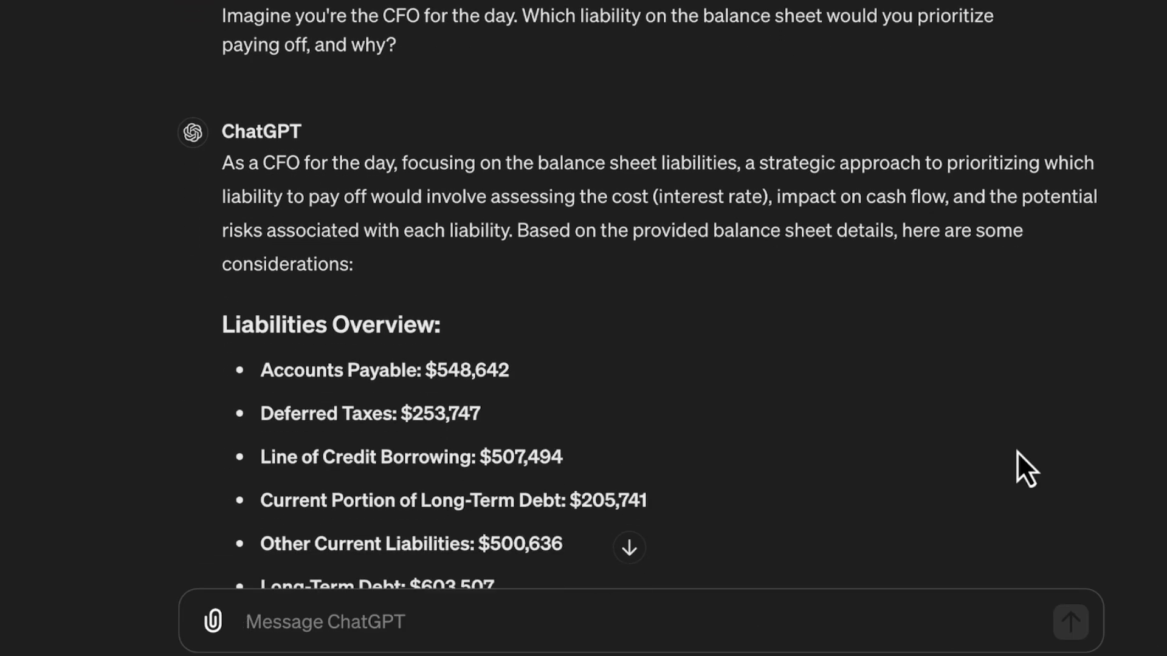
Read the Liabilities Overview and the Prioritization Criteria in the CFO reply, highlighting the individual headings.
scroll(1017, 451, "down", 3)
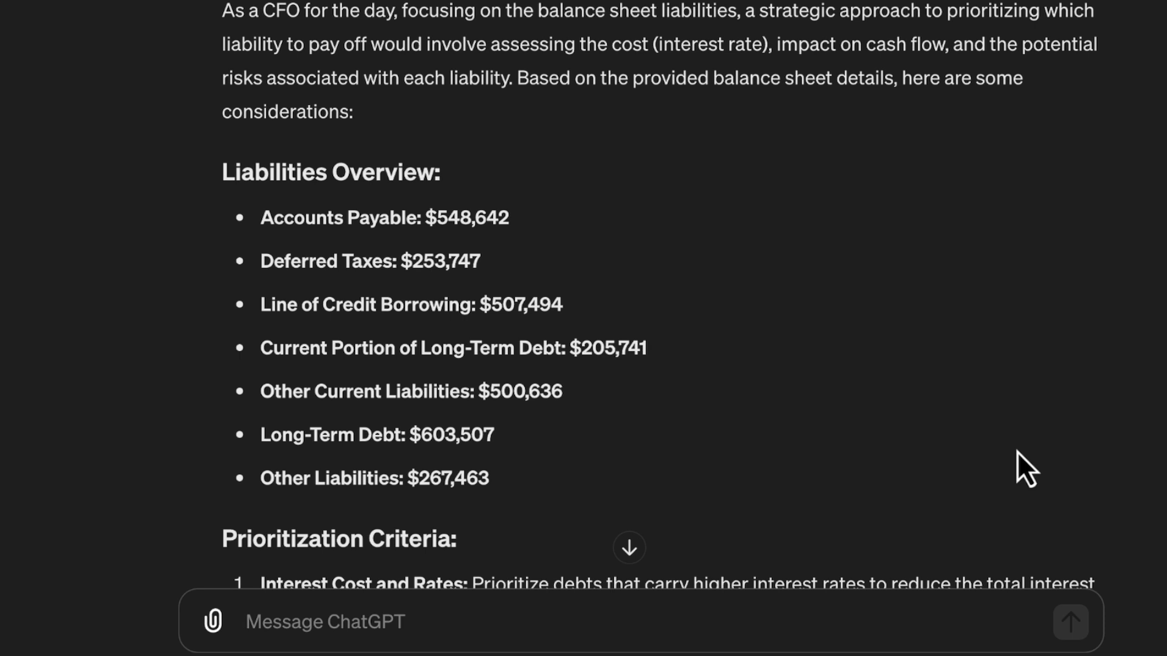
left_click_drag(227, 170, 480, 476)
scroll(634, 425, "down", 4)
scroll(633, 424, "down", 3)
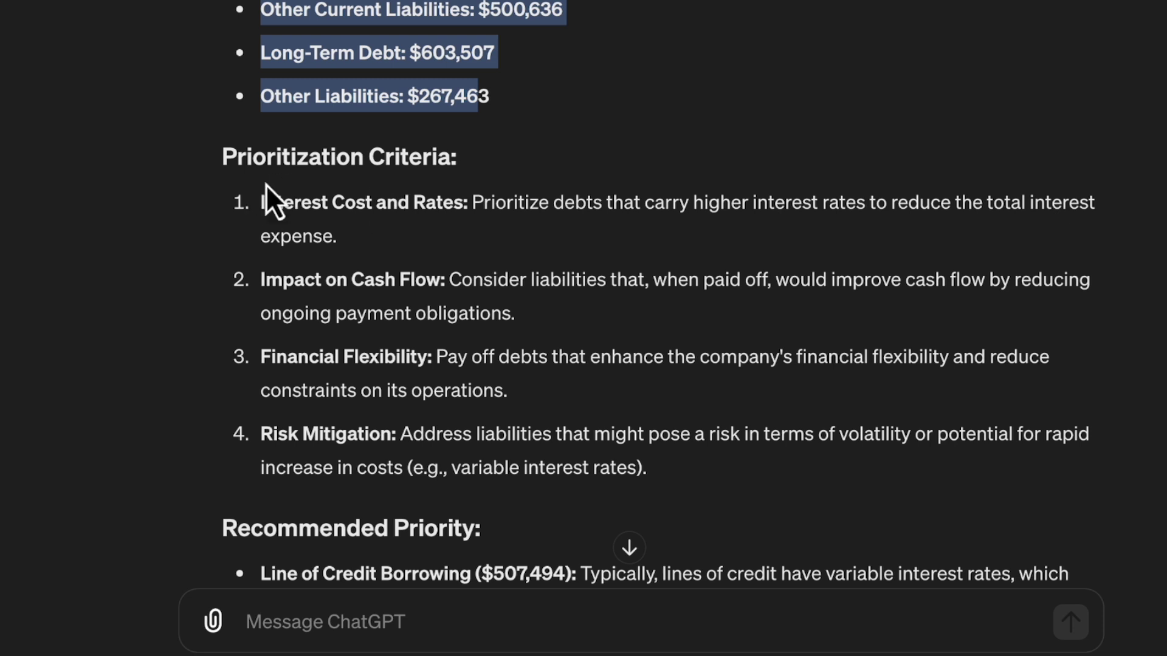
left_click_drag(222, 156, 662, 472)
left_click(455, 278)
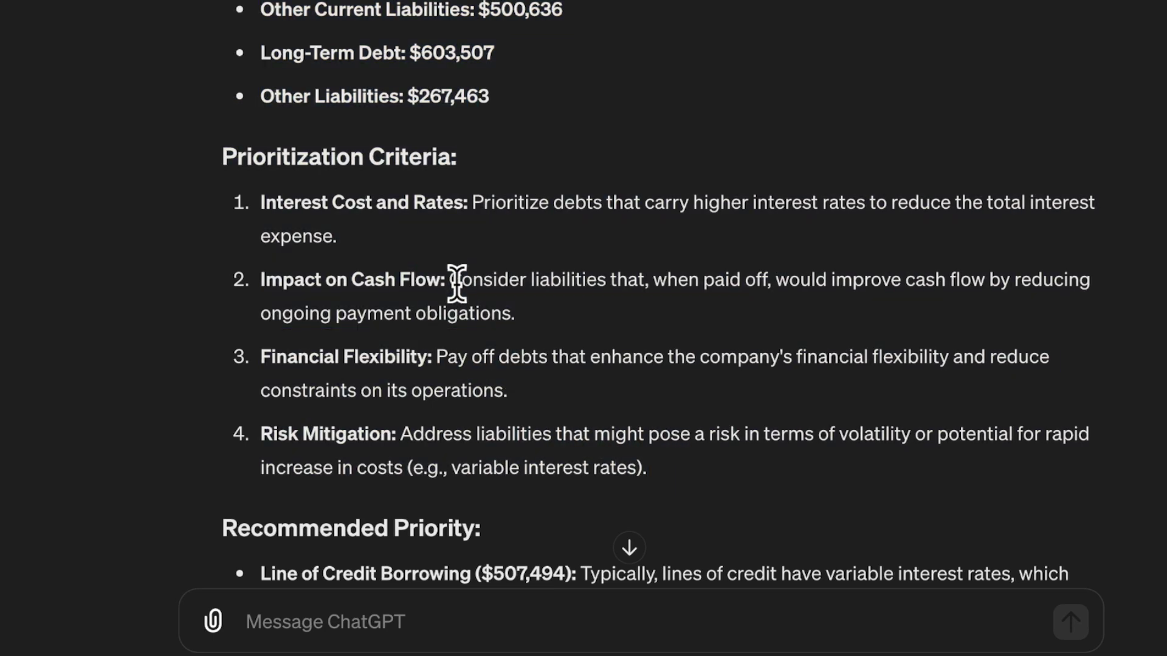
left_click_drag(454, 277, 313, 280)
left_click(431, 362)
left_click_drag(431, 363, 262, 359)
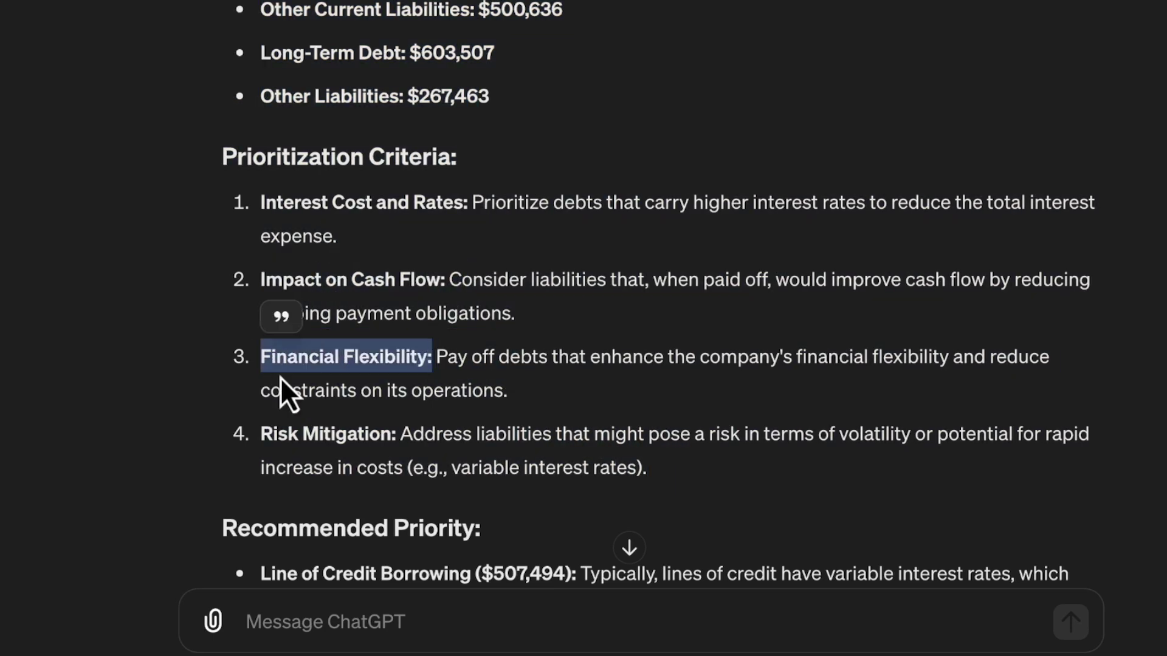
left_click_drag(394, 432, 246, 452)
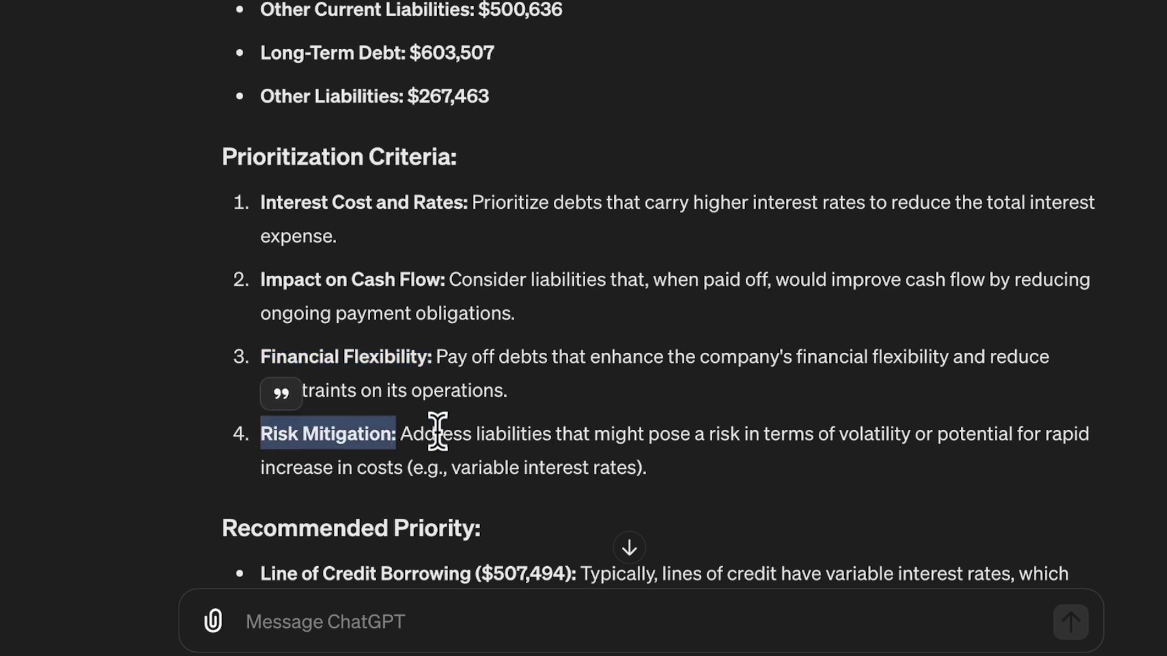
Examine the Recommended Priority section, highlighting the Line of Credit Borrowing reasoning, and read on through the Strategic Considerations.
scroll(435, 437, "down", 5)
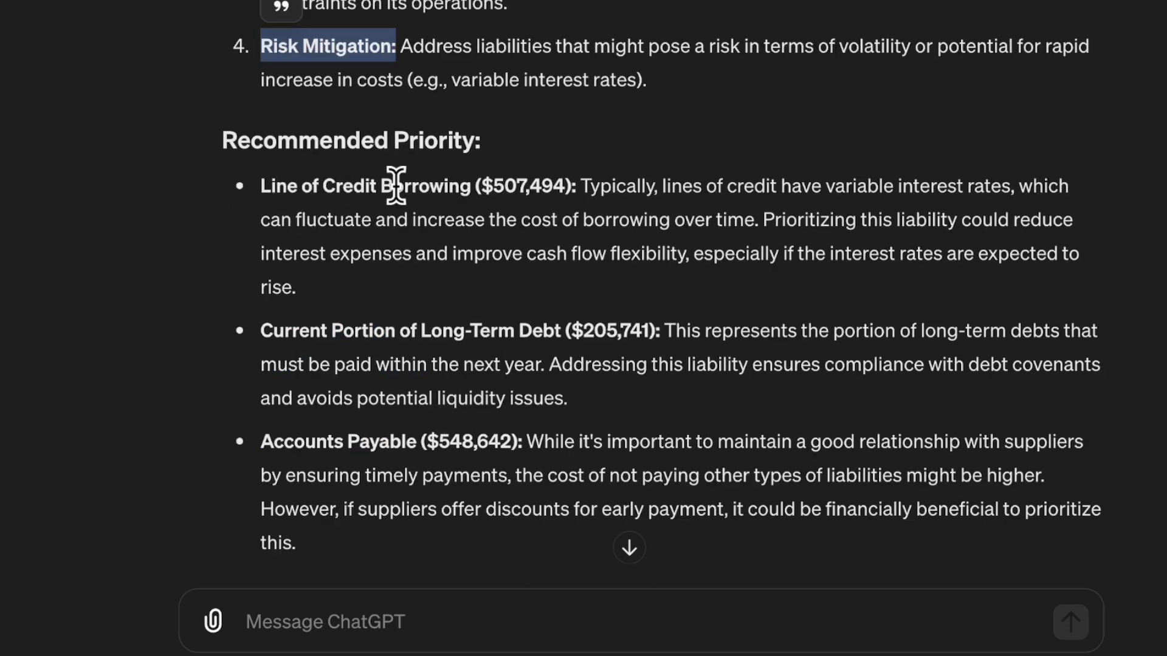
left_click_drag(576, 186, 258, 184)
left_click(471, 186)
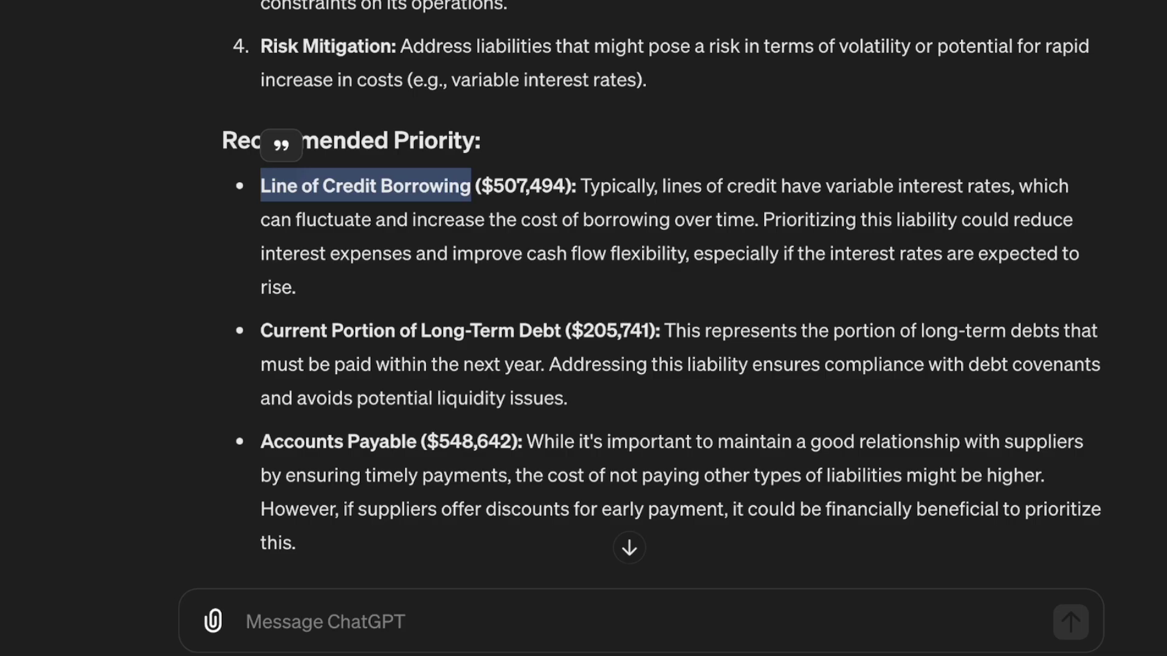
left_click(643, 295)
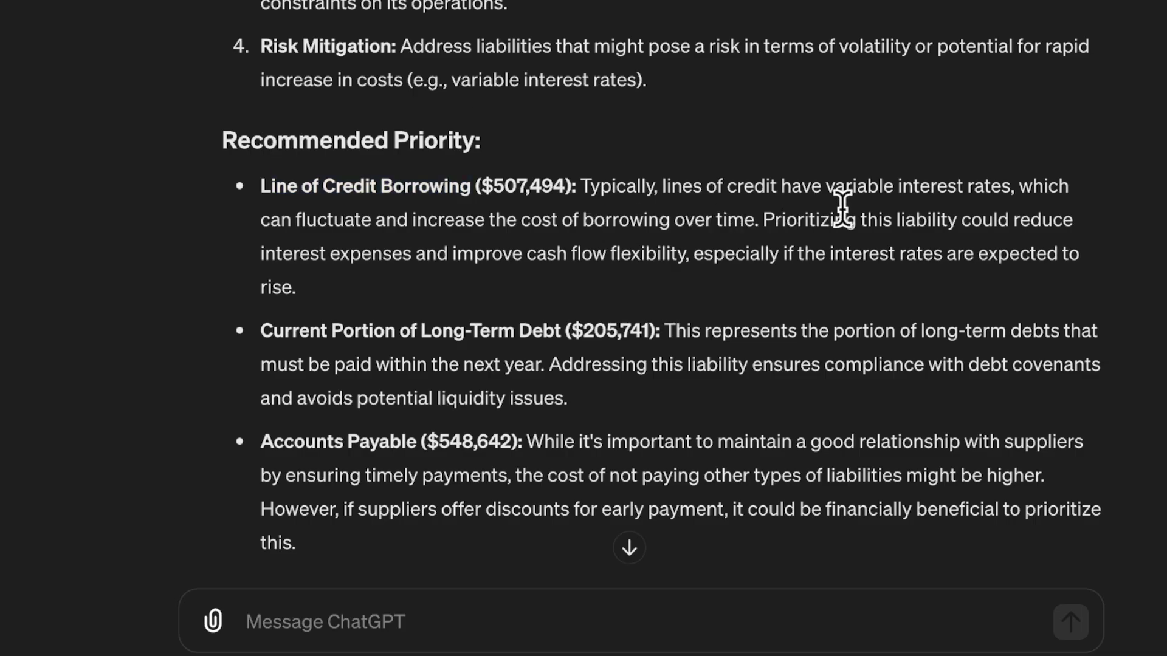
left_click_drag(1012, 185, 899, 184)
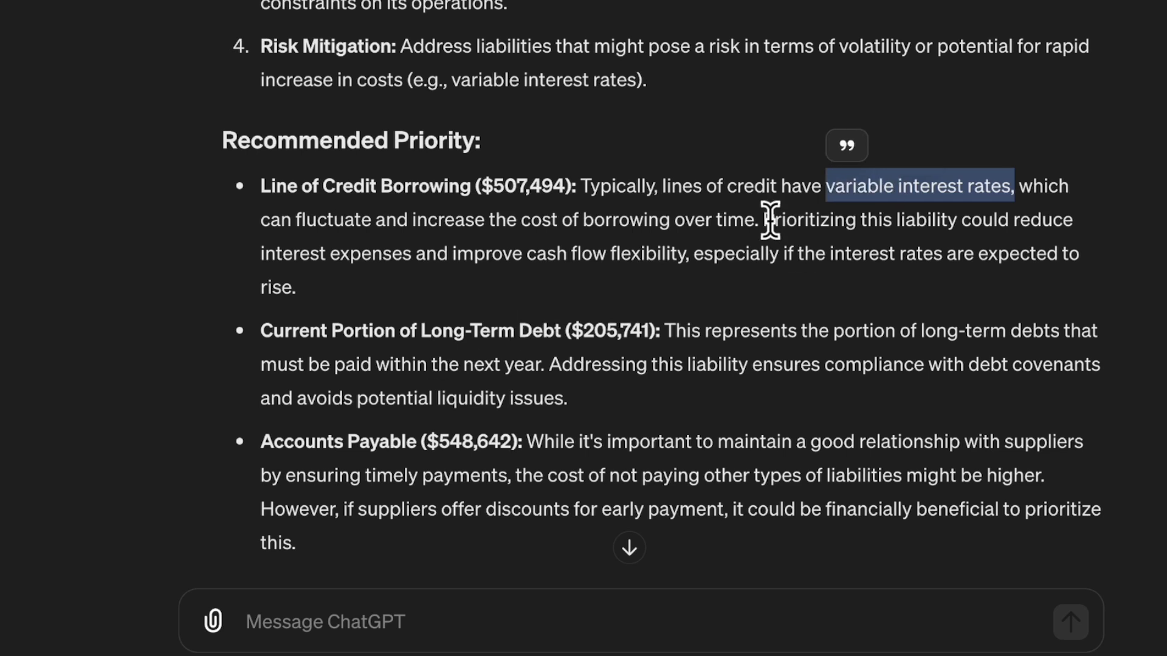
left_click_drag(759, 220, 417, 223)
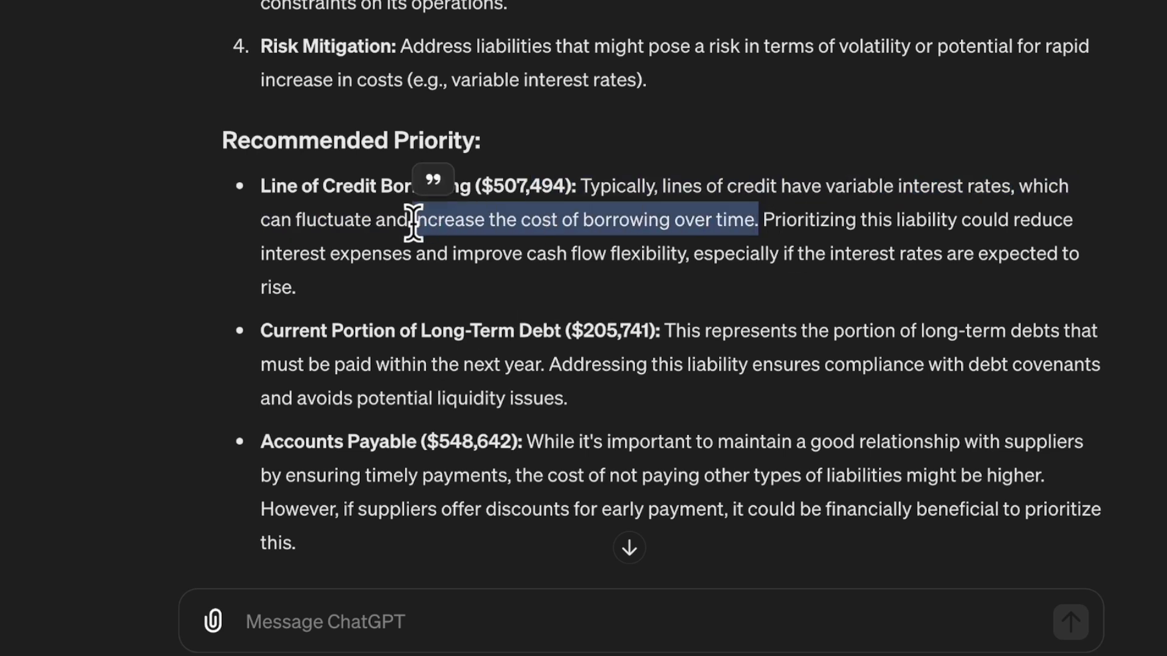
left_click(362, 300)
scroll(362, 300, "down", 2)
scroll(362, 299, "down", 3)
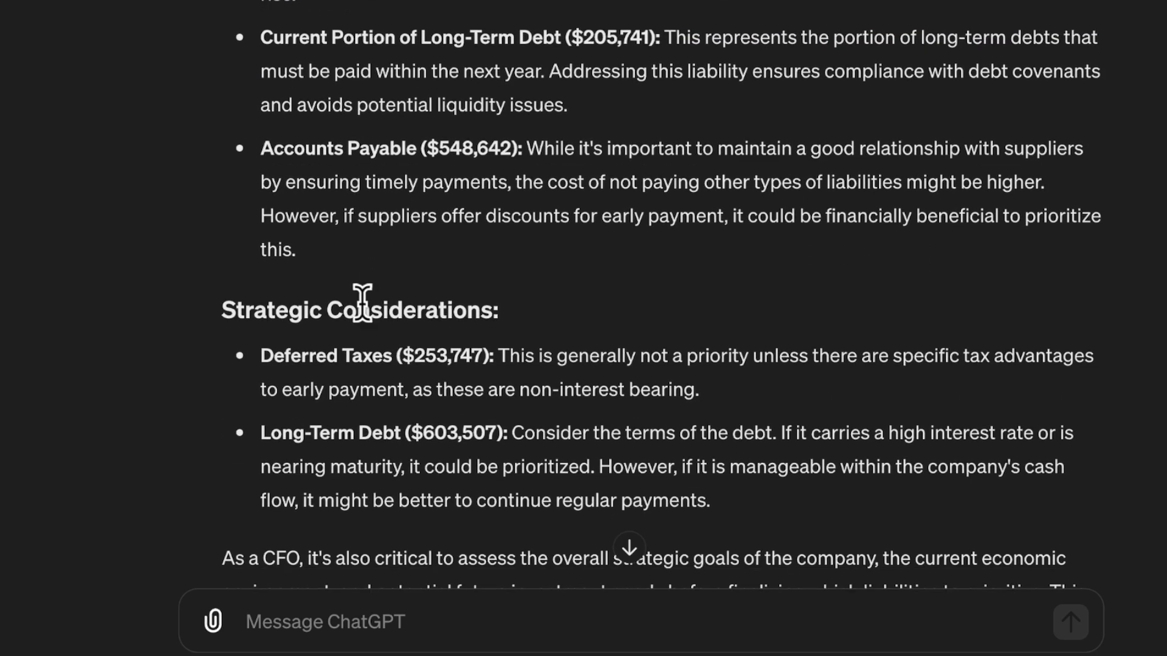
scroll(351, 327, "down", 3)
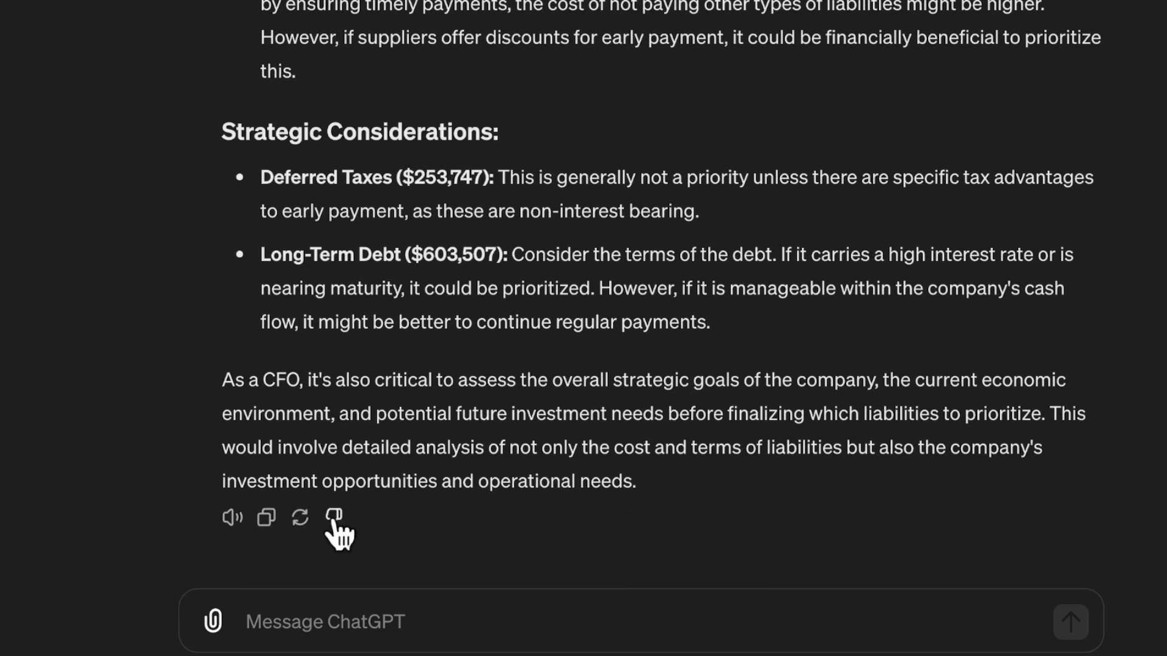
Ask "If you were an investor, which paert of this balance sheet would you scrutiniize the most begore investing, and what would you hope to find?".
left_click(302, 616)
type("If you were an inve")
key("BackSpace")
key("BackSpace")
key("BackSpace")
type("ere an i")
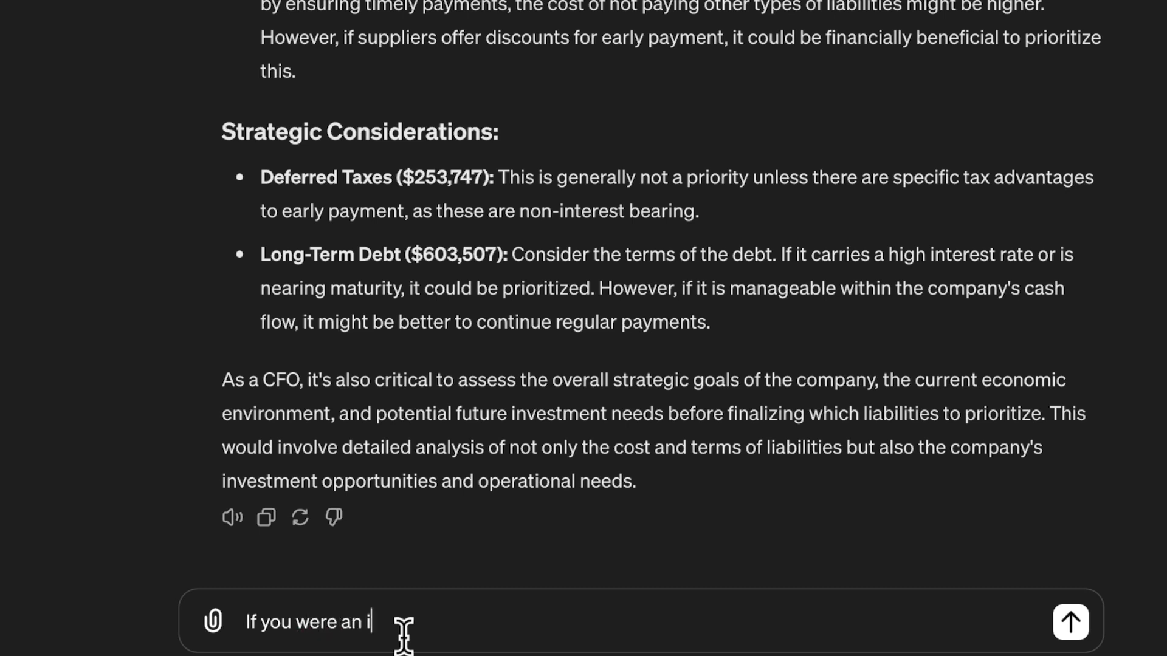
type("nvestor, which paert of this balan")
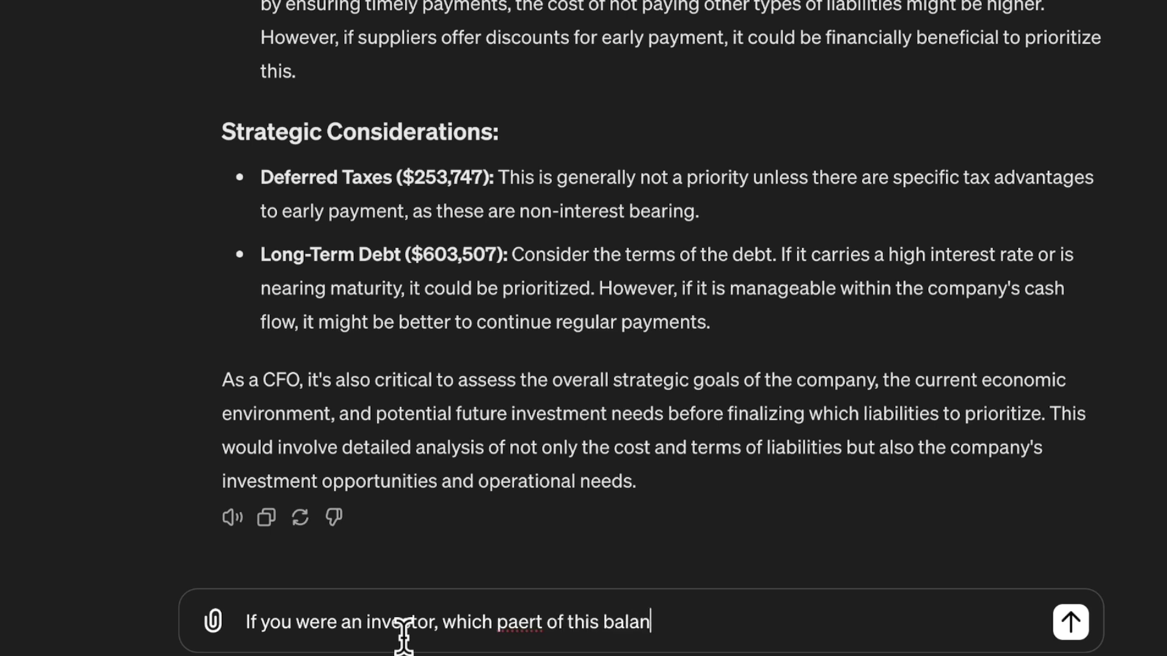
type("ce sheet would you sc")
key("BackSpace")
type("scru")
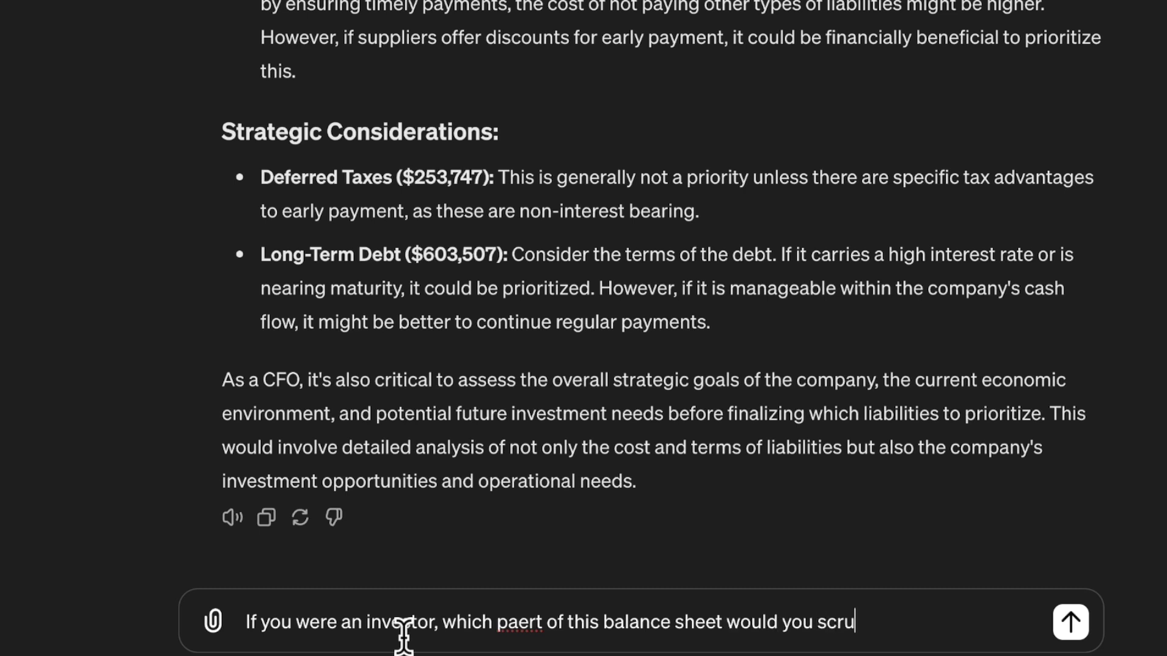
type("tiniize the most ")
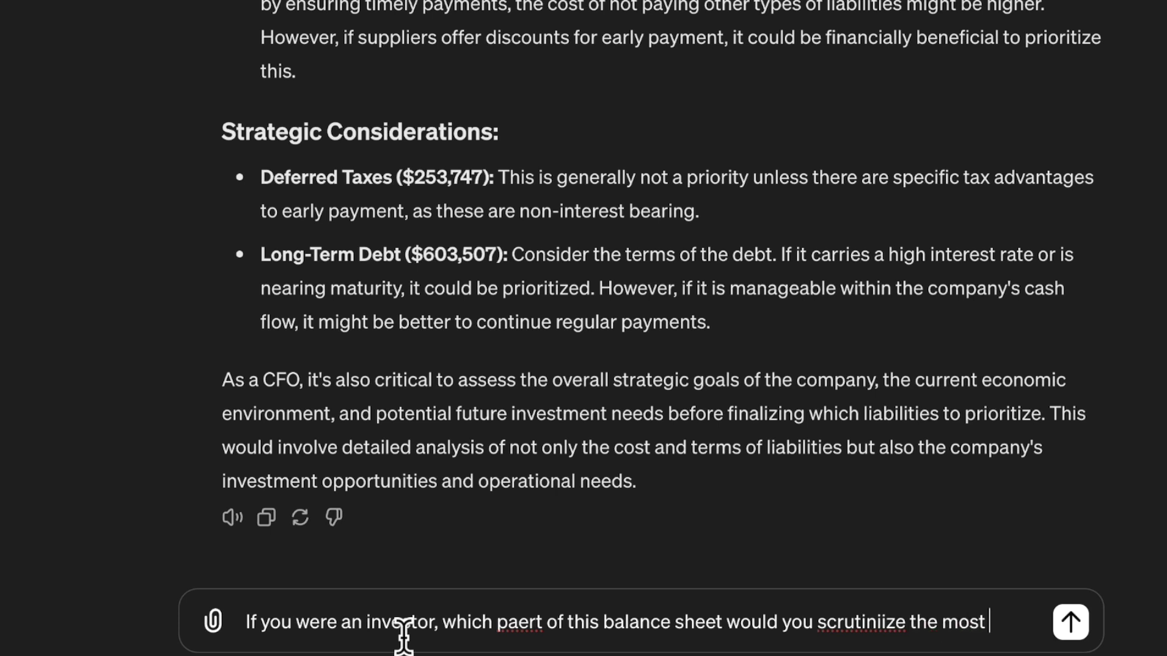
type("begore ")
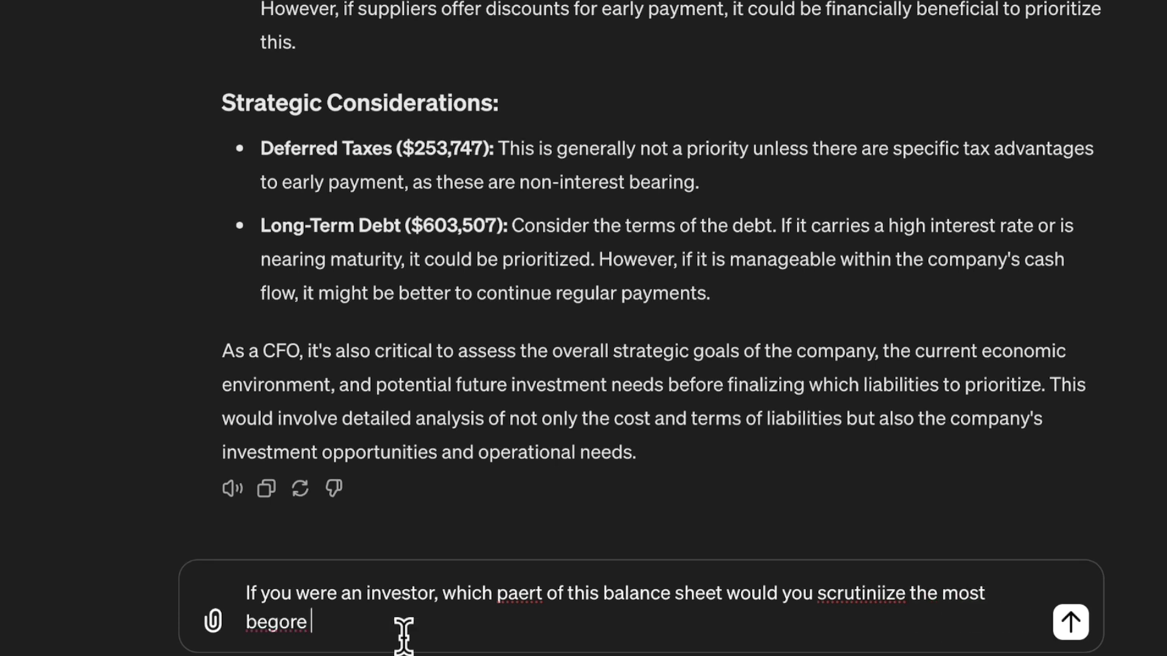
type("investing, and what.")
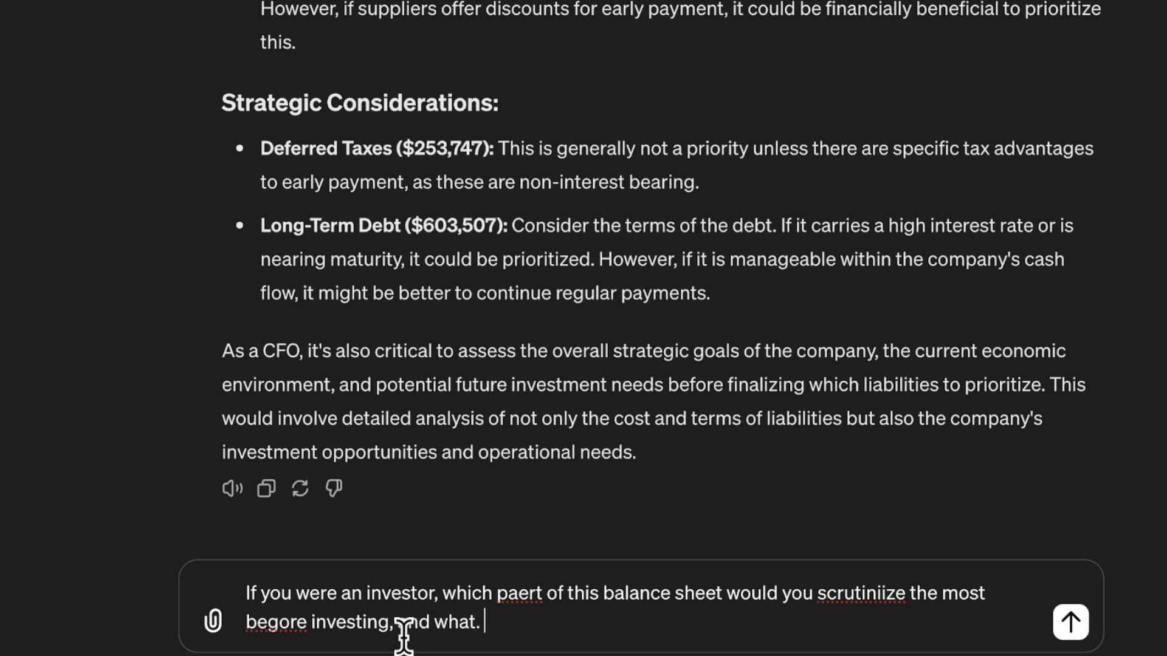
type(" wyould you hope to ")
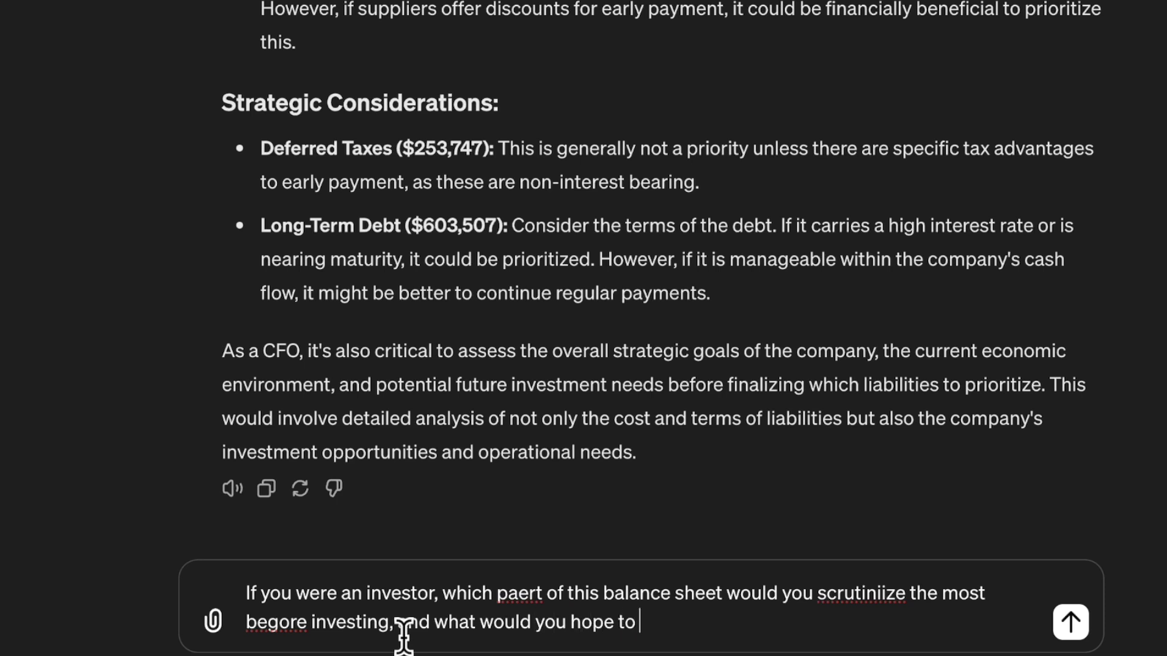
type("find?")
key("Return")
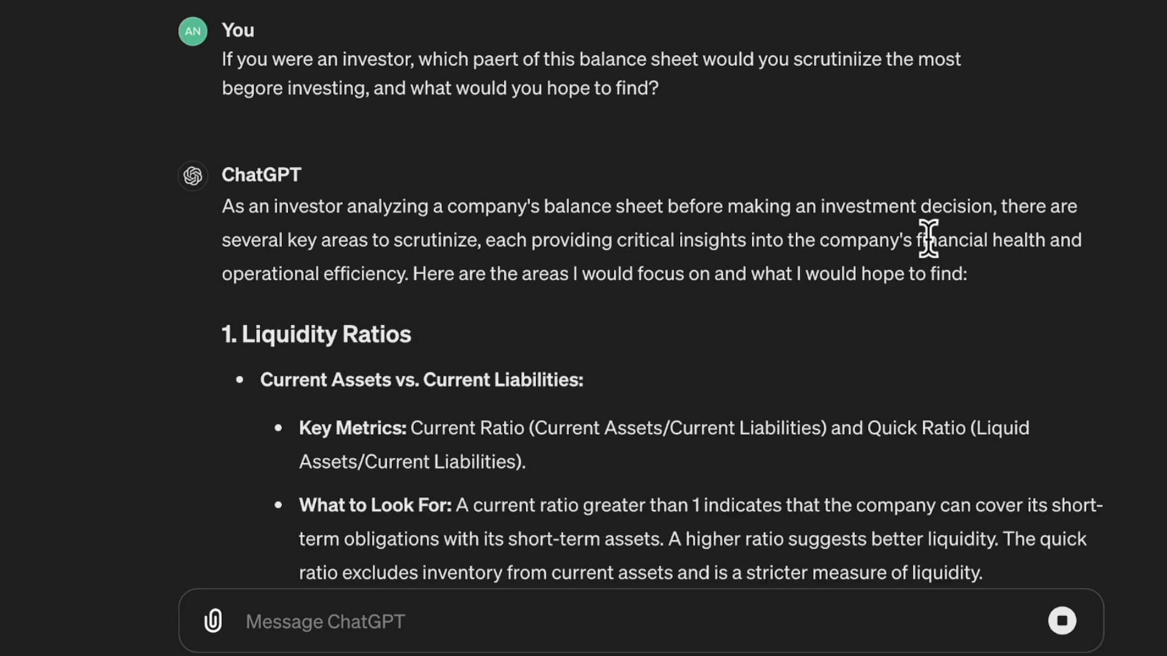
Look through the areas of scrutiny in the investor reply, from Liquidity Ratios to Potential Financial Distress or Operational Issues.
scroll(396, 179, "up", 1)
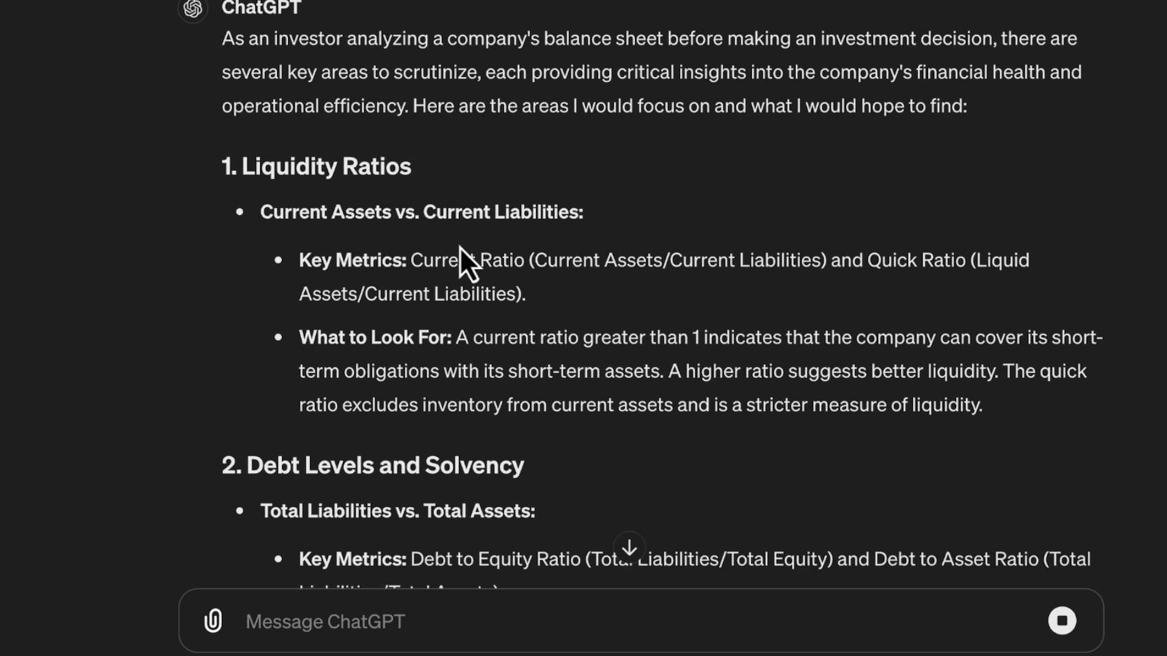
triple_click(310, 163)
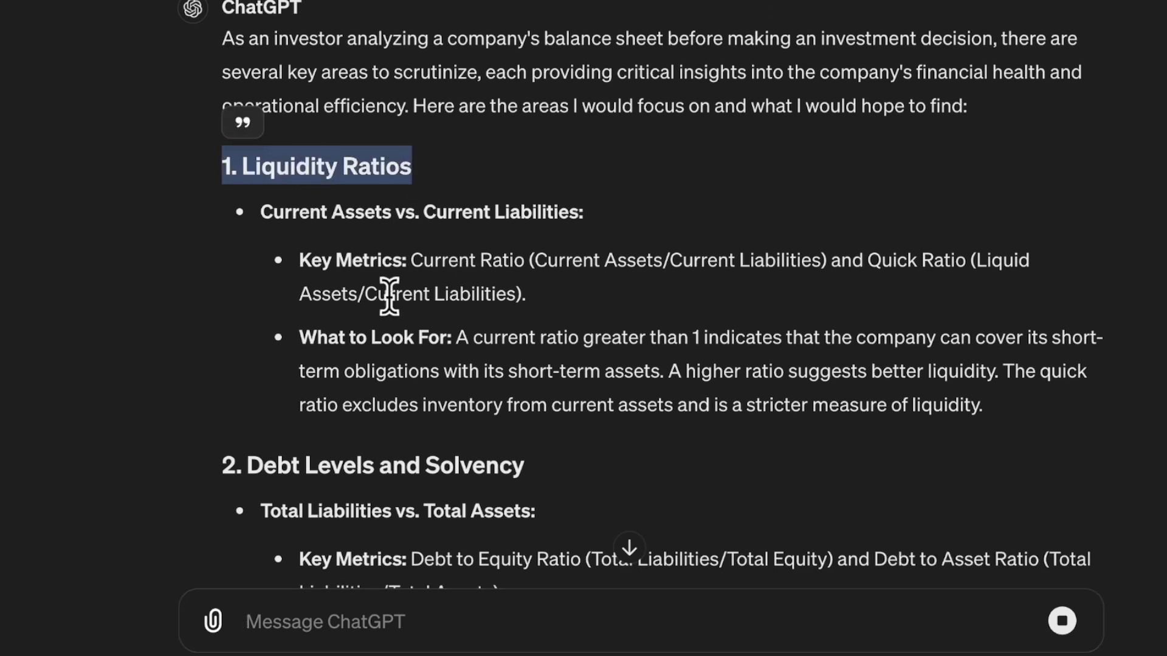
double_click(362, 209)
double_click(504, 212)
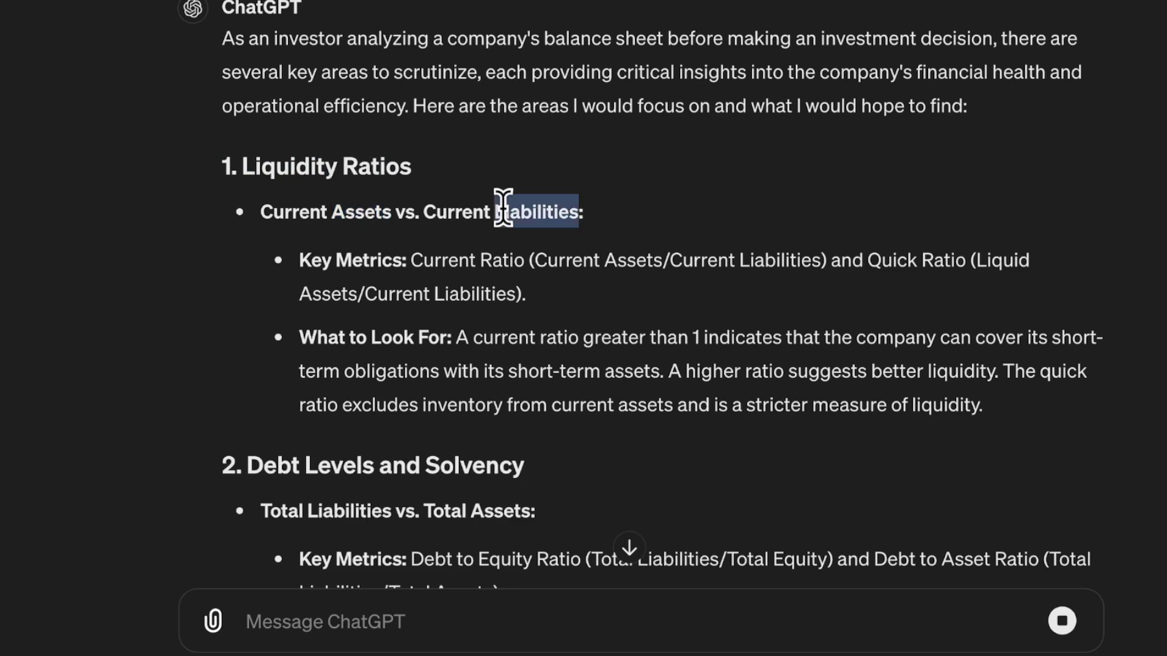
scroll(516, 365, "down", 10)
triple_click(377, 111)
scroll(512, 392, "down", 2)
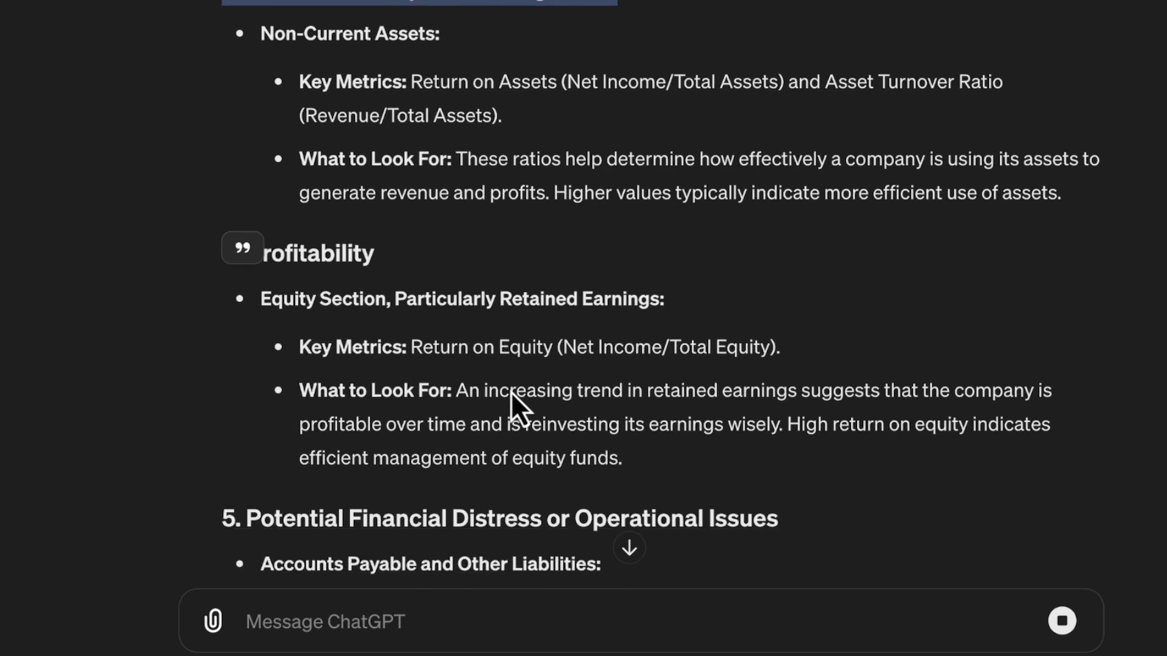
scroll(511, 392, "down", 5)
scroll(508, 320, "up", 7)
scroll(508, 320, "down", 8)
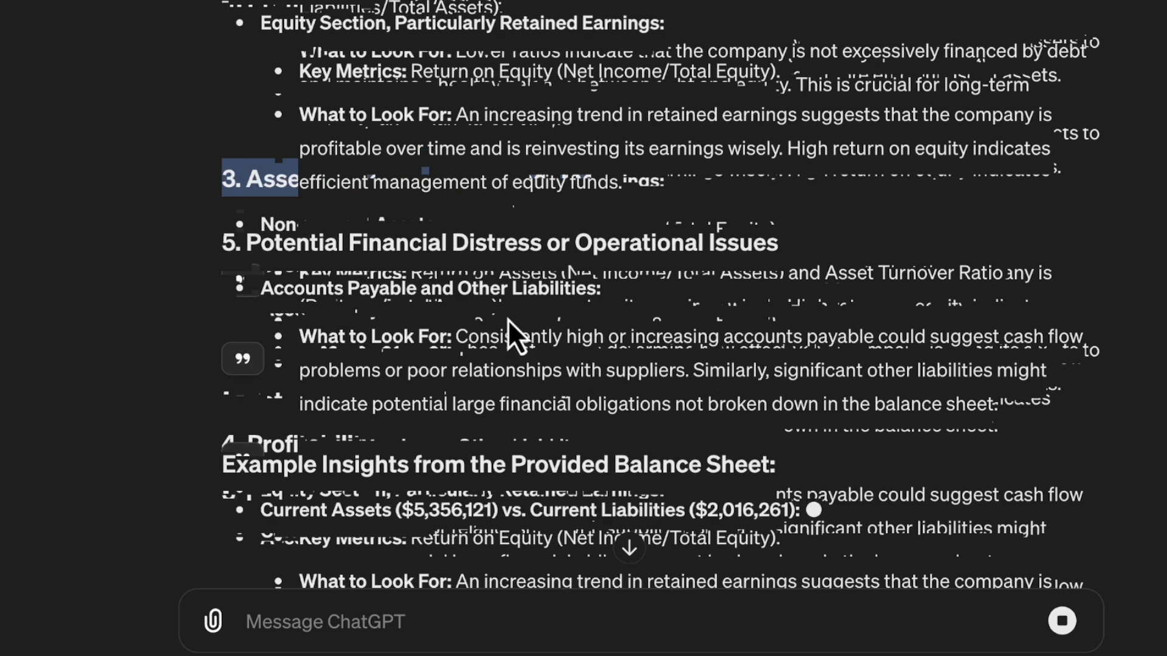
scroll(508, 319, "up", 10)
scroll(508, 320, "up", 9)
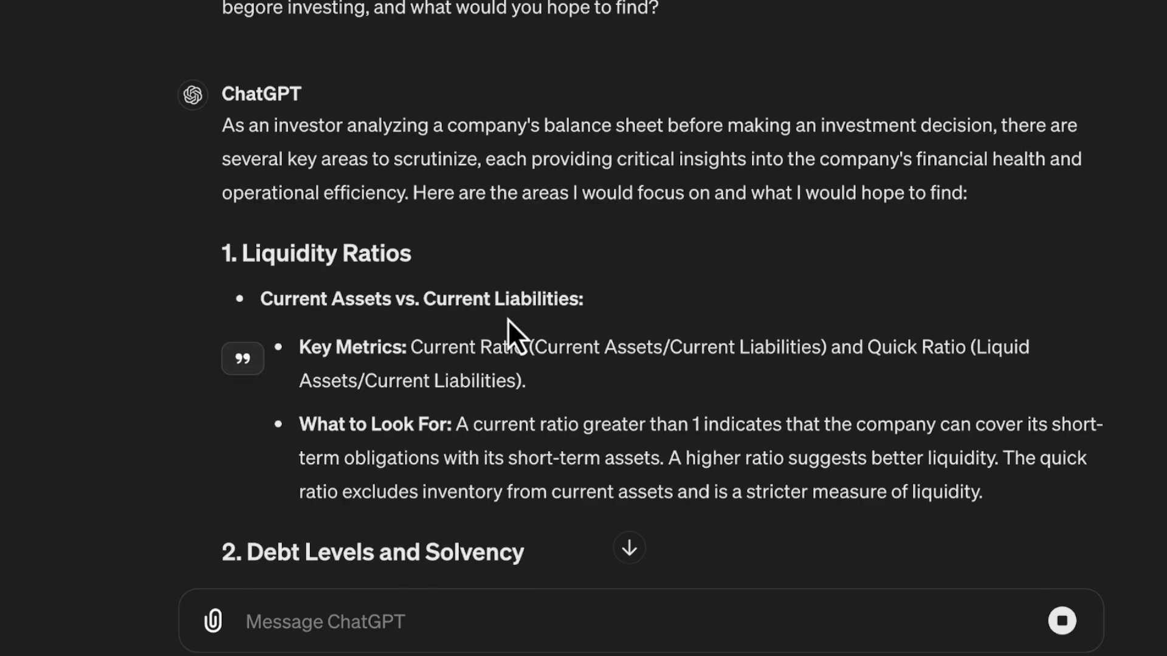
Read the Example Insights from the Provided Balance Sheet on current assets, total liabilities and retained earnings.
scroll(508, 320, "down", 20)
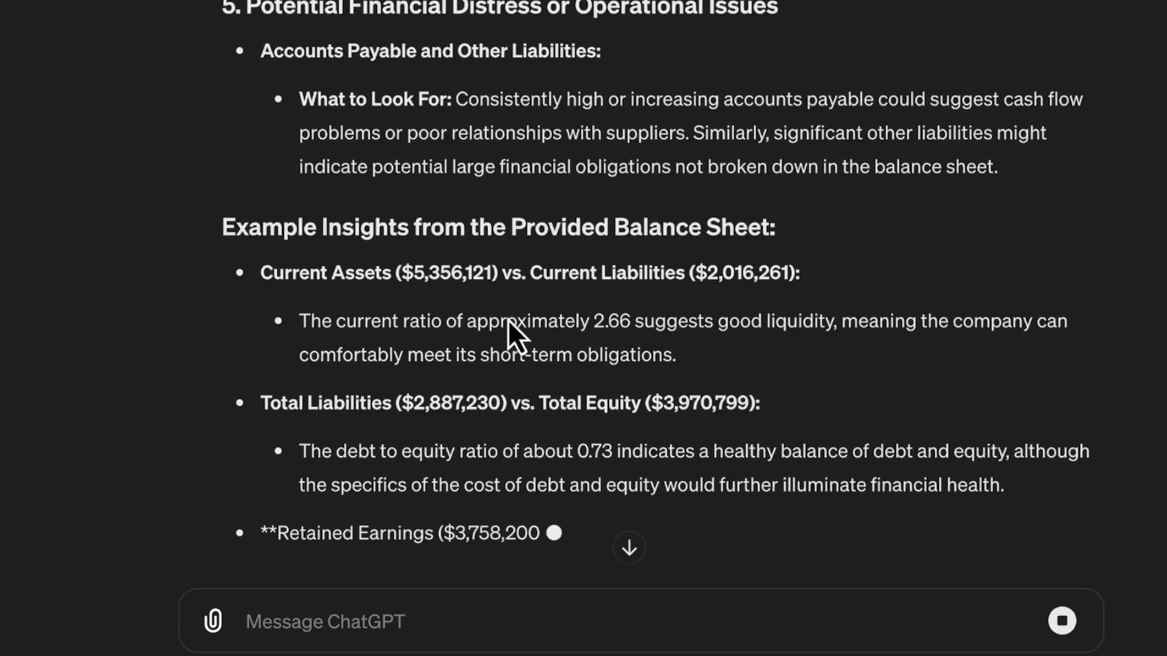
scroll(508, 320, "down", 2)
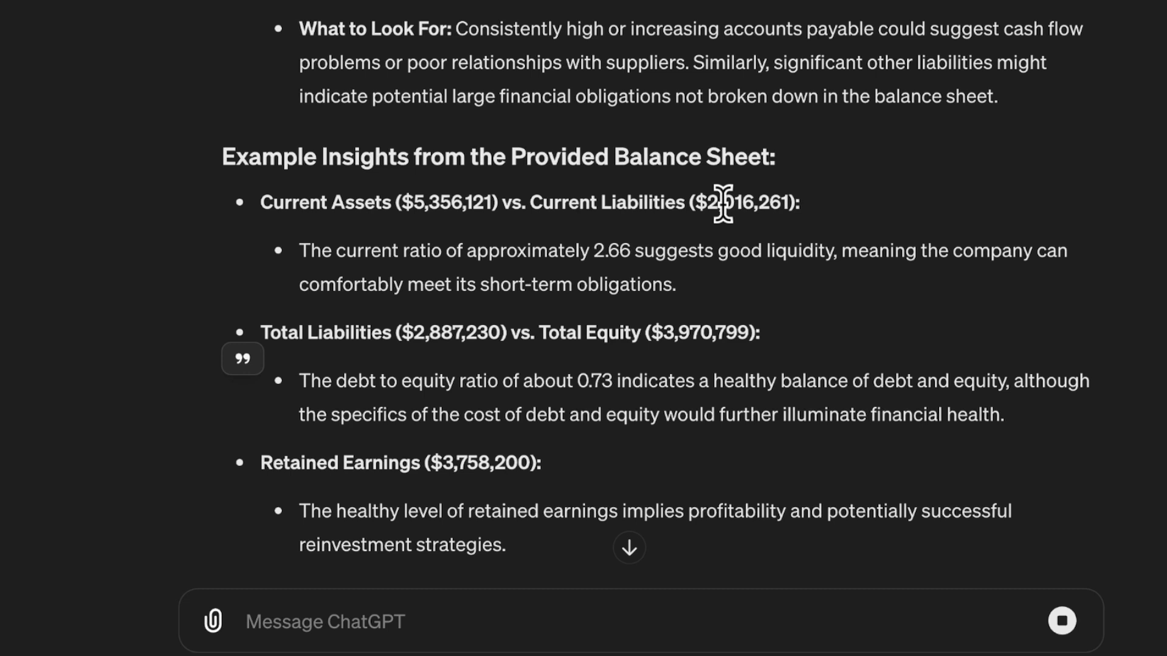
scroll(680, 267, "down", 3)
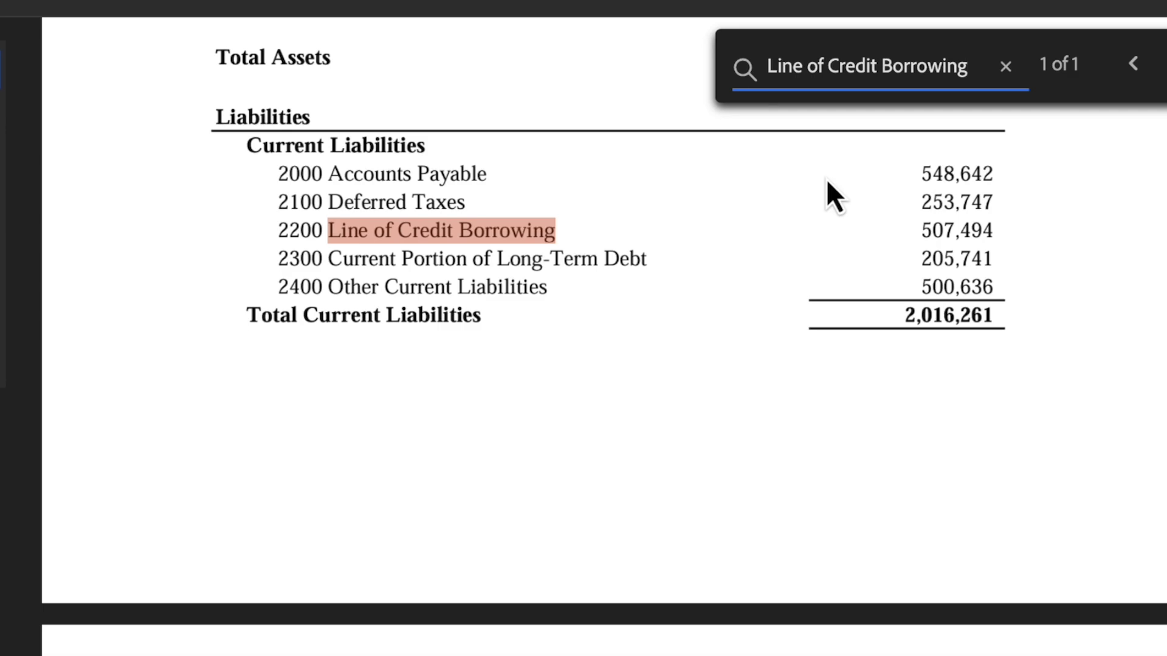
Check the current liabilities and current assets in the XYZ, Inc. balance sheet PDF and close the text search.
left_click_drag(990, 191, 990, 203)
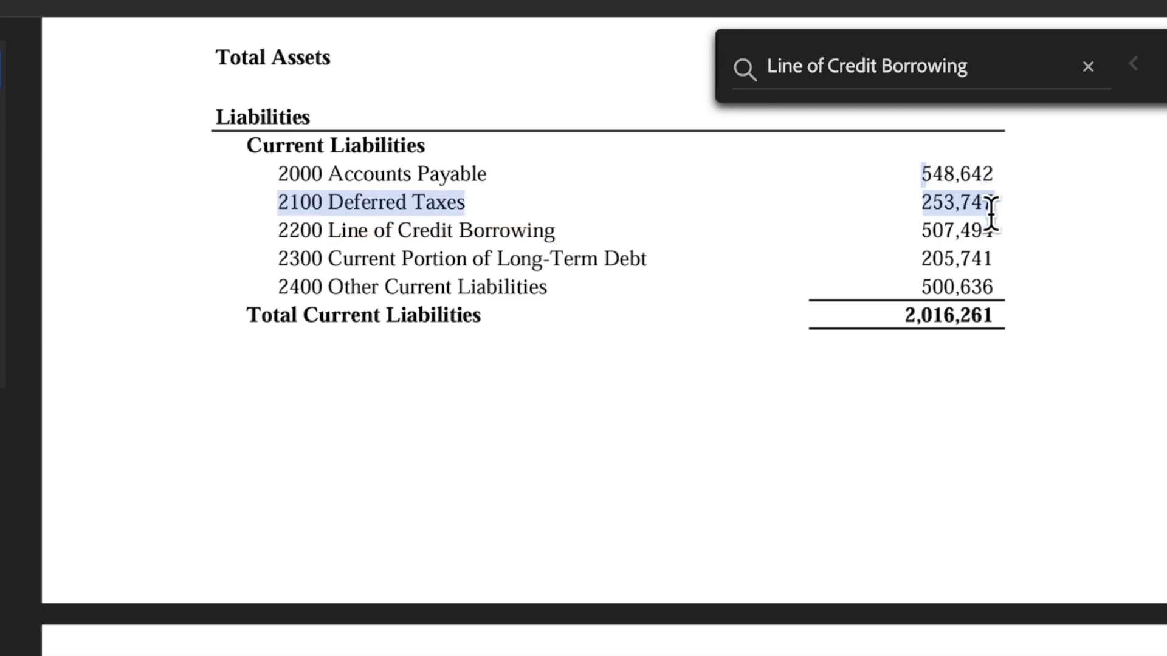
scroll(986, 298, "up", 10)
scroll(986, 298, "up", 3)
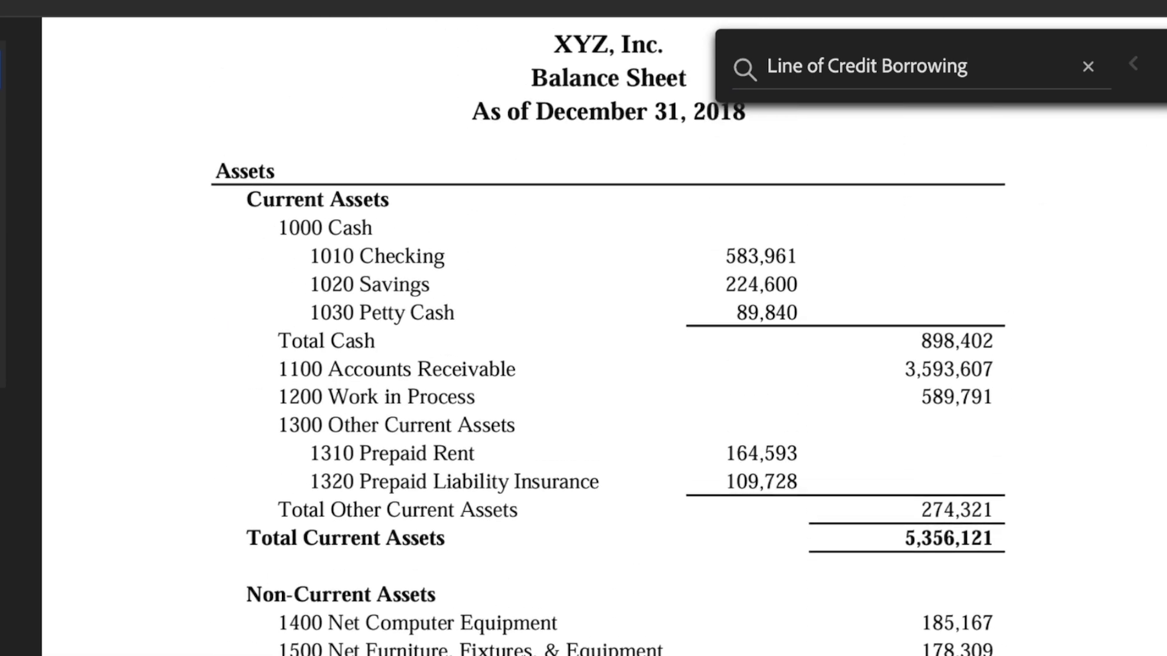
key("Escape")
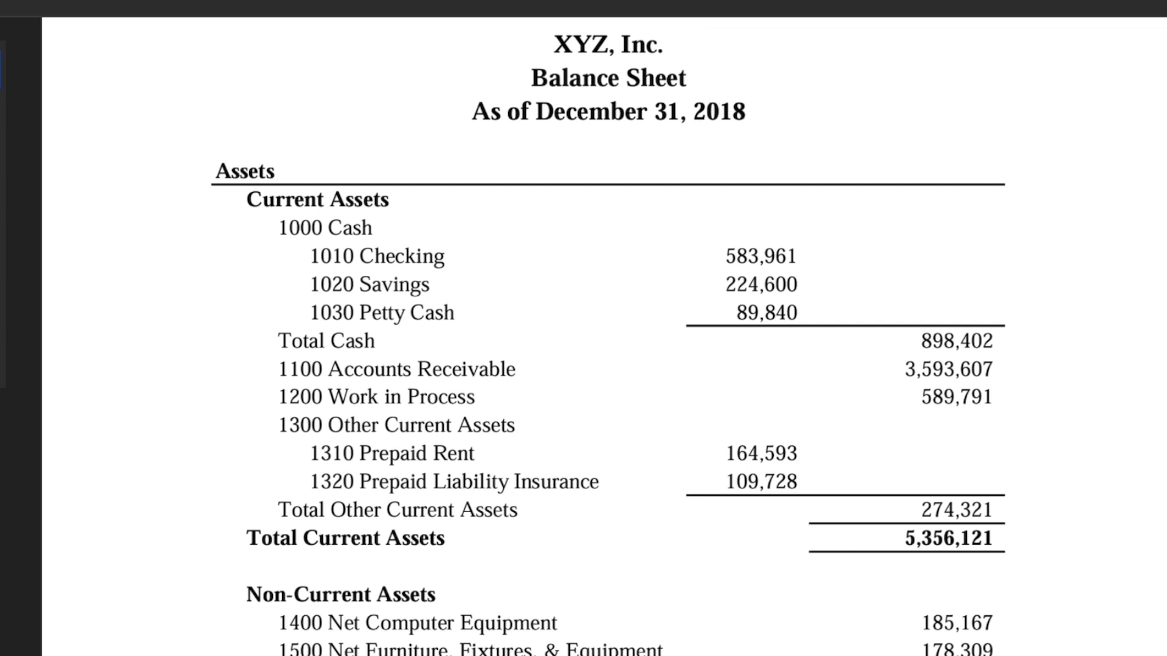
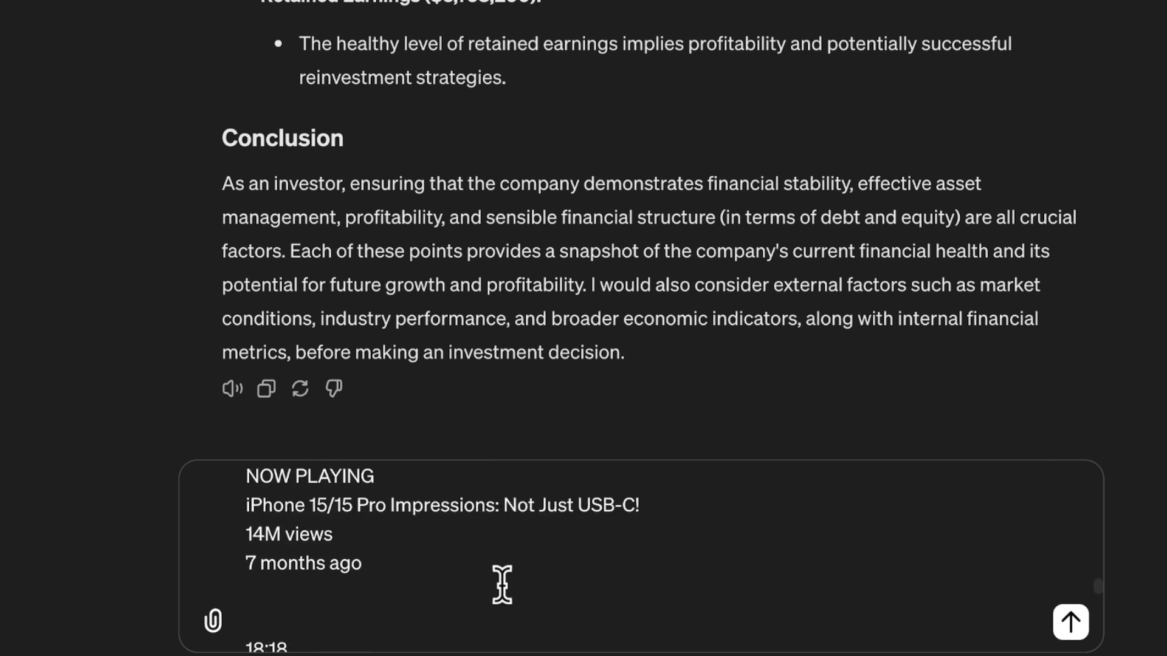
Look over the pasted list of YouTube video titles, views and dates, and send it for analysis.
scroll(502, 585, "up", 10)
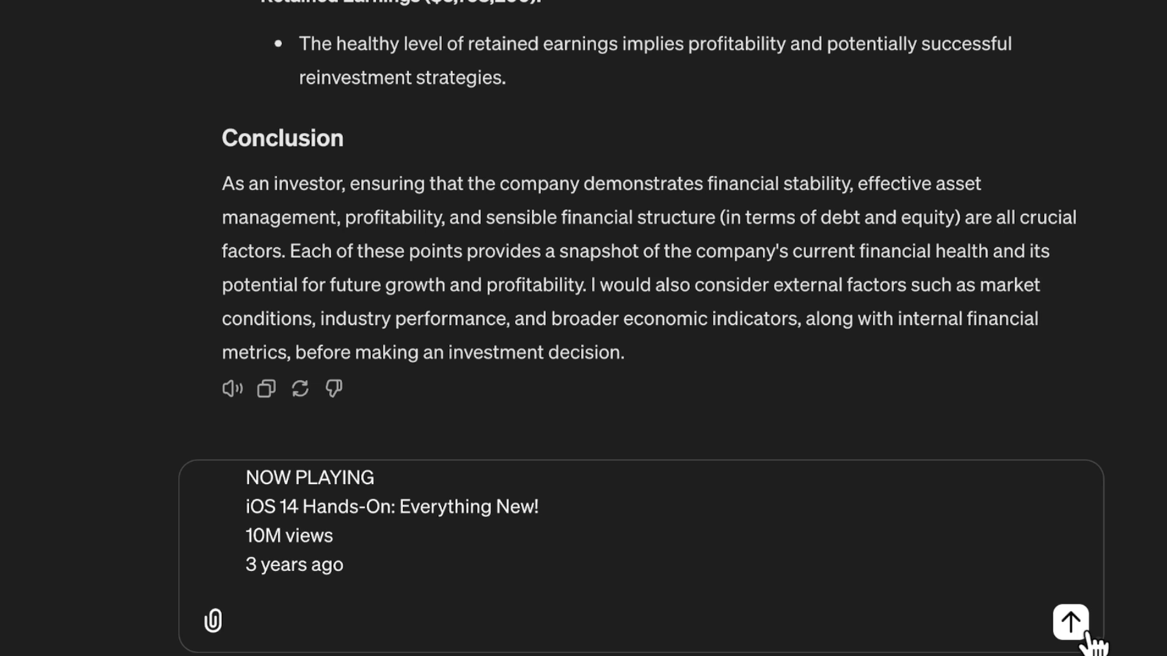
left_click(1085, 632)
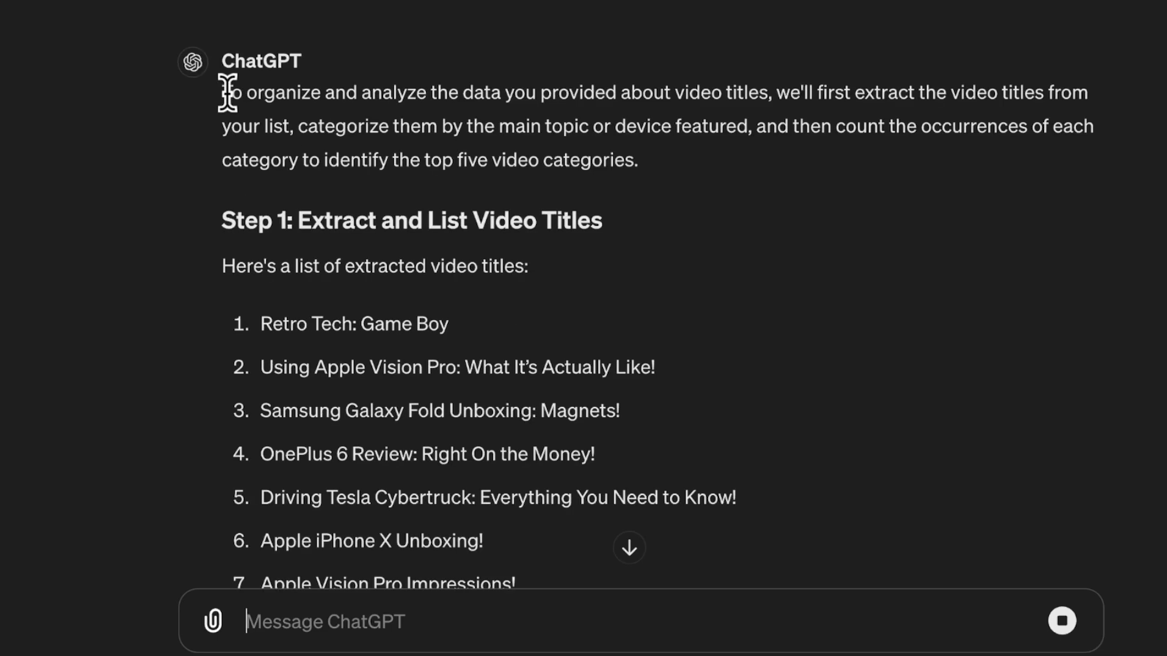
Read the reply's introduction and extracted video titles, comparing them with the videos on the YouTube channel page.
left_click_drag(229, 93, 646, 158)
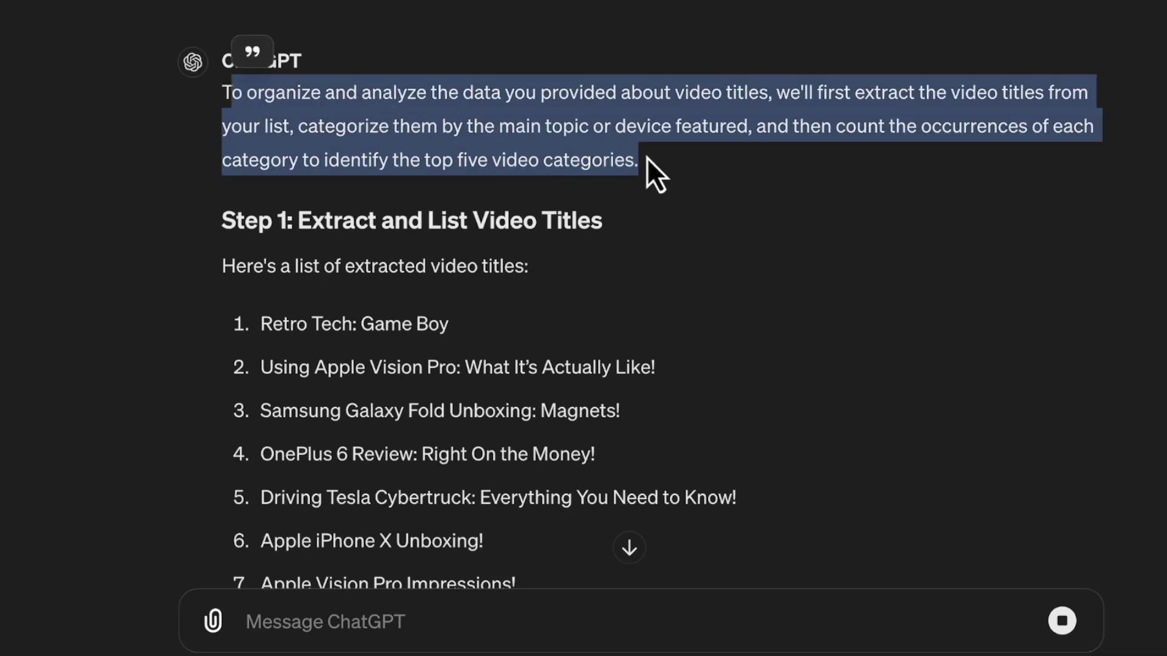
left_click(648, 160)
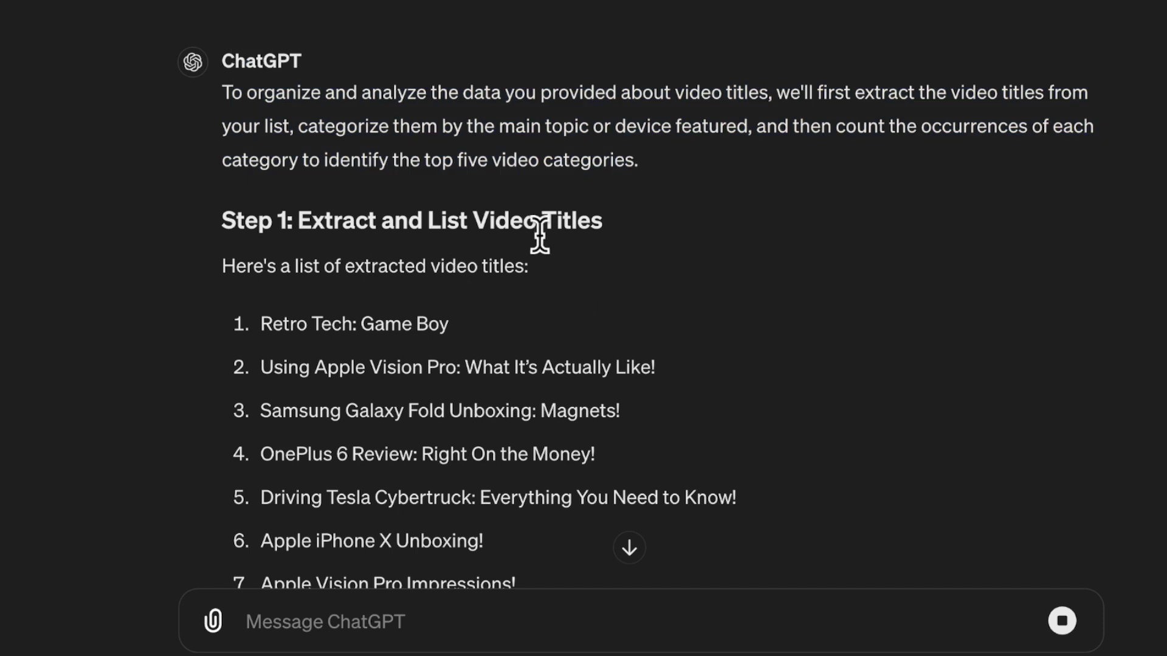
scroll(417, 166, "down", 2)
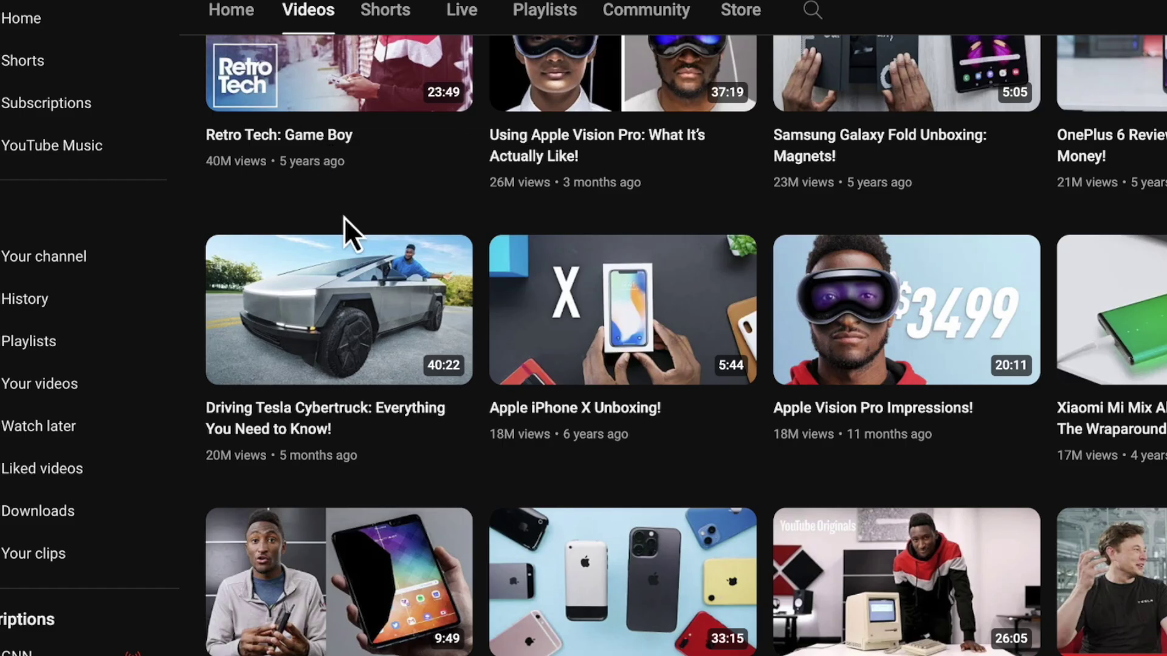
scroll(344, 218, "up", 5)
scroll(351, 365, "down", 2)
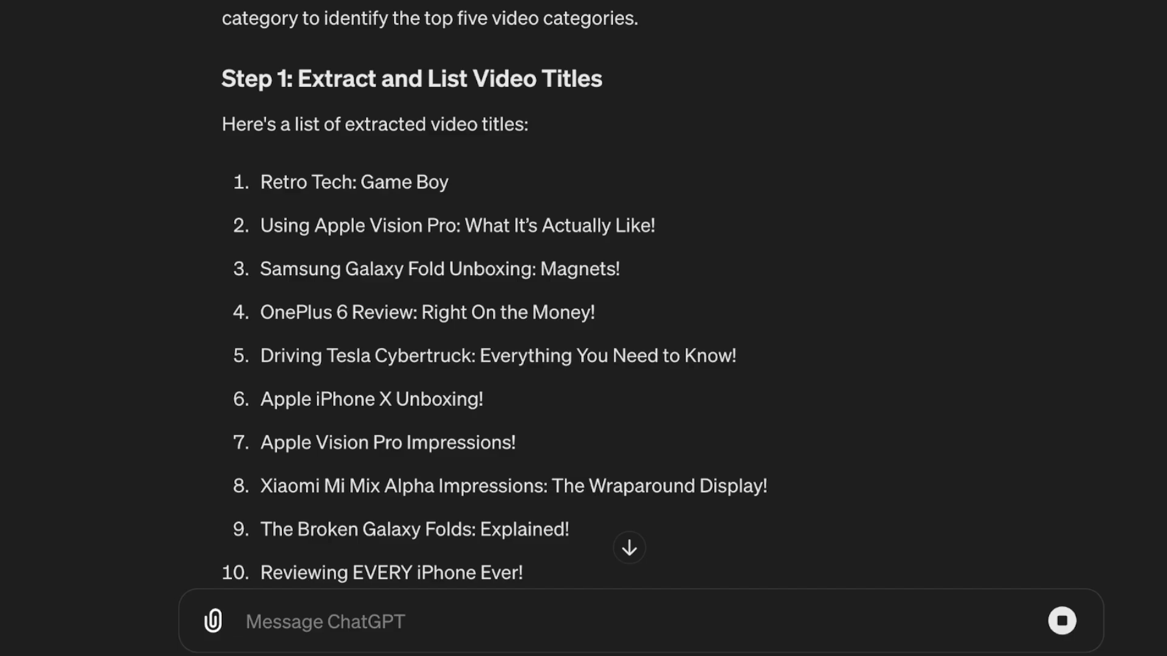
scroll(670, 446, "down", 6)
scroll(589, 436, "down", 12)
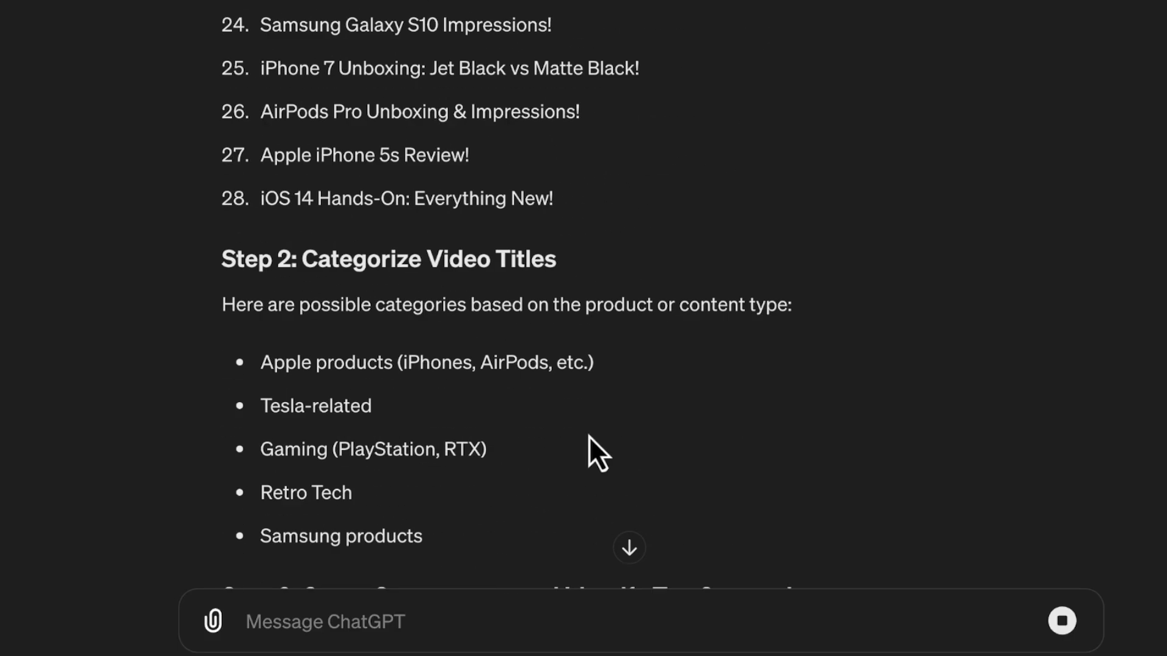
Examine the Step 2 video categories one by one, from Apple products to Samsung products.
scroll(588, 437, "down", 2)
left_click_drag(331, 170, 564, 178)
triple_click(326, 290)
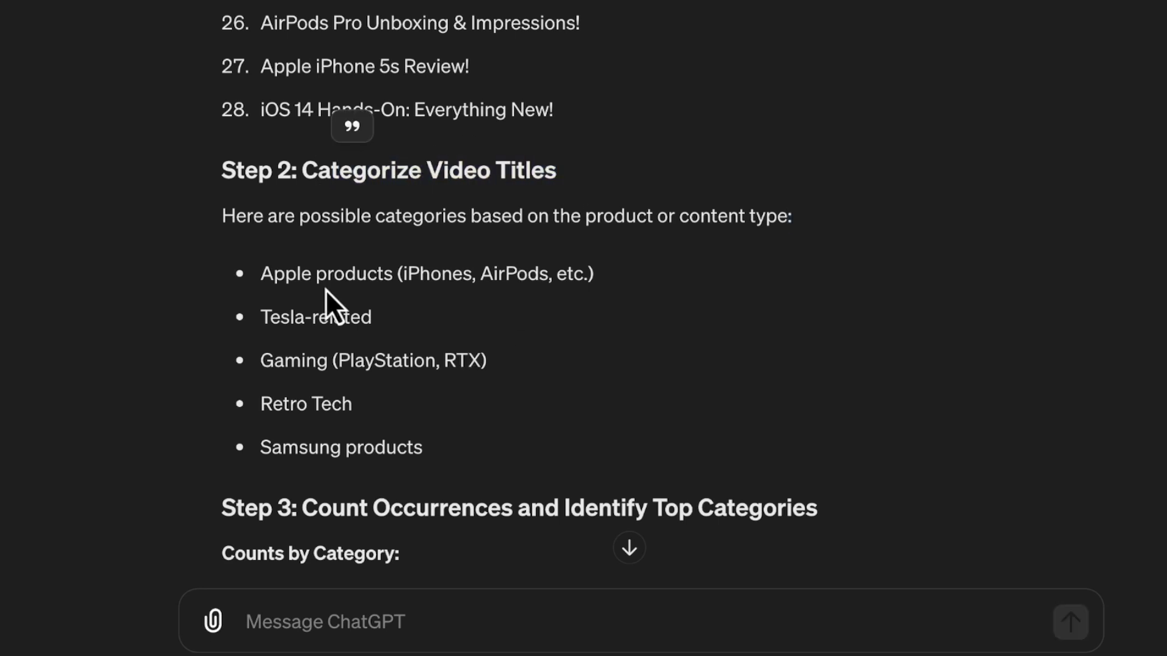
scroll(361, 358, "down", 1)
triple_click(292, 228)
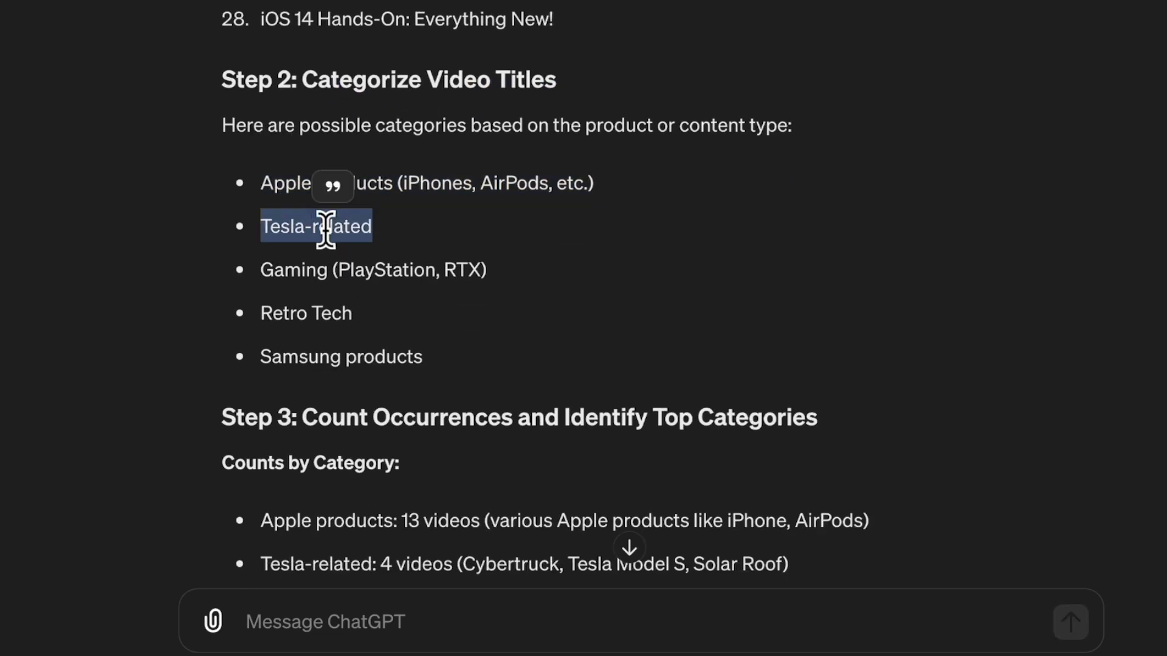
triple_click(315, 265)
triple_click(310, 316)
double_click(311, 374)
double_click(310, 359)
triple_click(309, 359)
Review the Step 3 counts by category and the Step 4 top 5 video categories.
scroll(310, 252, "down", 4)
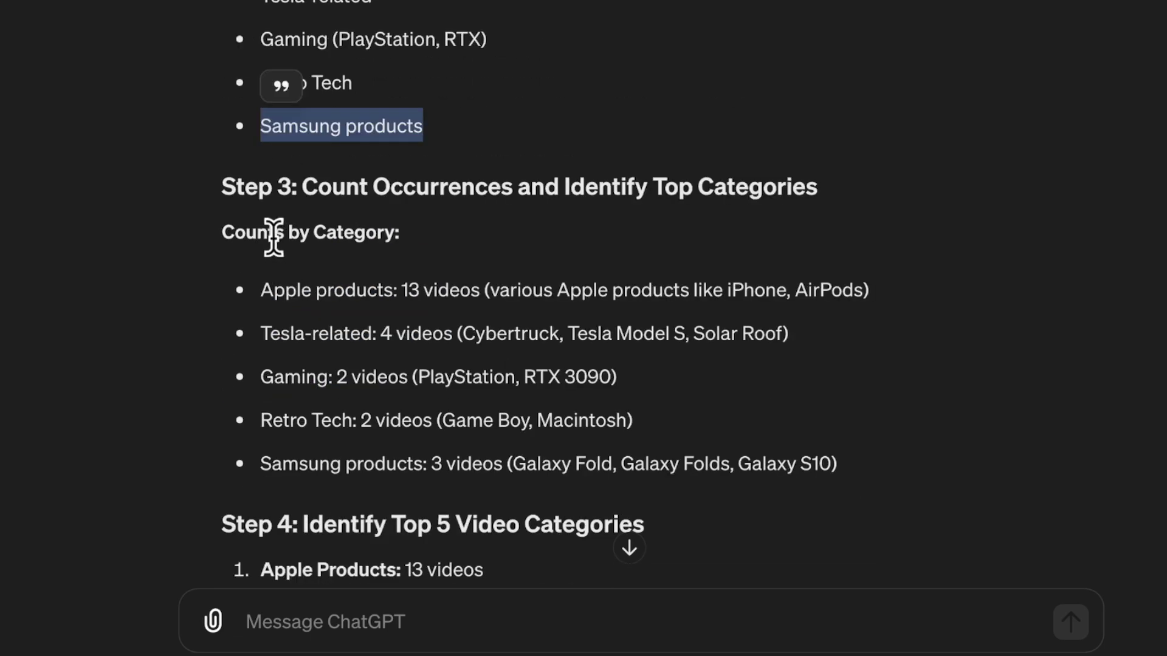
scroll(344, 358, "down", 3)
scroll(344, 357, "down", 3)
double_click(241, 139)
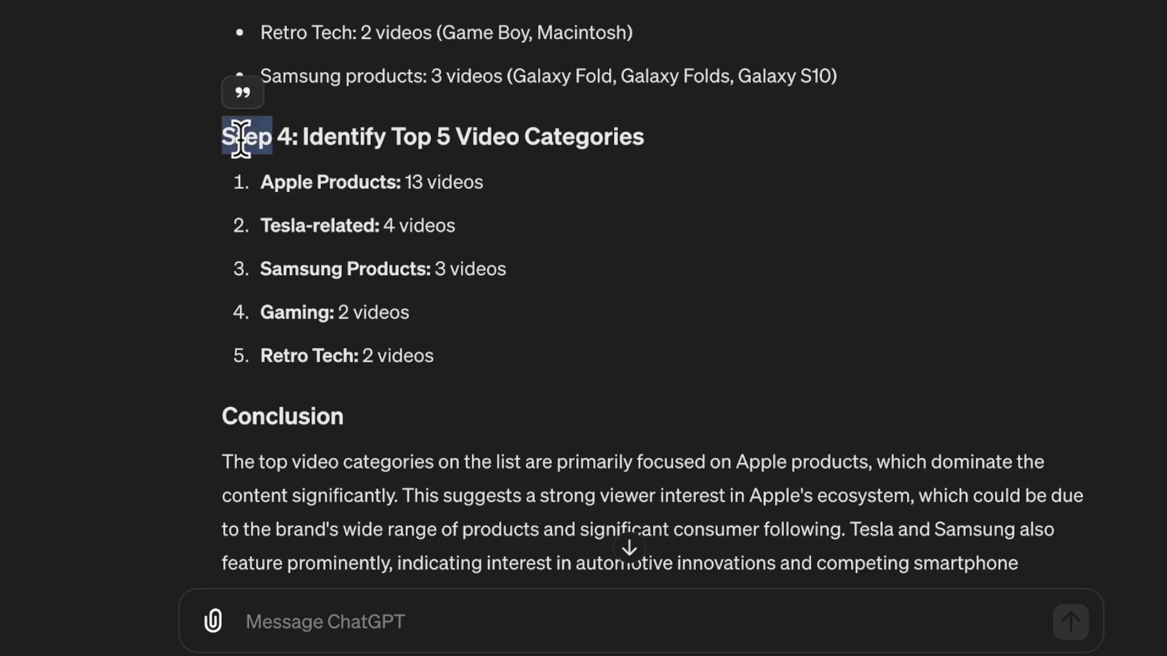
triple_click(240, 138)
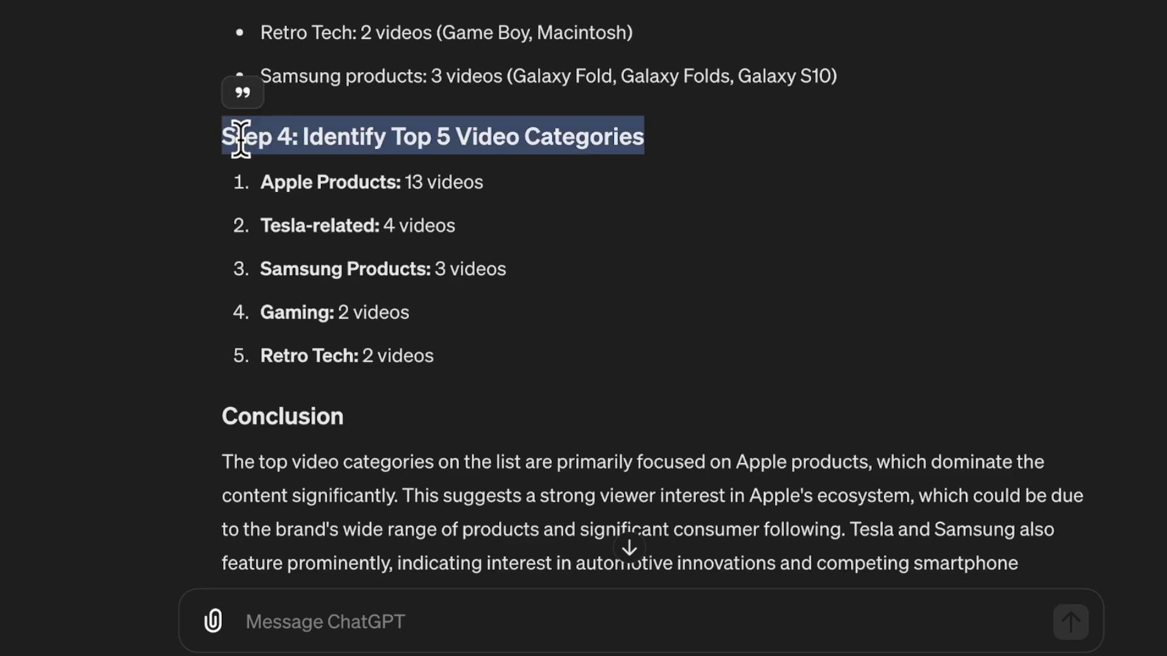
triple_click(419, 182)
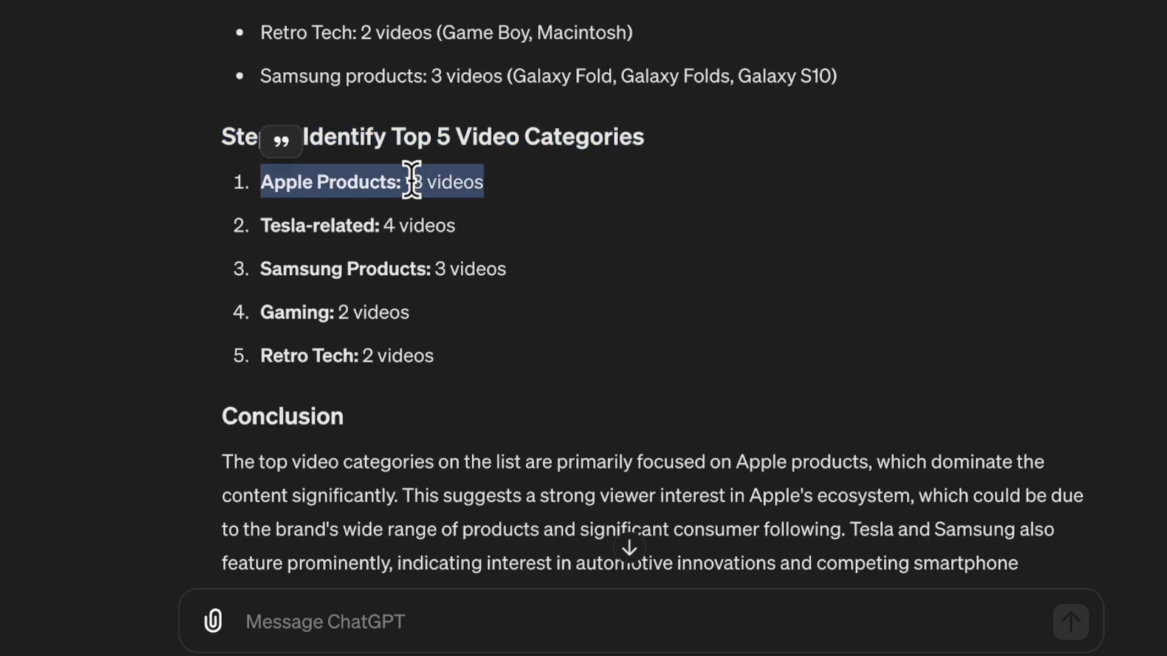
scroll(618, 430, "down", 3)
scroll(620, 436, "up", 1)
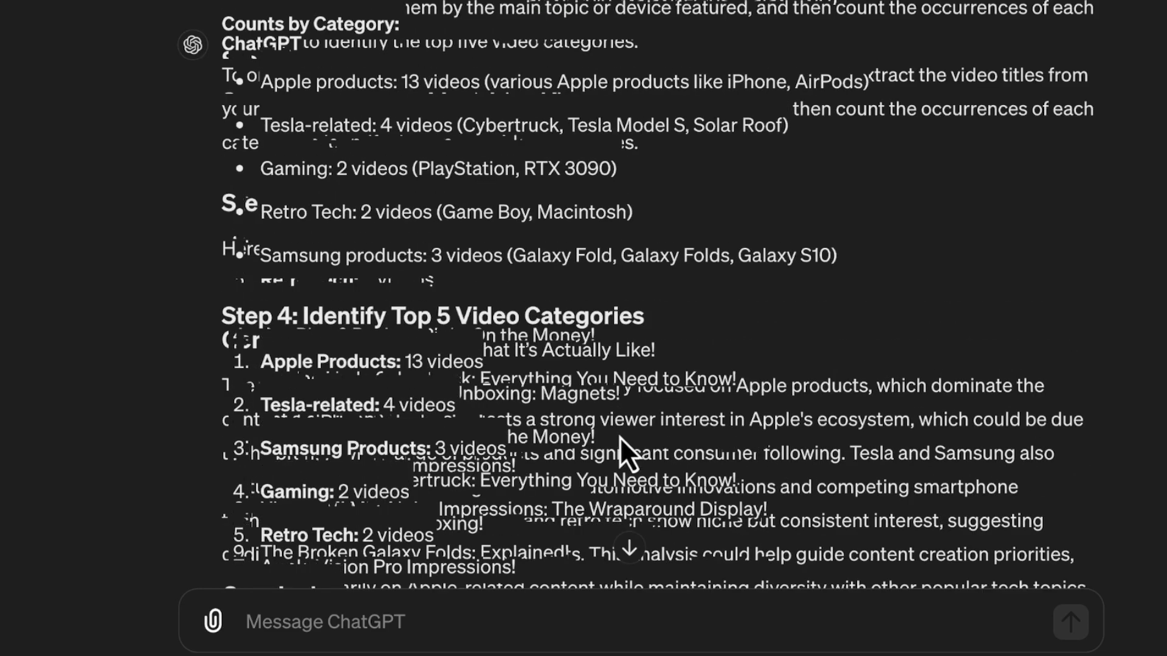
Go back to the pasted video list and compare it with the extracted titles, continuing through to the reply's conclusion.
scroll(620, 438, "up", 20)
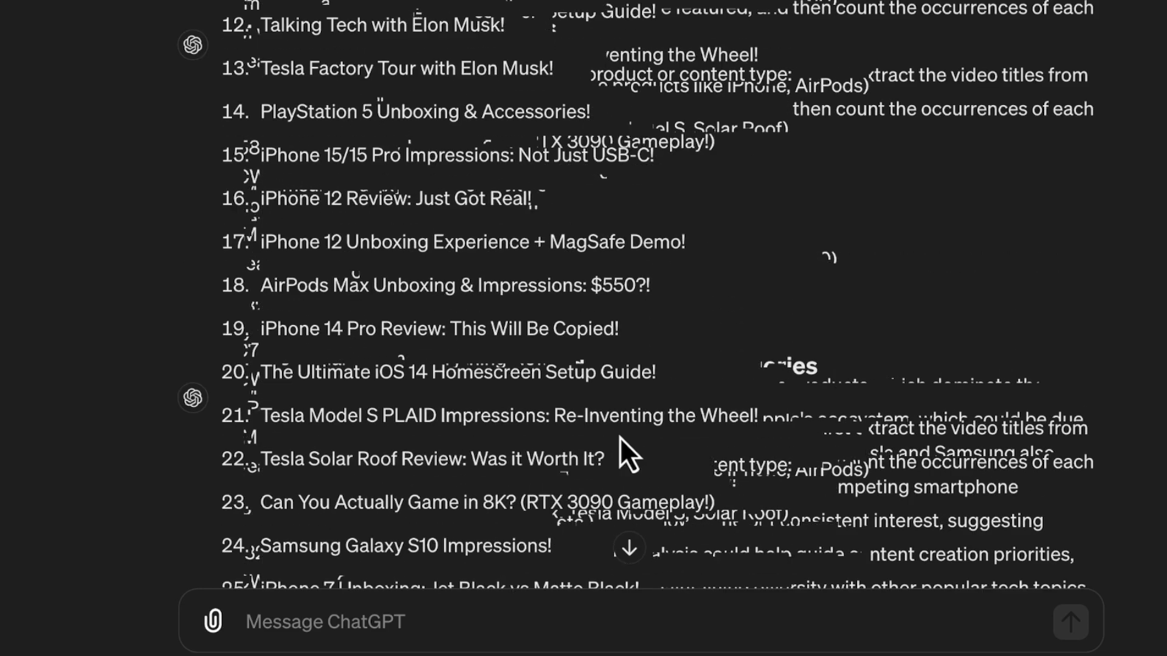
scroll(620, 437, "up", 15)
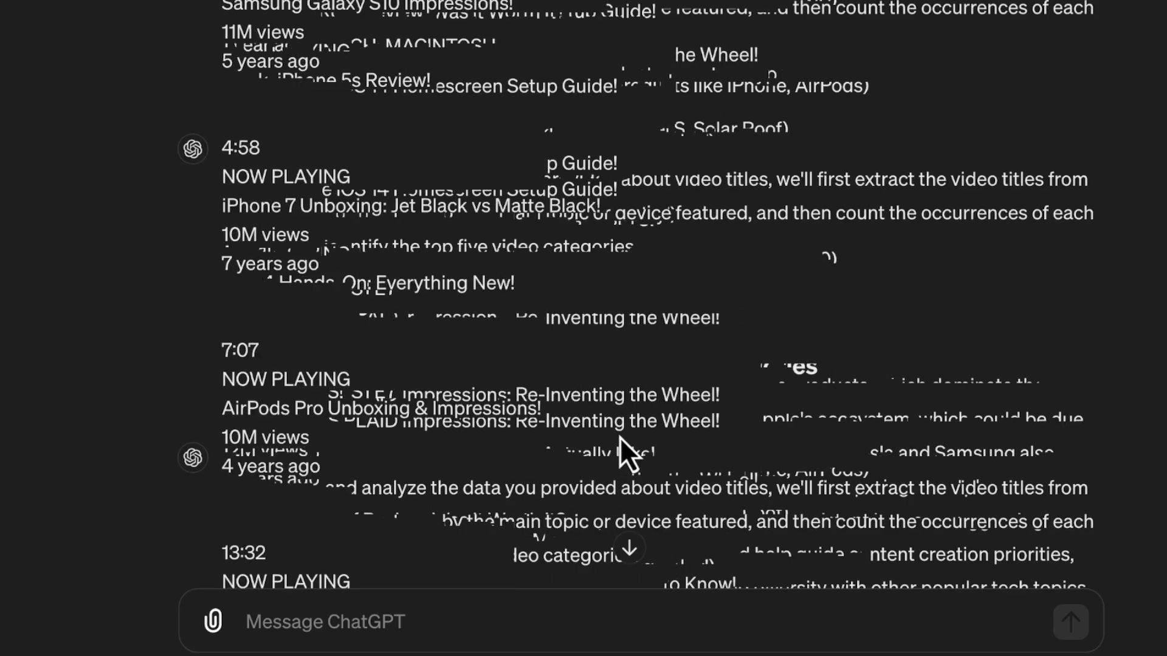
scroll(620, 438, "up", 10)
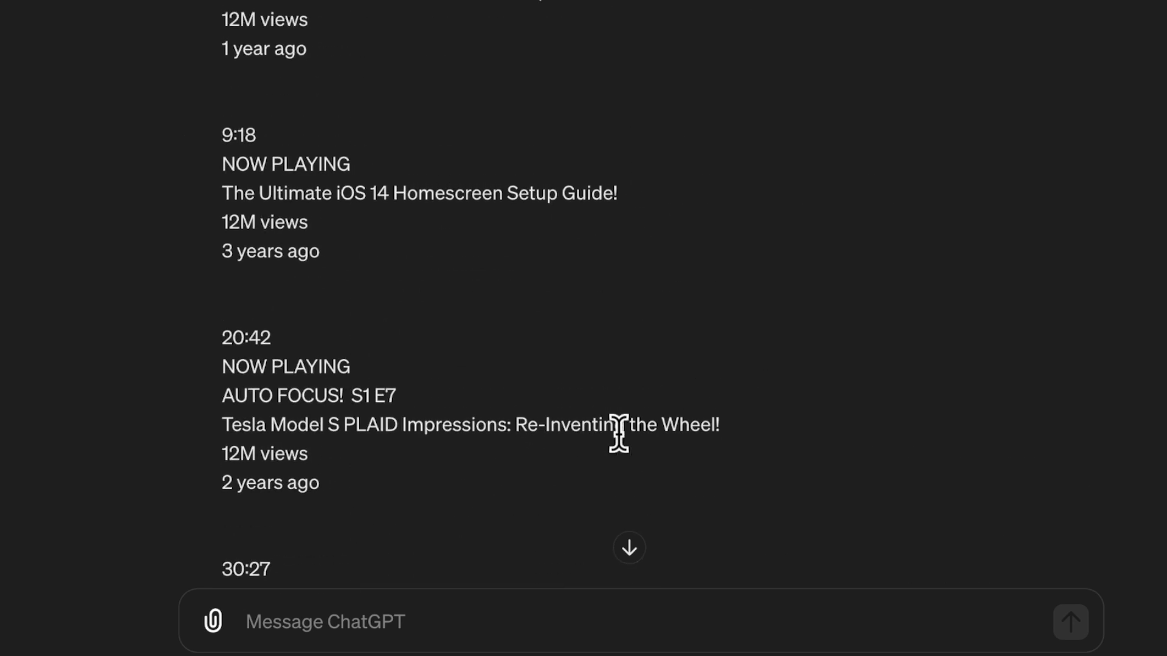
scroll(618, 433, "down", 10)
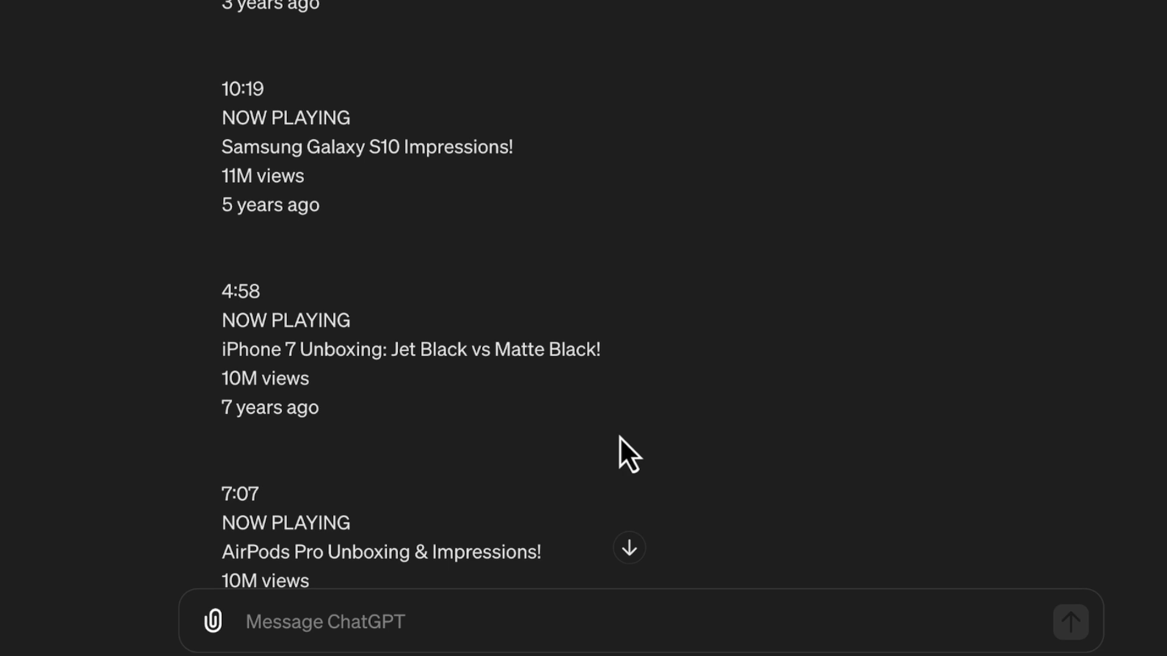
scroll(620, 437, "down", 8)
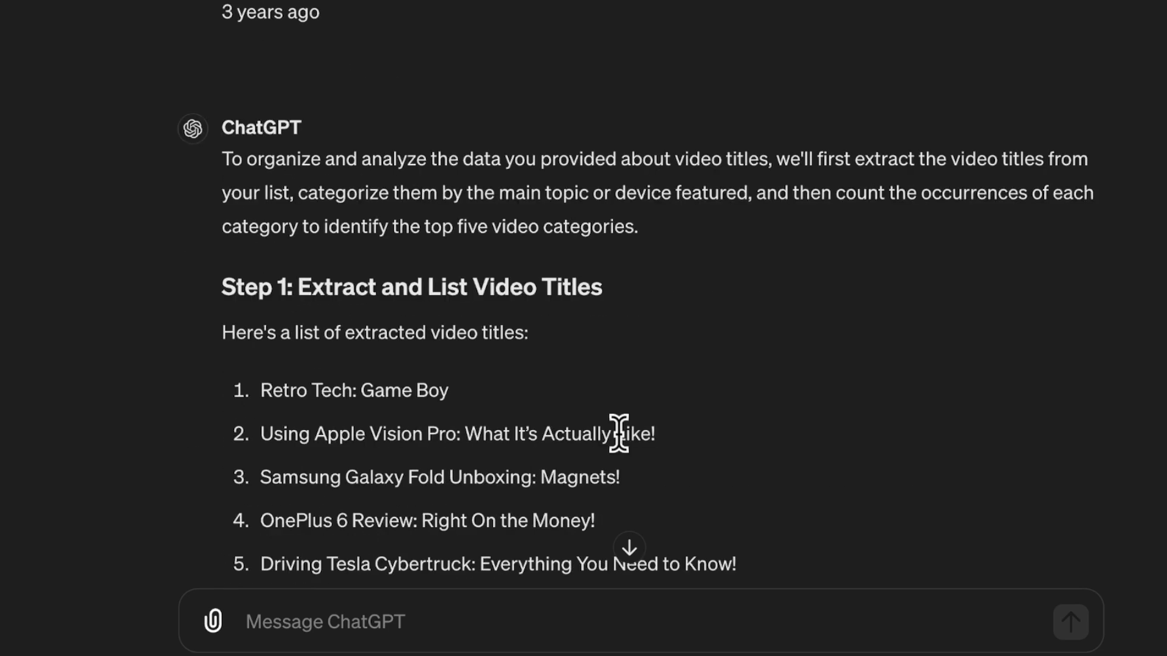
scroll(619, 433, "down", 12)
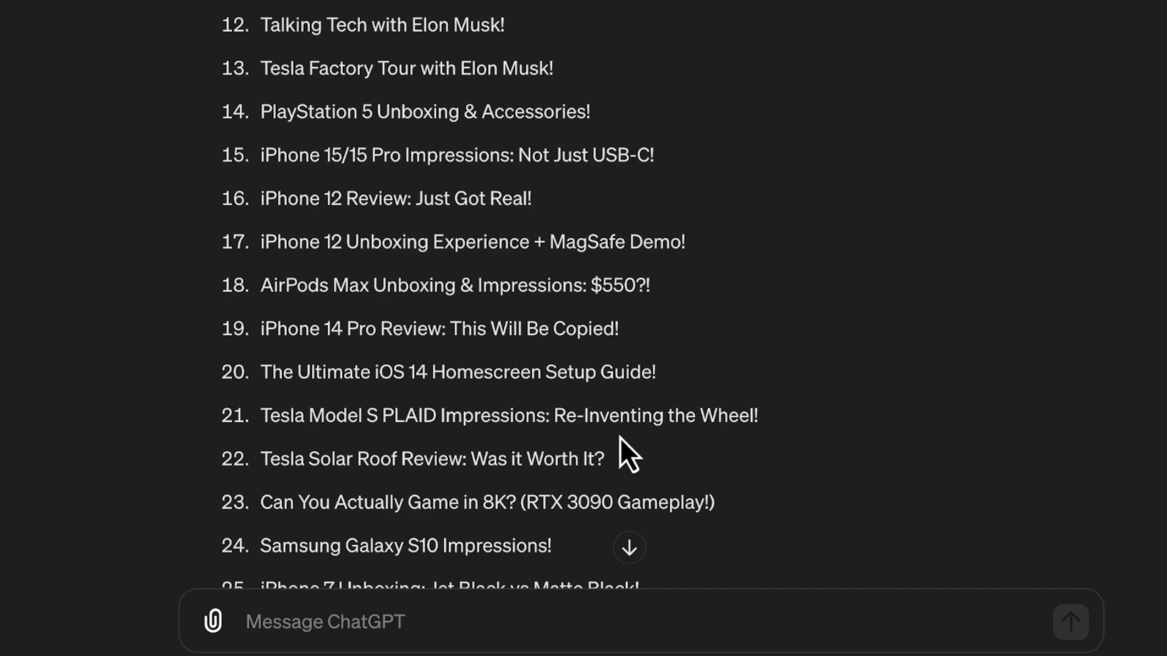
scroll(620, 437, "down", 20)
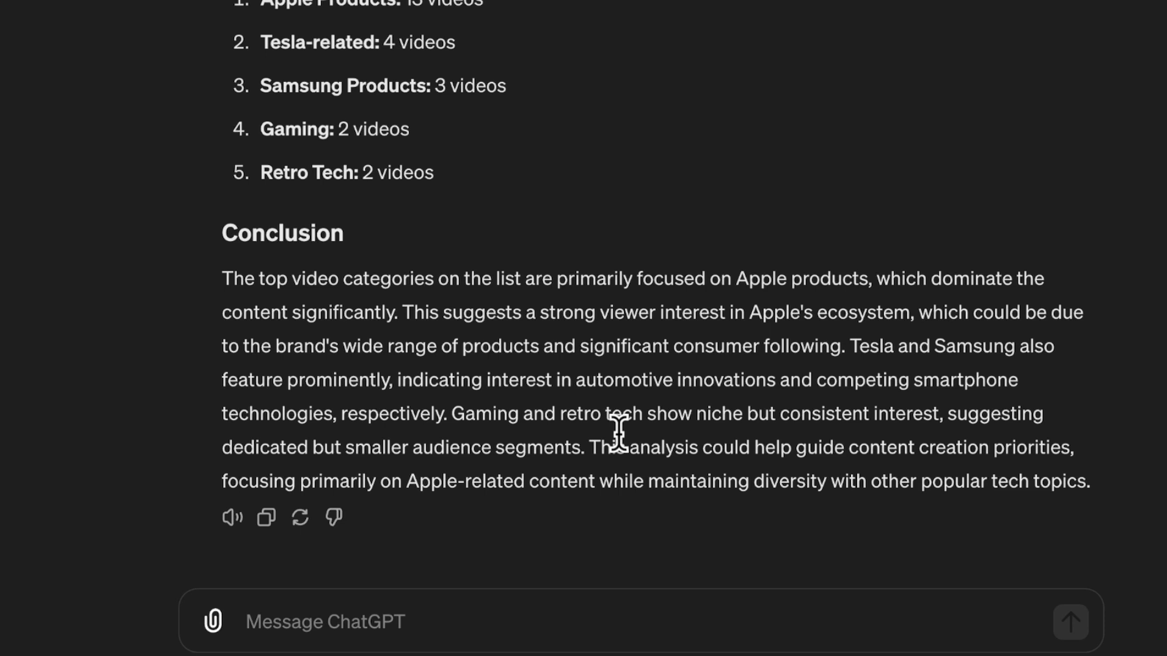
Send "Make a bar graph using any programming language with various numbers. Chart will be about sales for a company across 10 countries from Jan to Dec".
left_click(597, 630)
type("Make a bar graph using any programming language with various numbers. Chart will be about sales for a company across 10 countries from Jan to Dec")
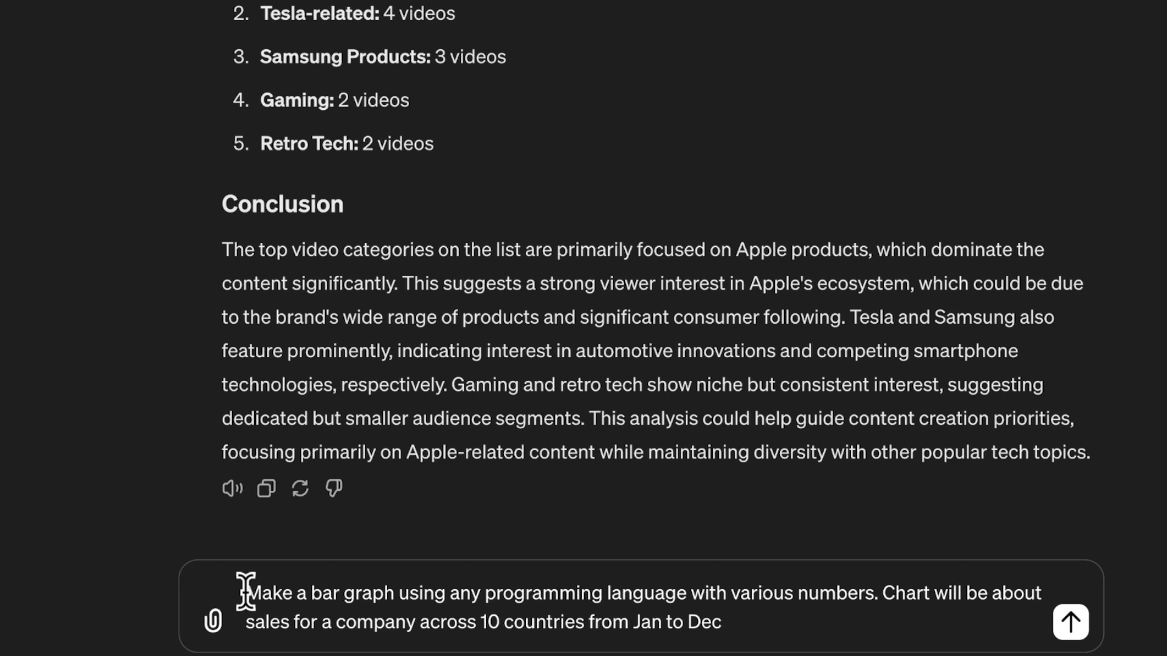
left_click_drag(245, 591, 884, 585)
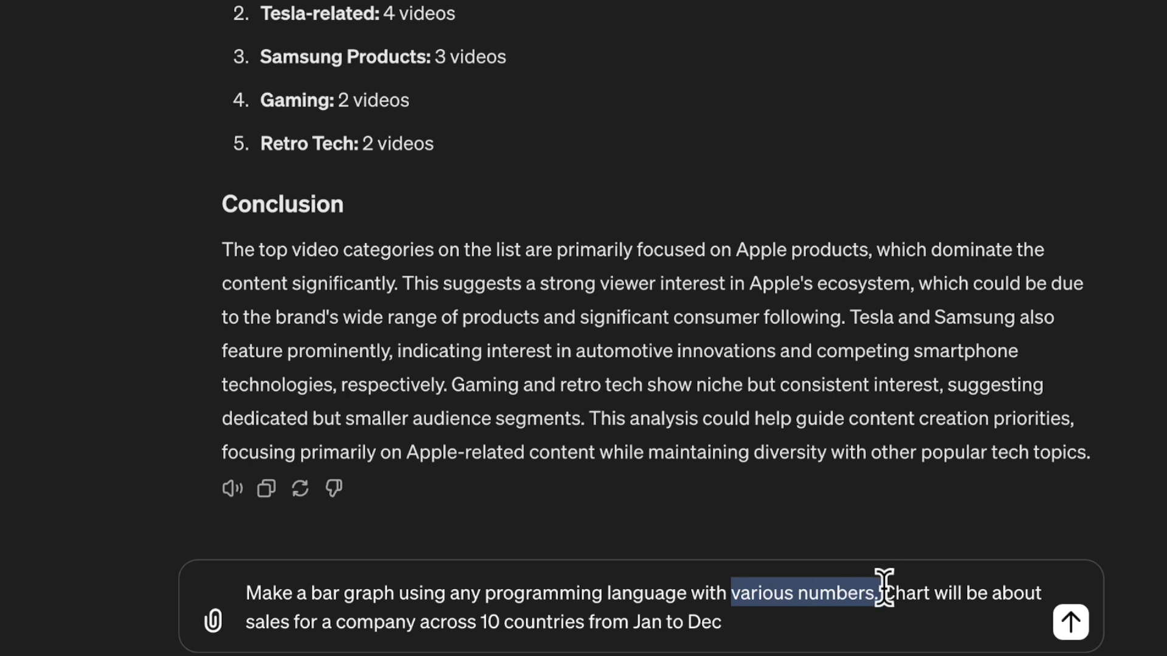
left_click(884, 586)
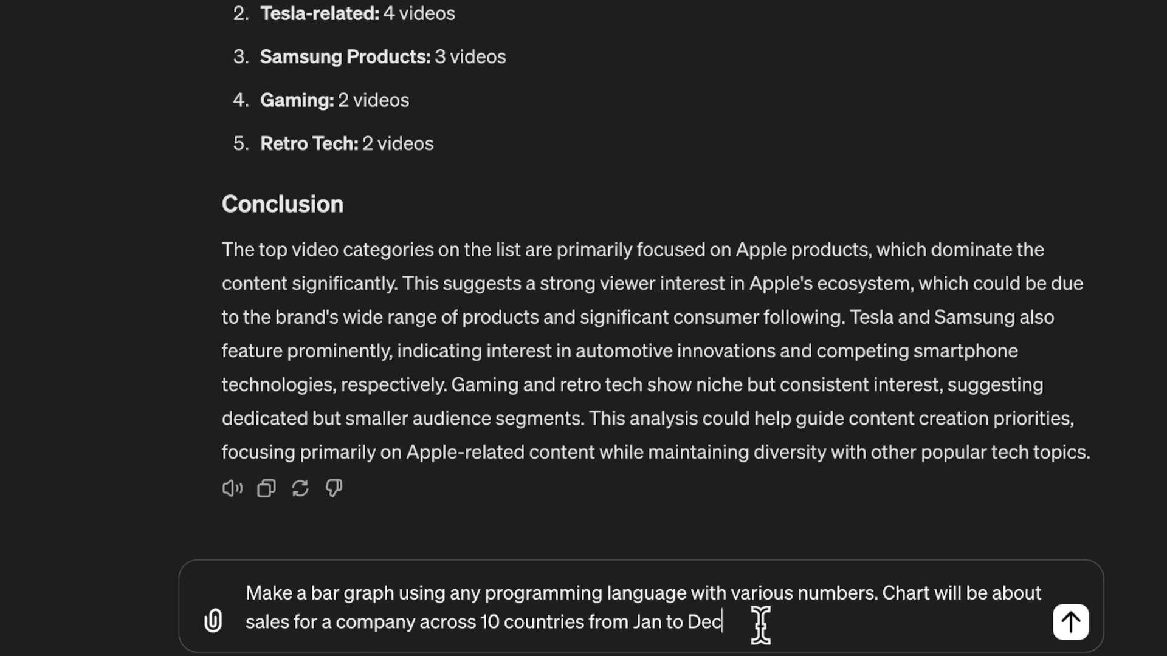
left_click(1071, 623)
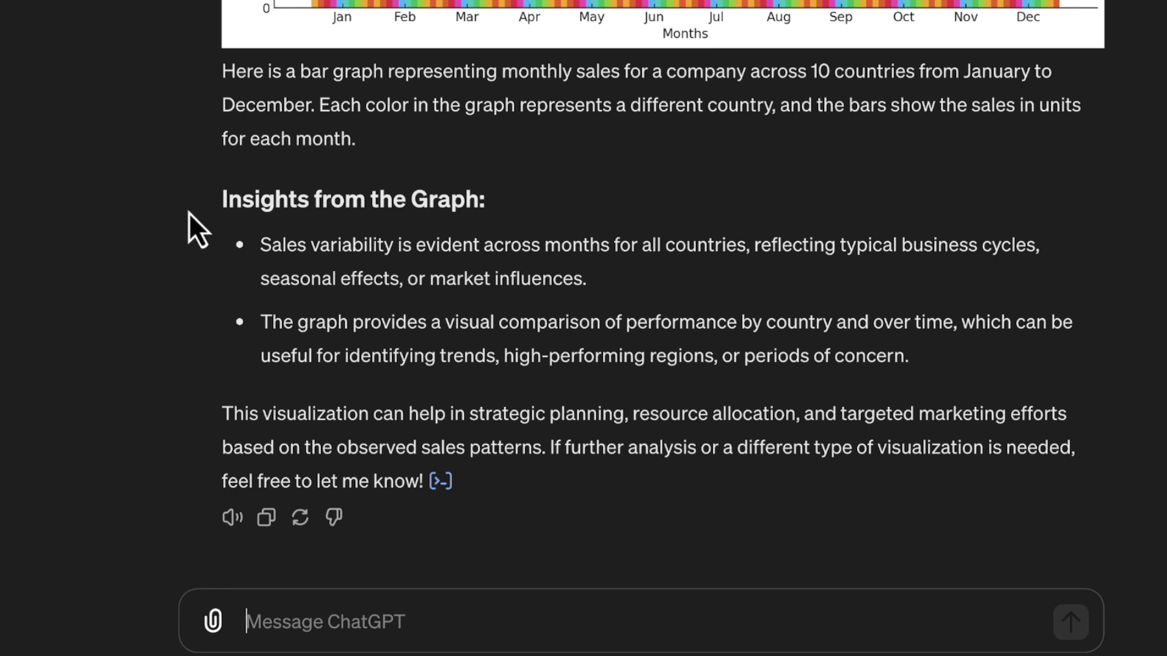
Read the Insights from the Graph and examine the monthly sales bar graph for the 10 countries.
left_click_drag(240, 243, 604, 365)
scroll(604, 365, "up", 6)
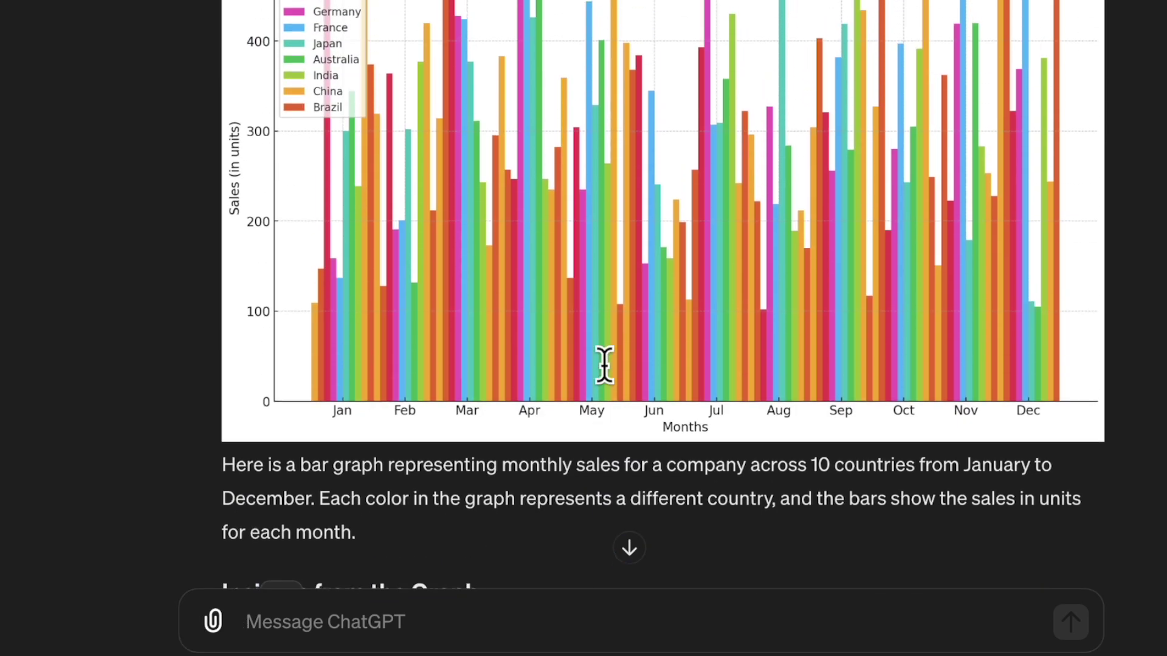
scroll(606, 370, "up", 2)
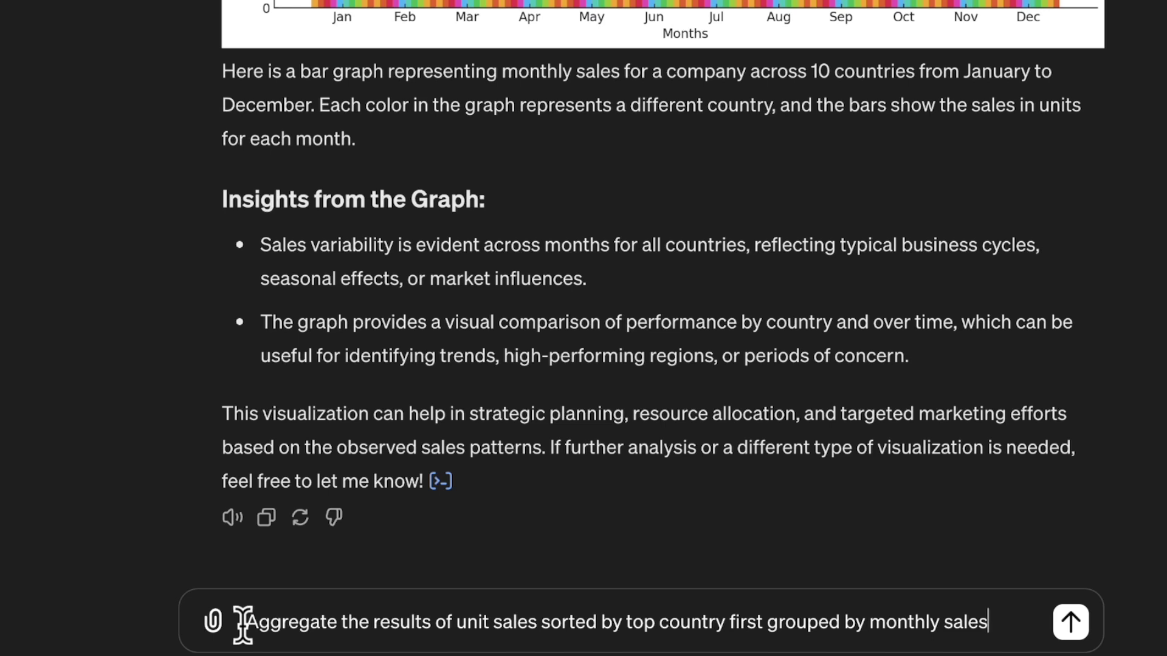
Review the prompt "Aggregate the results of unit sales sorted by top country first grouped by monthly sales" against the current graph and send it.
left_click_drag(244, 623, 599, 617)
left_click(602, 618)
left_click_drag(735, 620, 551, 621)
left_click(803, 619)
left_click_drag(778, 620, 1003, 625)
scroll(955, 479, "up", 10)
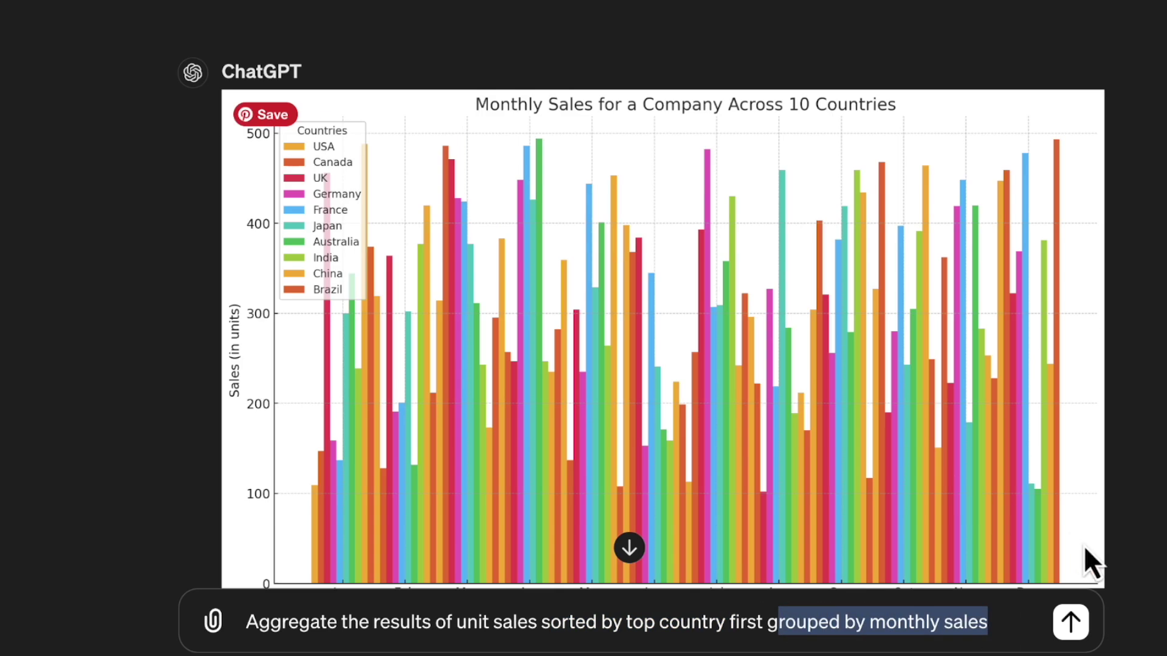
left_click(1070, 621)
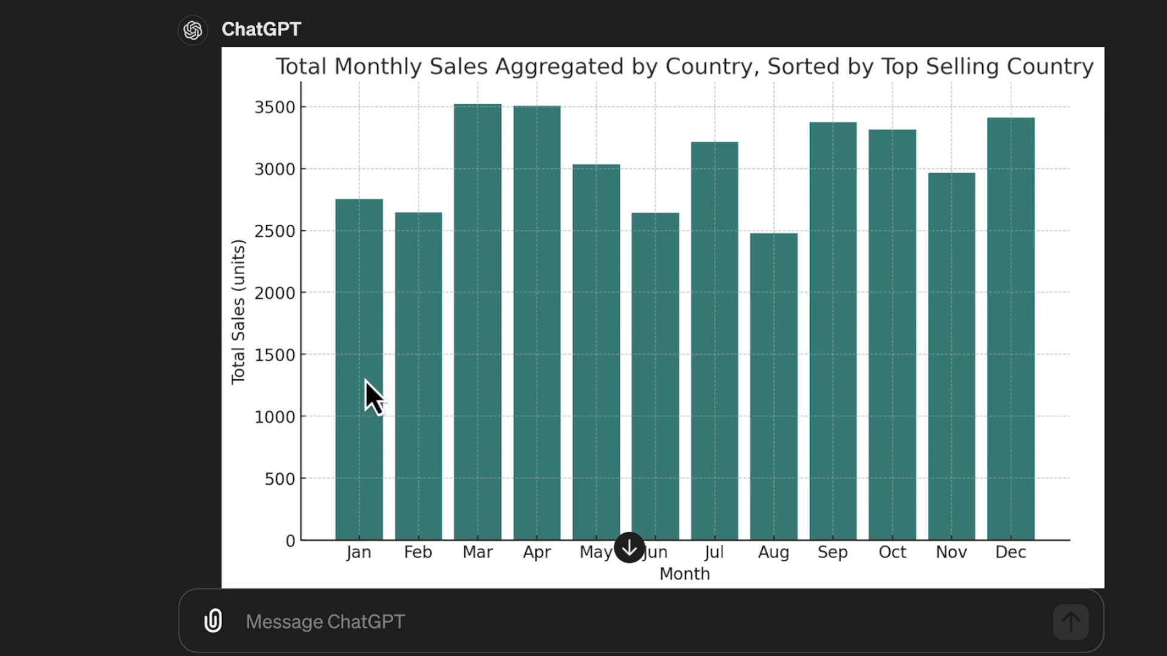
Examine the aggregated monthly sales graph, the countries sorted by total sales and the Monthly Sales Data section.
scroll(658, 406, "down", 3)
scroll(657, 406, "up", 3)
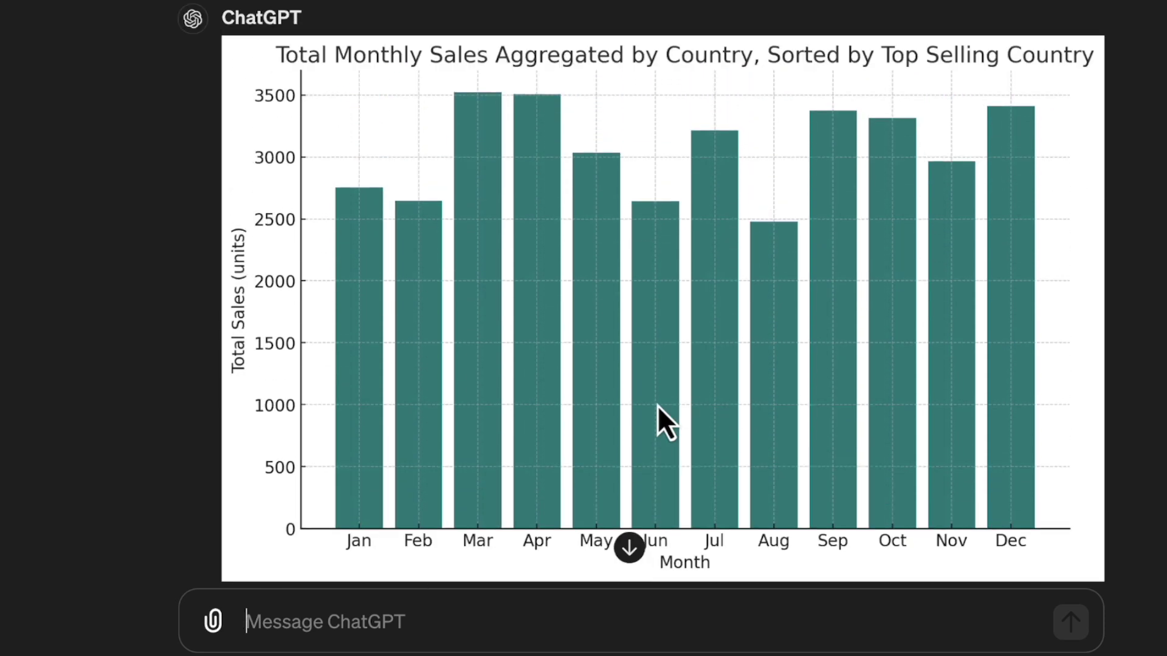
scroll(657, 406, "down", 1)
scroll(658, 406, "down", 5)
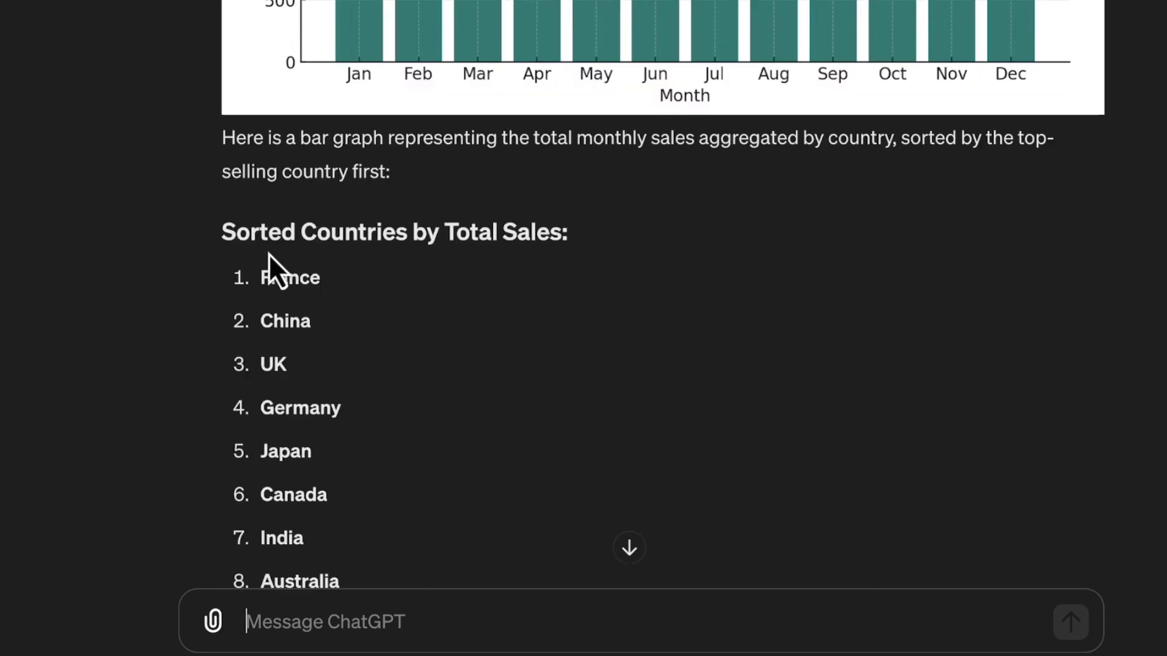
scroll(356, 292, "down", 7)
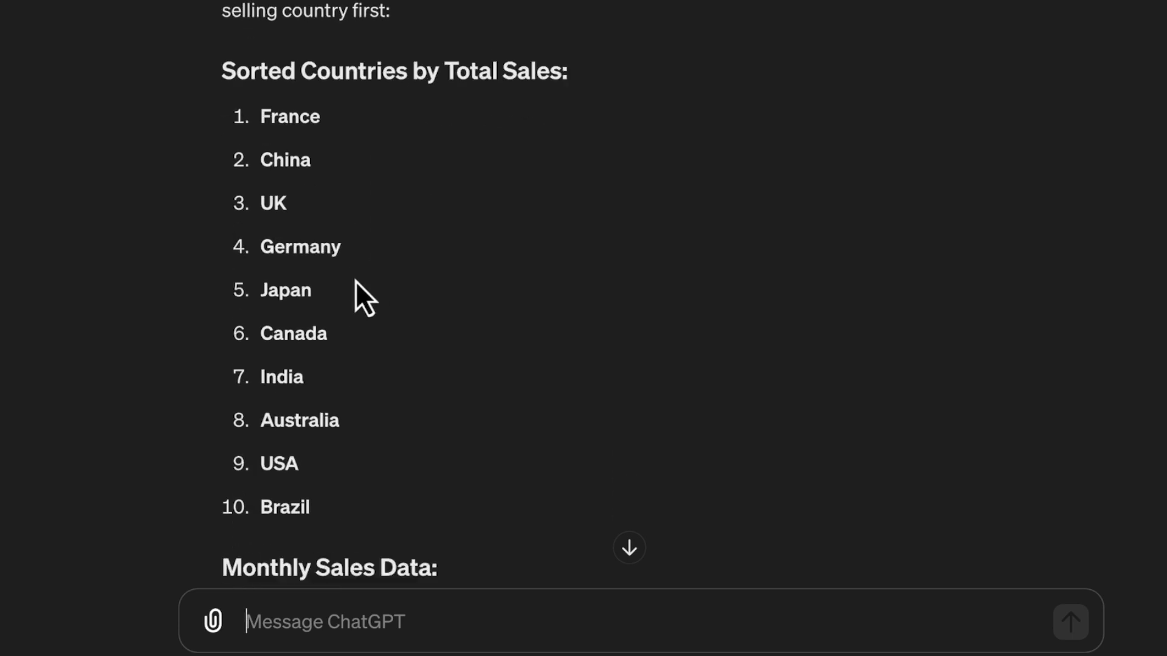
scroll(355, 271, "down", 9)
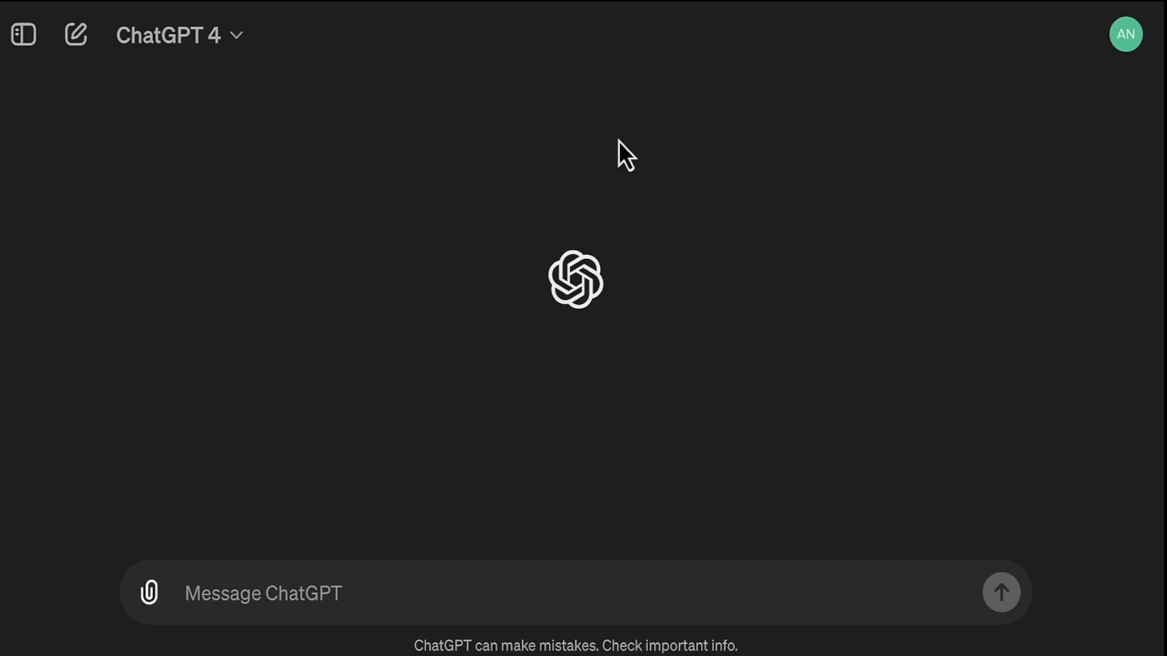
Look over the available models, the account options and the sidebar with GPTs and chat history.
left_click(238, 36)
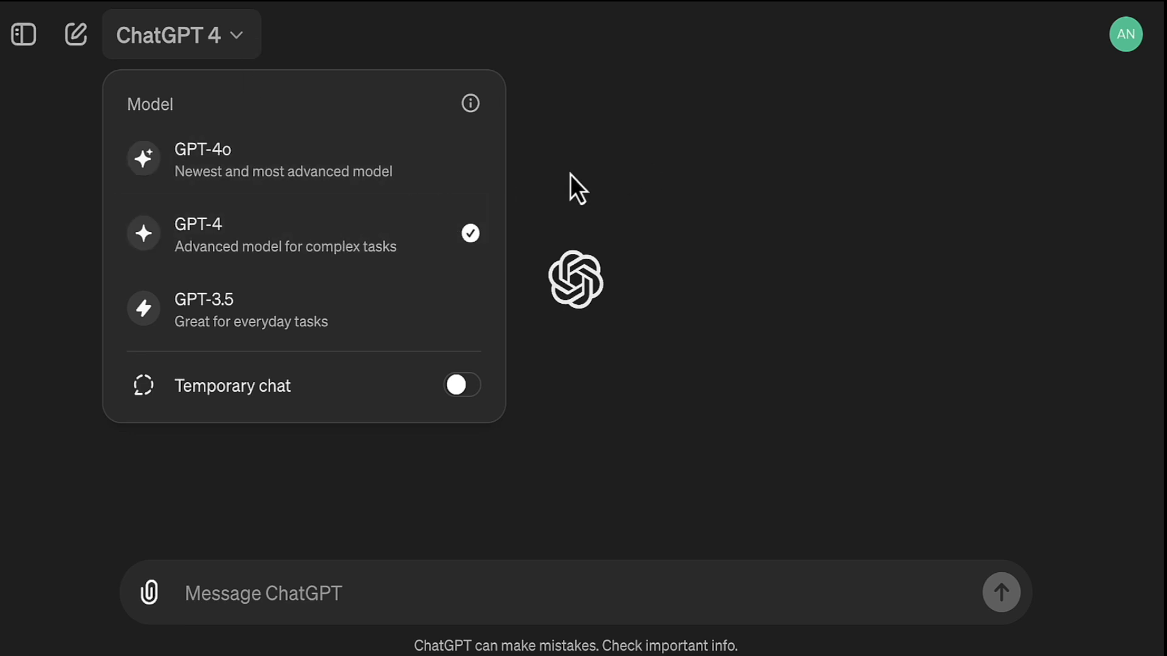
left_click(714, 121)
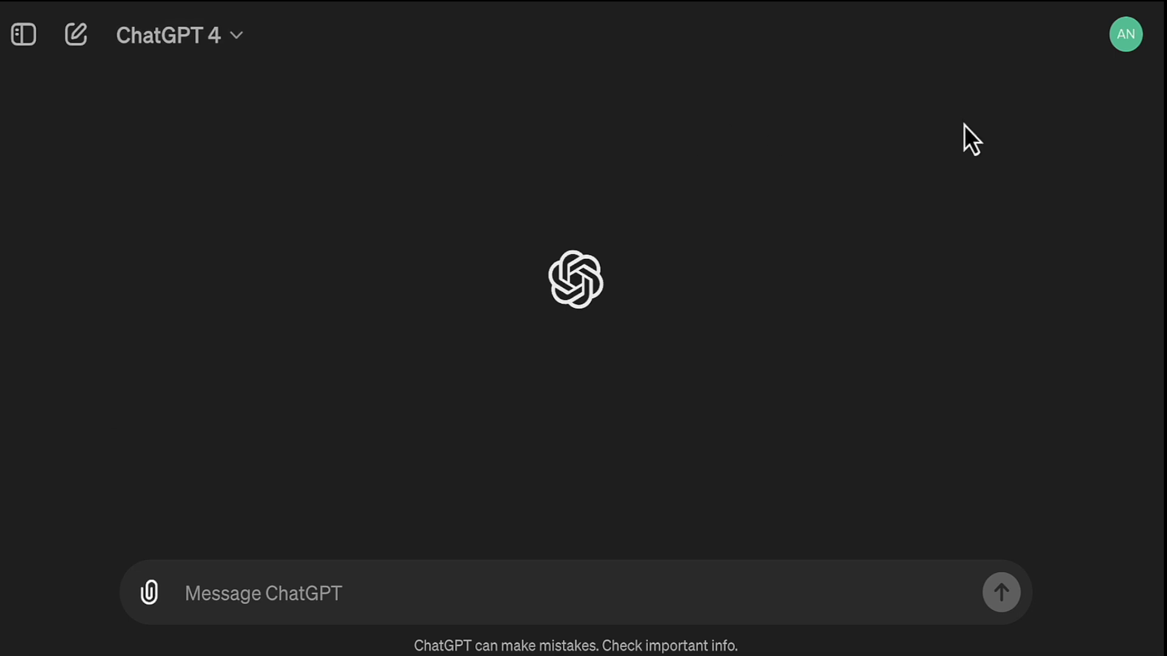
left_click(1124, 35)
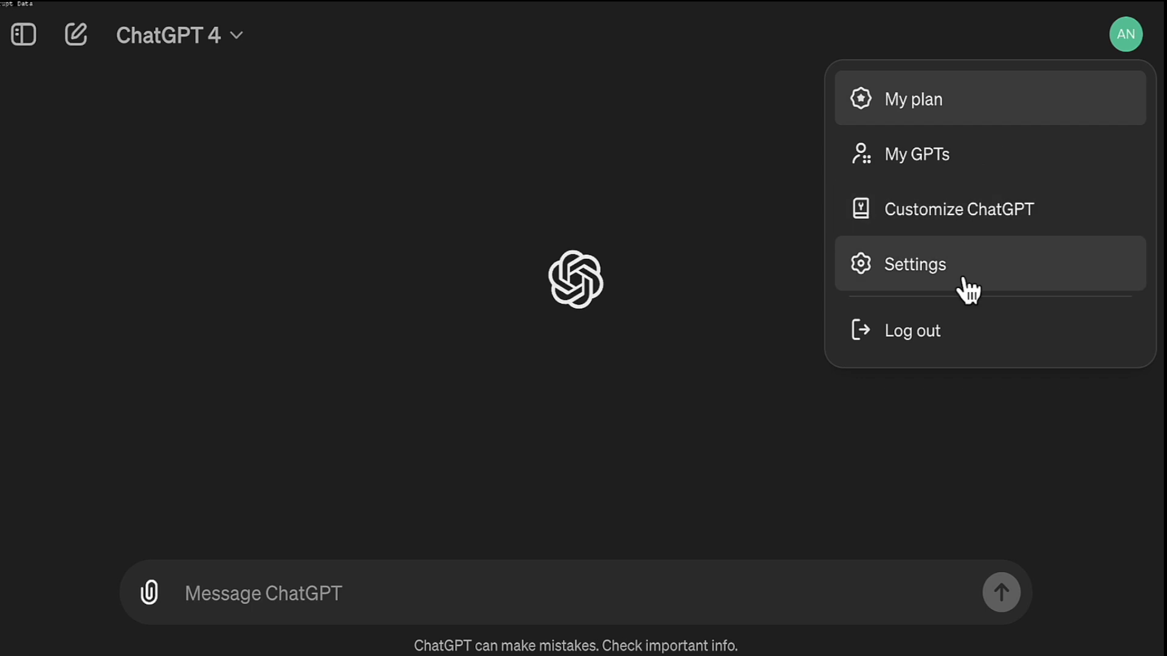
left_click(1117, 41)
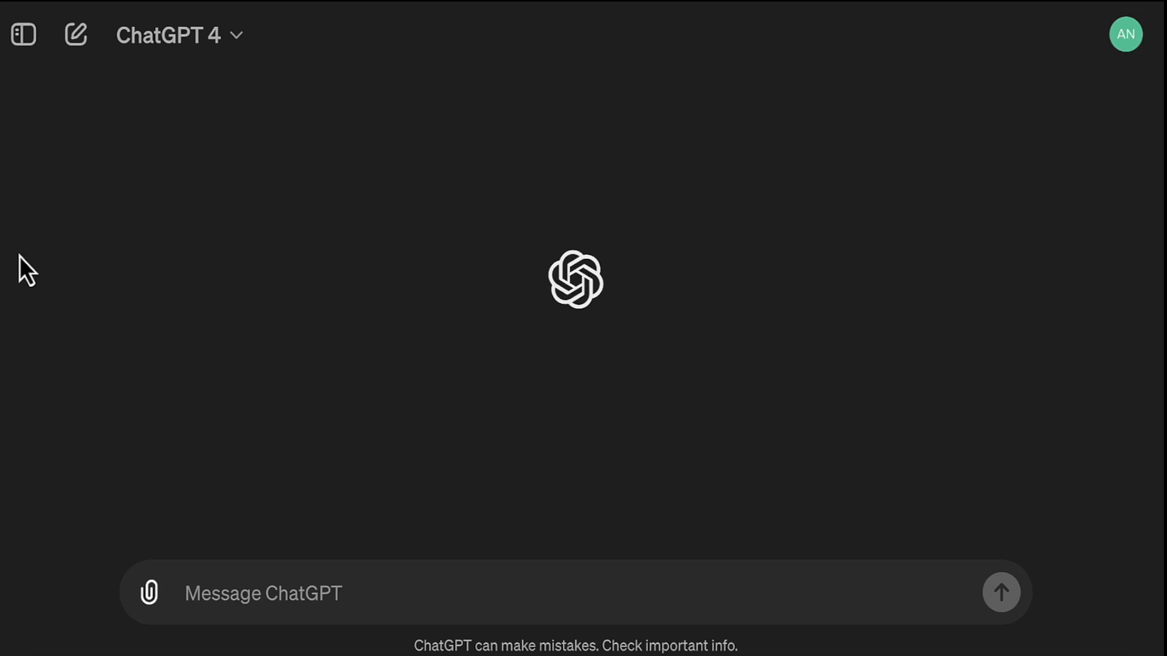
left_click(23, 37)
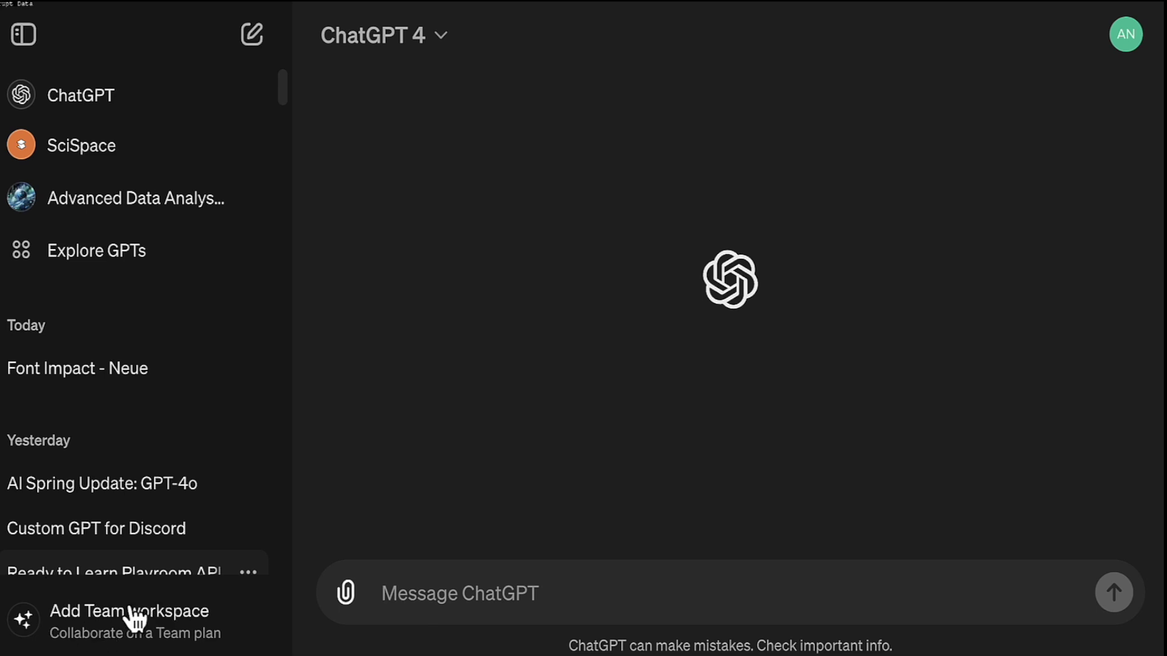
left_click(23, 35)
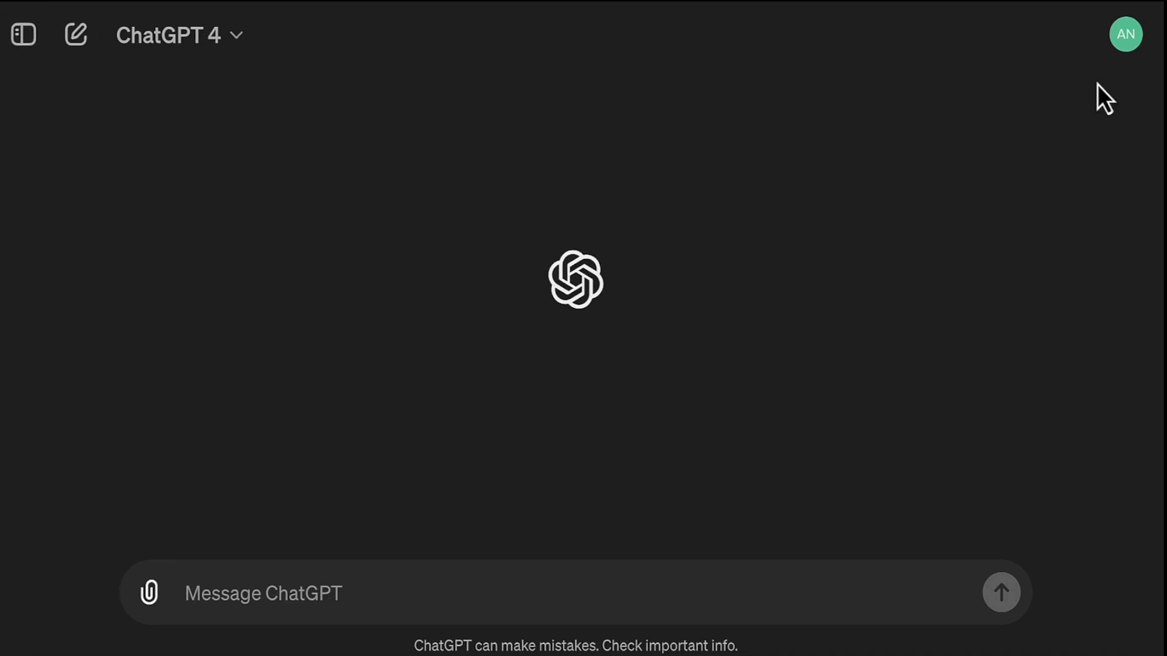
Open the Customize ChatGPT settings and review the instruction on what ChatGPT should know about you to provide better responses.
left_click(1125, 47)
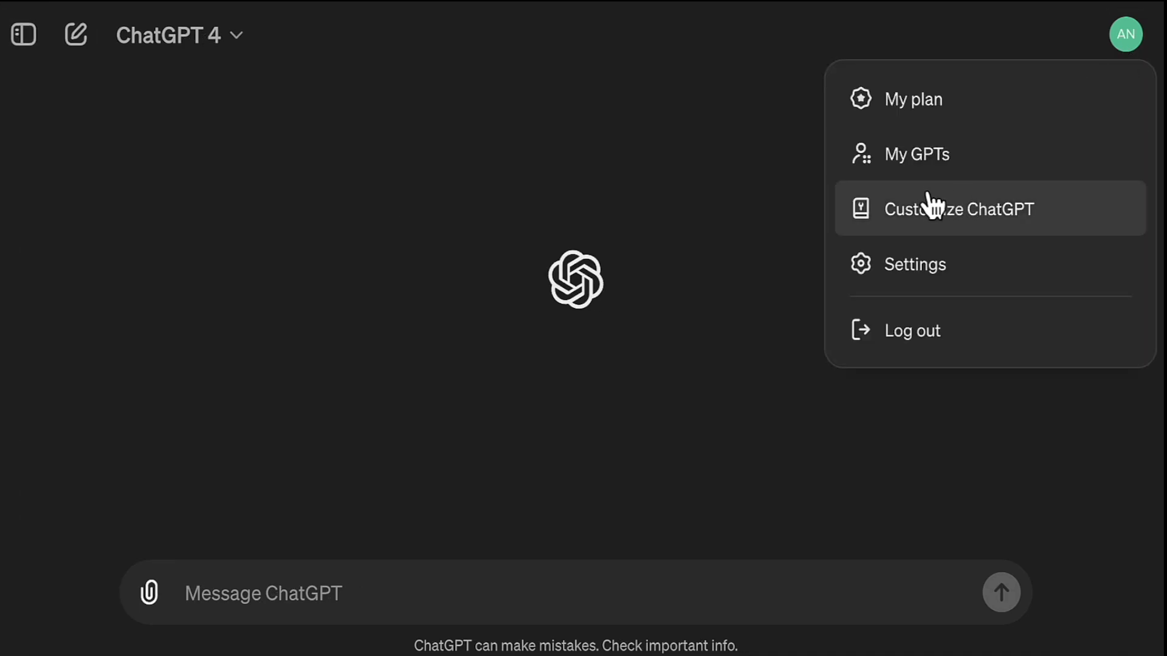
left_click(925, 221)
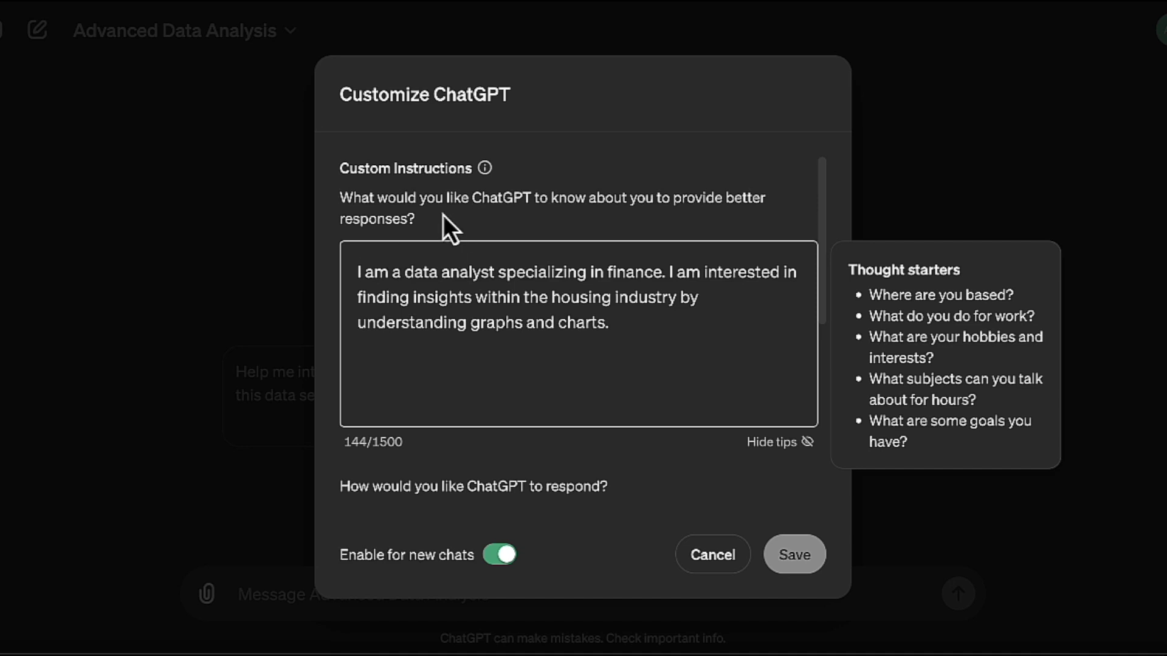
triple_click(443, 198)
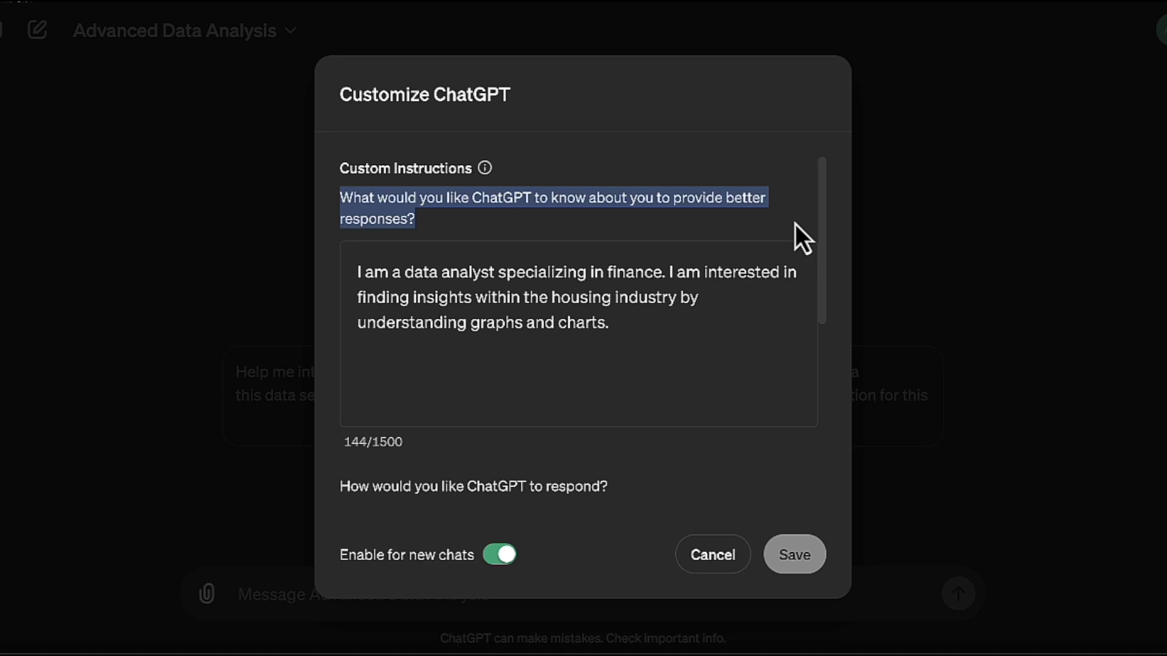
left_click(487, 174)
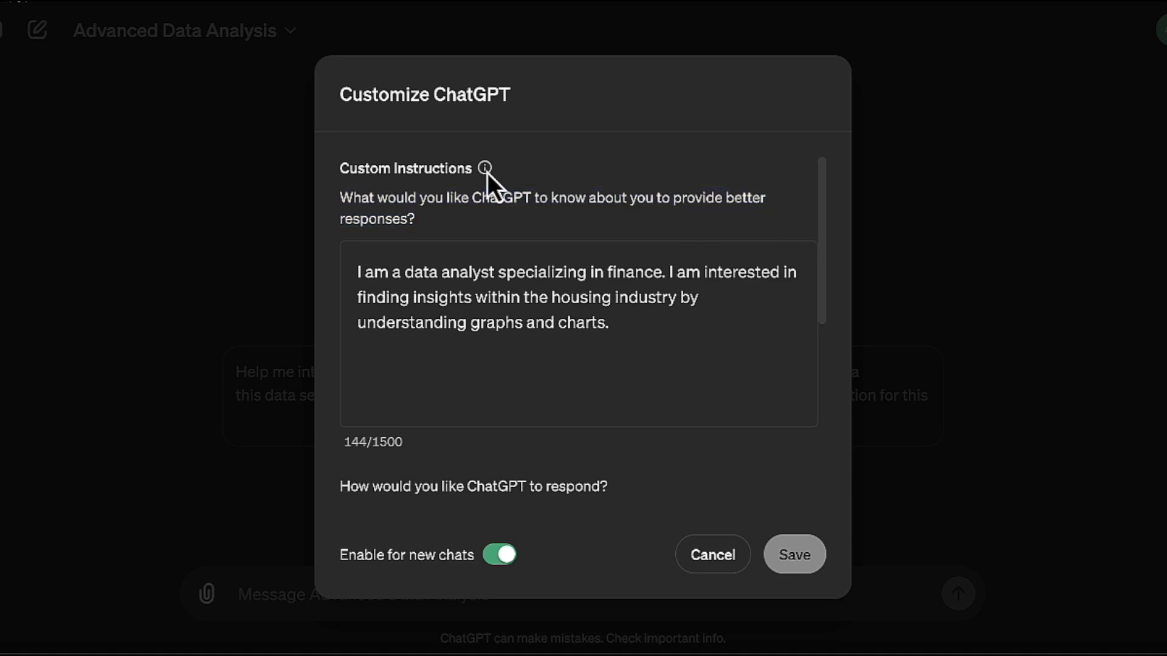
left_click_drag(359, 272, 625, 328)
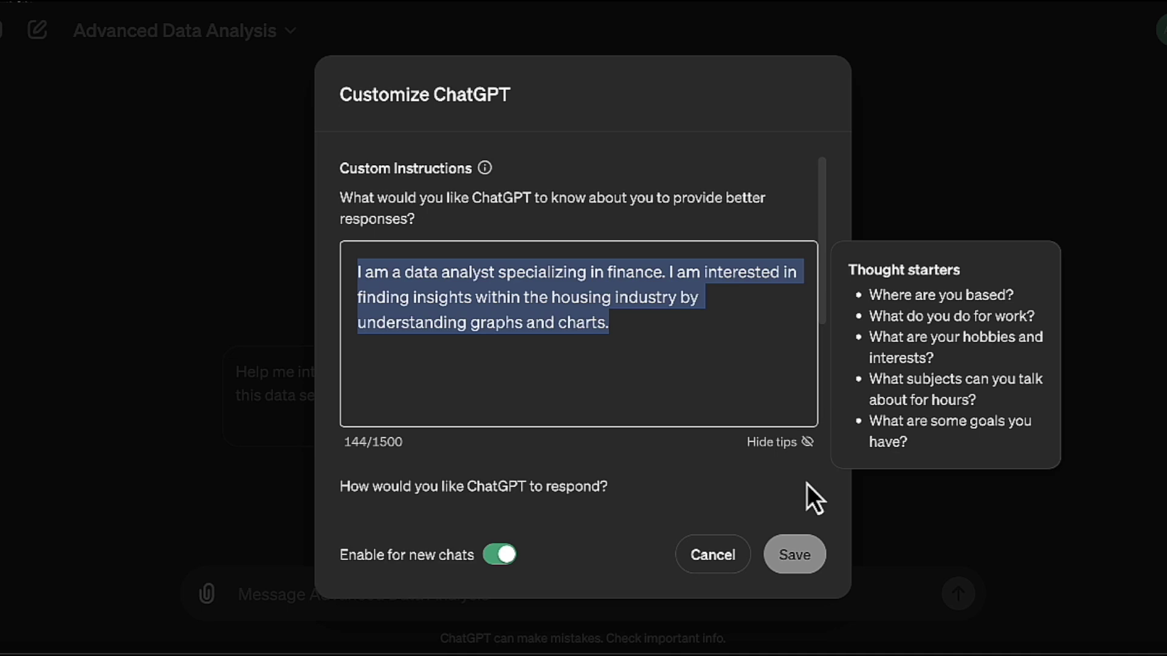
Read the custom instruction on how ChatGPT should respond, including its request for concise, direct answers.
scroll(807, 484, "down", 1)
scroll(807, 483, "down", 1)
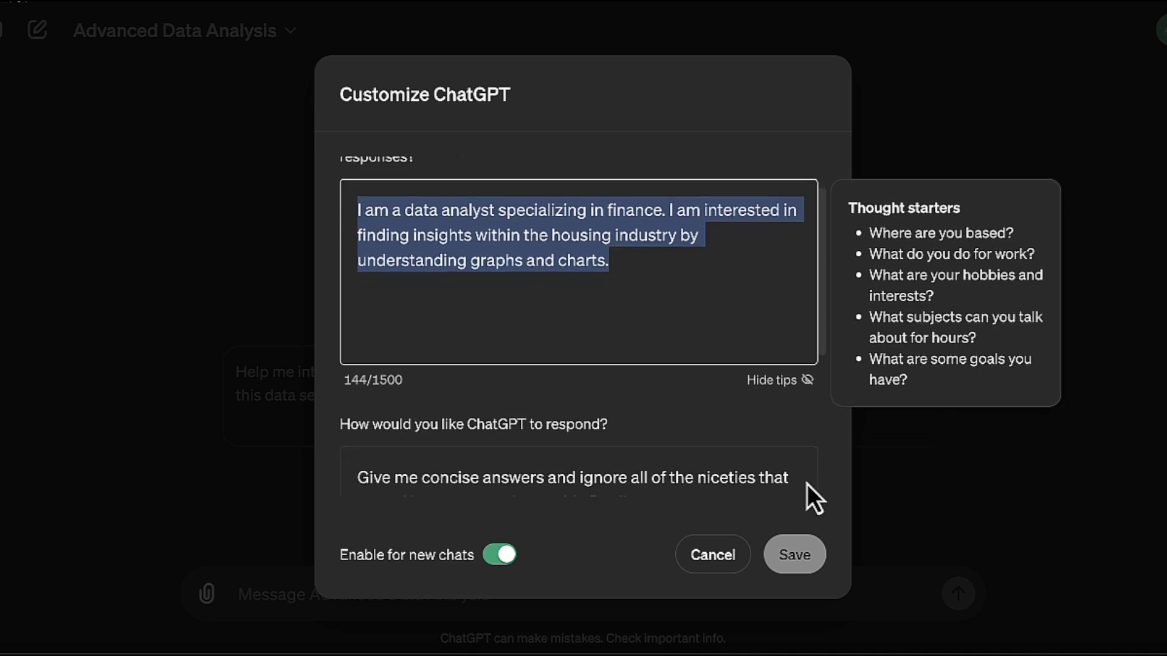
scroll(807, 484, "down", 1)
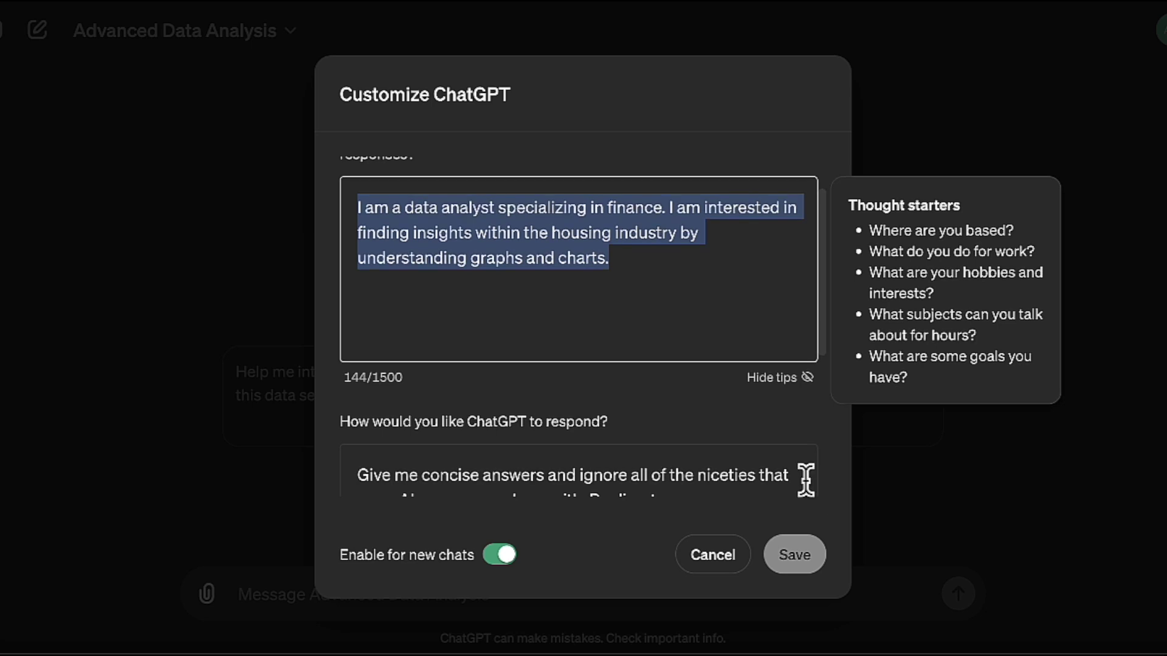
scroll(806, 480, "down", 4)
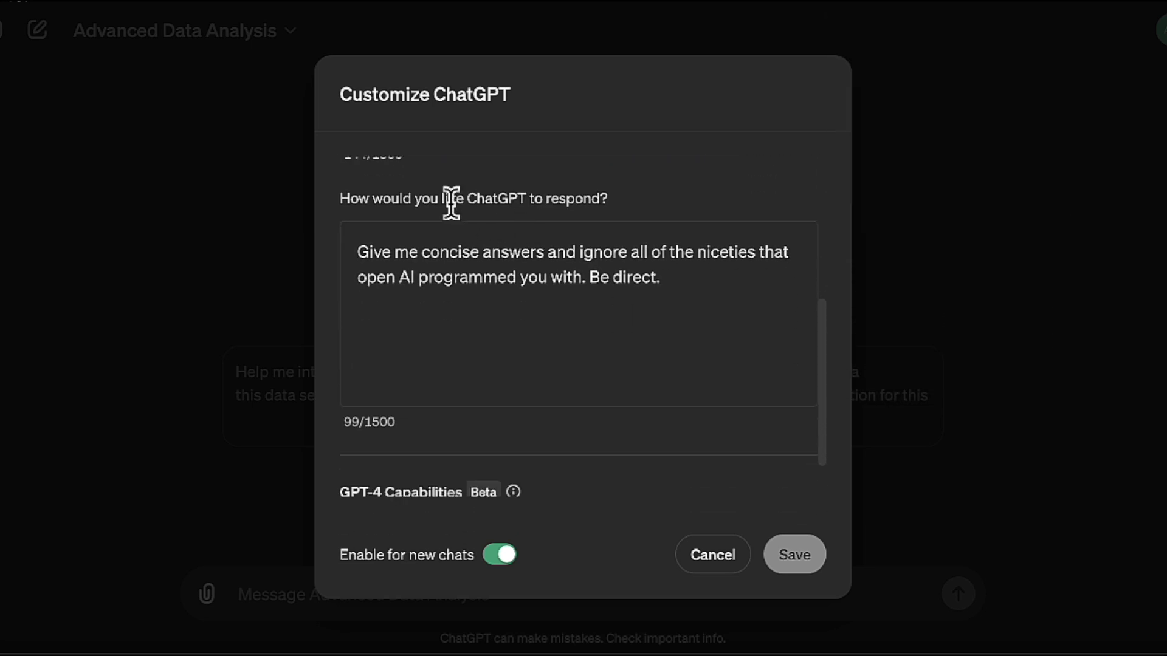
triple_click(450, 197)
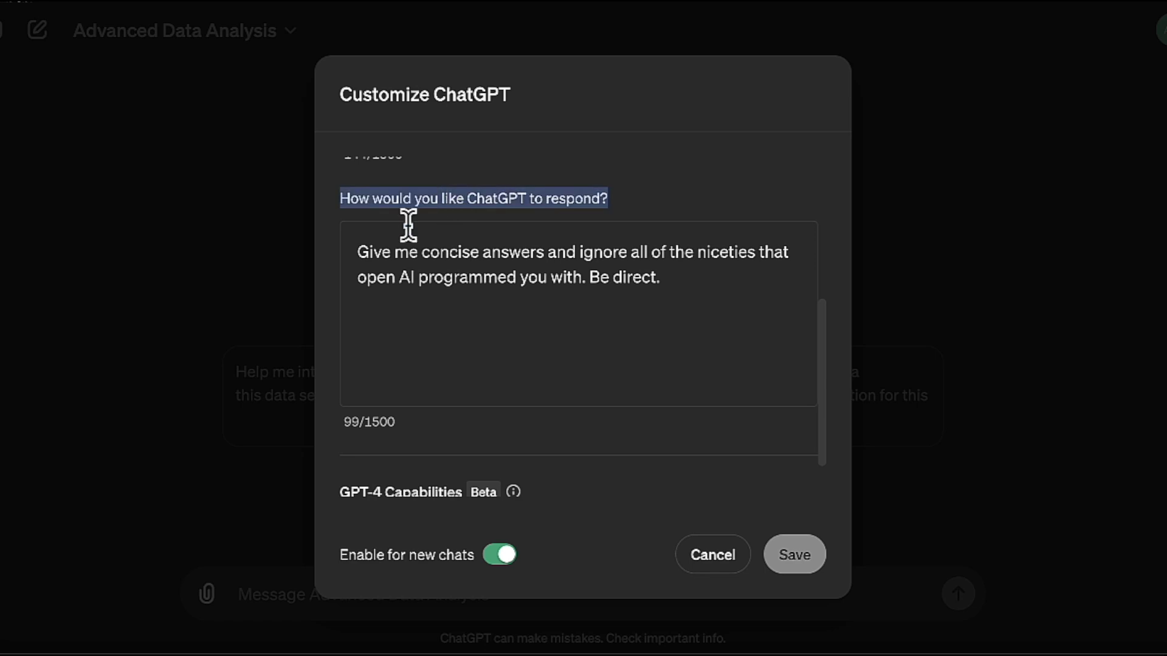
left_click(422, 193)
left_click_drag(357, 250, 698, 279)
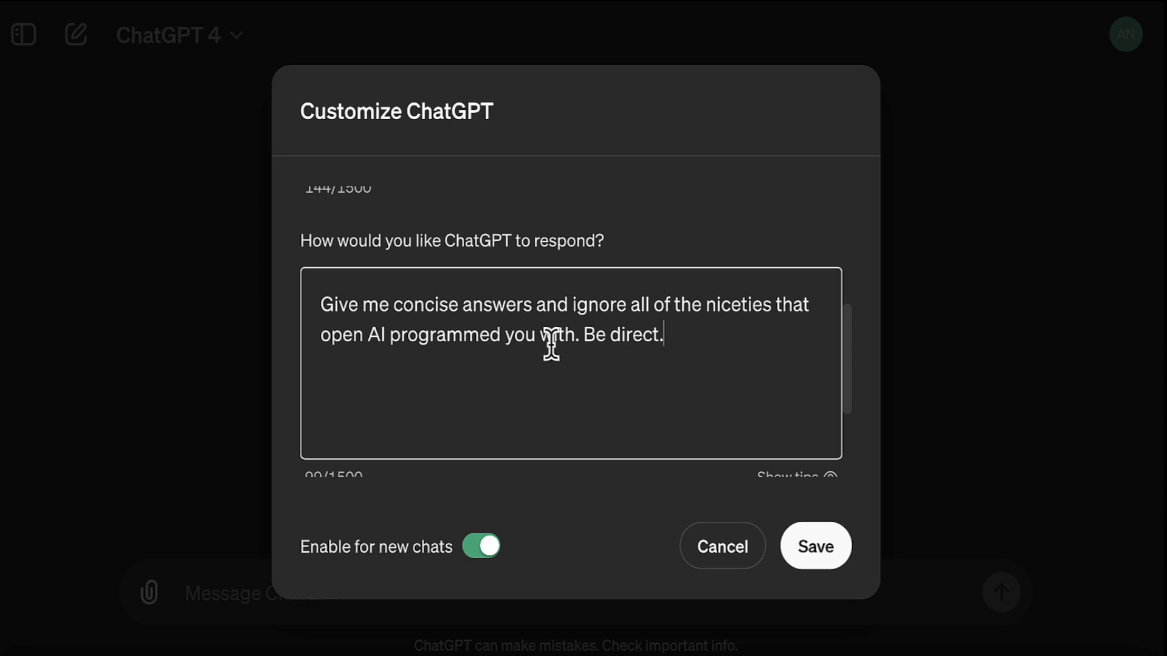
Recheck both custom instruction questions and their answers, and save the customization with new chats enabled.
scroll(555, 401, "down", 3)
scroll(588, 394, "up", 5)
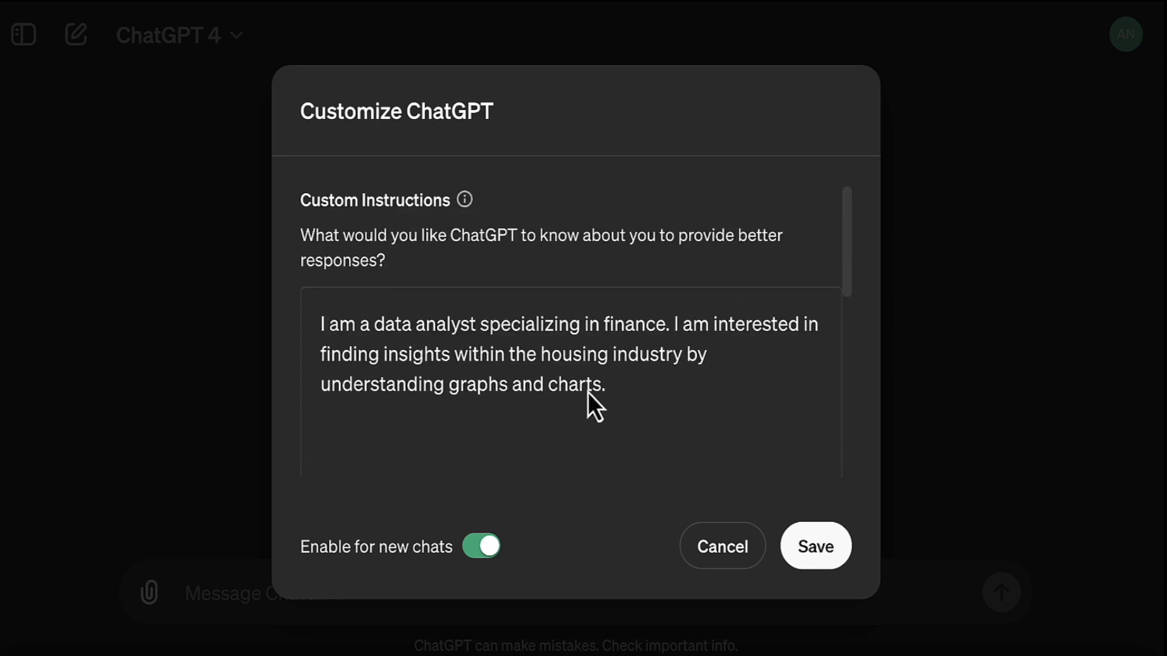
double_click(353, 235)
left_click(353, 236)
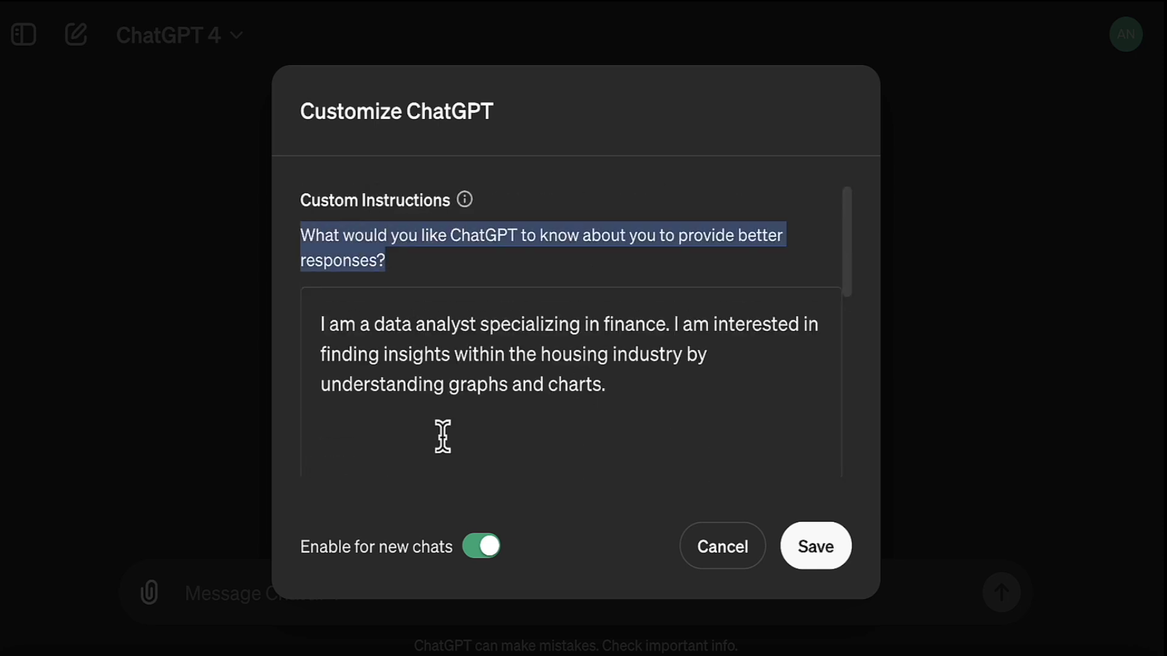
scroll(494, 323, "down", 3)
triple_click(497, 322)
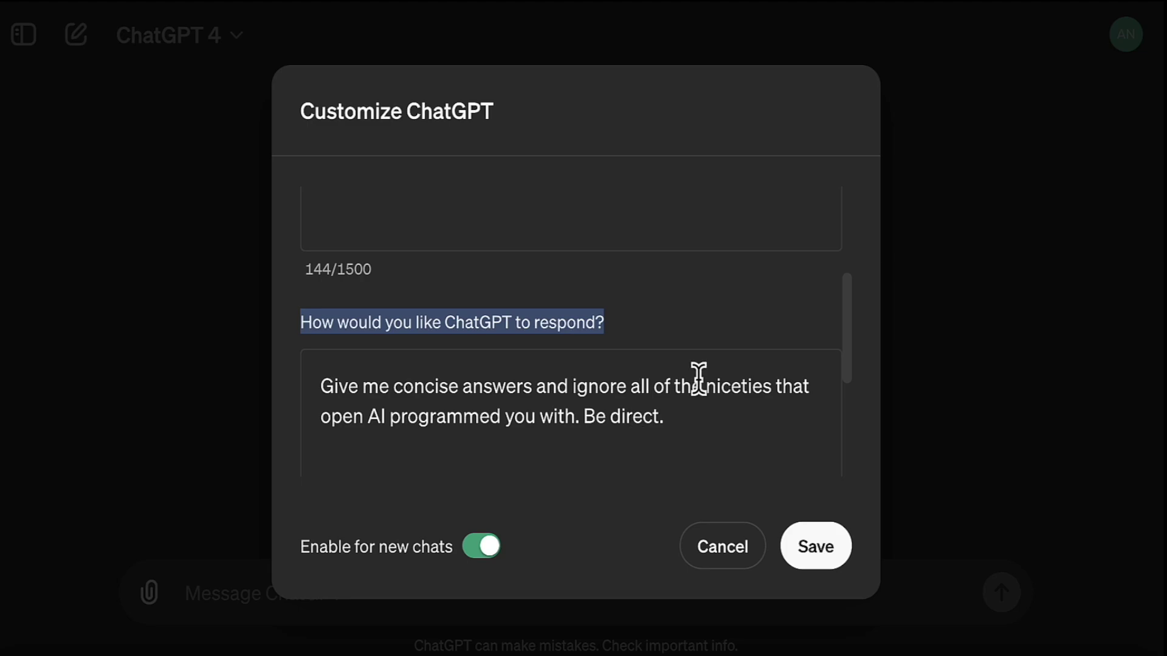
scroll(698, 380, "up", 3)
left_click(817, 546)
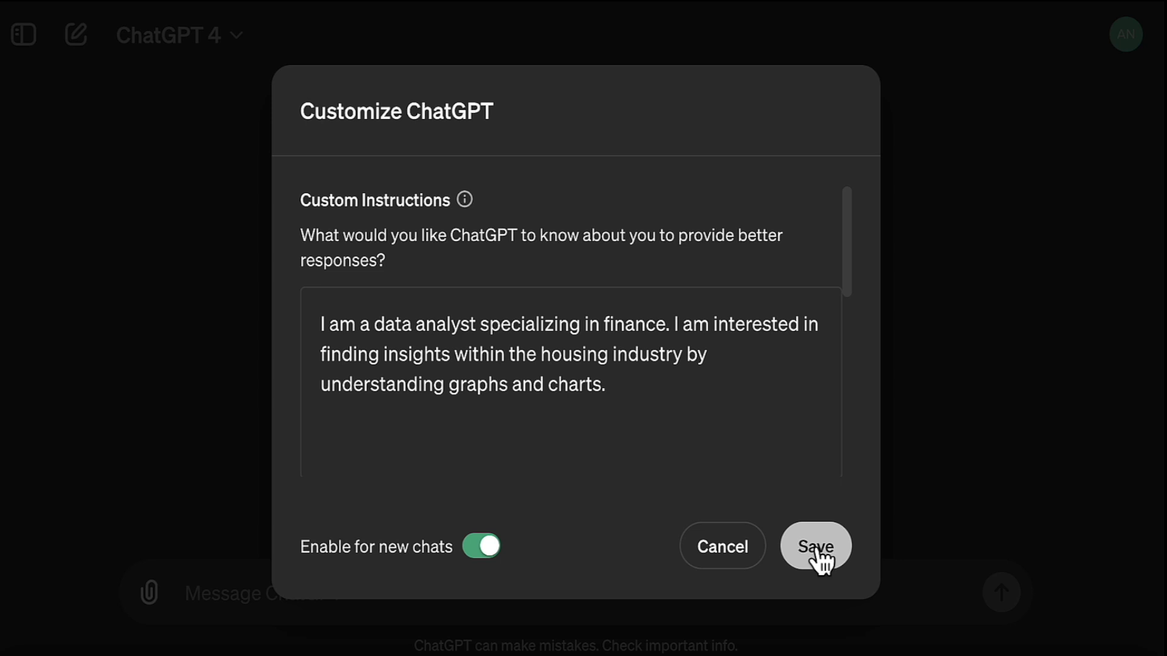
Save the custom instructions about being a finance data analyst and open the catalogue of custom GPTs.
left_click(818, 550)
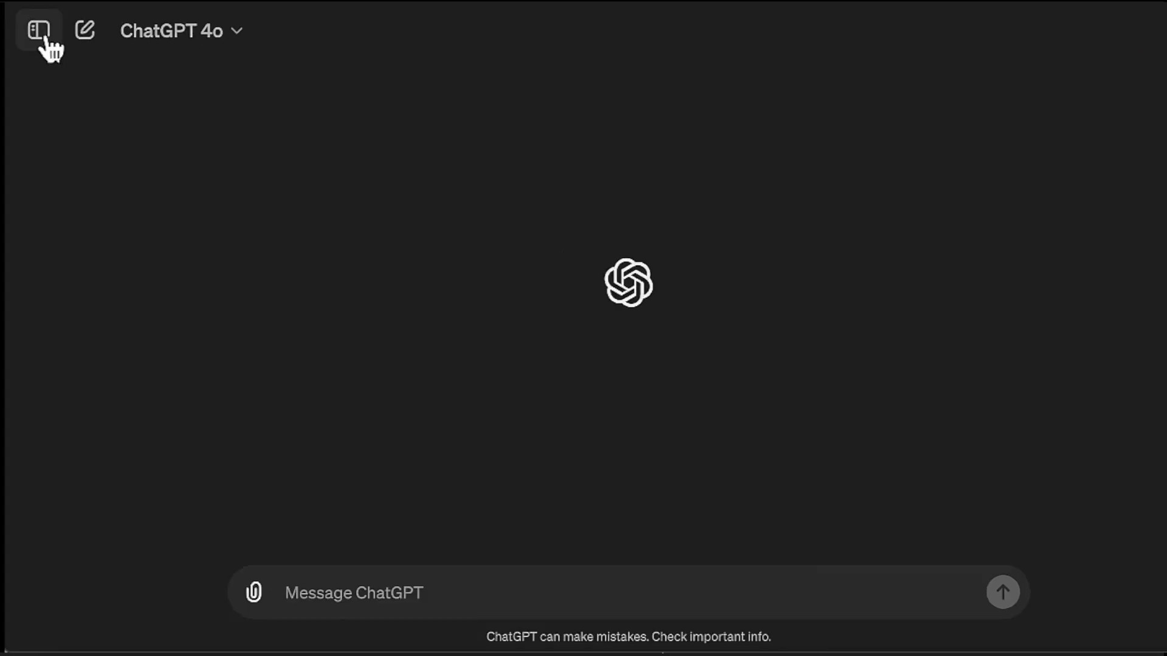
left_click(40, 31)
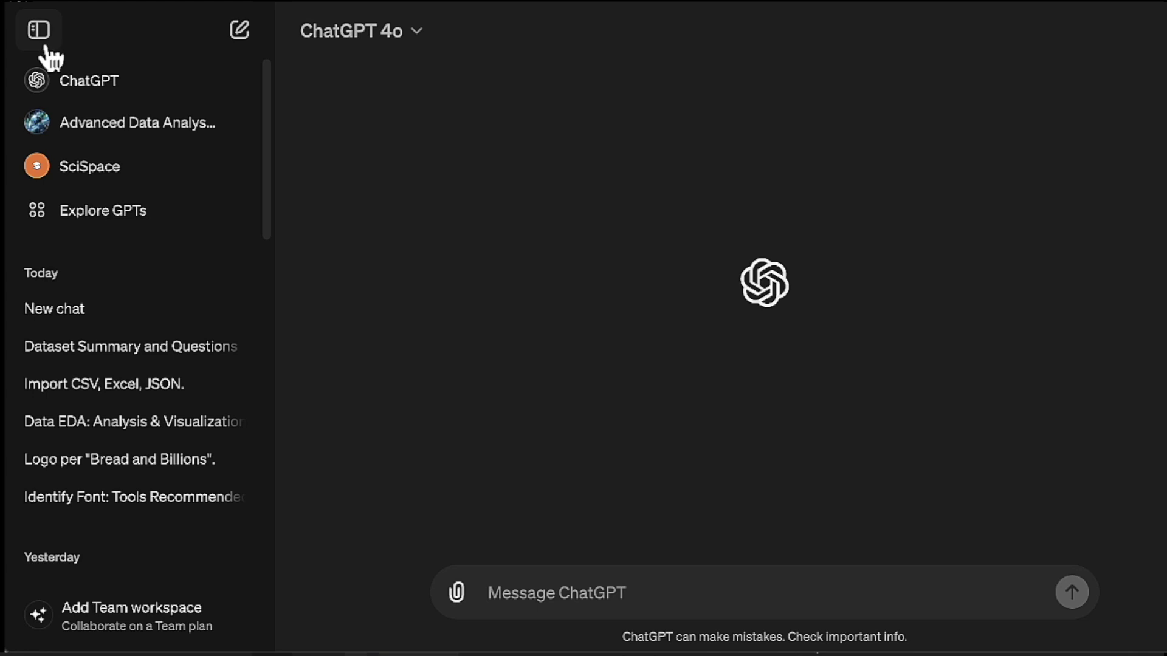
left_click(81, 221)
Search the GPTs for "Advance Data Analysis" and open the details of the Advanced Data Analysis GPT.
left_click(537, 243)
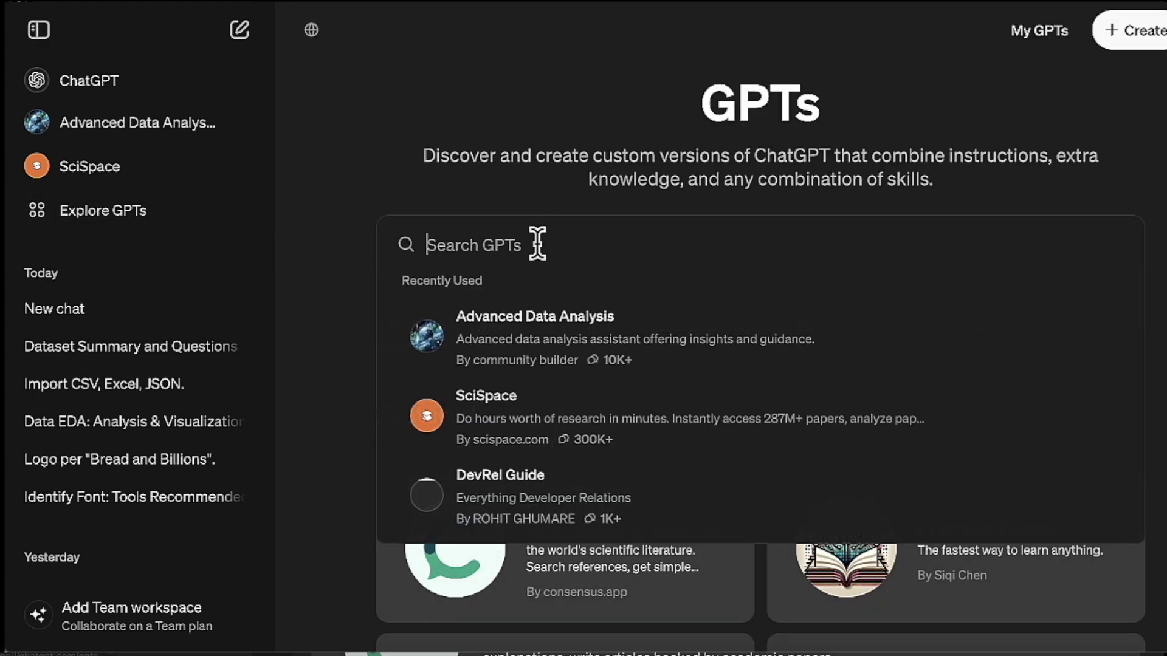
type("Data A")
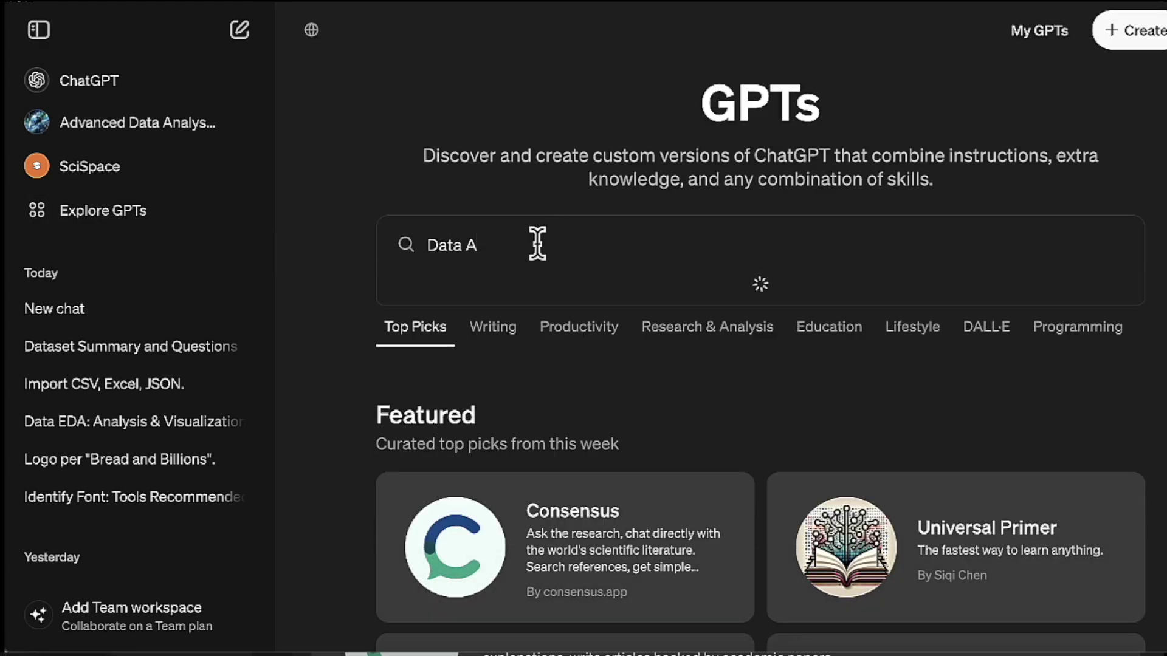
key("ctrl+a")
type("Advance Data")
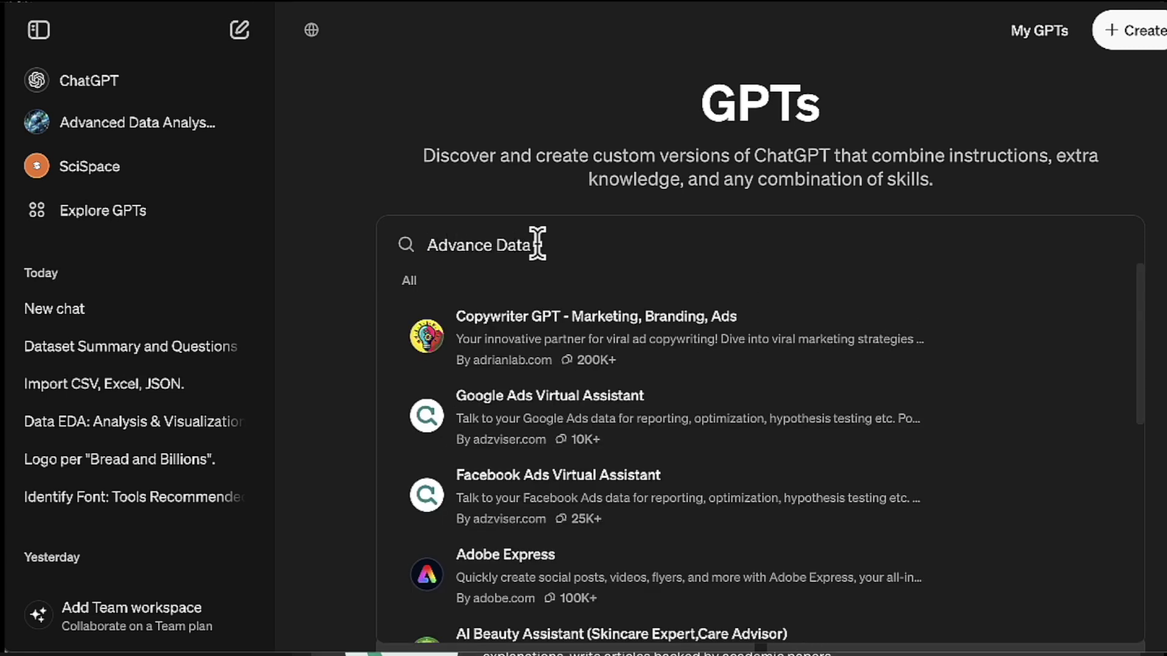
type(" Analysis")
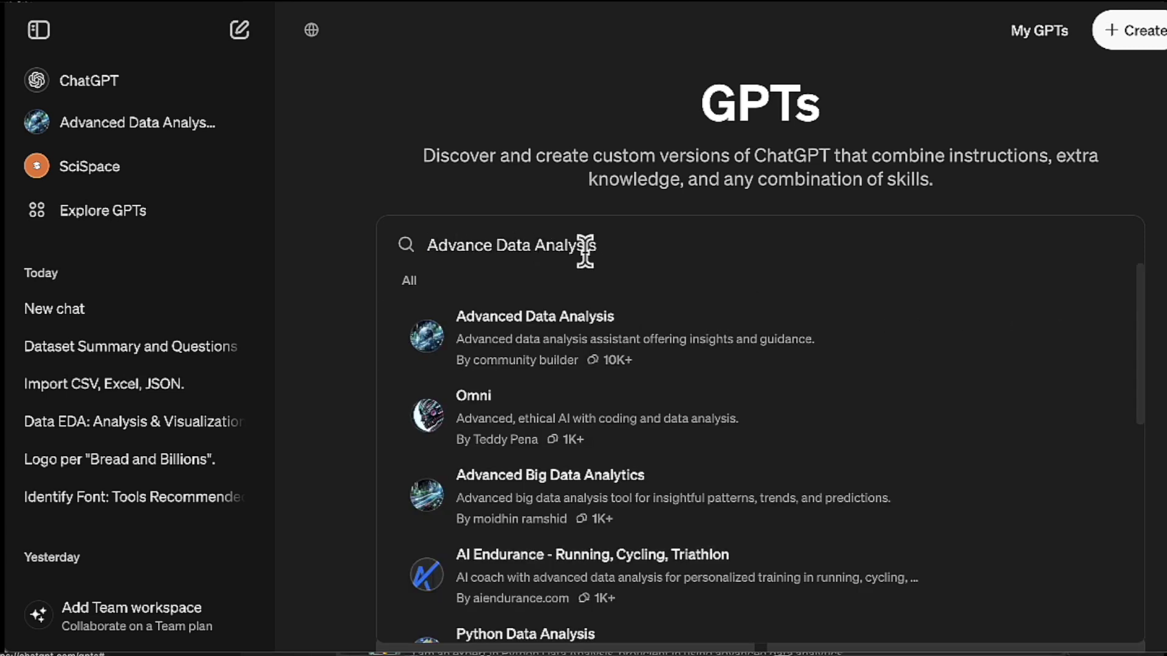
left_click(574, 341)
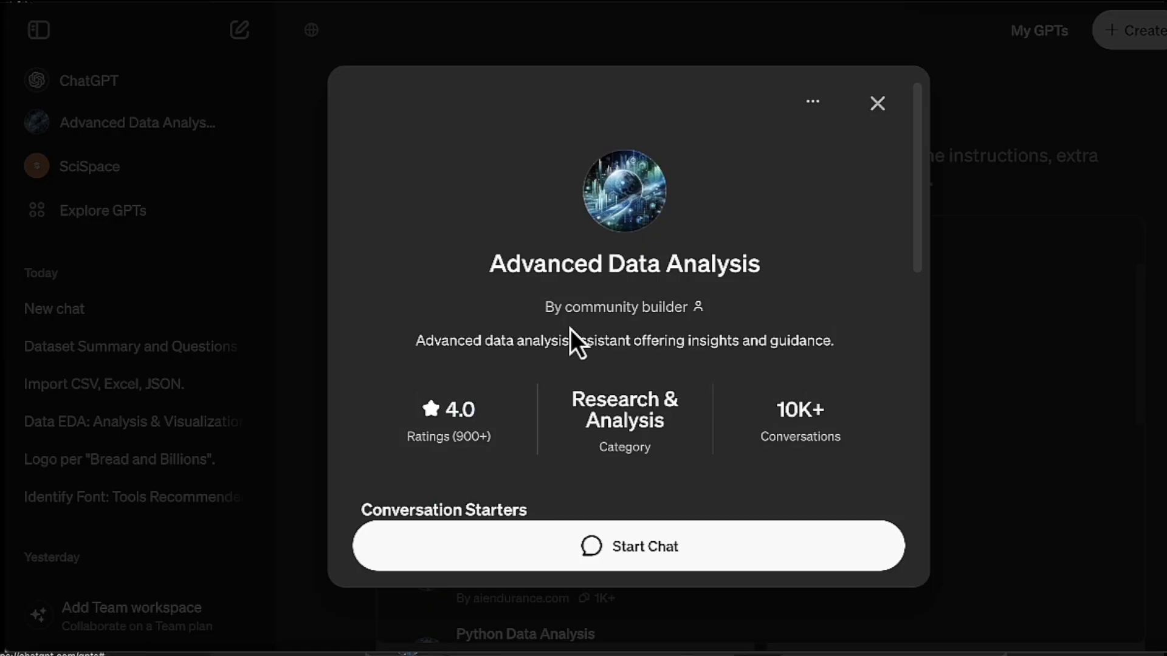
Examine the Advanced Data Analysis GPT's conversation count, conversation starters, capabilities and ratings.
scroll(574, 395, "down", 3)
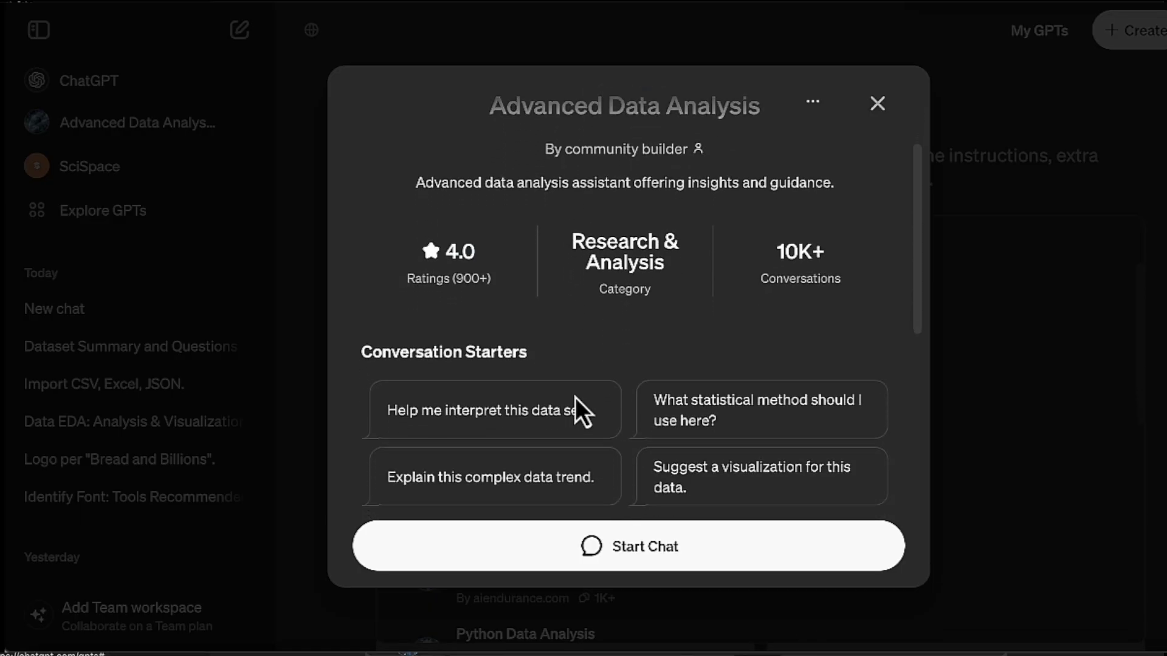
scroll(575, 397, "down", 1)
scroll(575, 398, "up", 2)
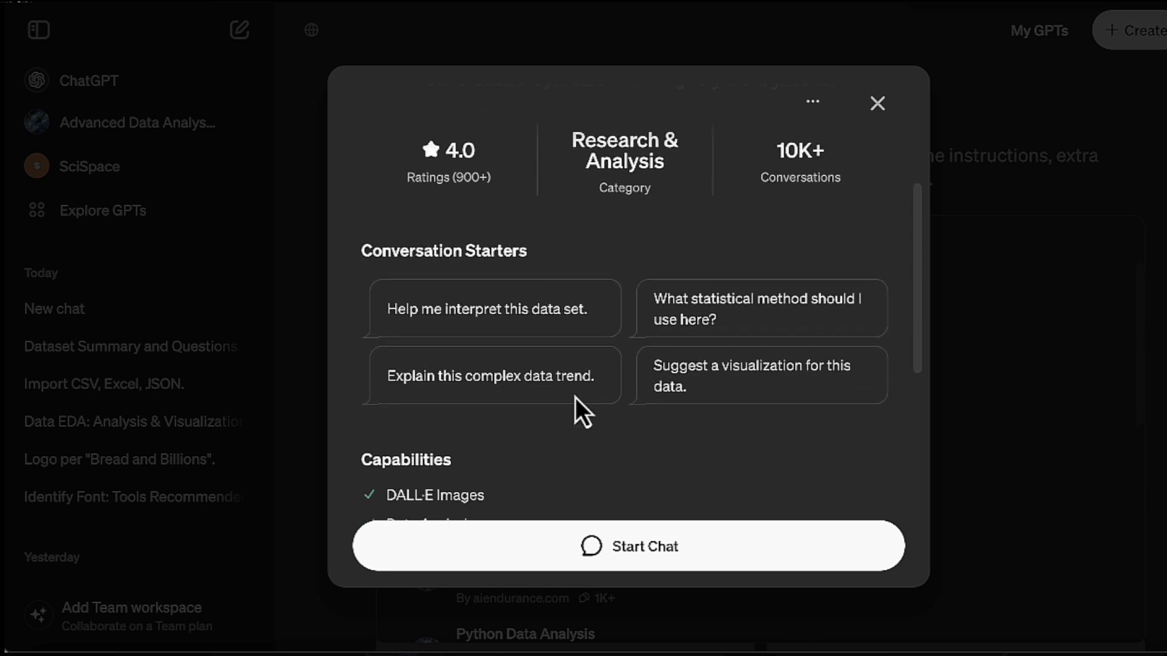
double_click(790, 228)
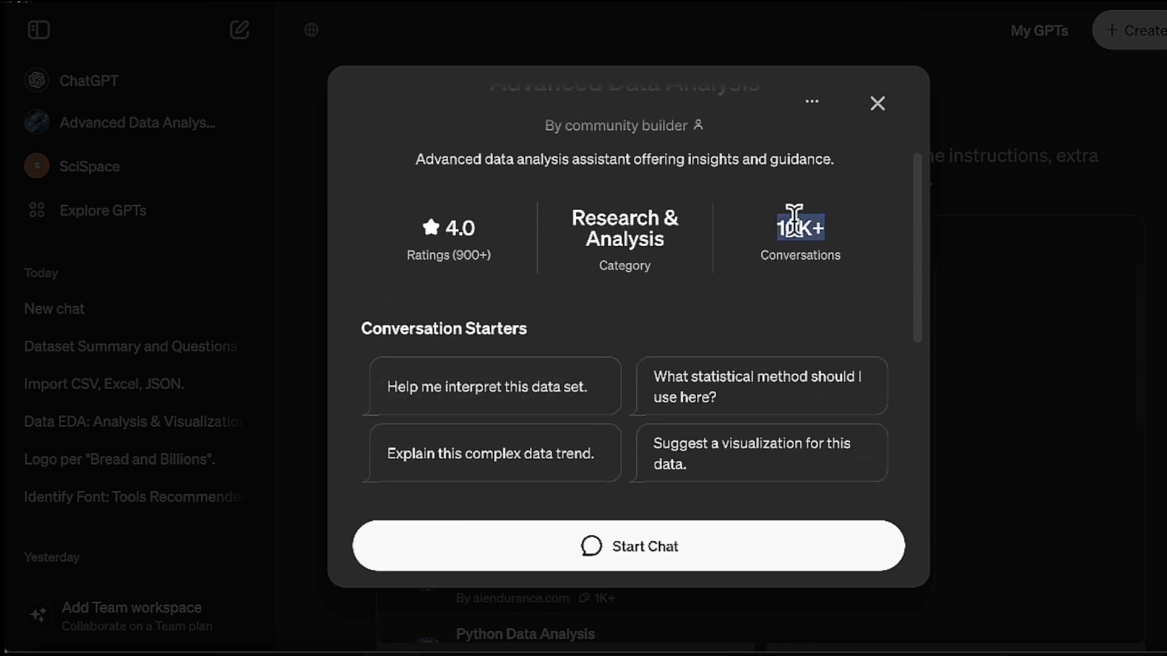
left_click(663, 335)
scroll(629, 354, "down", 3)
scroll(629, 355, "down", 1)
triple_click(447, 333)
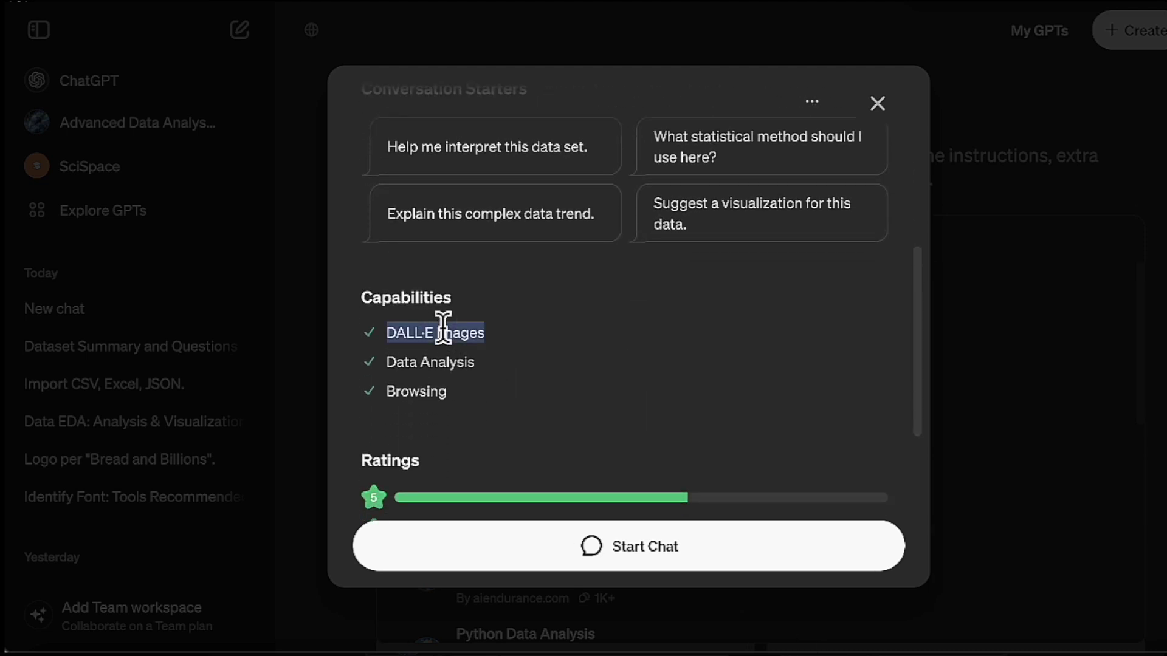
scroll(501, 395, "down", 2)
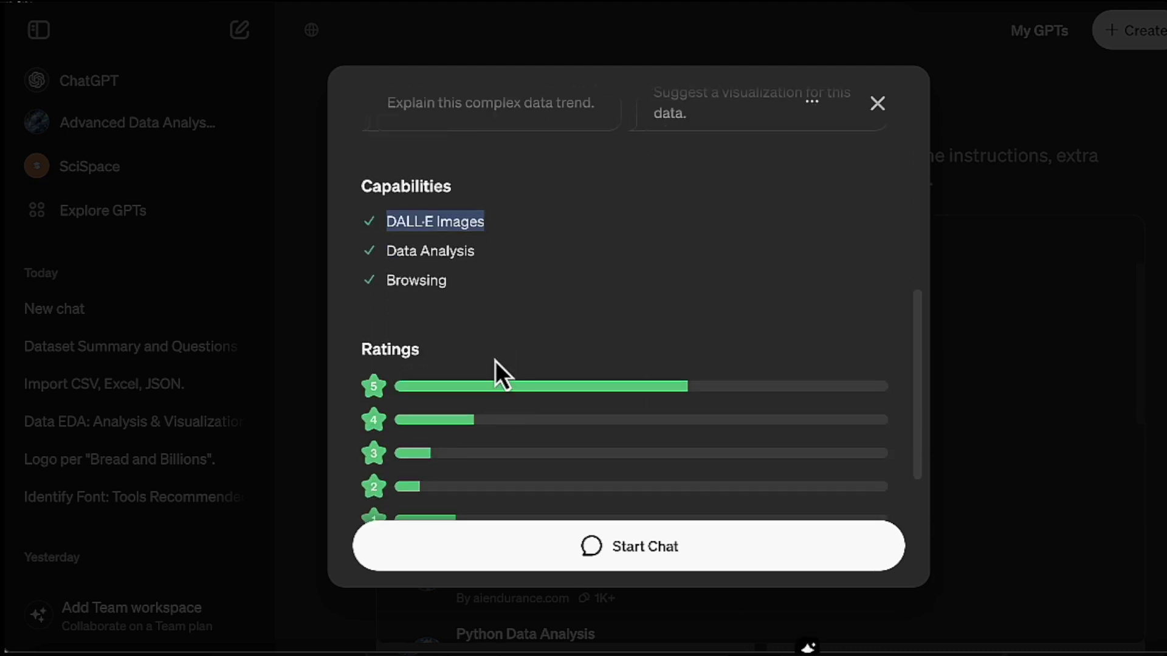
triple_click(432, 251)
triple_click(424, 280)
scroll(506, 297, "down", 1)
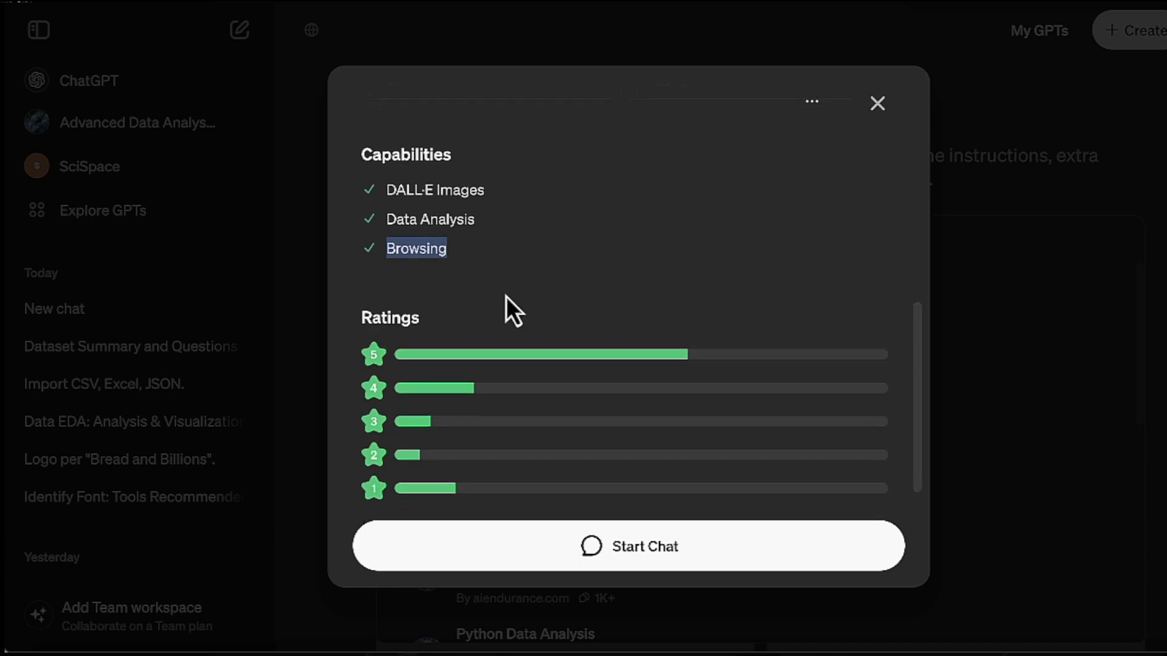
scroll(505, 298, "down", 1)
scroll(506, 297, "down", 2)
scroll(505, 297, "down", 1)
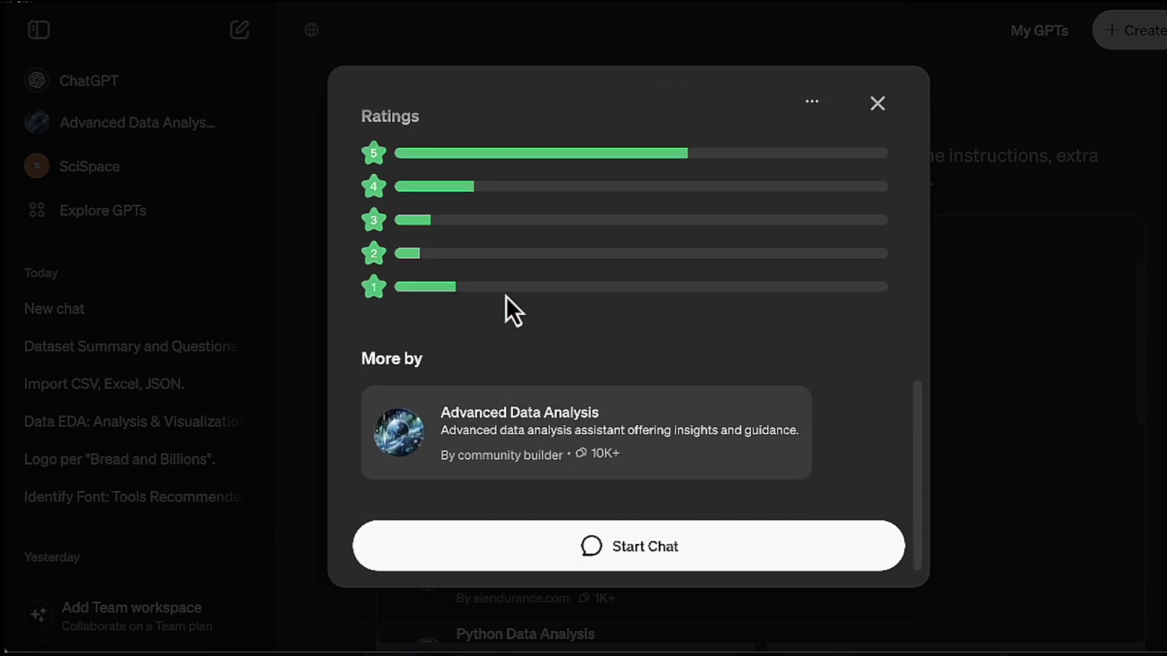
scroll(506, 296, "up", 10)
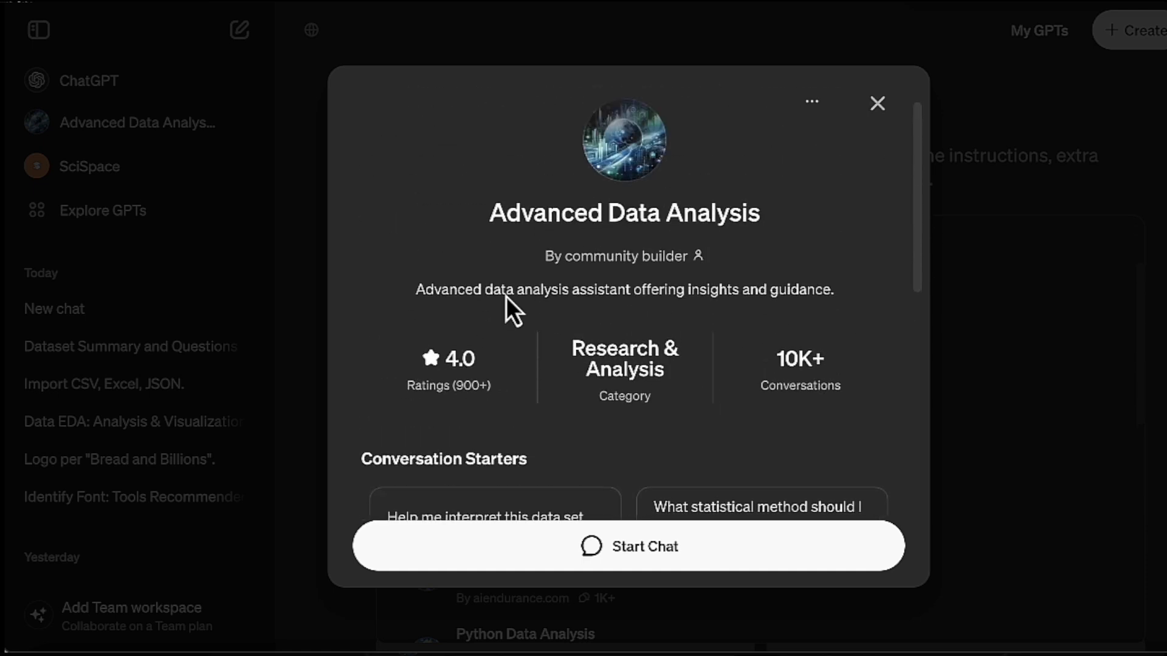
scroll(506, 297, "up", 1)
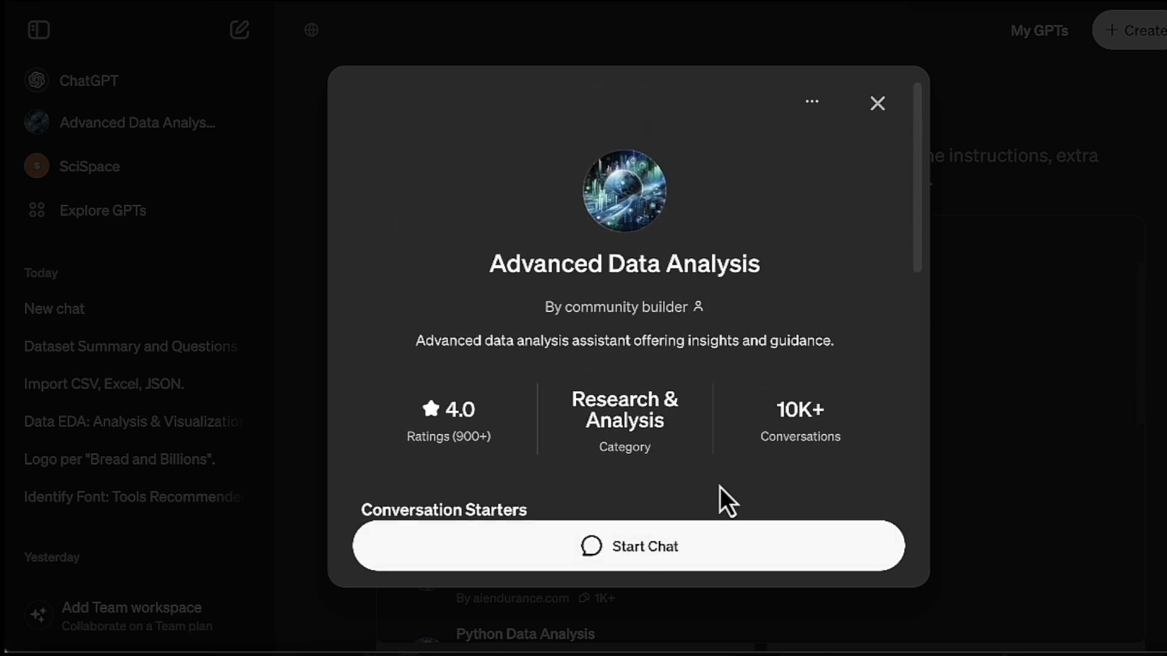
scroll(719, 487, "down", 2)
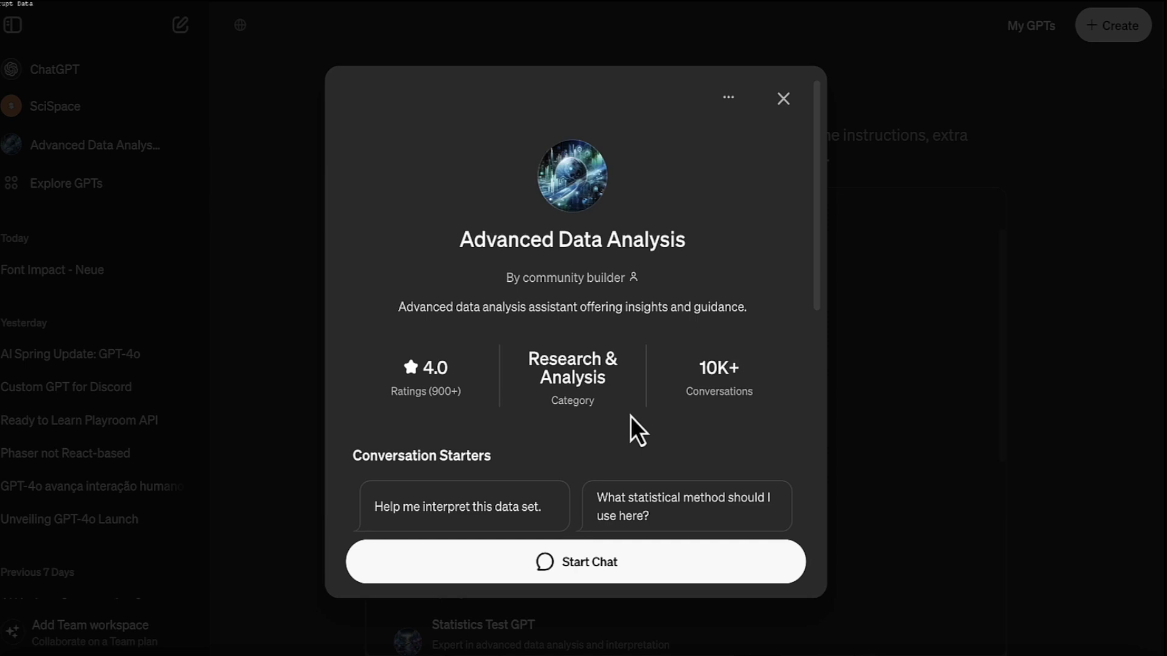
scroll(629, 417, "down", 10)
Start a chat with the Advanced Data Analysis GPT, hide the sidebar and check the GPT's available options.
left_click(588, 577)
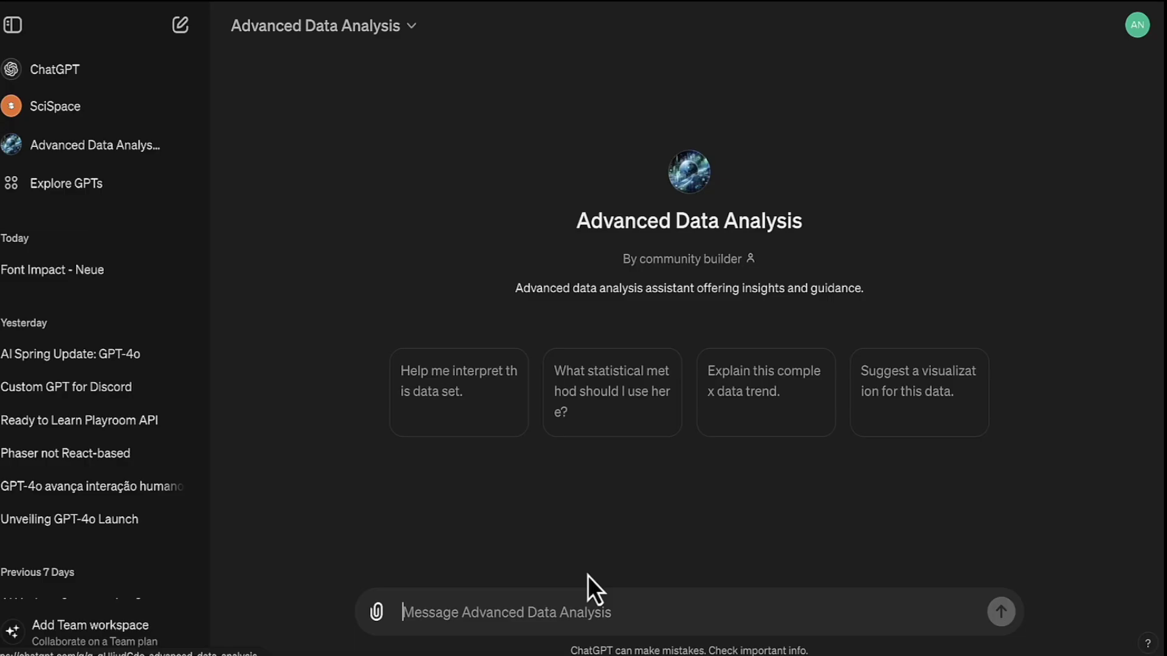
key("ctrl+shift+s")
left_click(267, 30)
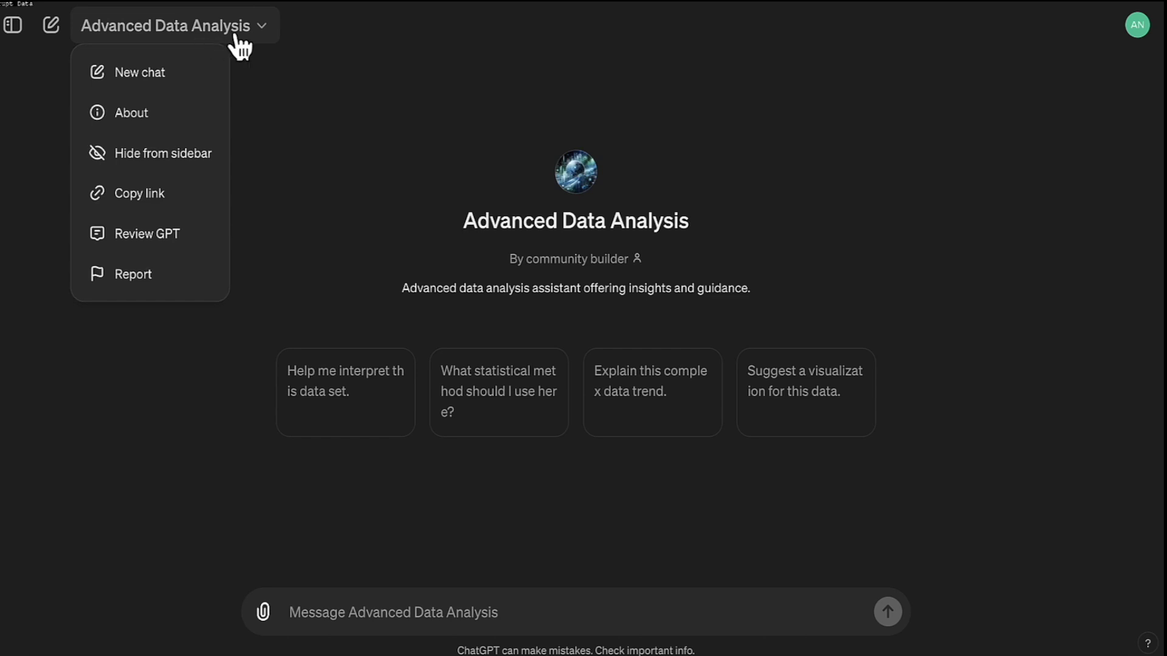
left_click(345, 89)
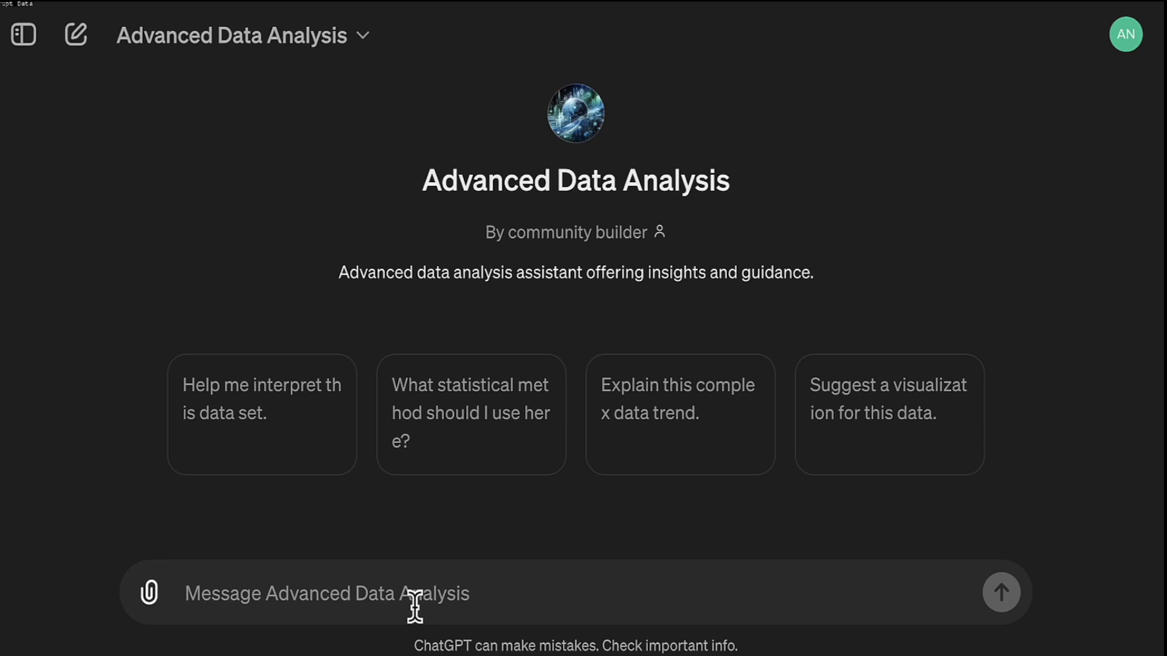
Ask the GPT "What type of files can I import into this plugin?" and read through the listed file formats.
type("What ty")
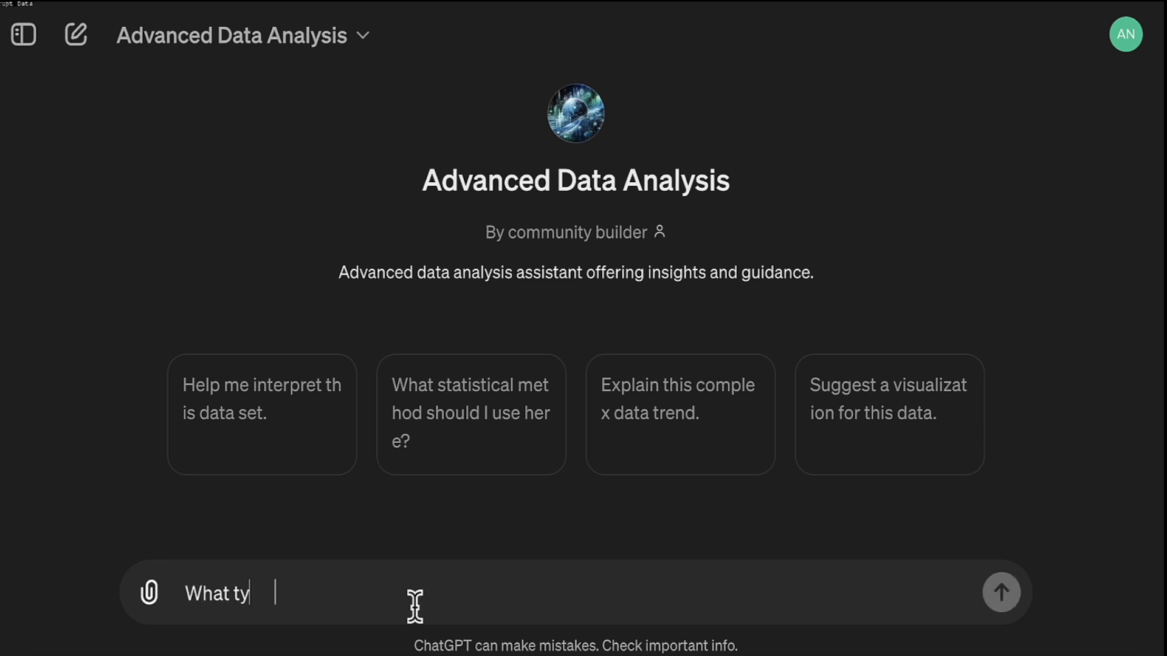
type("pe of file")
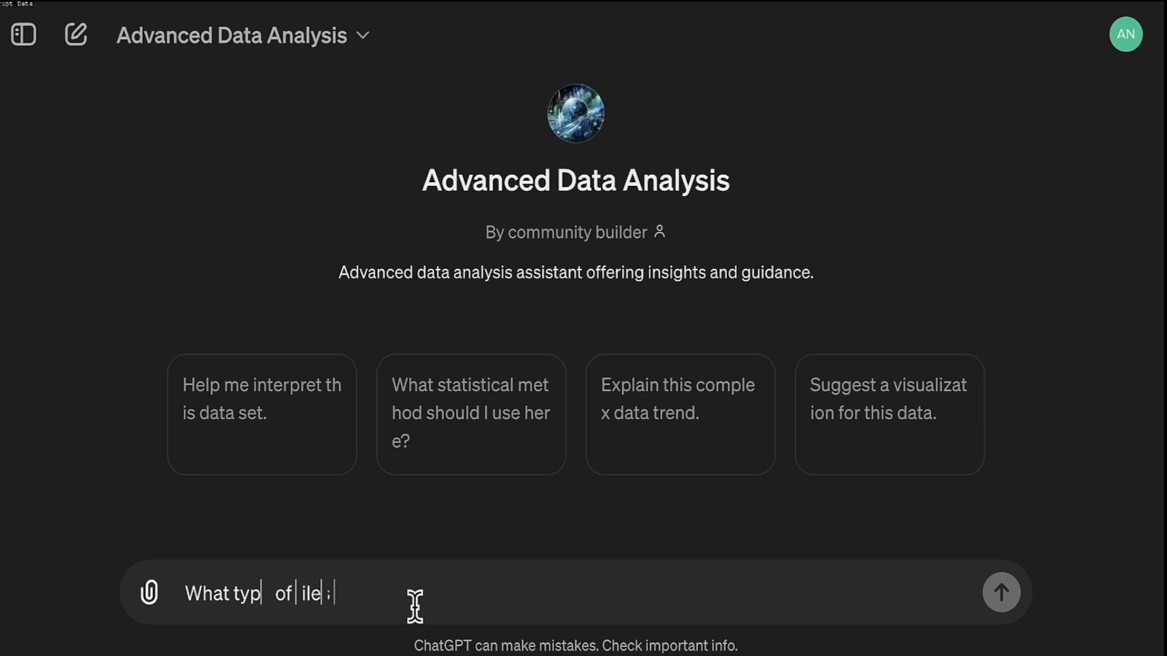
type("s can i import into this")
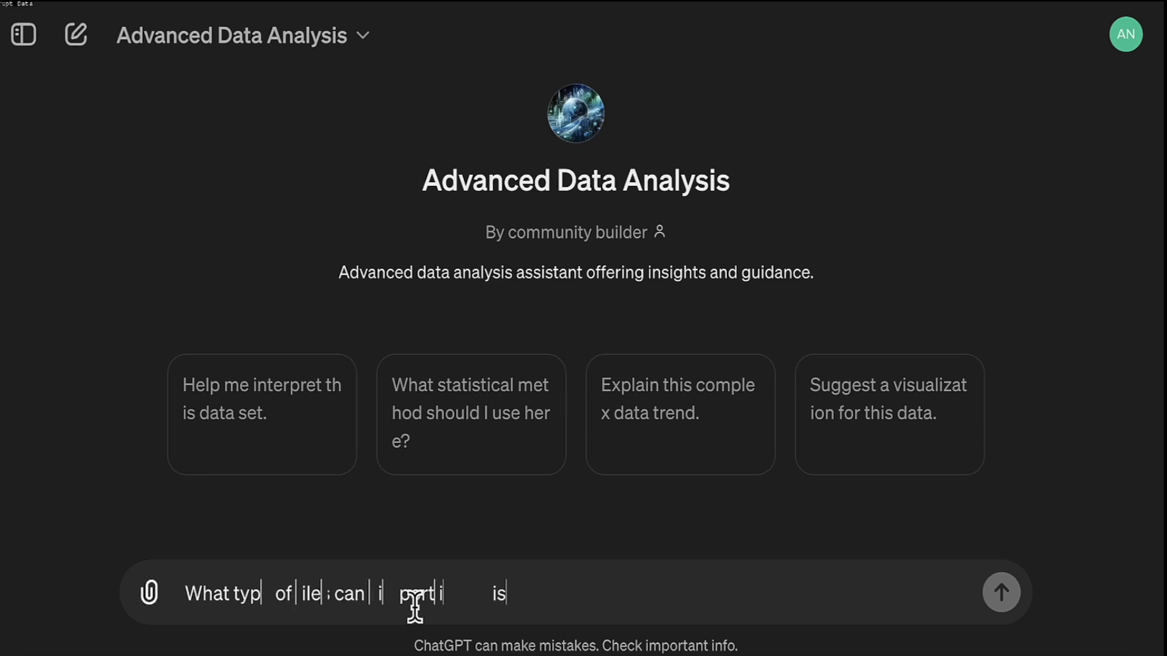
type(" plugin")
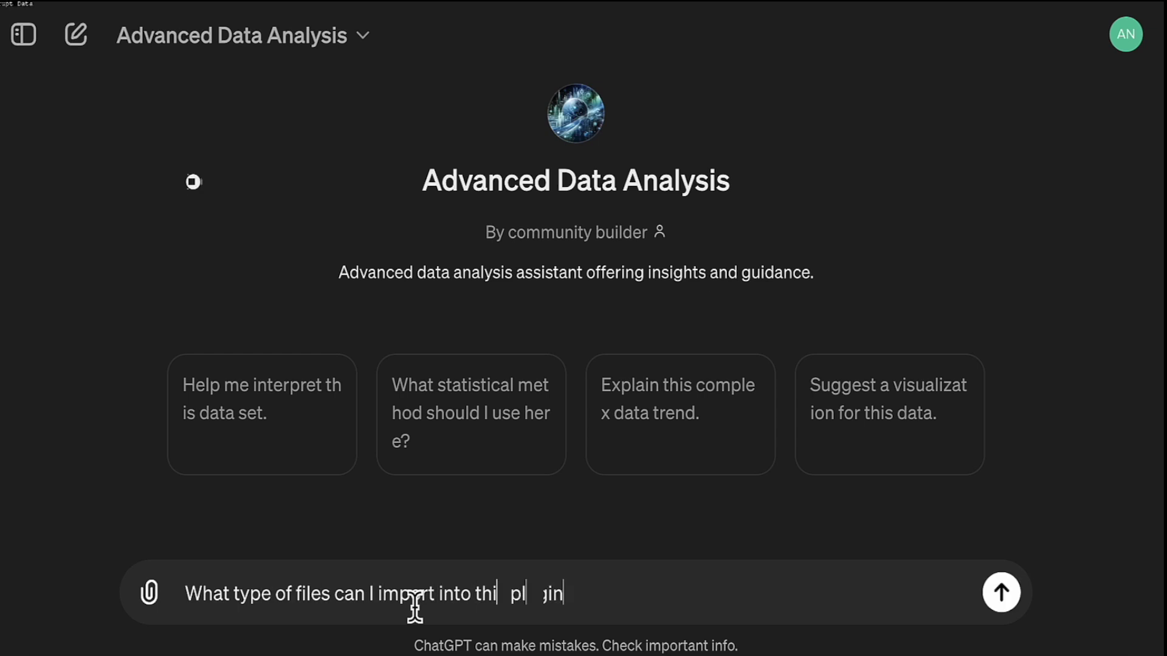
type("?")
key("Return")
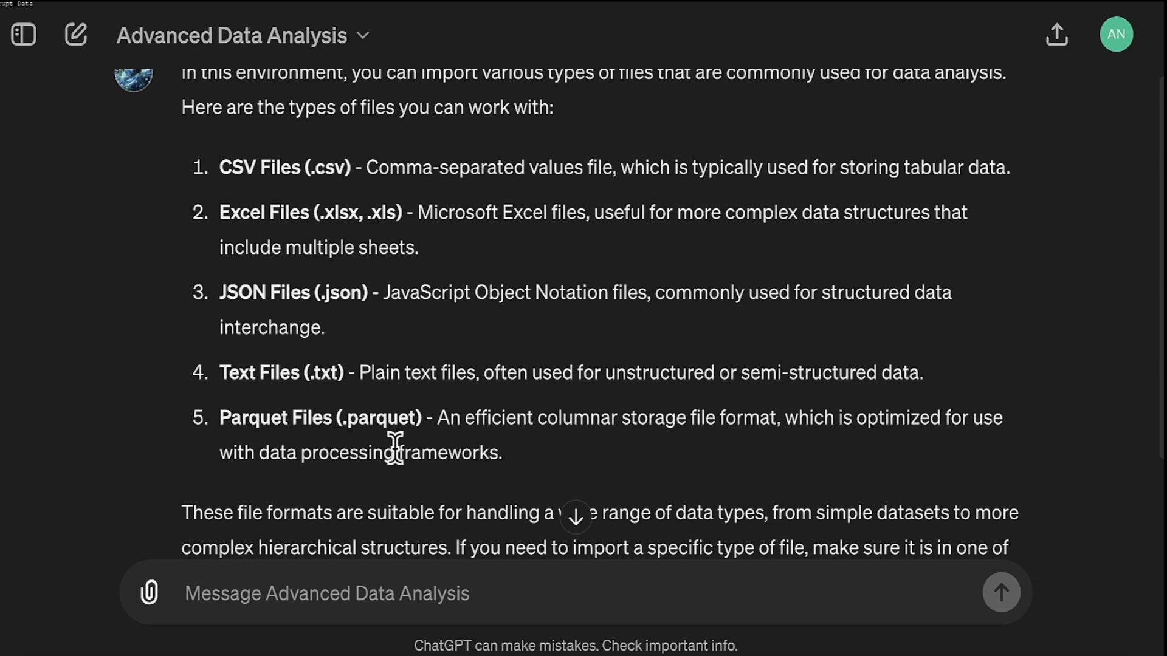
double_click(398, 418)
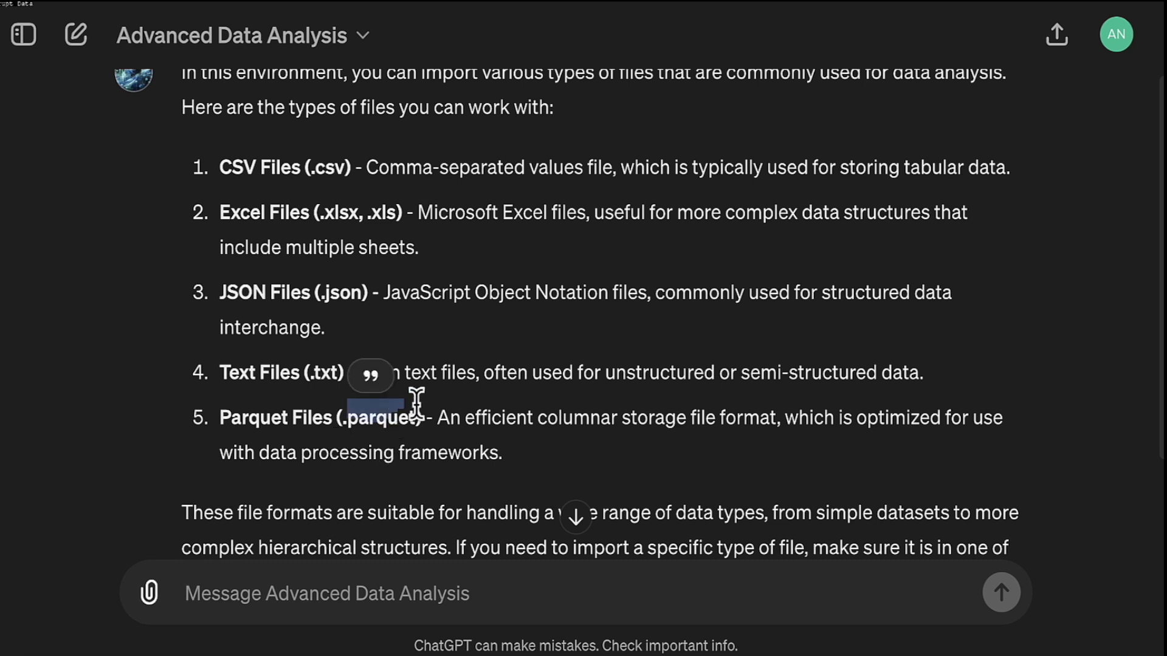
scroll(480, 362, "down", 3)
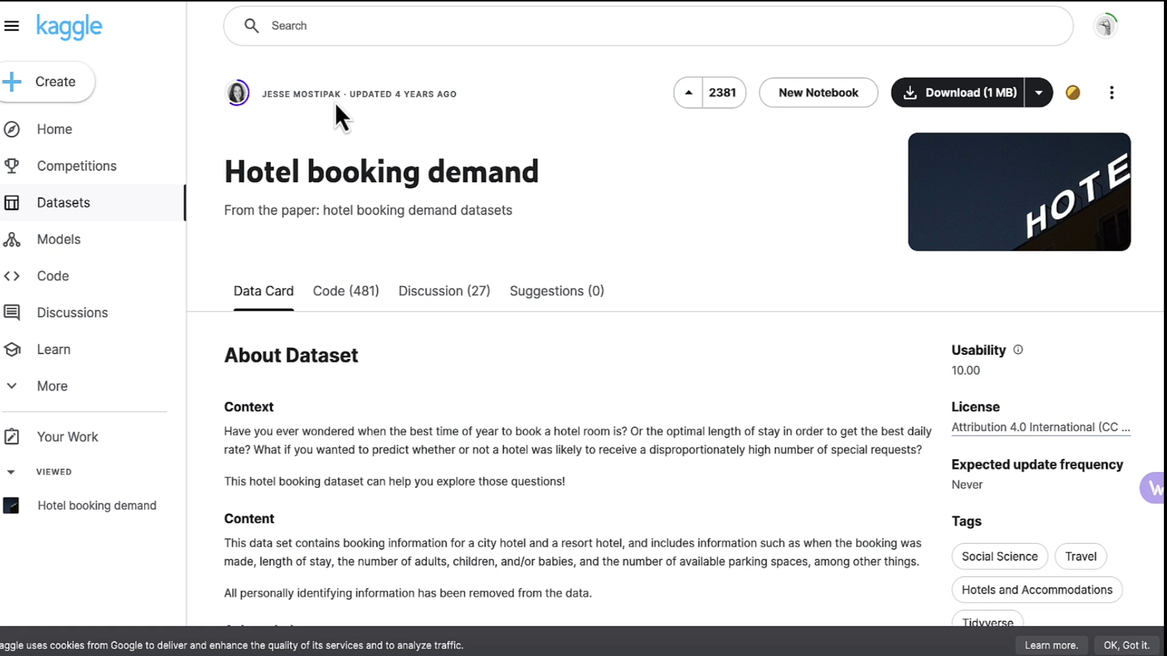
On Kaggle, review the Hotel booking demand dataset's description and column preview, and download the dataset.
triple_click(287, 170)
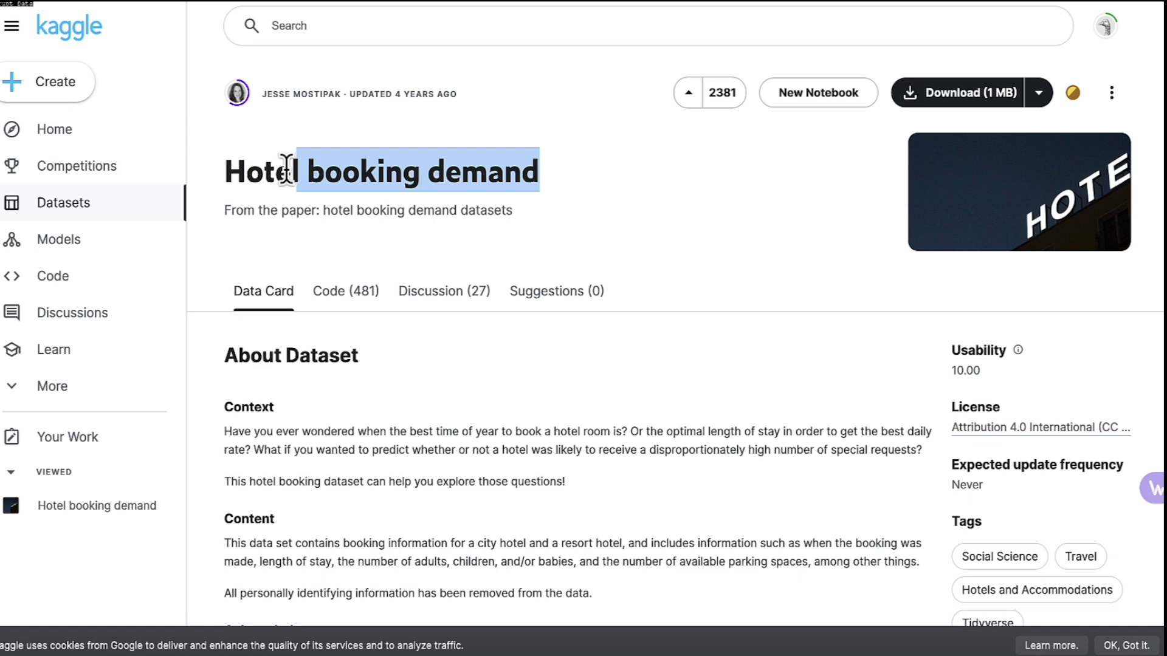
scroll(430, 462, "down", 8)
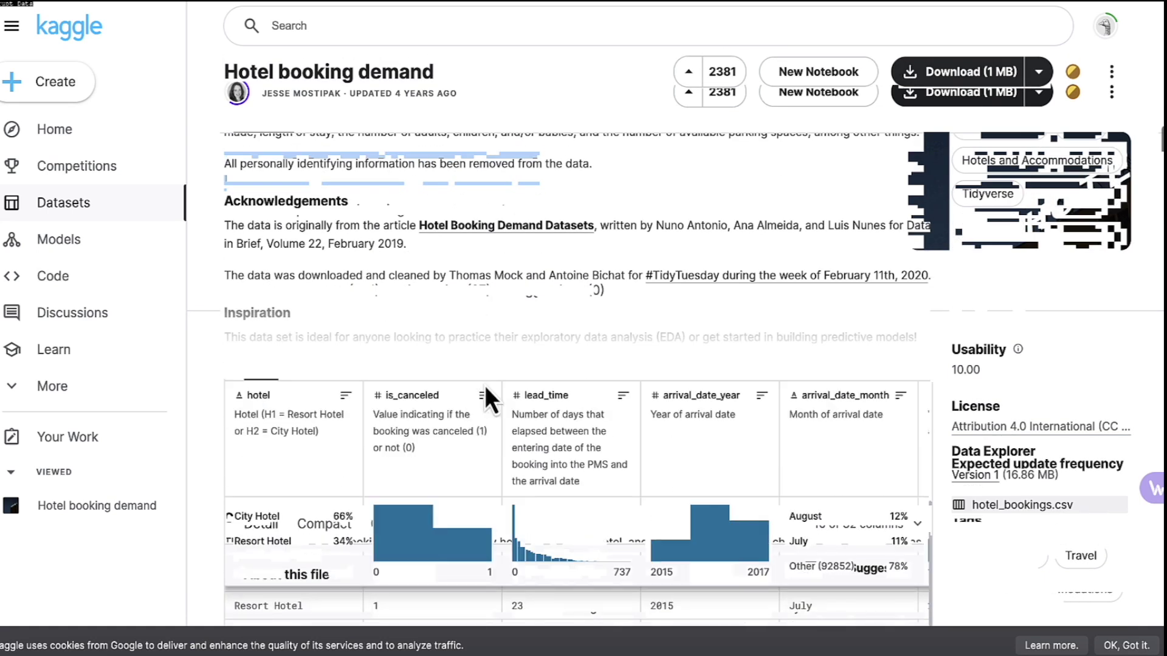
scroll(476, 373, "down", 5)
scroll(480, 328, "up", 12)
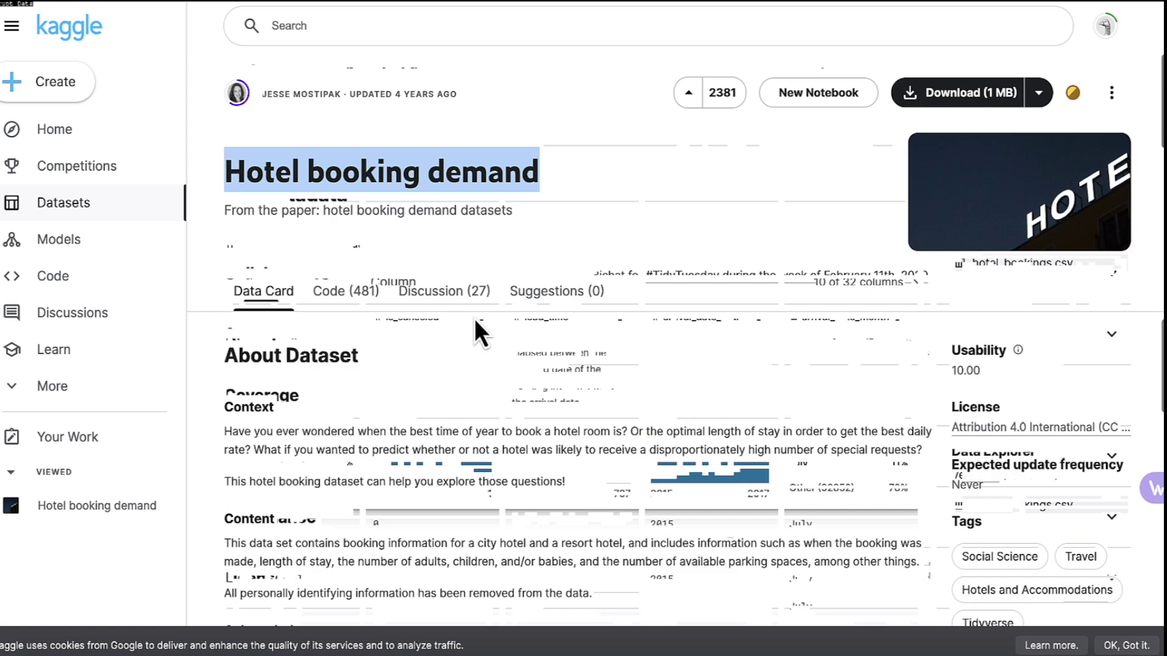
left_click(936, 94)
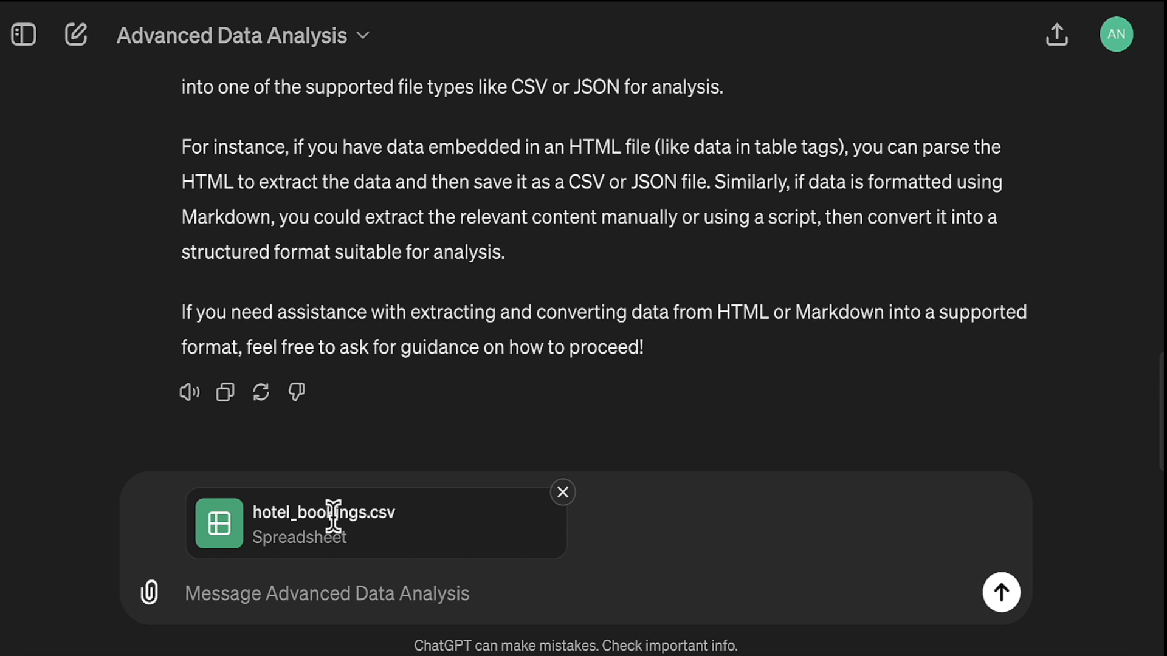
In ChatGPT, send the attached hotel_bookings.csv with "Tell me about this dataset. For each column, give me a brief description." and read the reply.
type("Tell me about this datase")
key("BackSpace")
type("is dataset. For each co")
key("BackSpace")
key("BackSpace")
key("BackSpace")
key("BackSpace")
type("ach column, give me a brief description.")
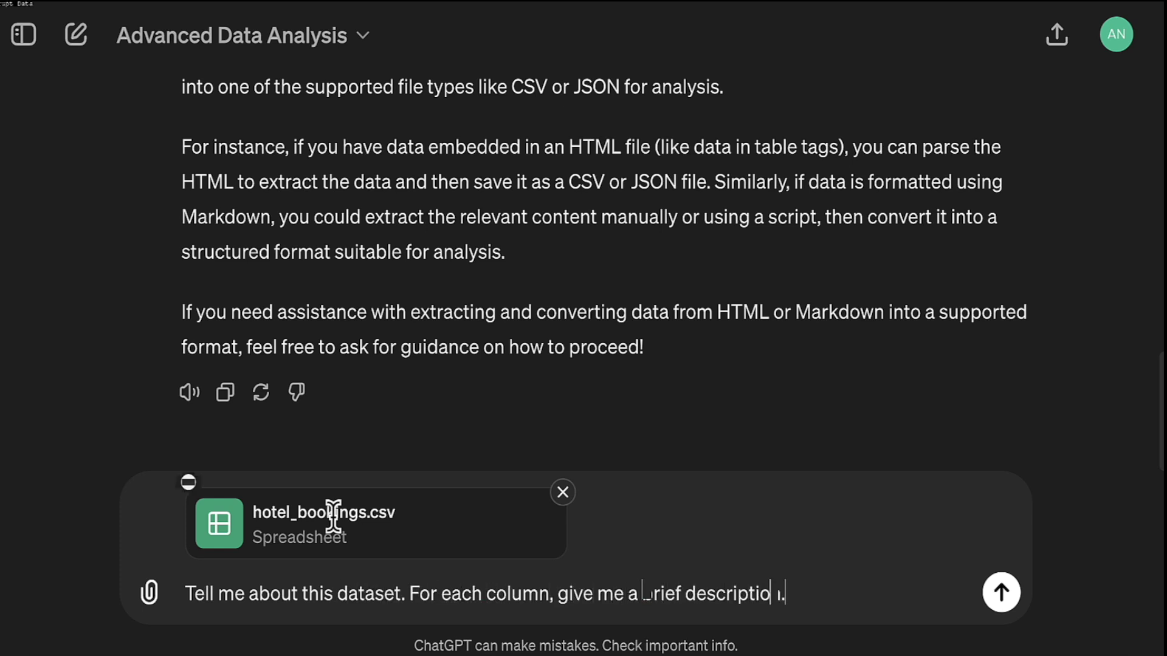
key("Return")
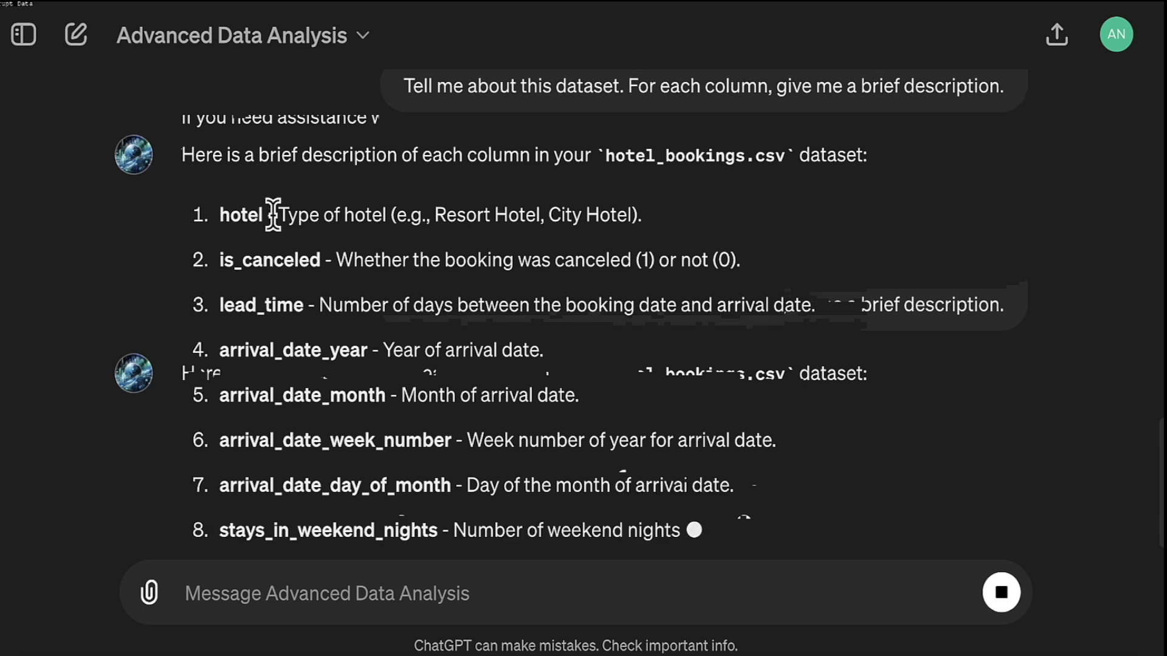
scroll(474, 226, "up", 1)
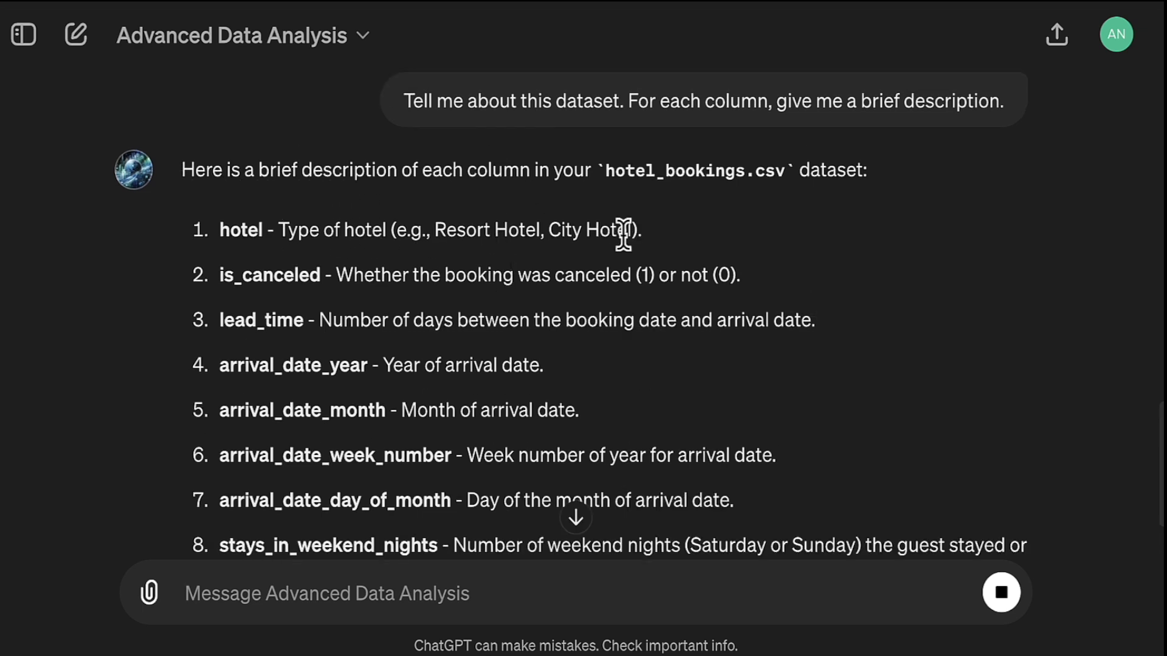
scroll(269, 371, "down", 4)
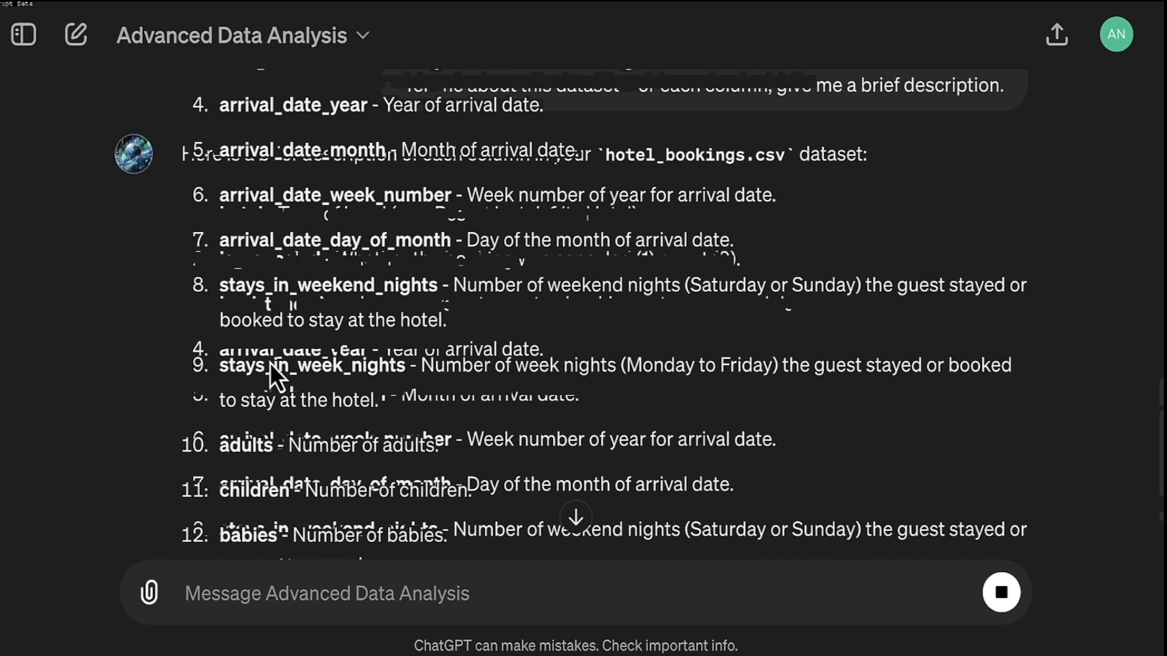
Read the remaining column descriptions and ask the GPT "Perform descriptive statistics on each column".
scroll(269, 363, "down", 5)
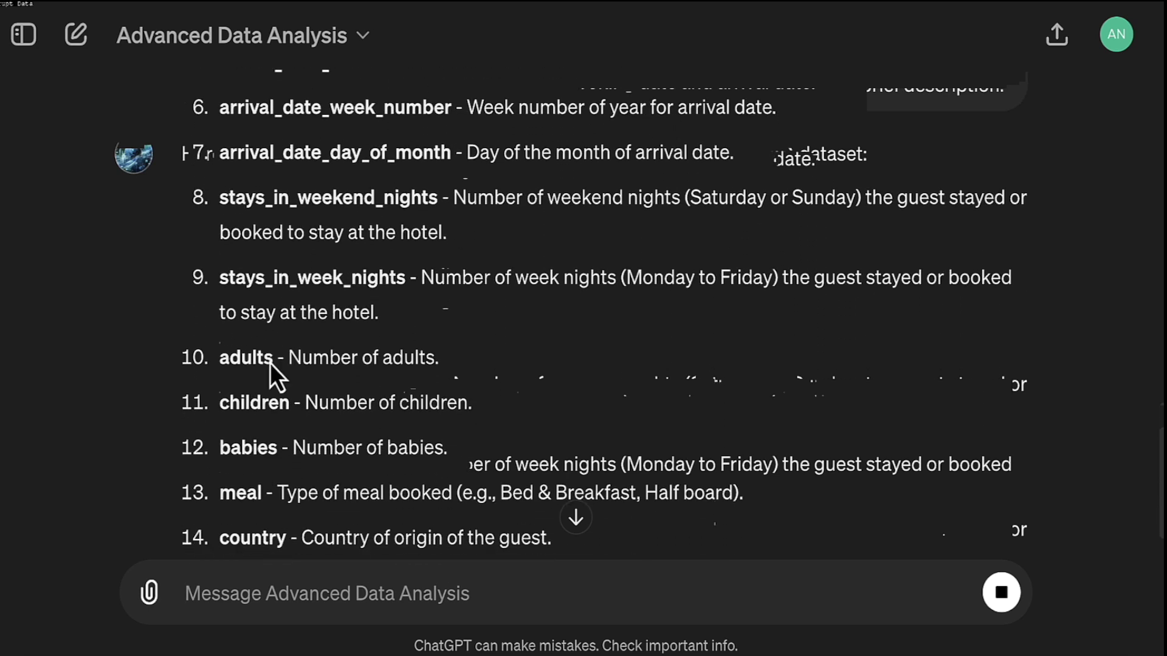
scroll(270, 363, "down", 1)
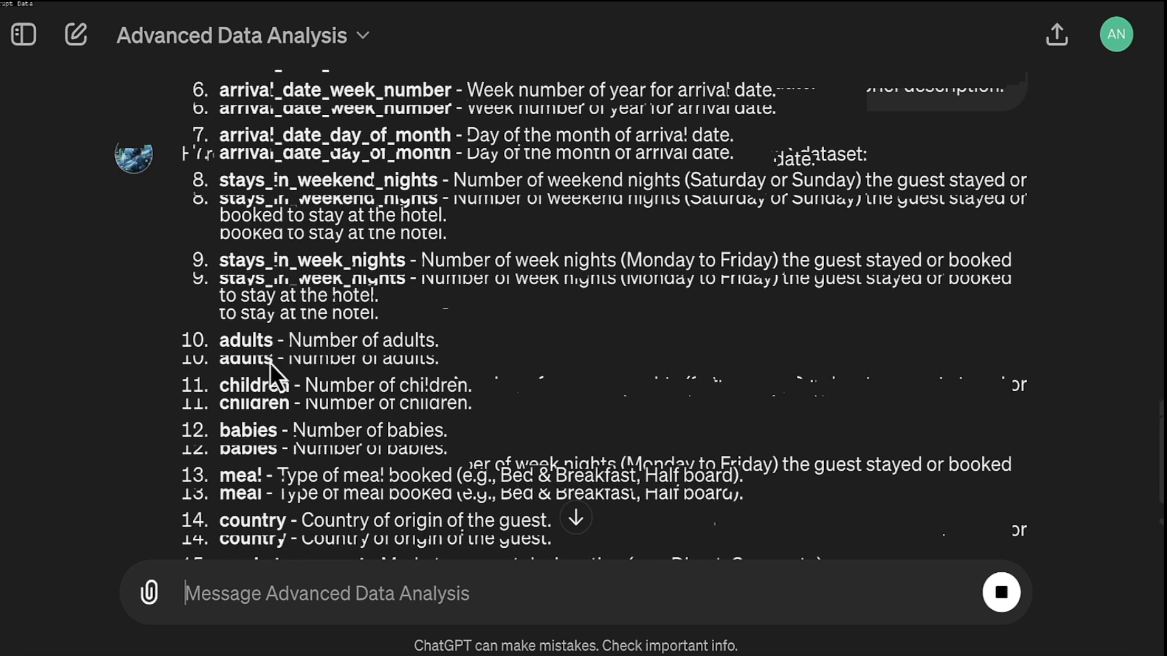
scroll(269, 363, "down", 8)
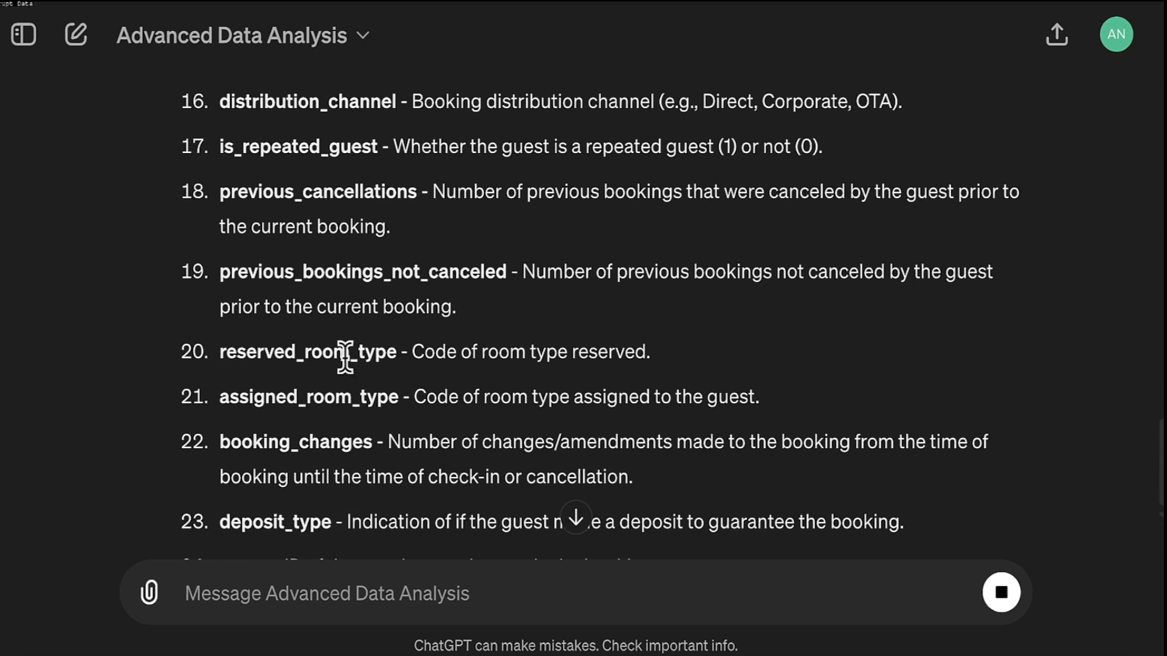
scroll(345, 361, "down", 1)
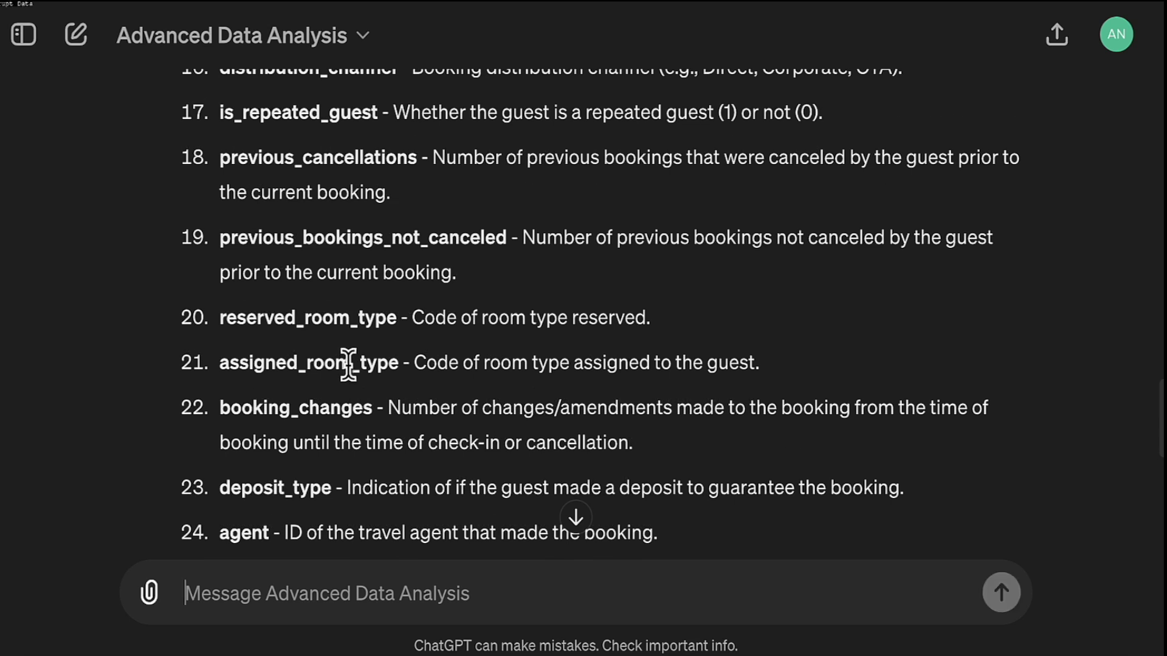
scroll(359, 426, "down", 10)
type("Perform descrip")
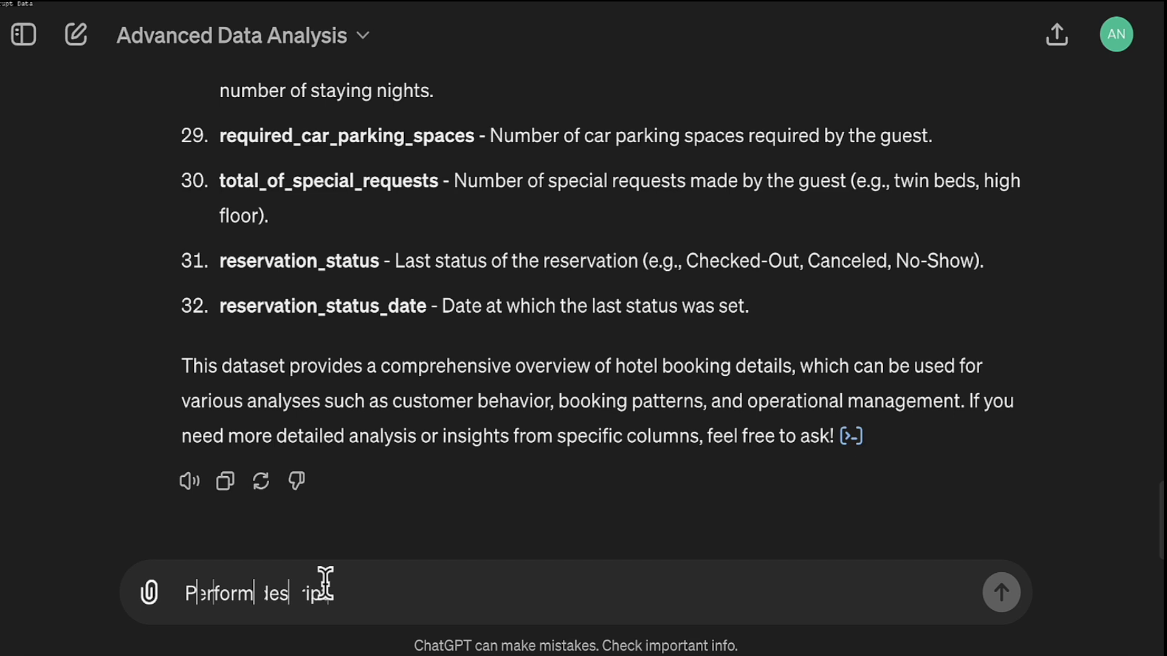
type("tive statistics on each column/")
key("Return")
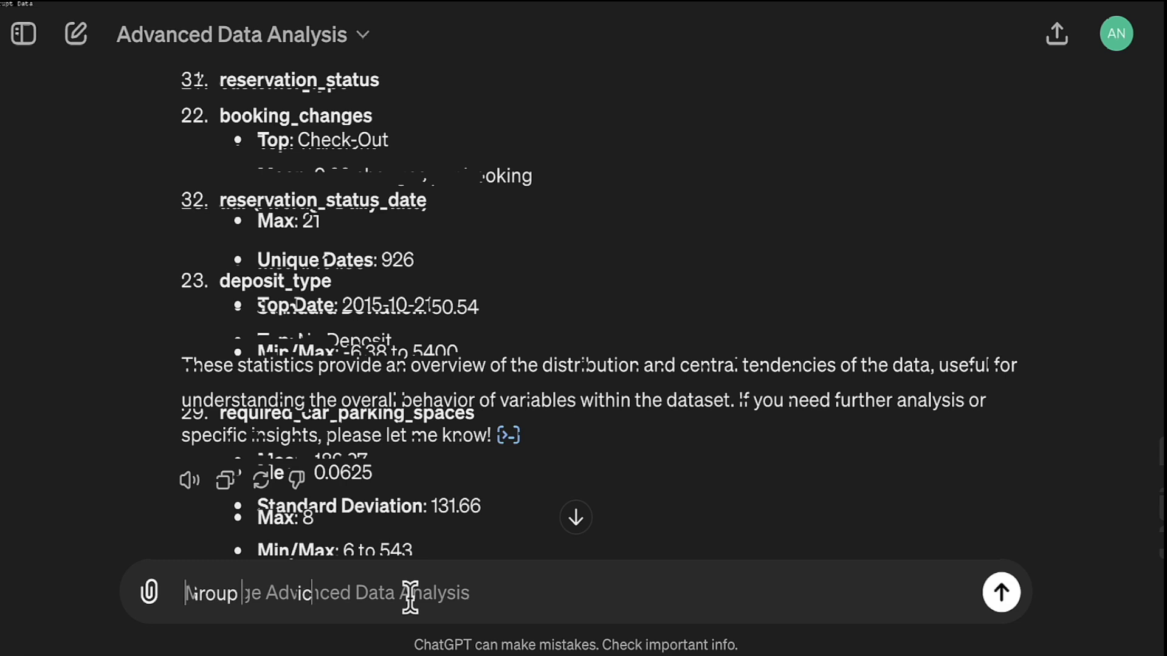
Send "Group numerical and non-numerical columns separately into tables. Convert each row into a column in the table.".
type("numerical and non-numerical columsn")
key("BackSpace")
key("BackSpace")
type("ns separate")
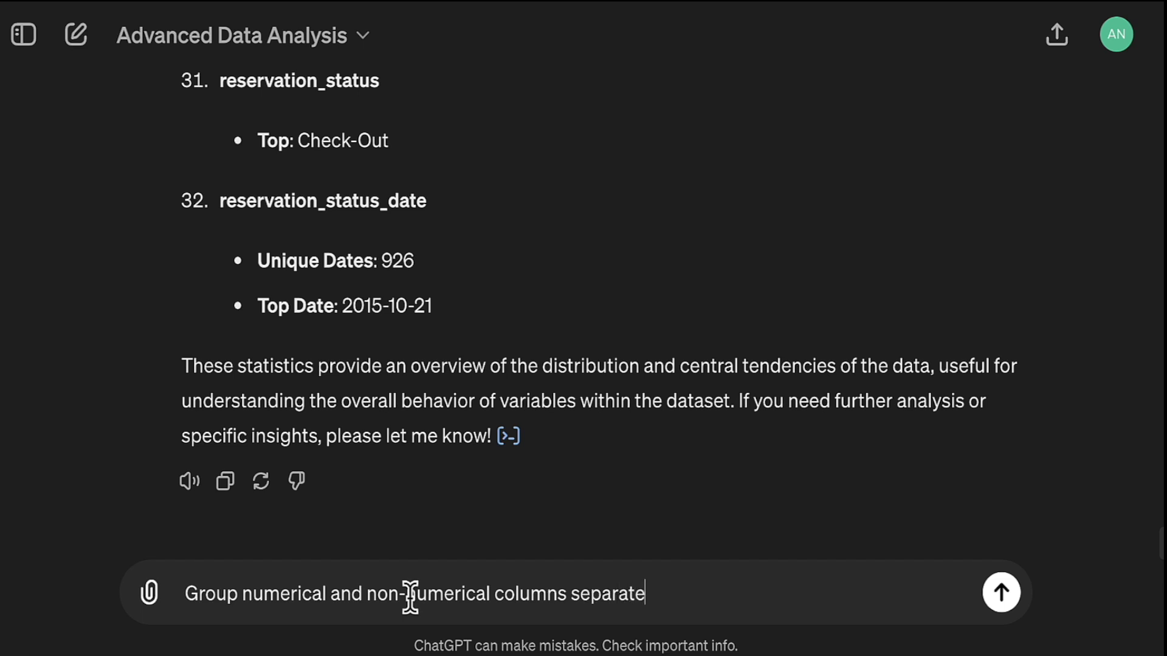
type("ly into tables. Convert i")
key("BackSpace")
type("each row nito a")
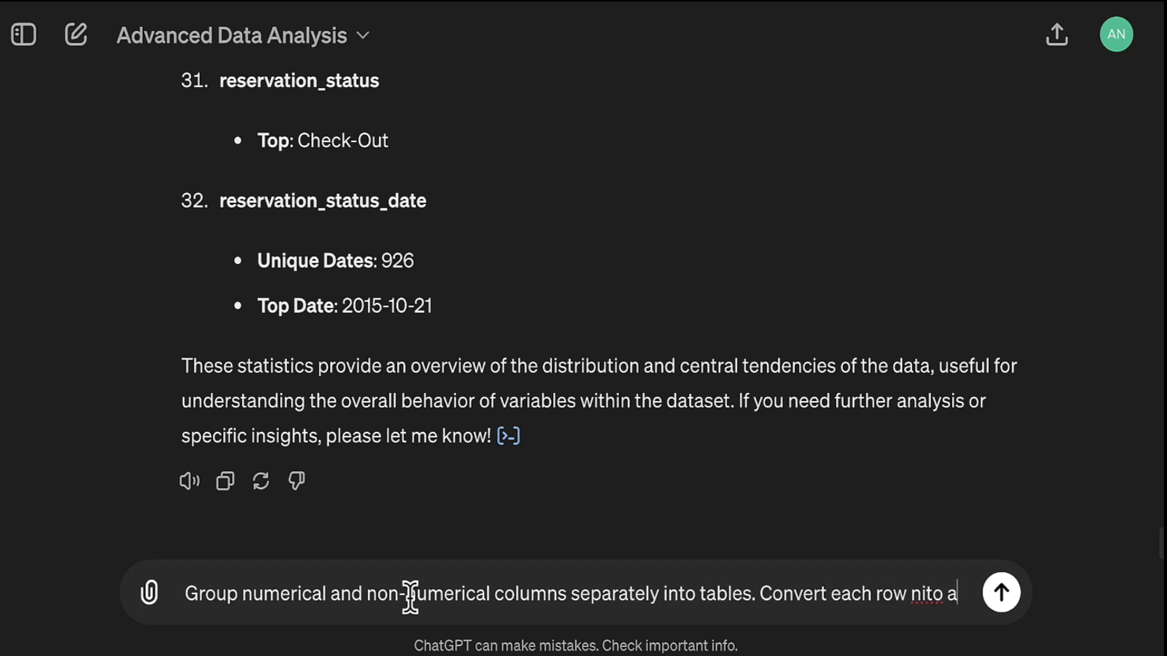
type(" column in the table.")
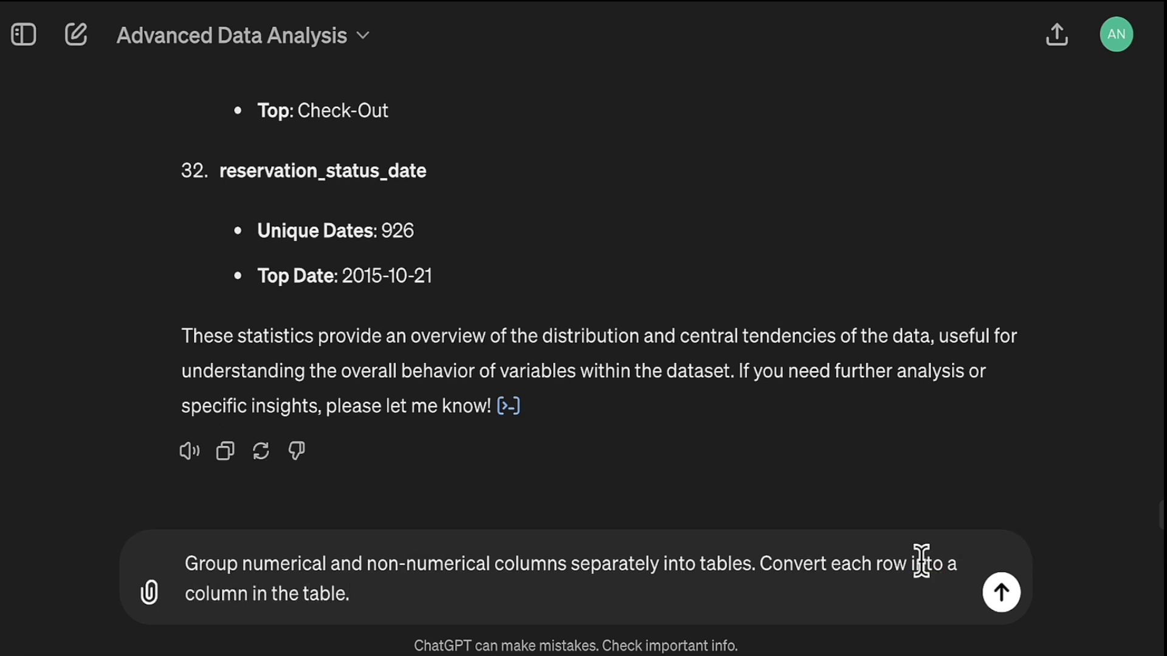
key("Return")
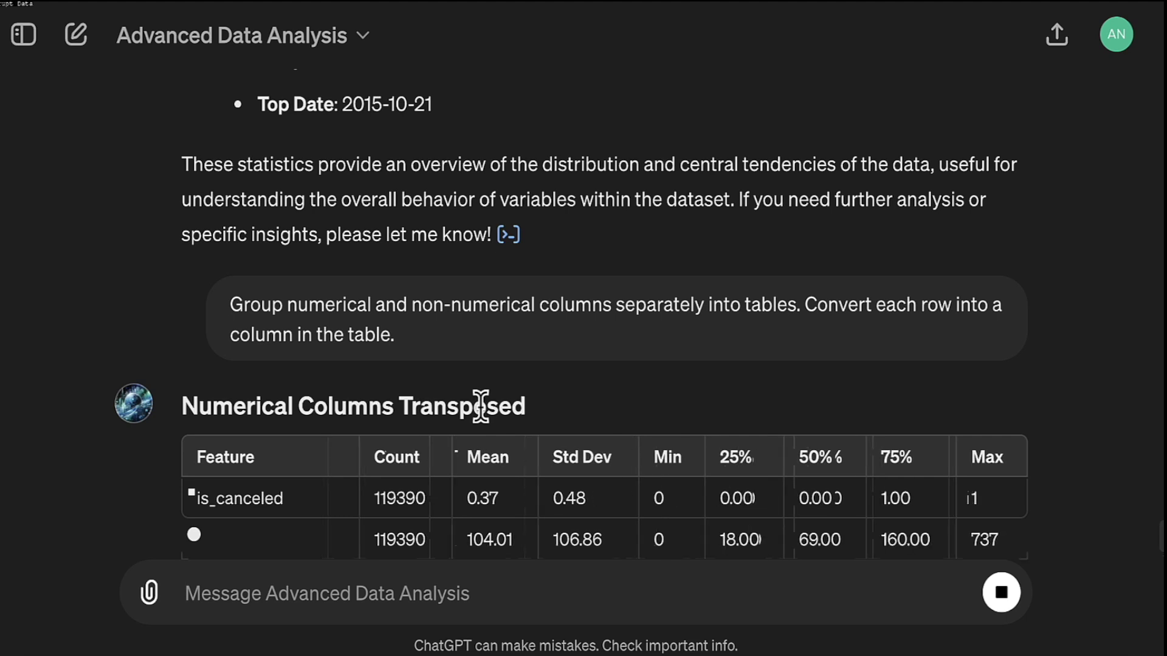
Examine the transposed numerical columns table, especially the lead_time statistics, check the non-numerical section, and open the reply's analysis code.
double_click(481, 405)
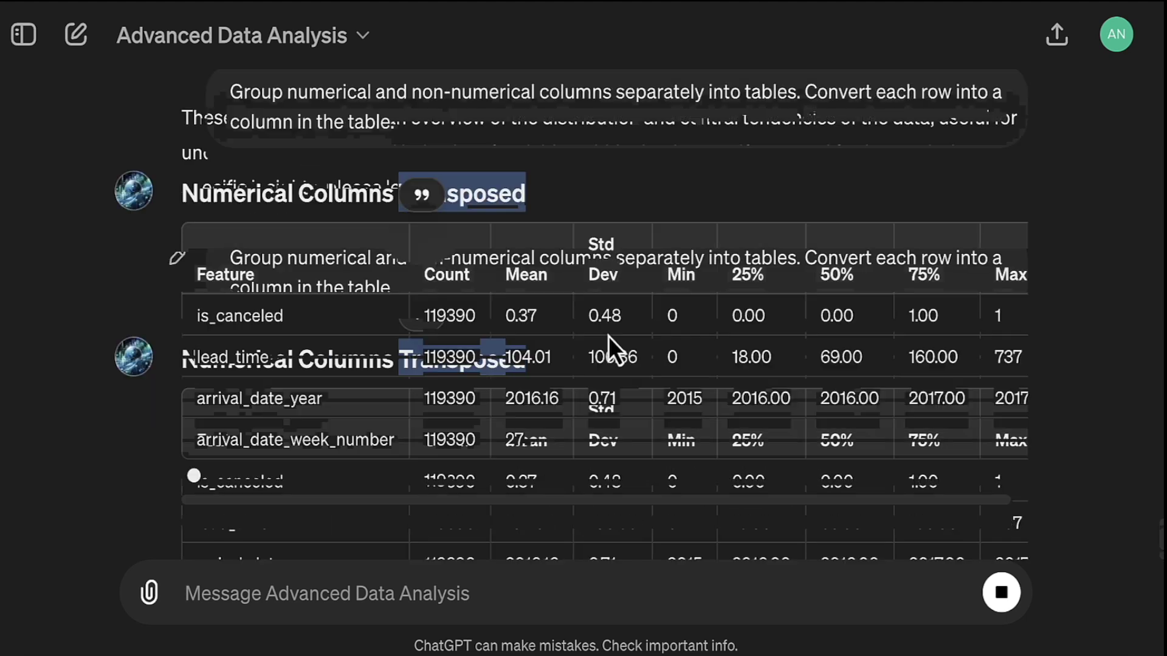
left_click(594, 183)
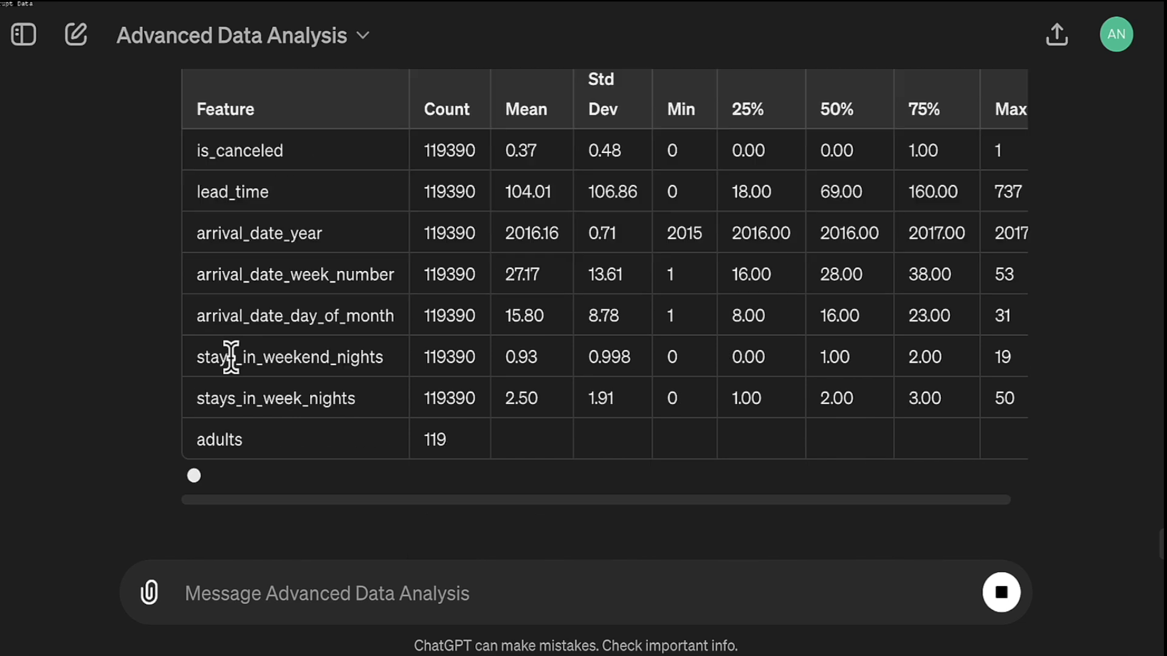
double_click(487, 201)
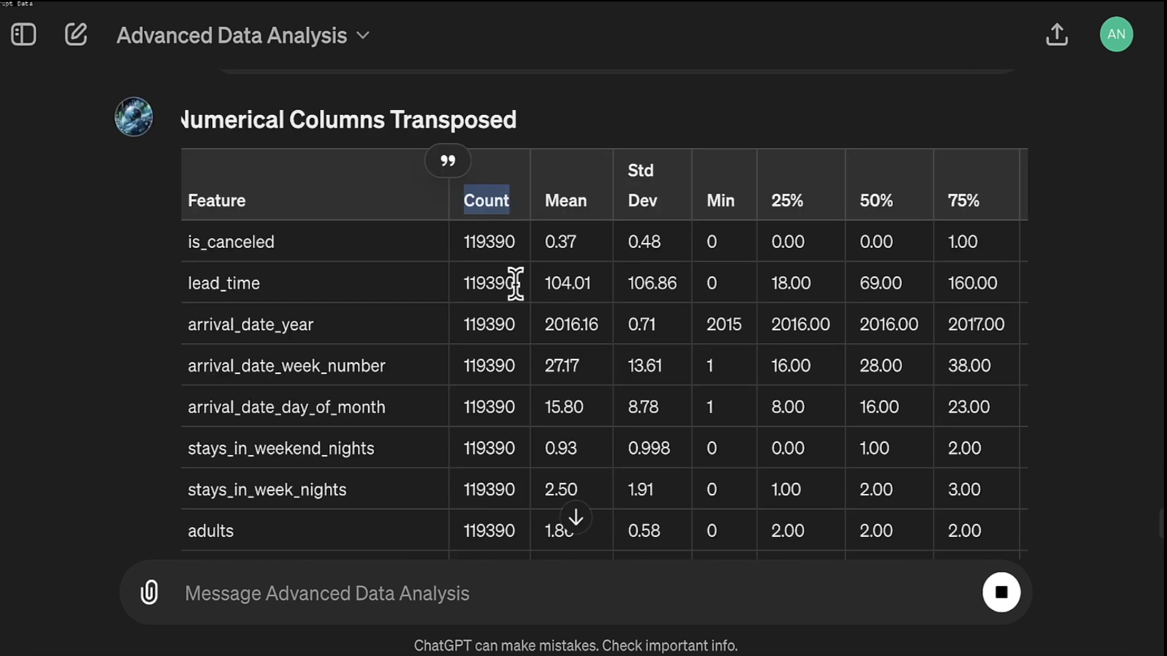
double_click(516, 282)
left_click(599, 281)
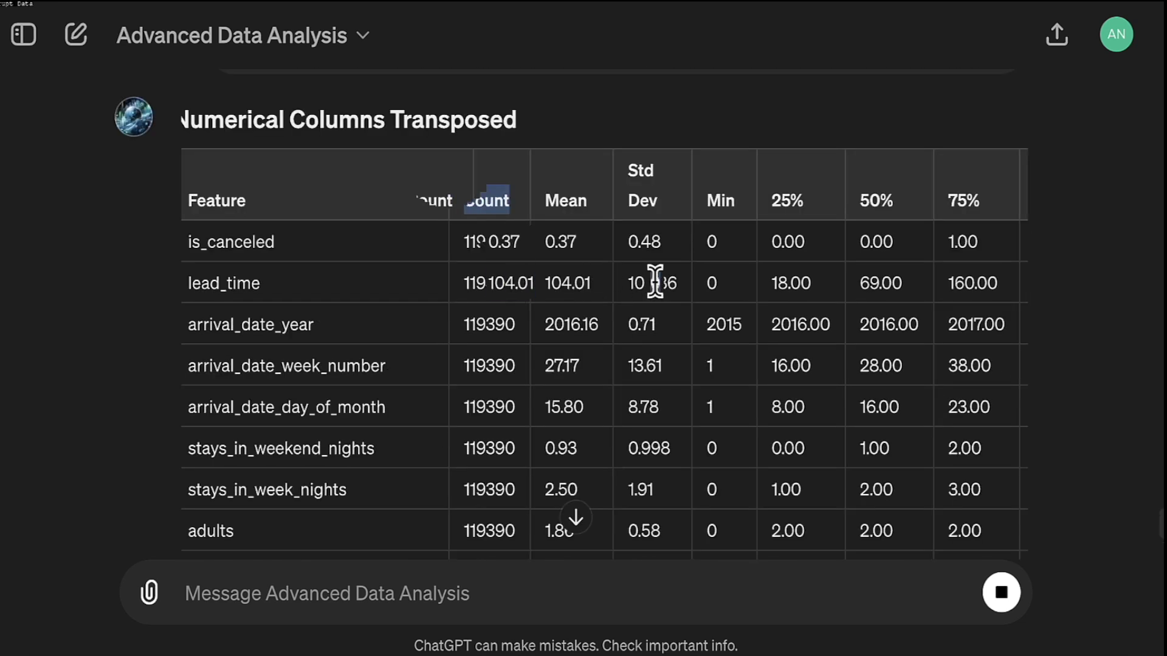
double_click(676, 283)
left_click_drag(762, 290, 710, 287)
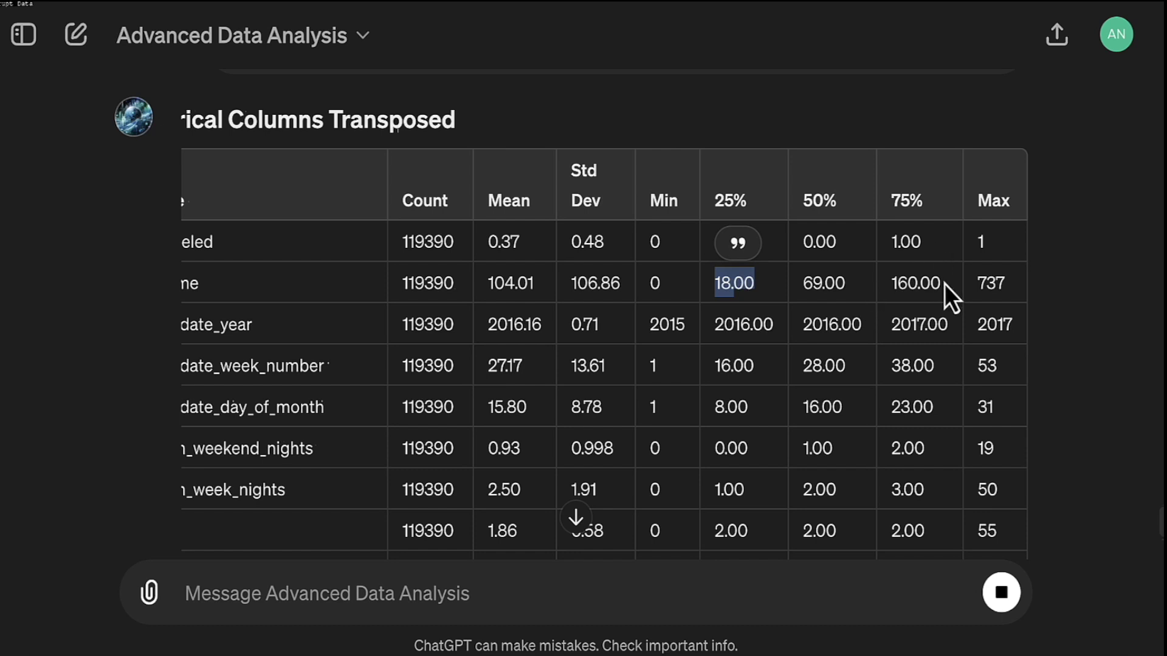
left_click_drag(1021, 280, 976, 283)
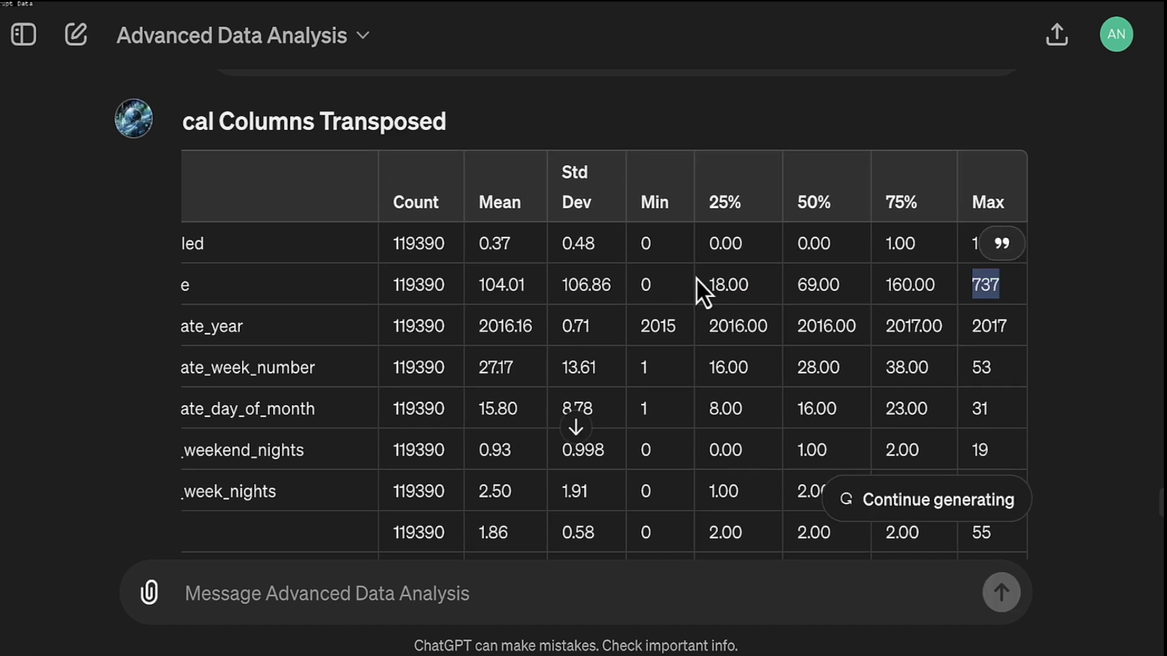
scroll(431, 428, "down", 10)
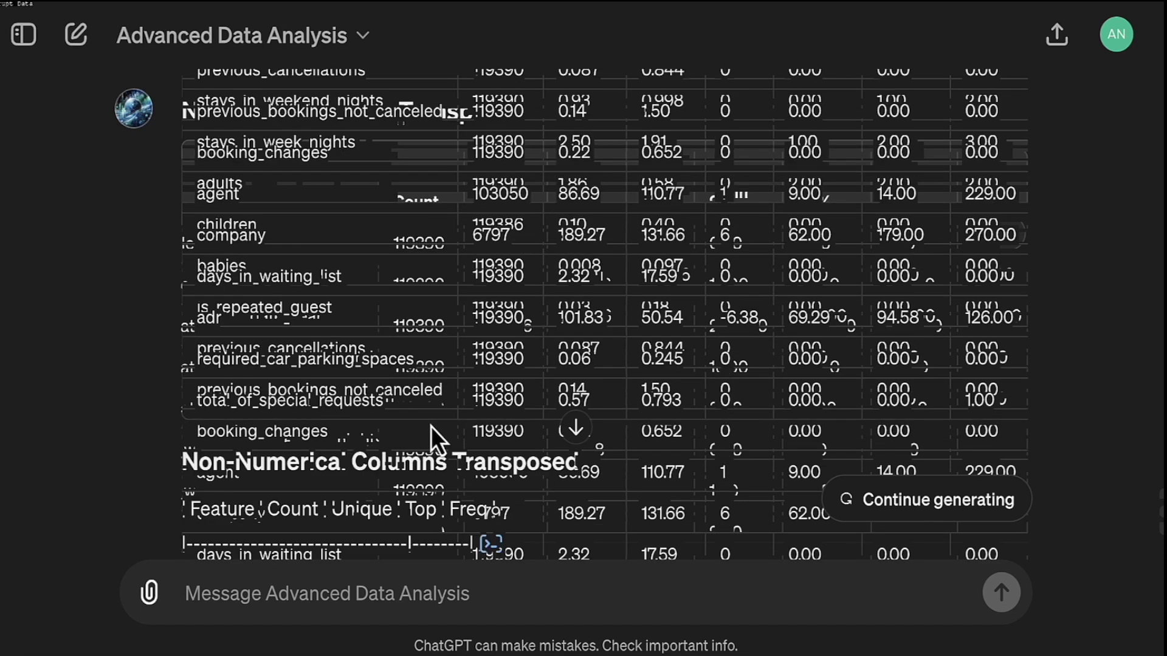
scroll(432, 427, "up", 10)
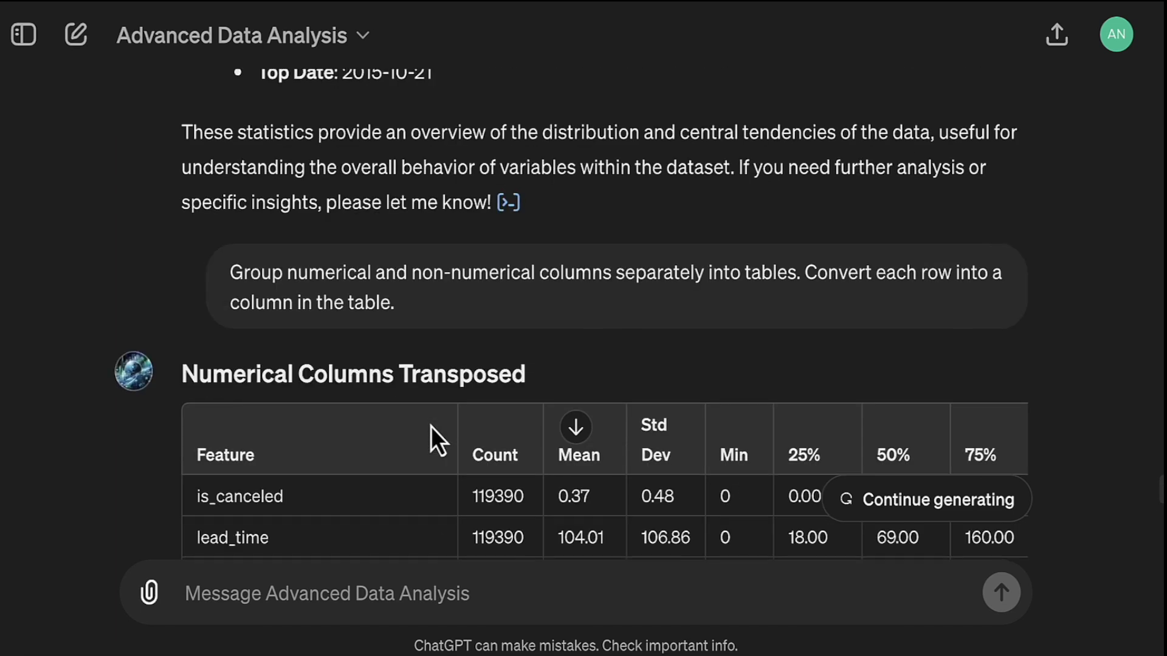
scroll(432, 427, "down", 10)
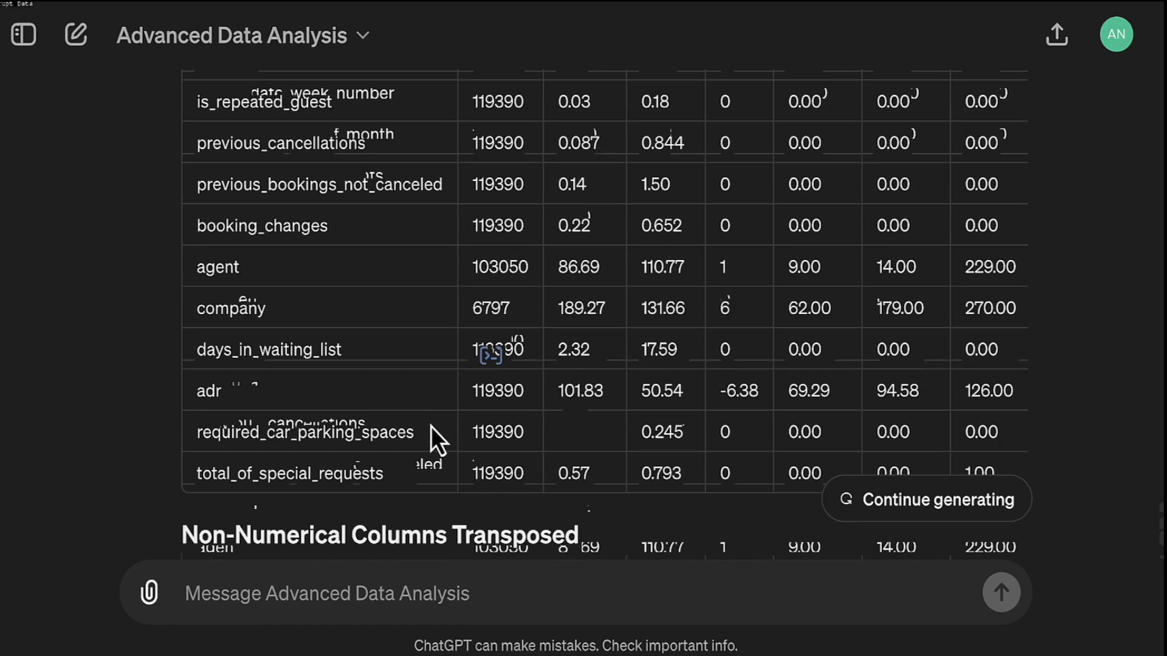
scroll(507, 370, "down", 5)
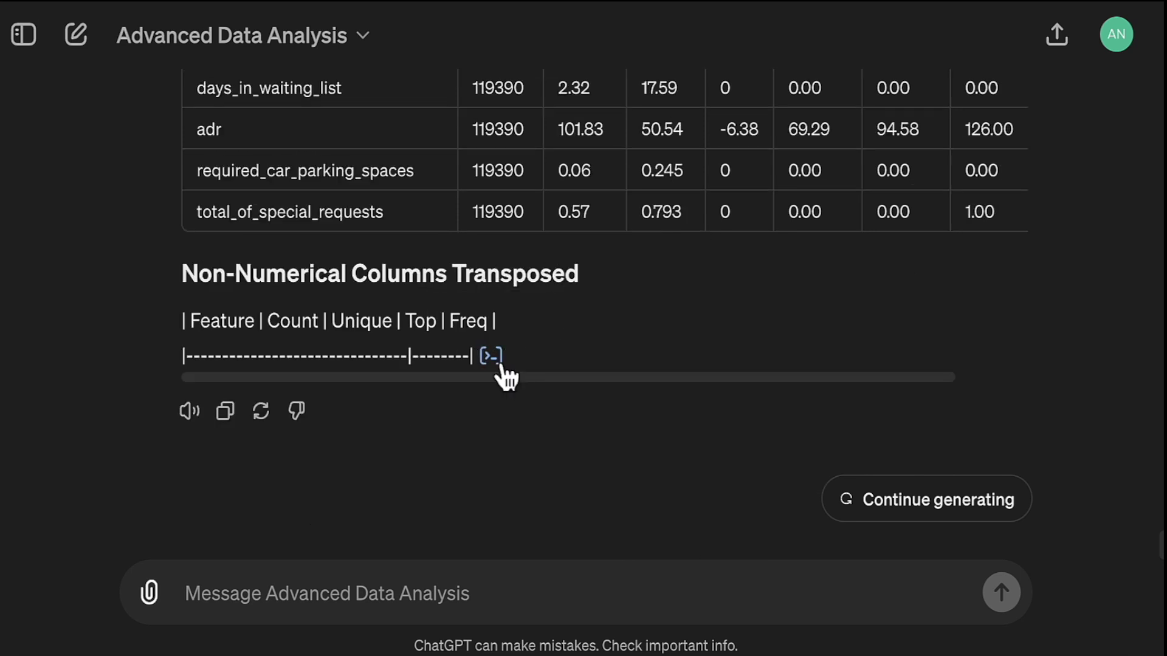
left_click(489, 357)
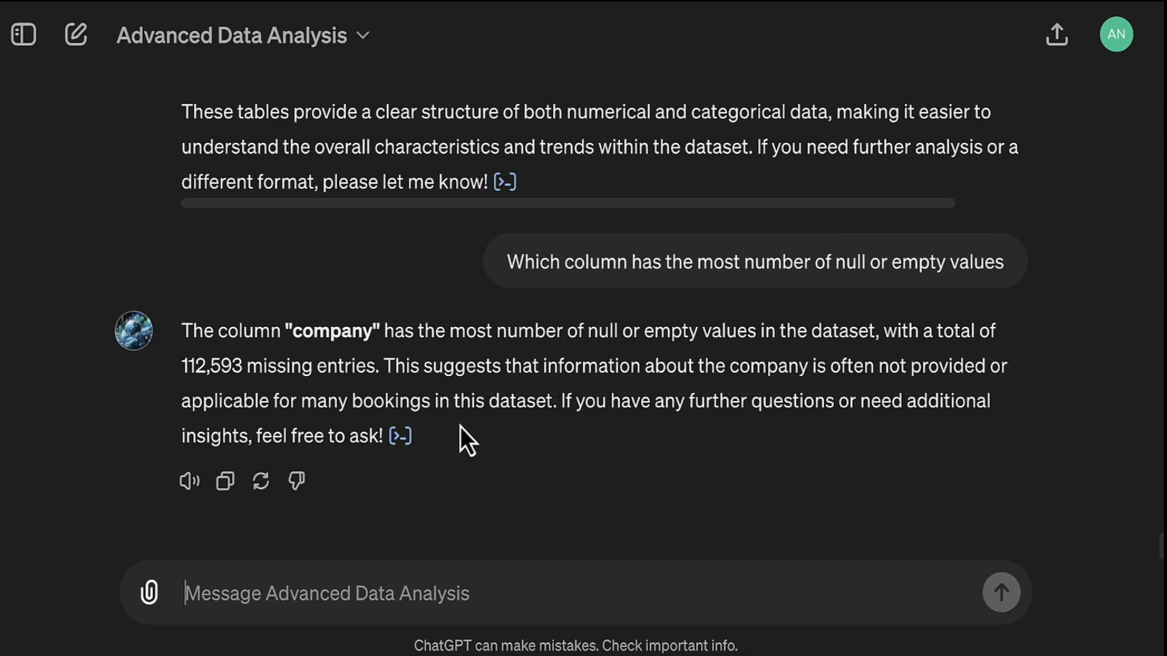
Check the company column's missing-entries figure and send "List down all unique values in the company column".
left_click_drag(246, 366, 180, 370)
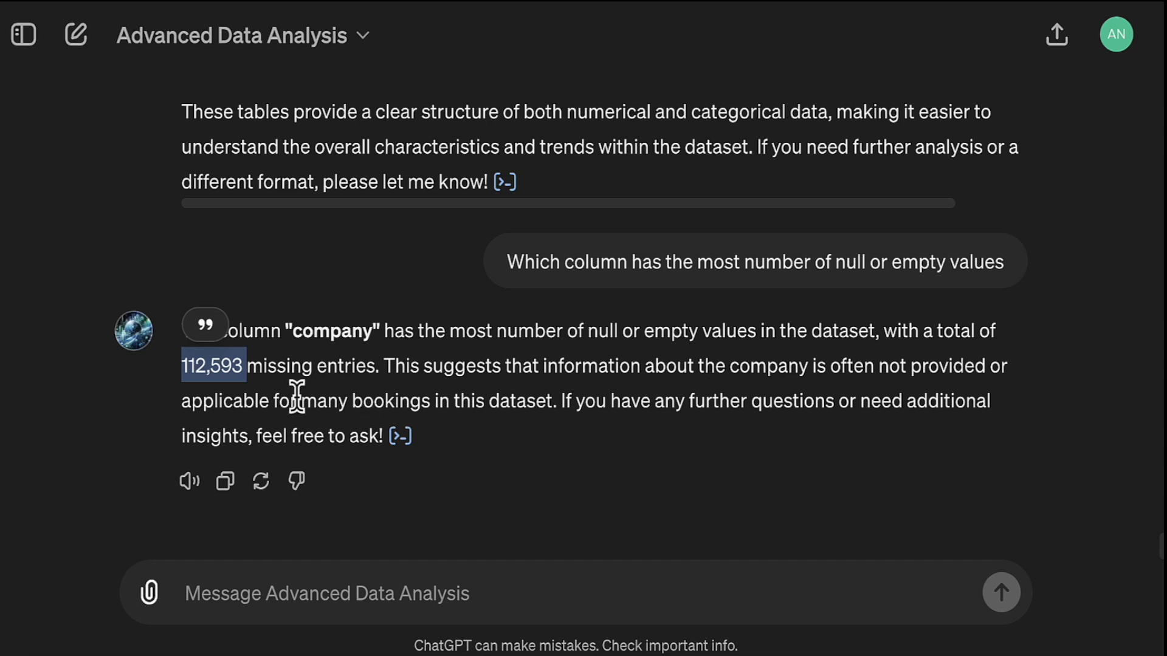
left_click(413, 594)
type("List")
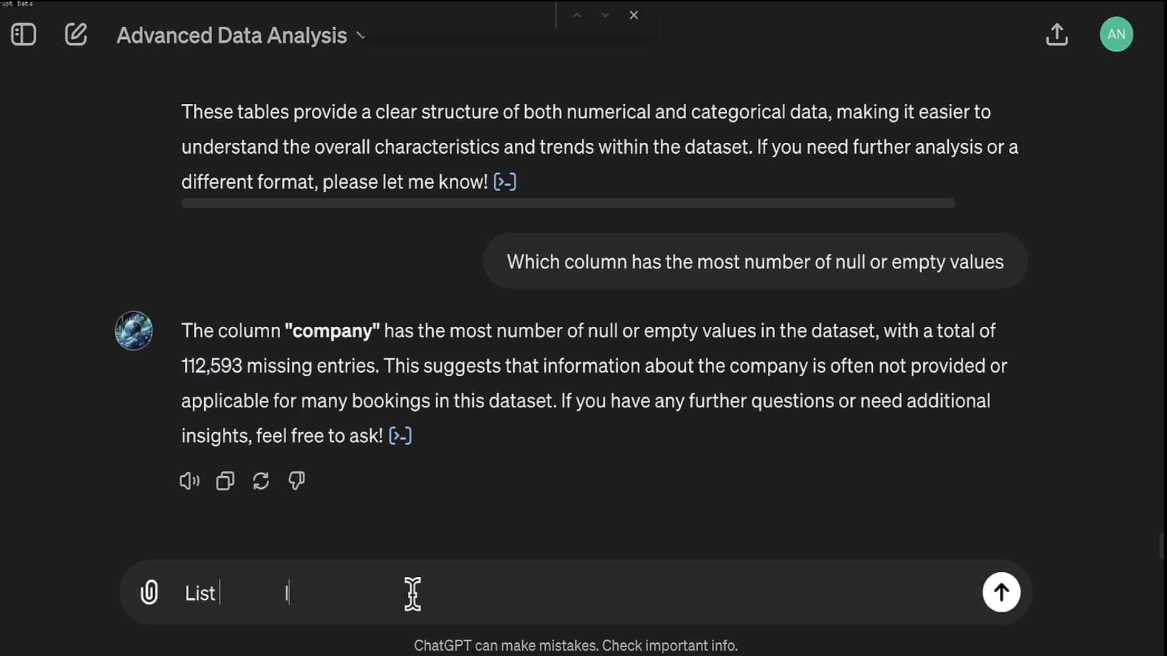
type(" down all uniqu")
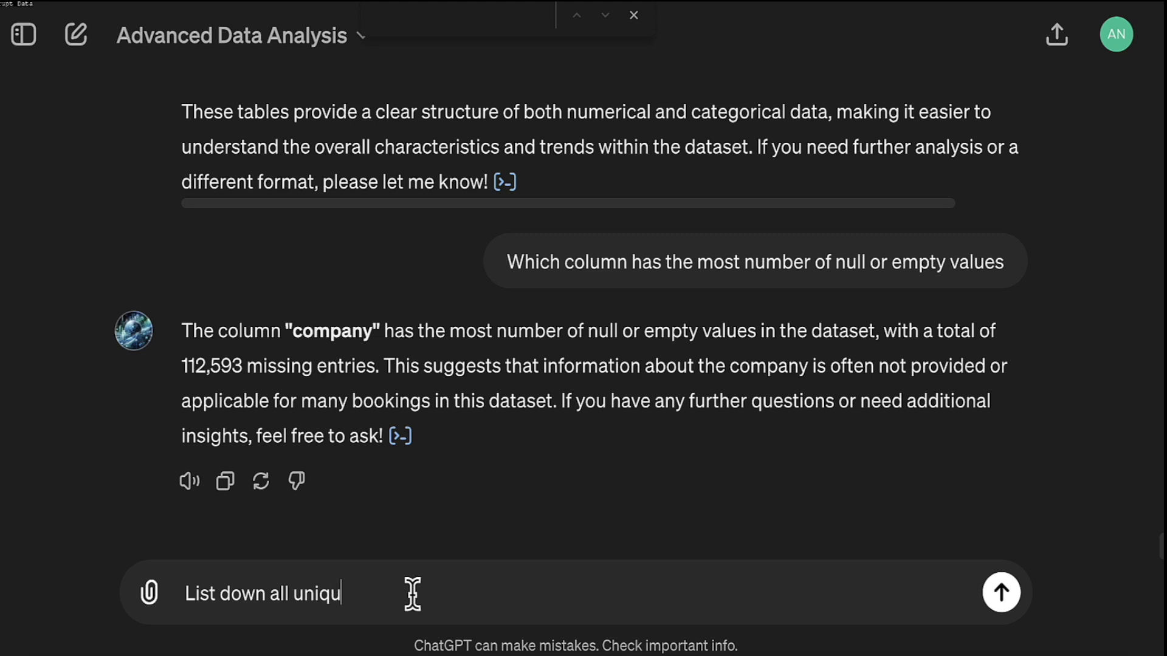
type("e values in the comp")
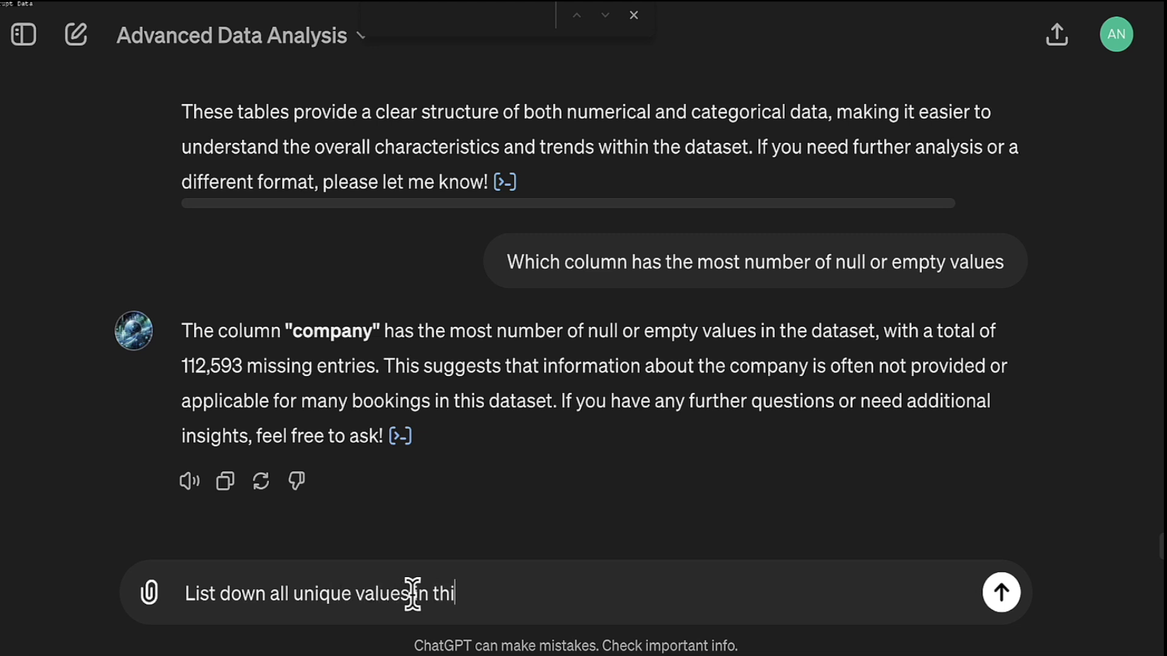
type("any column")
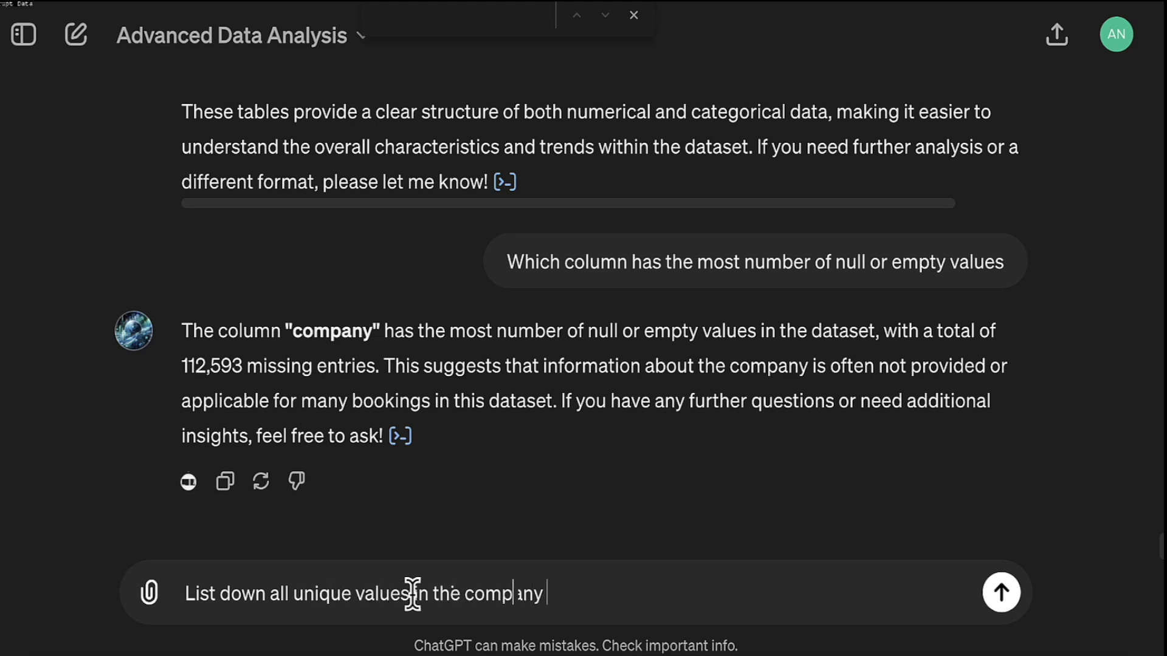
key("Return")
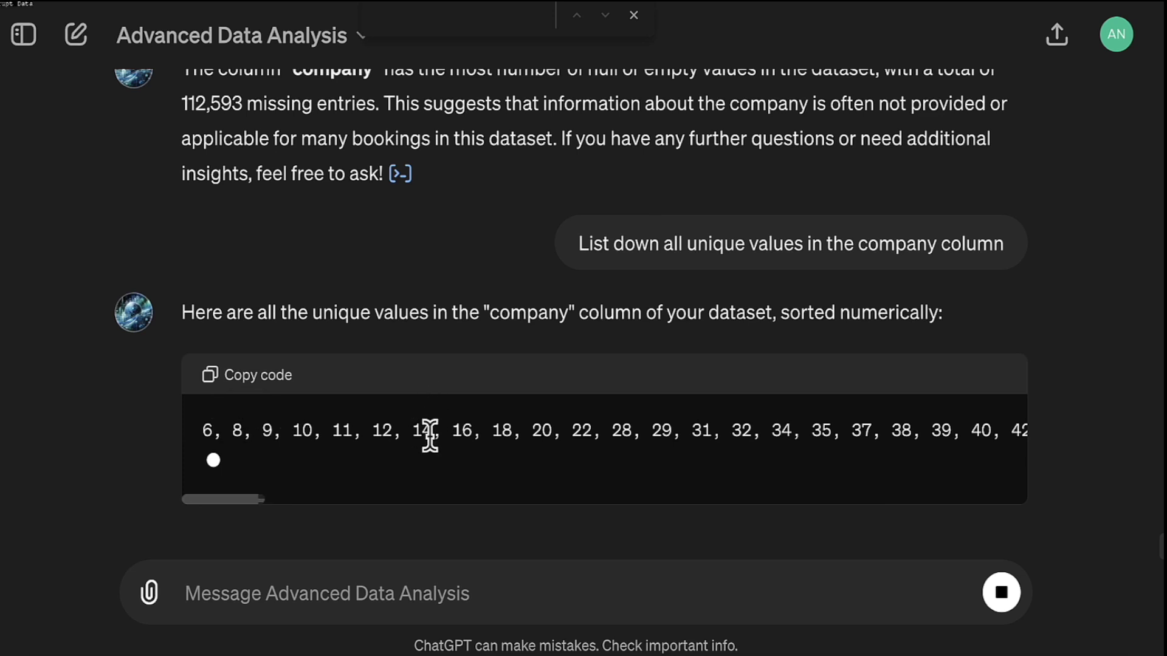
Send the request "can you aggregate the number of occurrences of each company and provide a count".
left_click(258, 584)
type("can you aggregate")
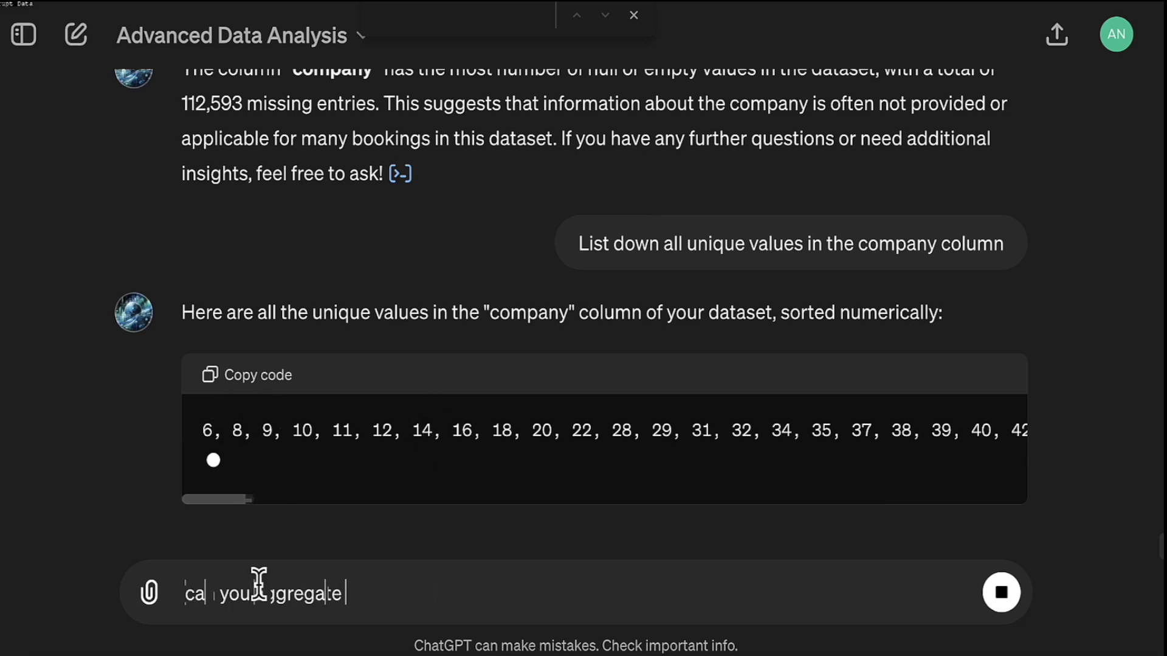
type(" the number of occurances of each compa")
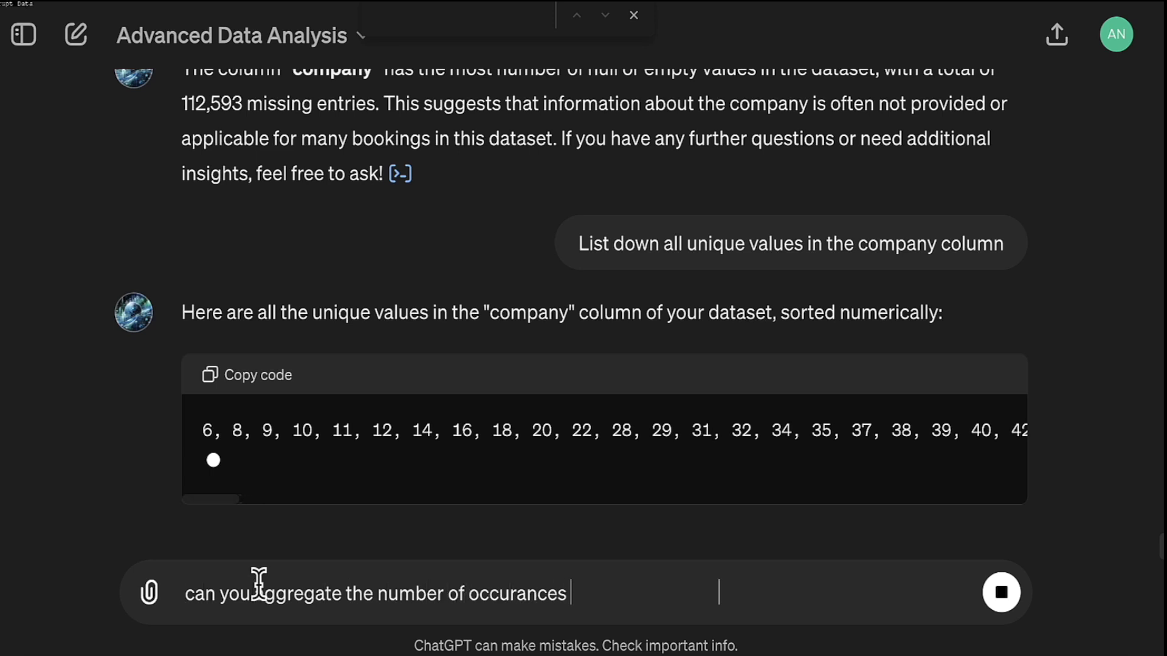
type("ny and provide a")
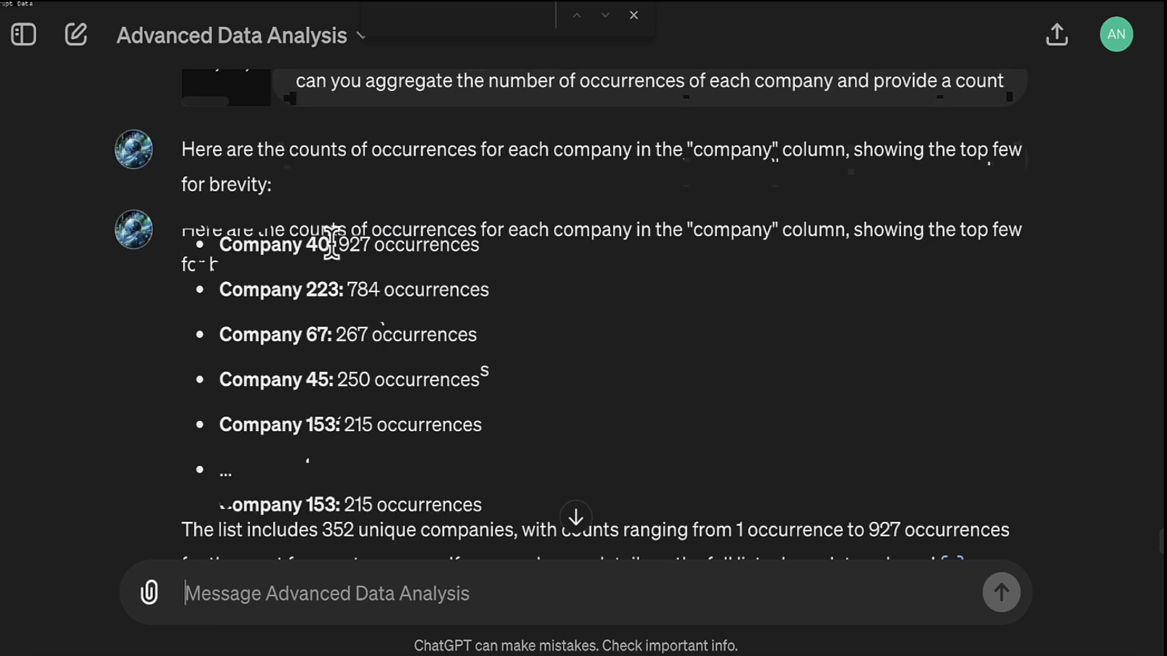
Review the occurrence counts per company and the unique-company total in the reply, and get the message box ready for another question.
left_click_drag(332, 244, 306, 247)
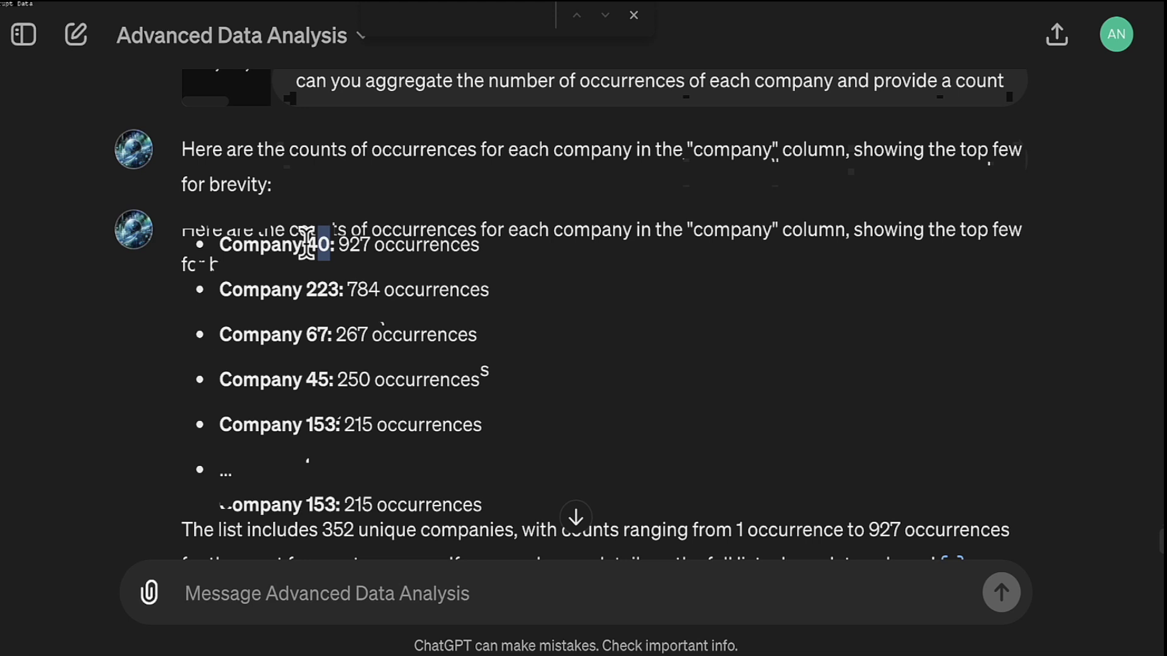
double_click(354, 244)
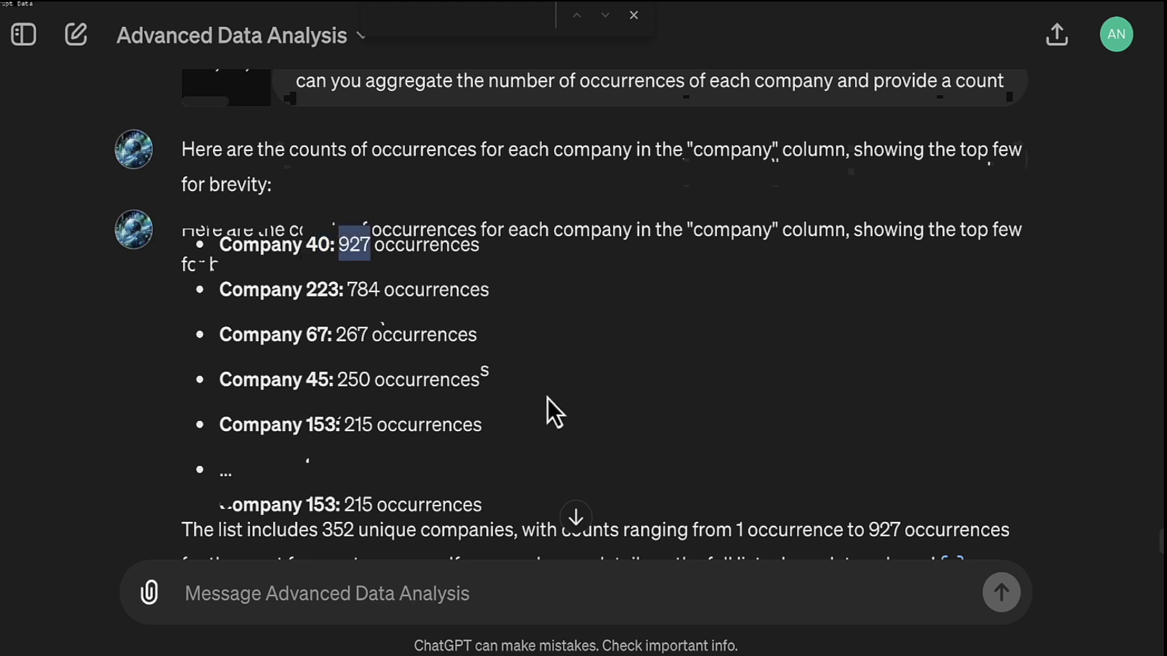
double_click(334, 399)
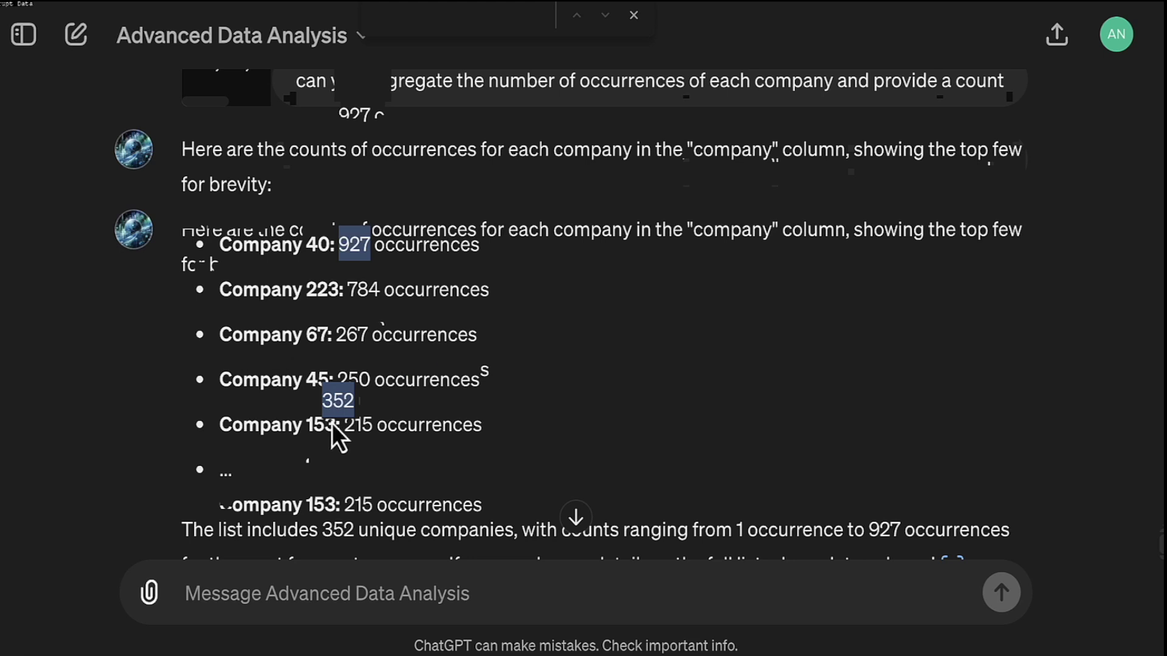
scroll(264, 333, "down", 1)
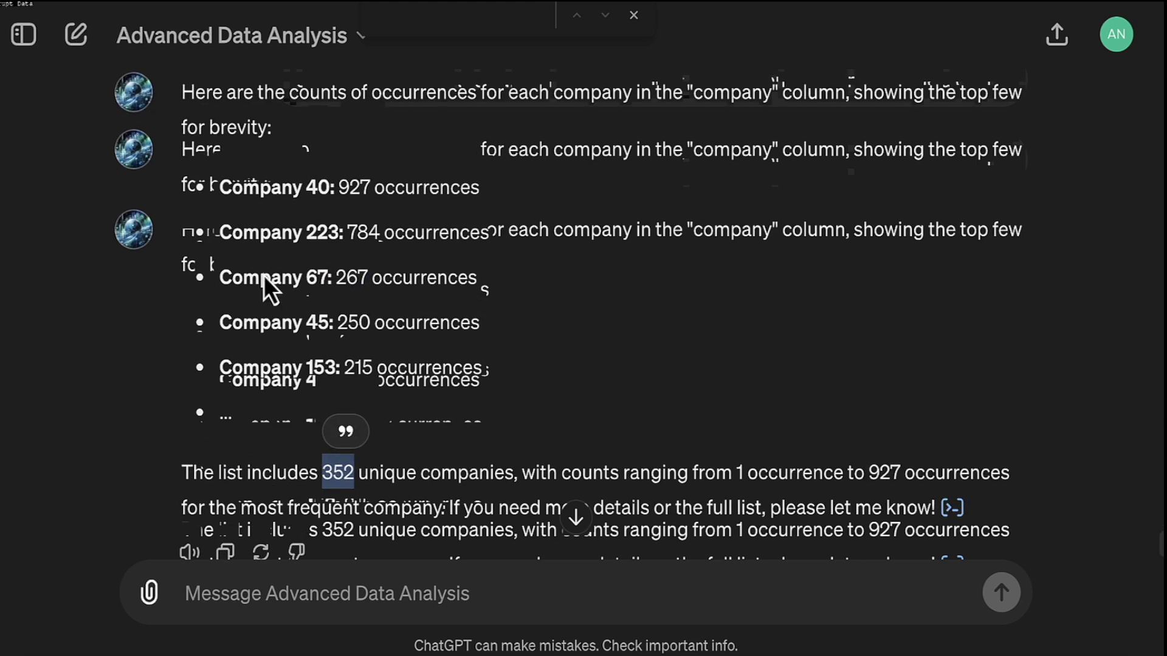
scroll(316, 425, "down", 1)
left_click(389, 593)
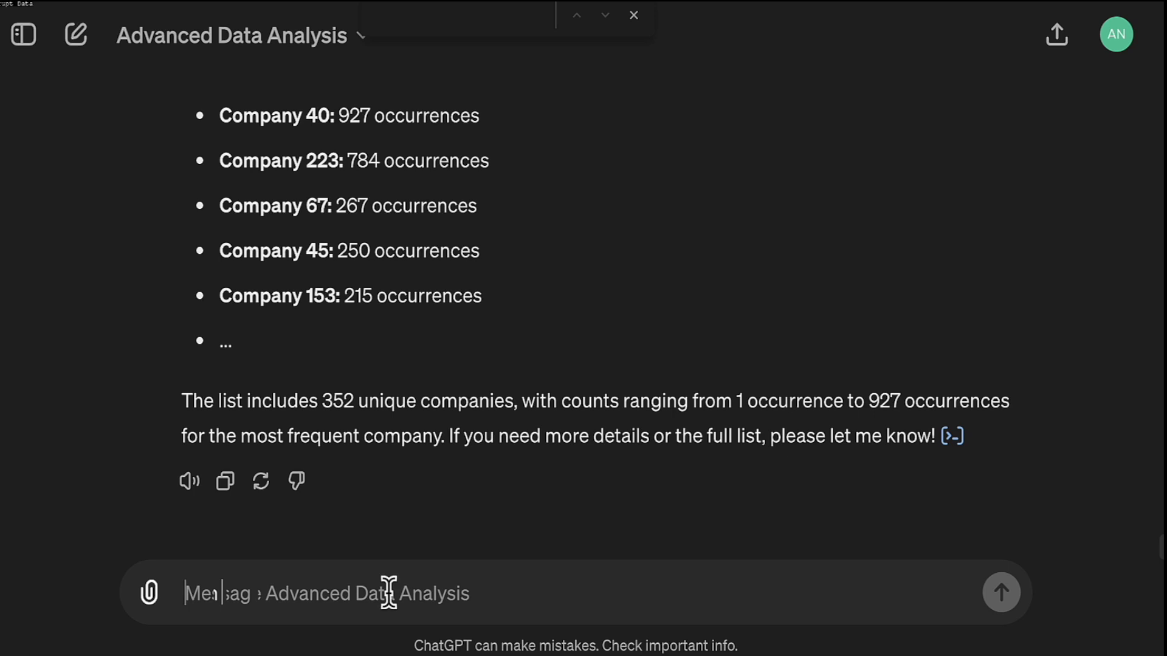
Send the request "Can you update all missing values in the company column and fill it with -1 wherever it is empty or null.".
type("Can you a")
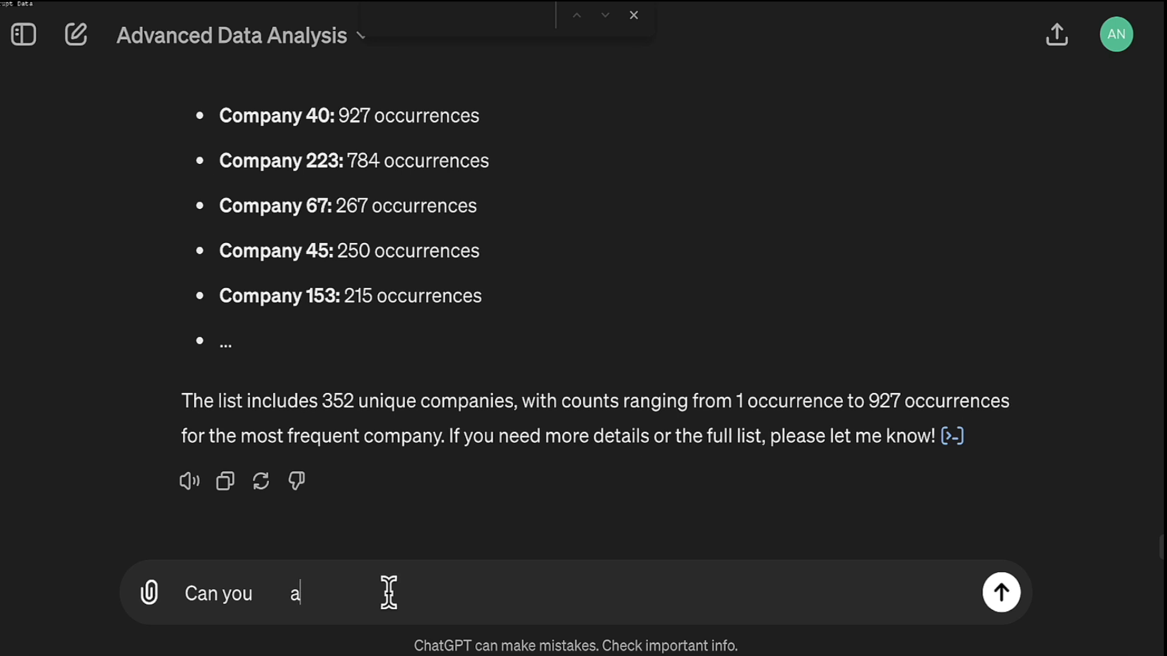
type(" a g a")
type("in the company data")
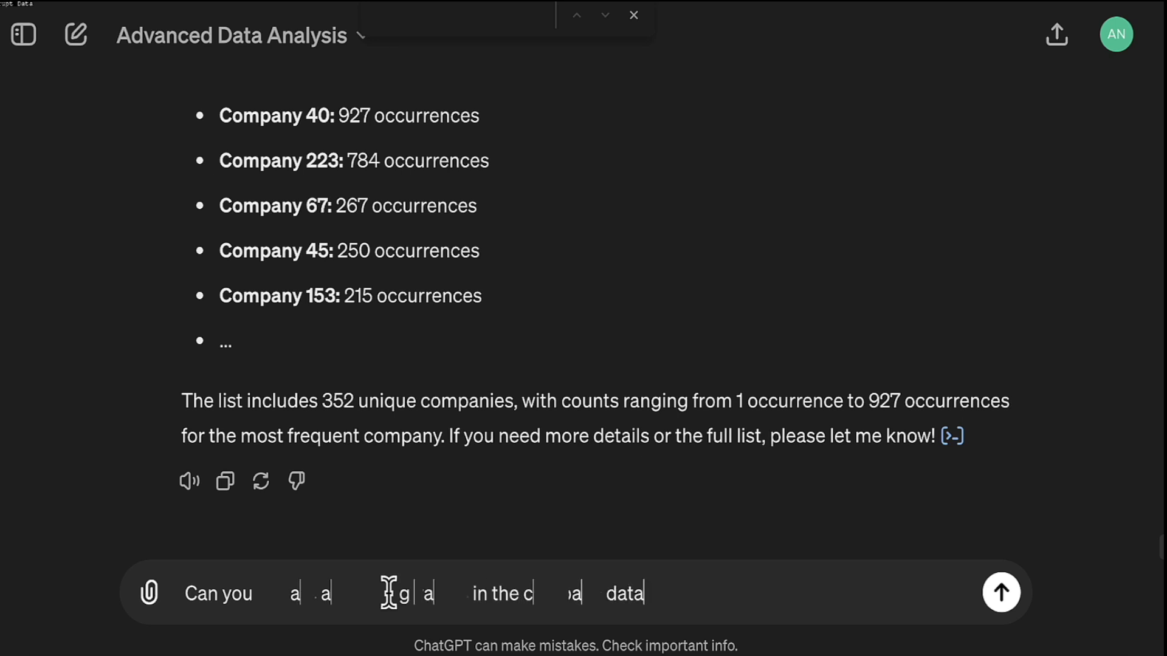
key("BackSpace")
key("BackSpace")
key("BackSpace")
key("BackSpace")
type("column and fill it with ")
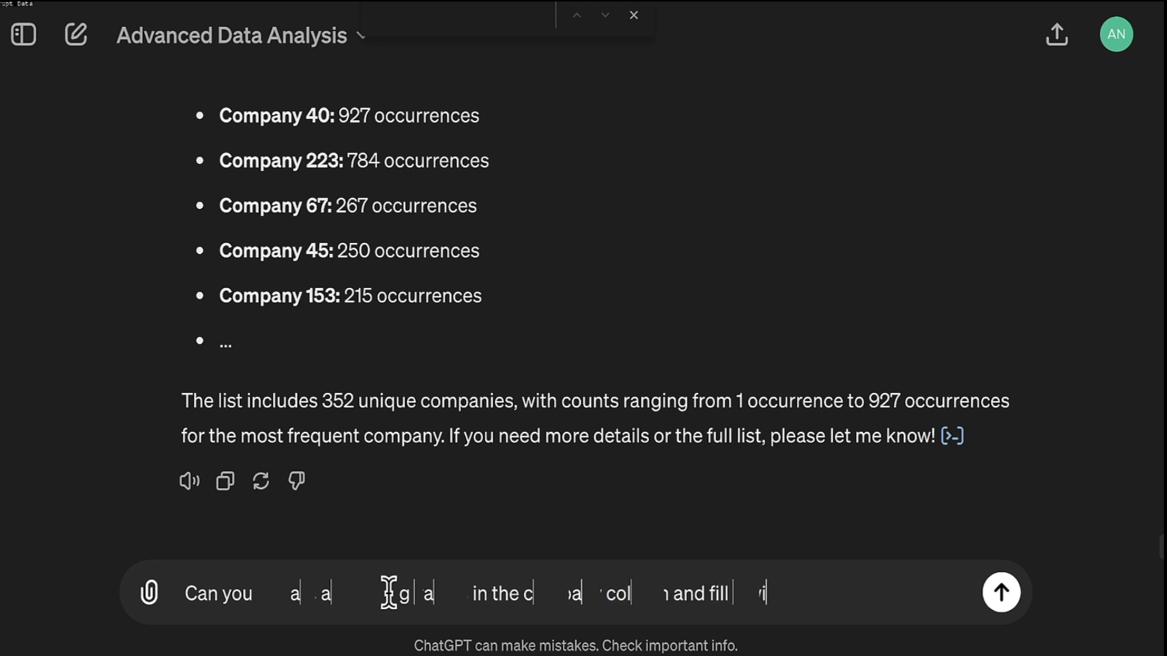
type("-1 where")
type("ever it is empty or nu")
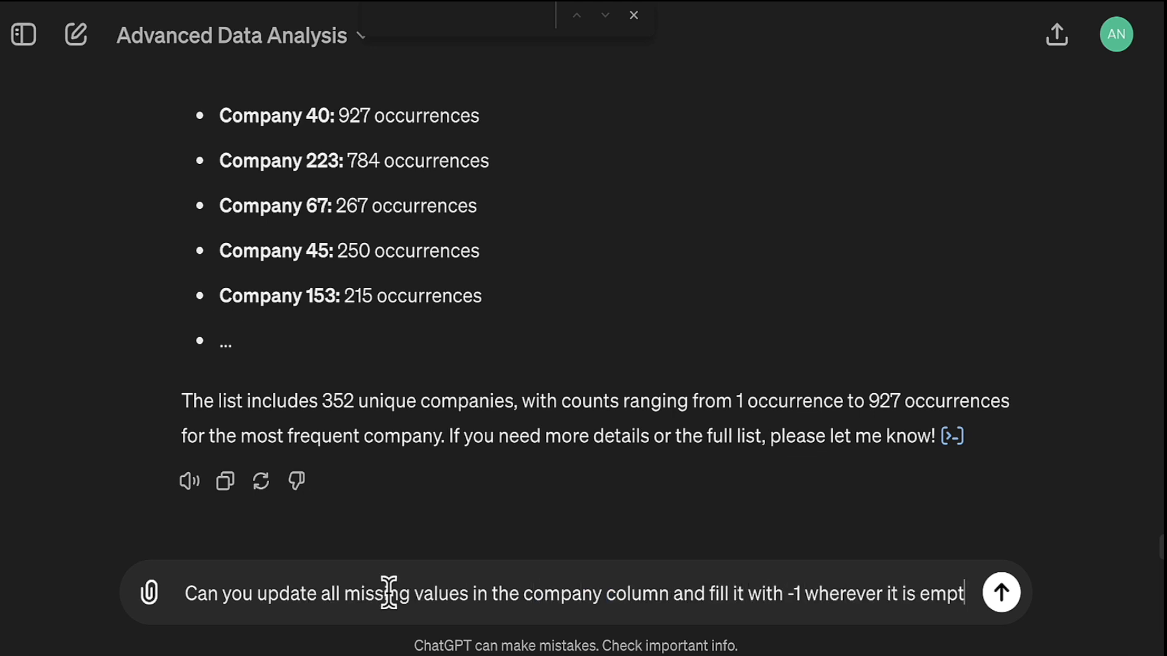
type("ll.")
key("Return")
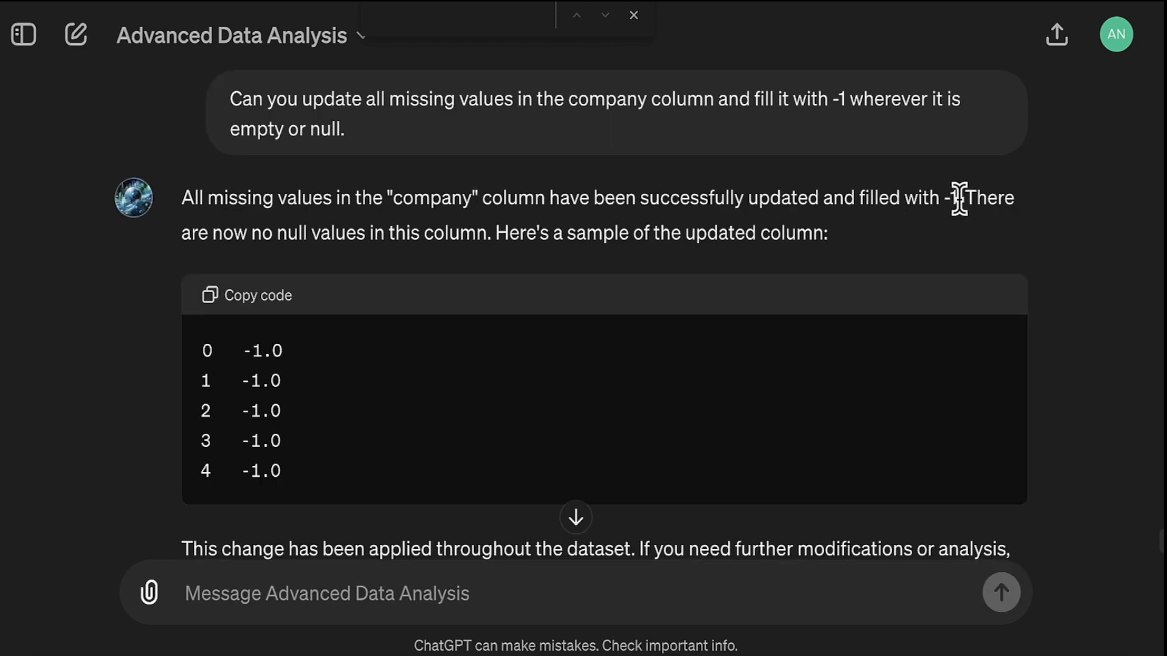
Check the reply's statements on the -1 fill and null values in the company column, and inspect its analysis code and result.
left_click_drag(959, 199, 929, 200)
left_click_drag(260, 231, 485, 225)
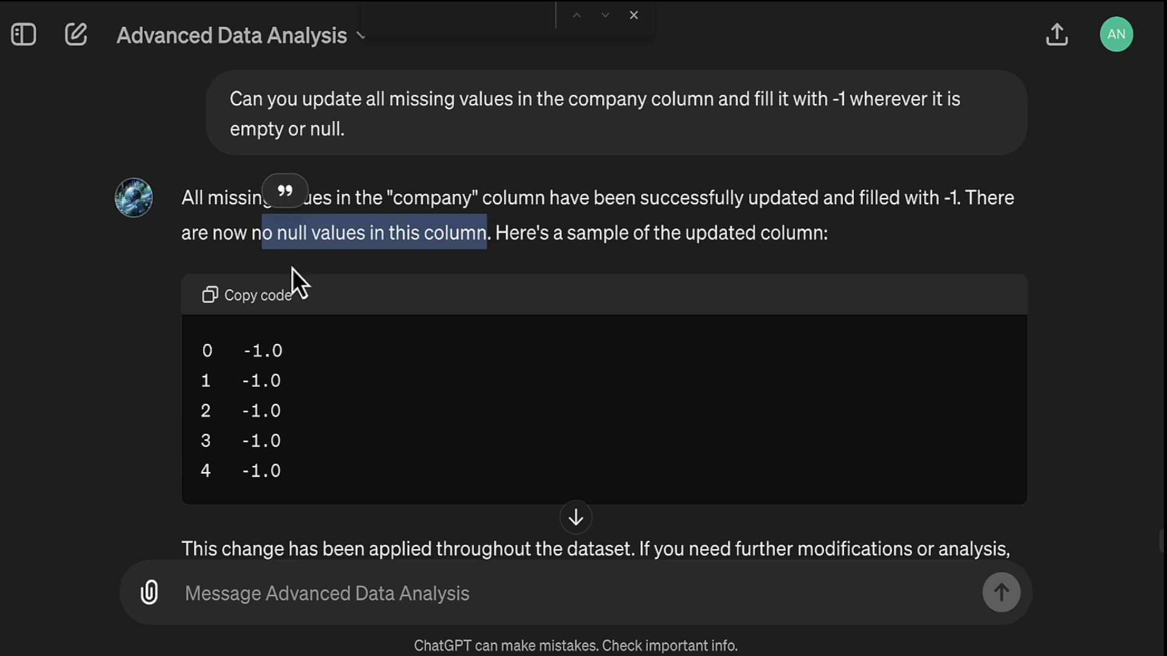
scroll(358, 436, "down", 3)
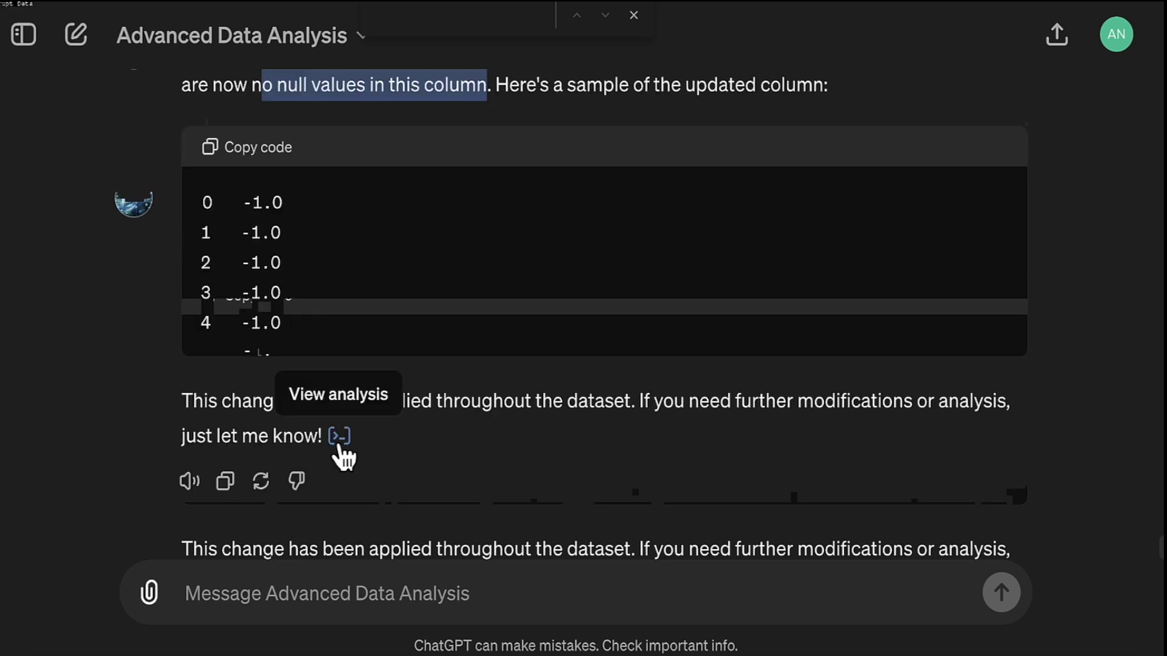
left_click(340, 439)
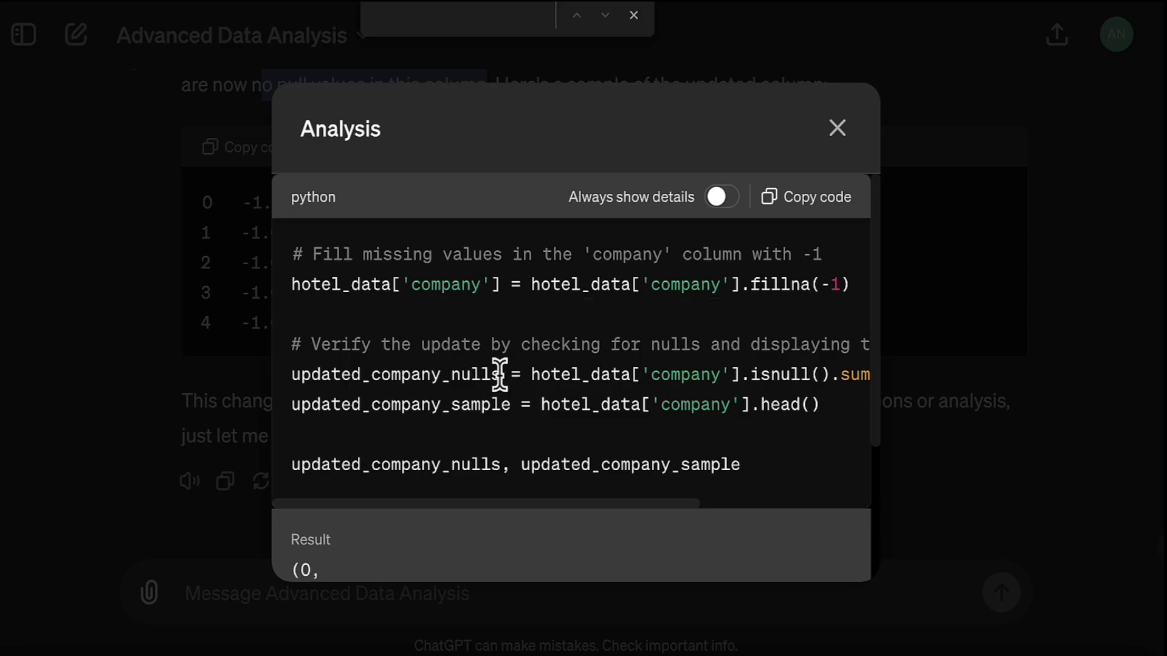
scroll(542, 405, "down", 2)
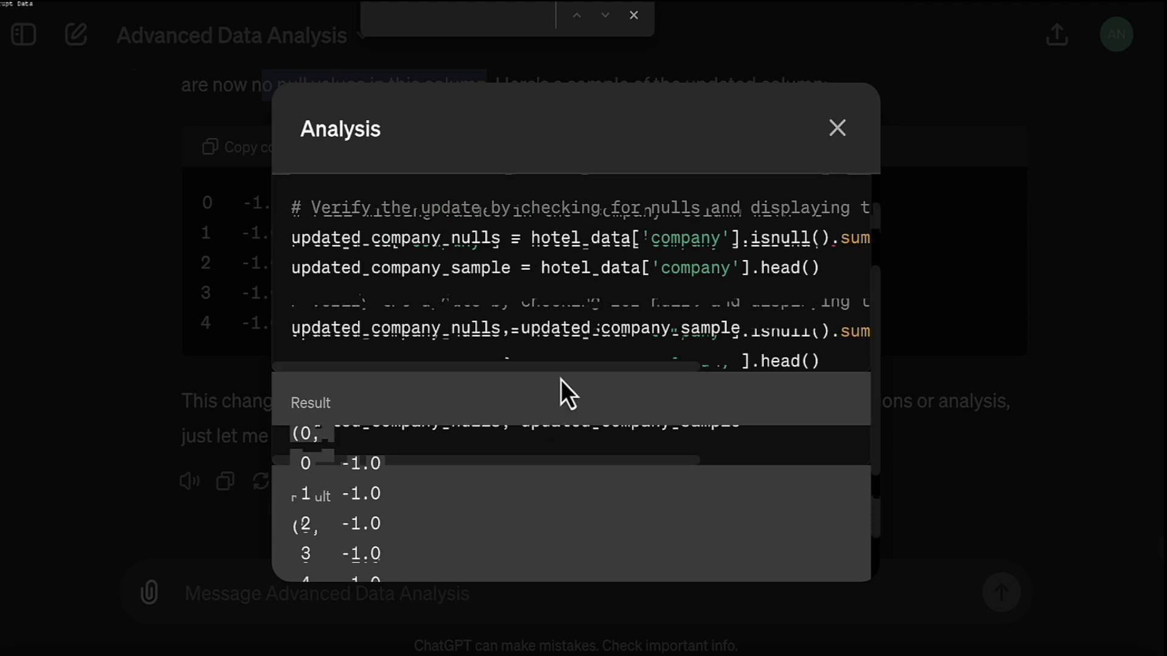
left_click_drag(637, 366, 487, 333)
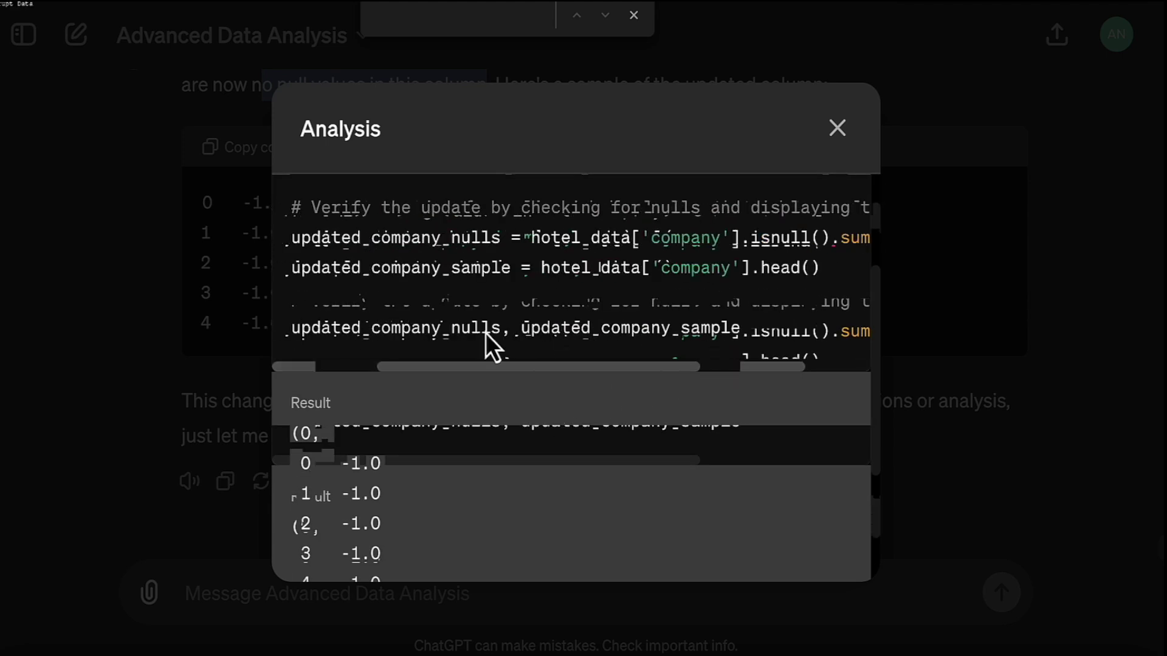
scroll(618, 304, "down", 1)
Close the analysis, send "Where can I download this updated dataset?" and download the updated hotel bookings dataset from the reply.
left_click(437, 590)
type("Where can I downlo")
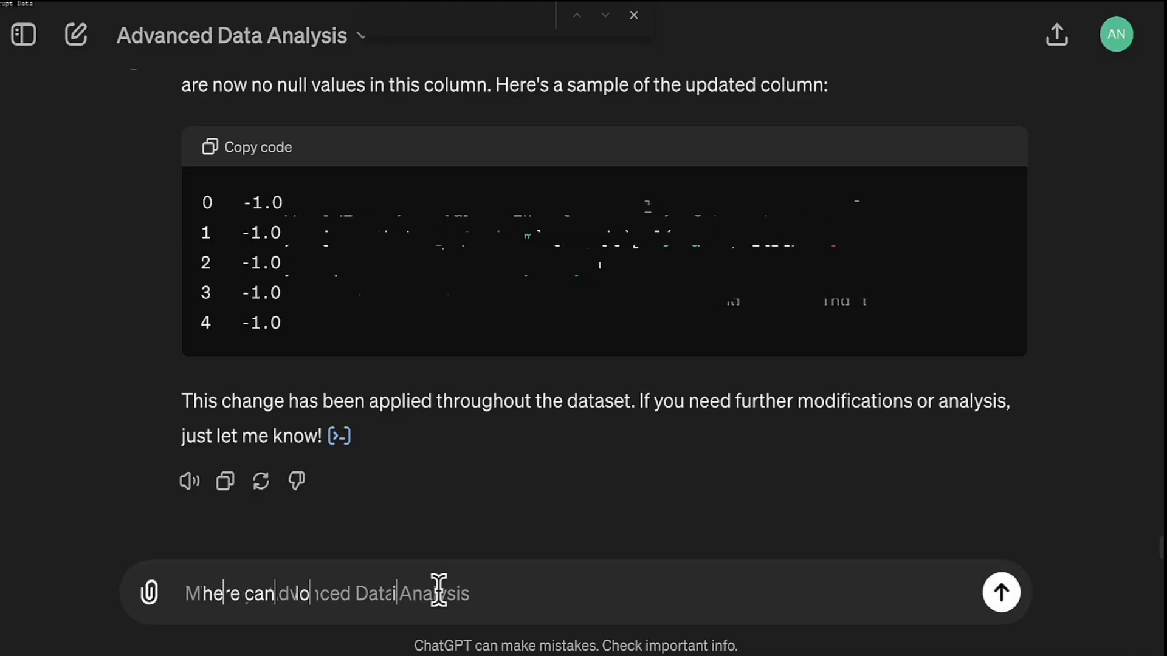
type("ad this updated dat")
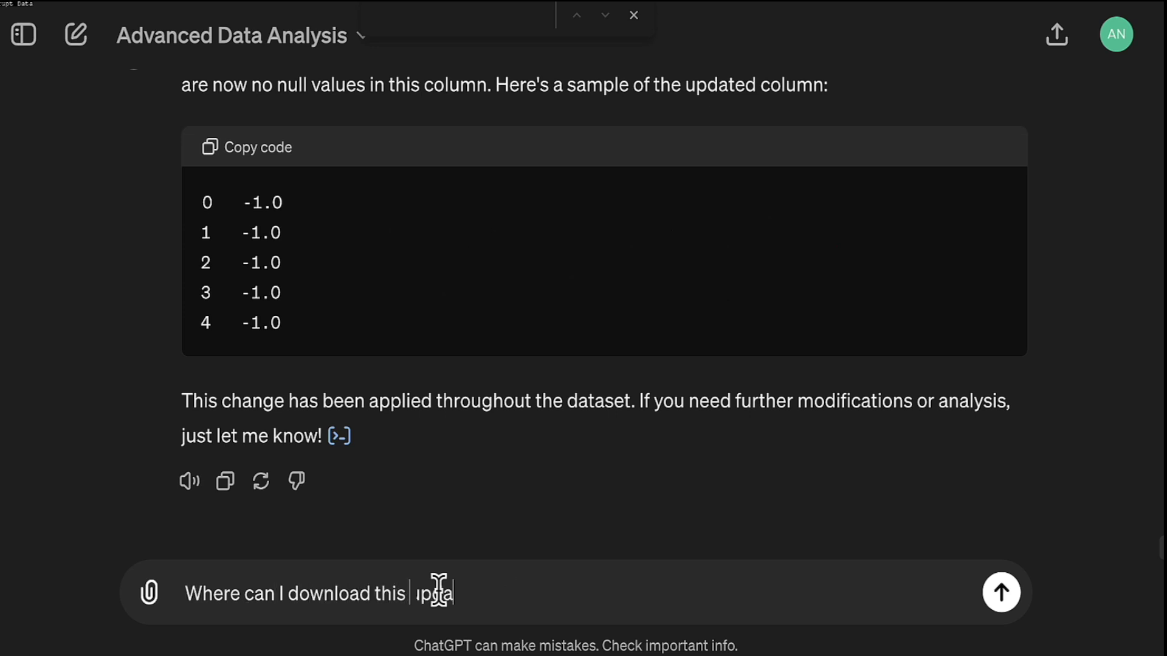
type("aset?")
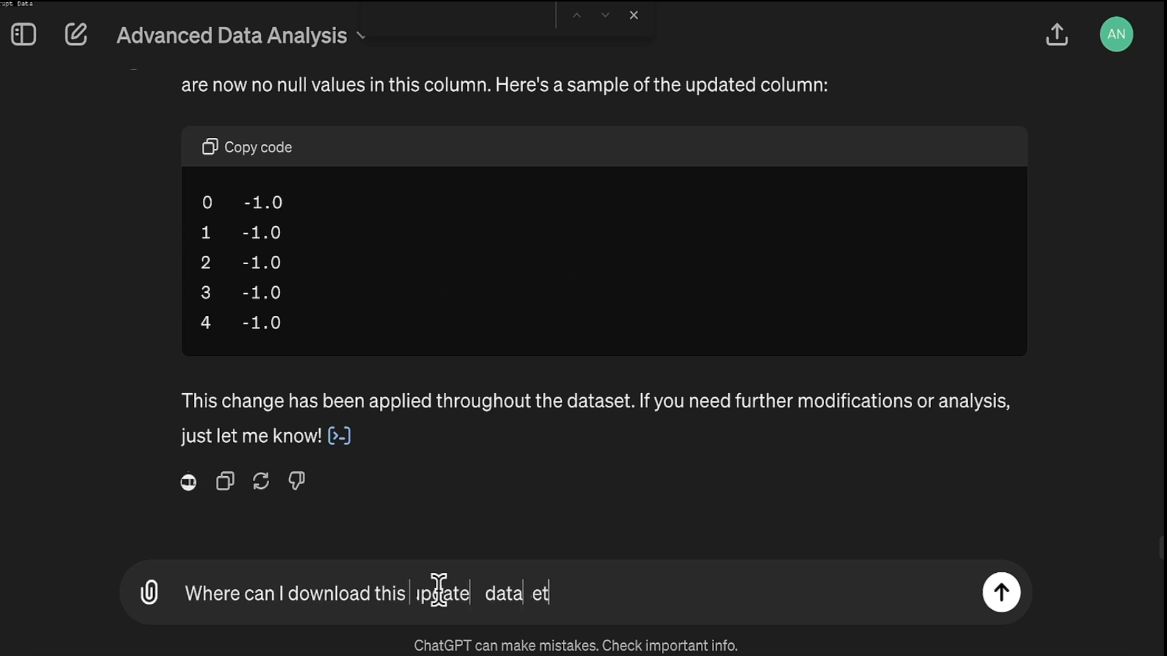
key("Return")
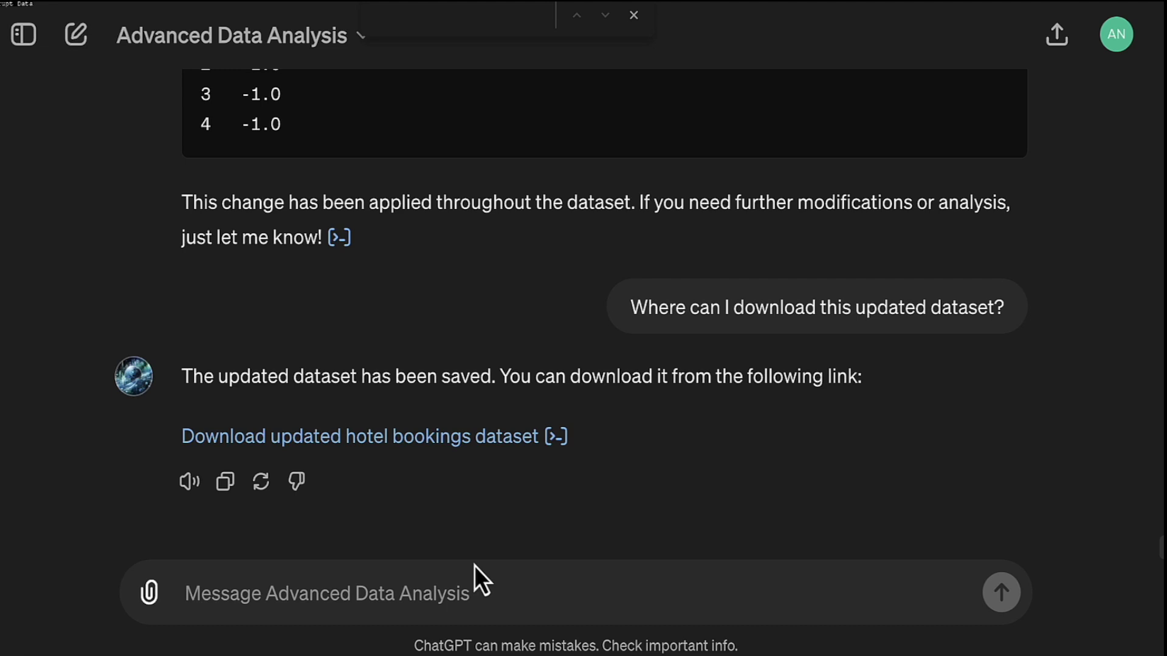
left_click(446, 437)
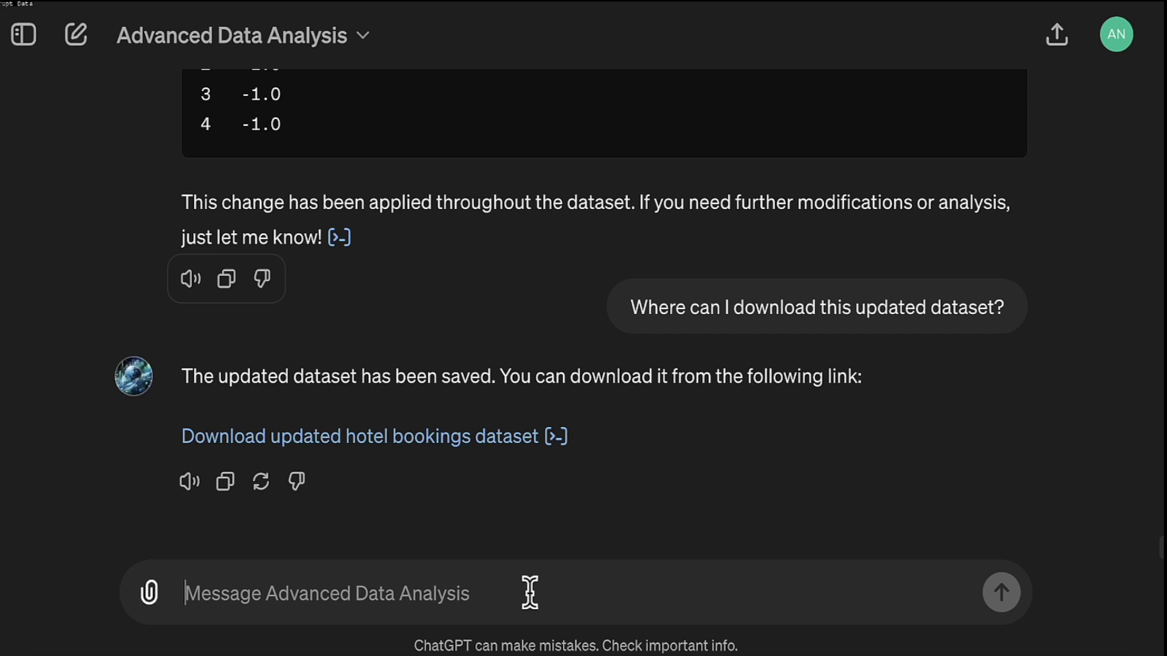
Send the question "Can you identify any unusual patterns or outliers in the data? Which entries are the most bizarre and why?".
type("Can y")
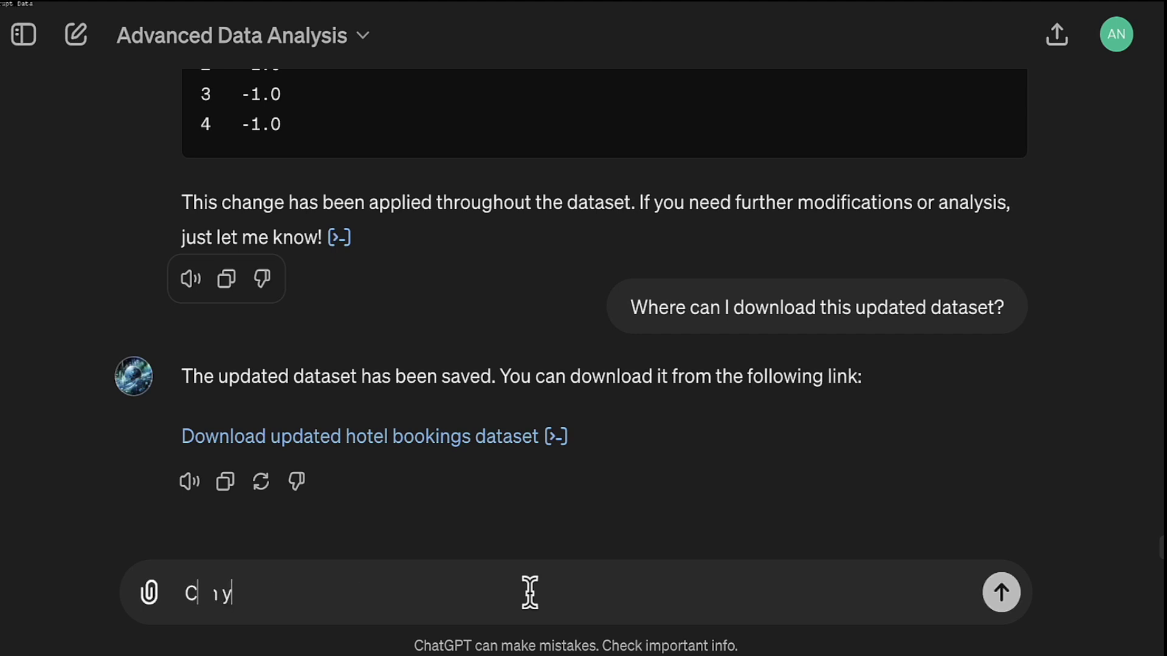
type("ou identify any unusual patterns or outliers i")
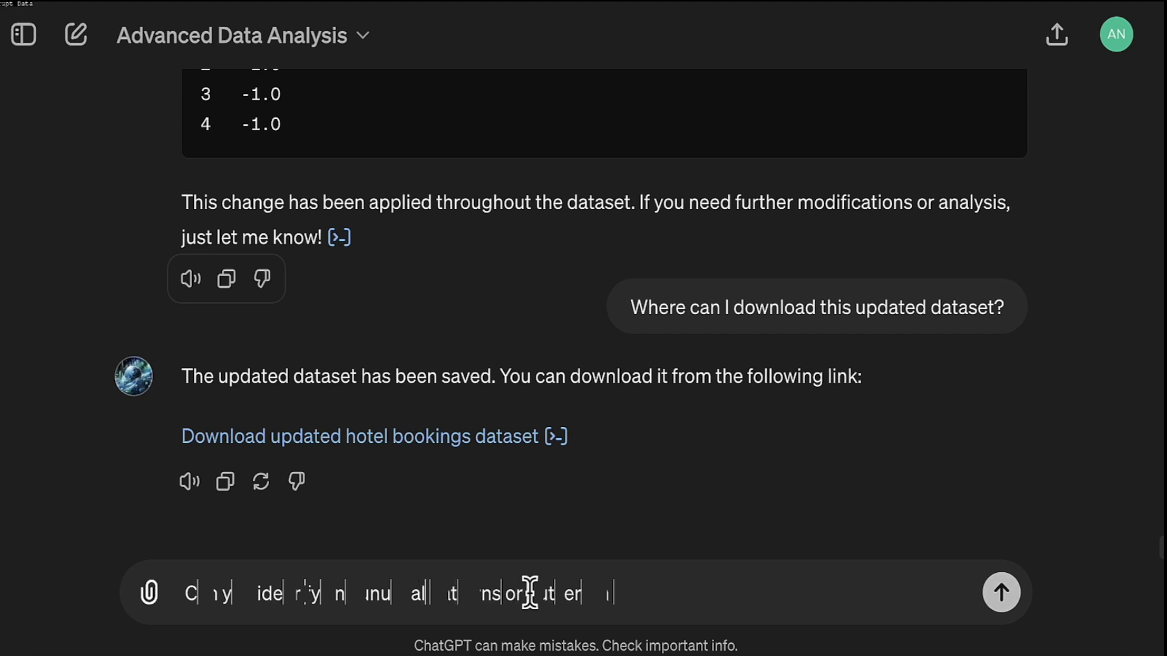
type("n the data? Which one")
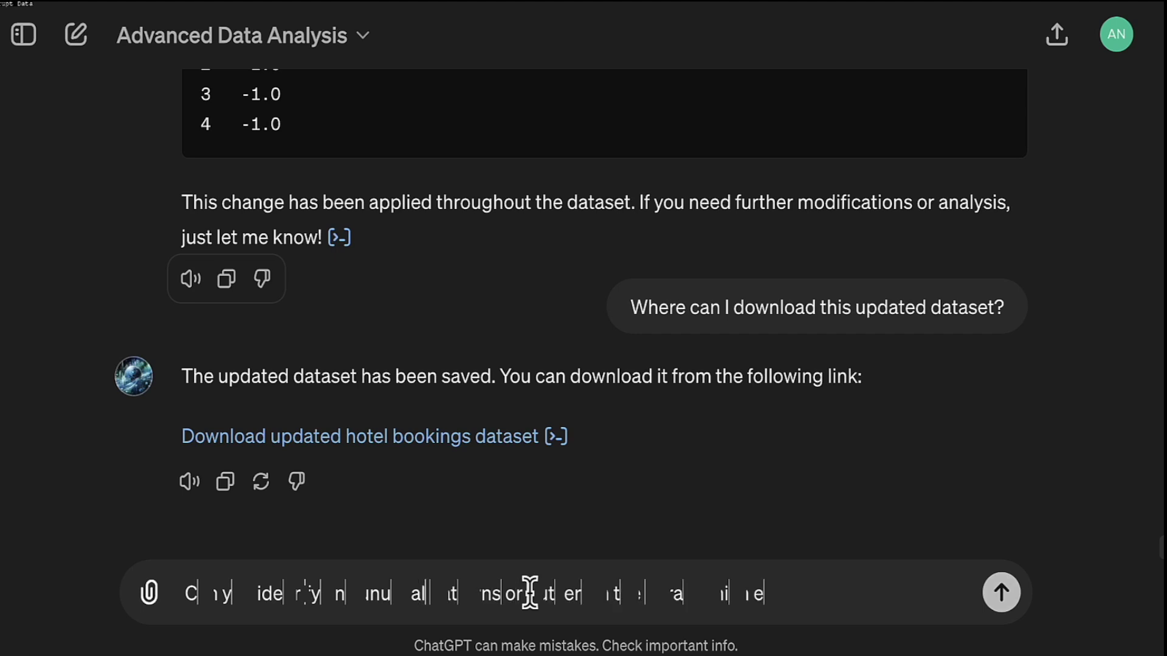
type("ntries are the most bi")
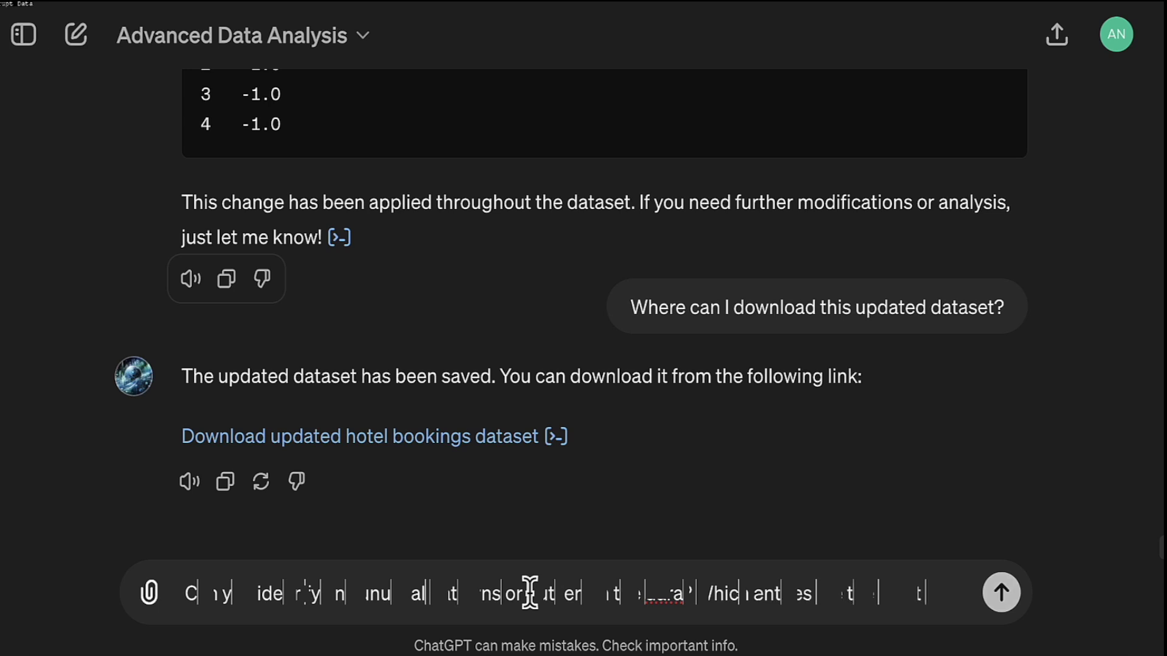
type("zarre and why?")
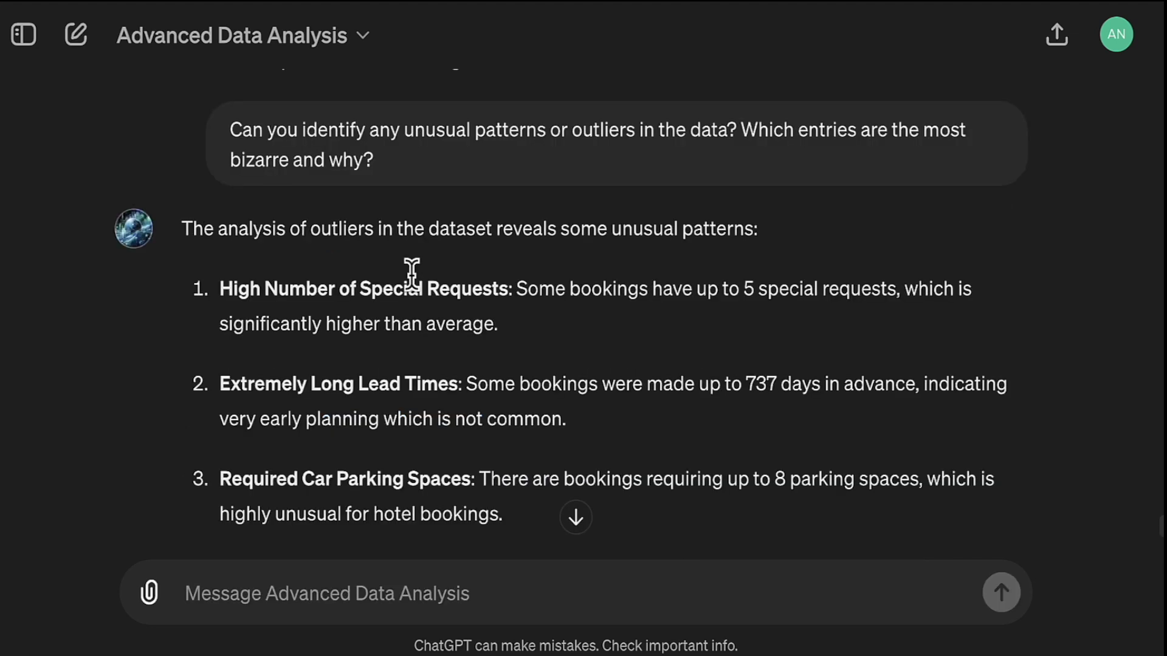
Read the first two outlier findings in the reply, on the high number of special requests and extremely long lead times.
scroll(409, 268, "down", 2)
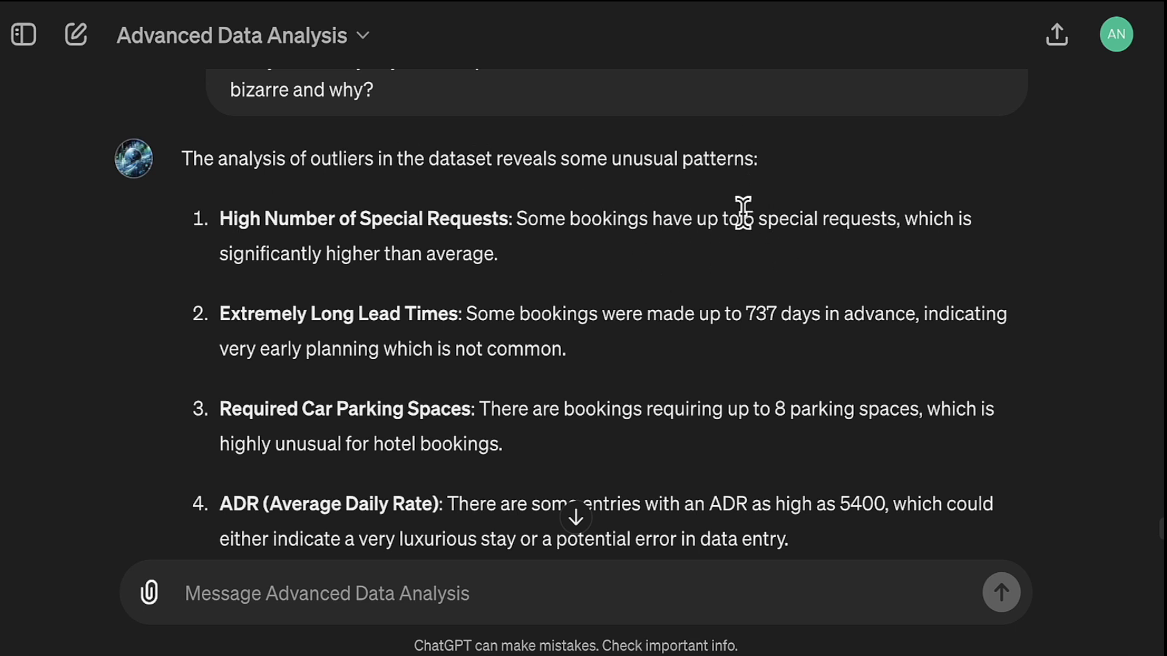
left_click_drag(742, 207, 743, 265)
left_click(494, 301)
scroll(313, 246, "down", 1)
triple_click(312, 246)
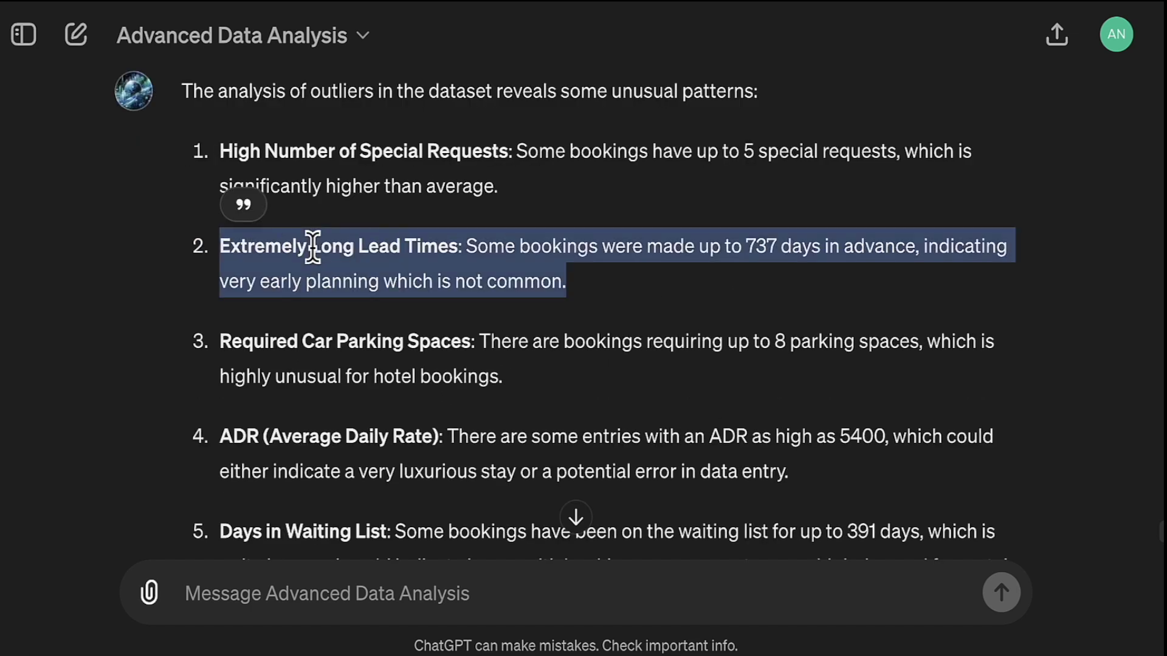
left_click(606, 275)
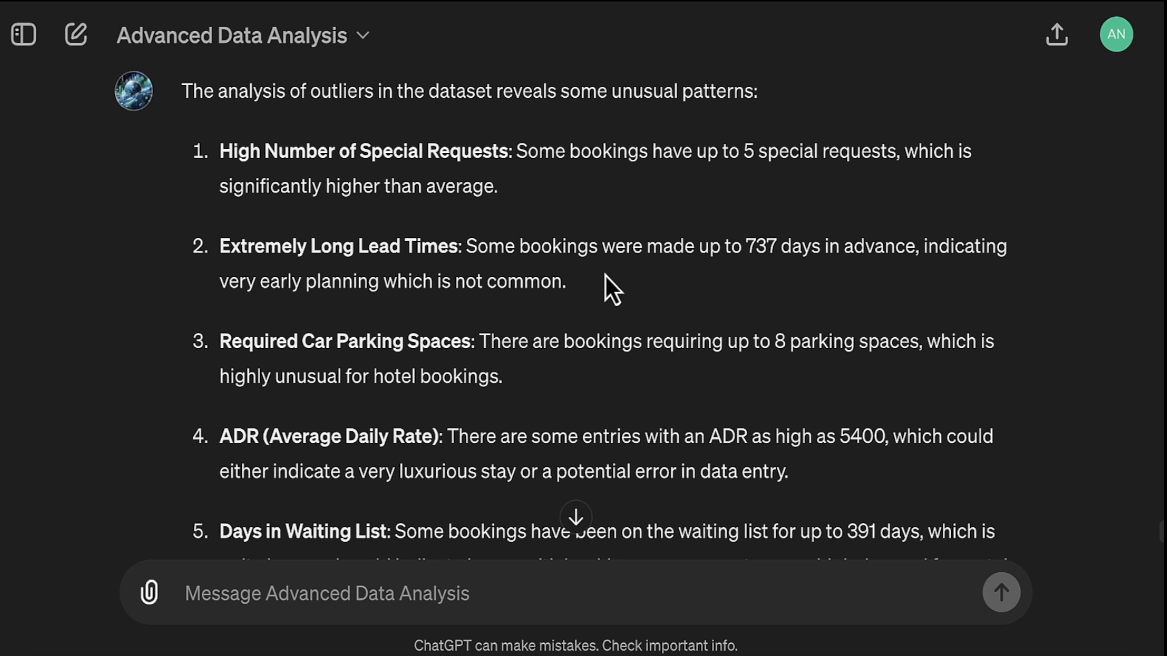
left_click_drag(591, 289, 263, 282)
double_click(471, 249)
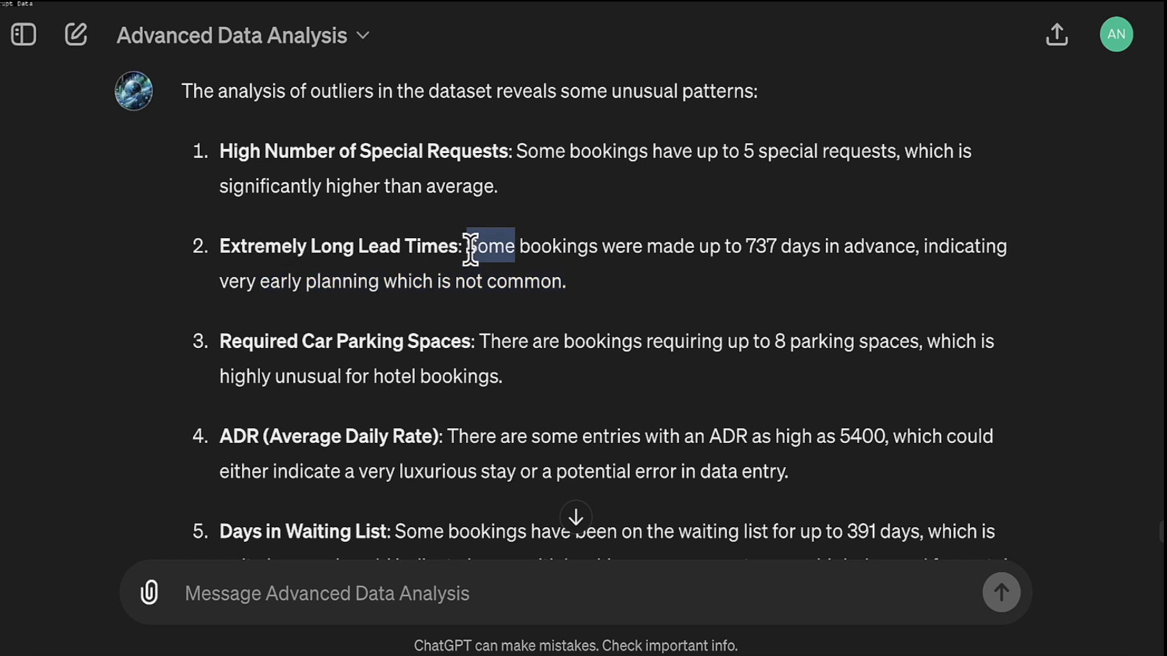
triple_click(472, 244)
Examine the outlier findings on required car parking spaces and ADR (Average Daily Rate), including the possible explanations for the high rate.
scroll(484, 396, "down", 3)
left_click(516, 267)
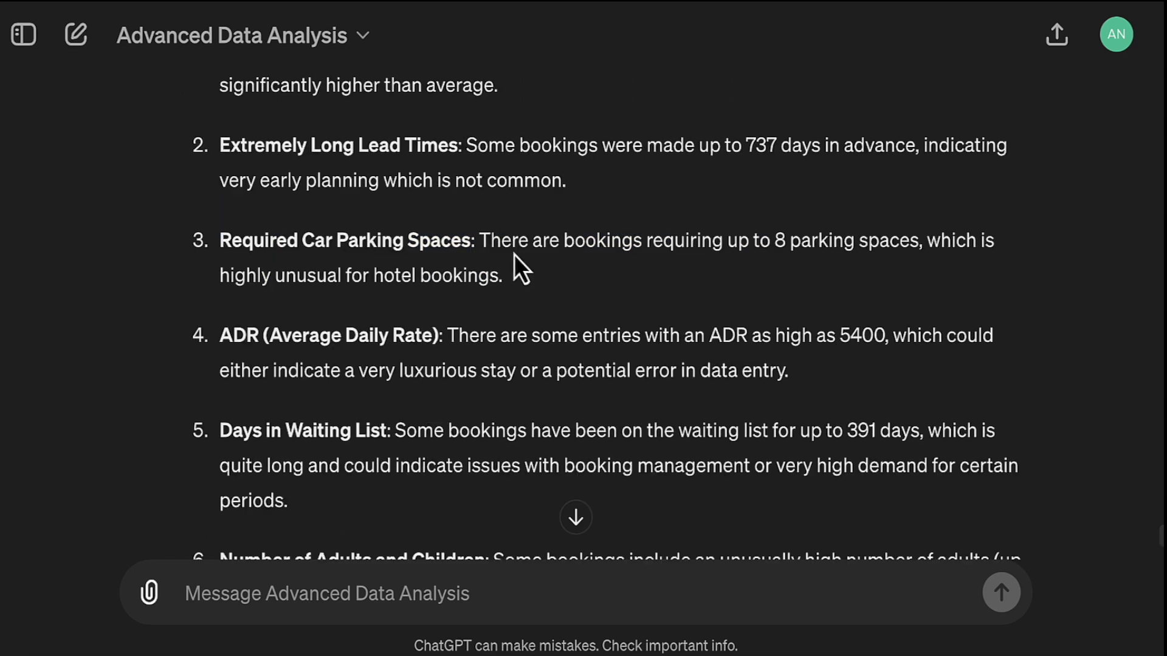
left_click_drag(480, 241, 908, 267)
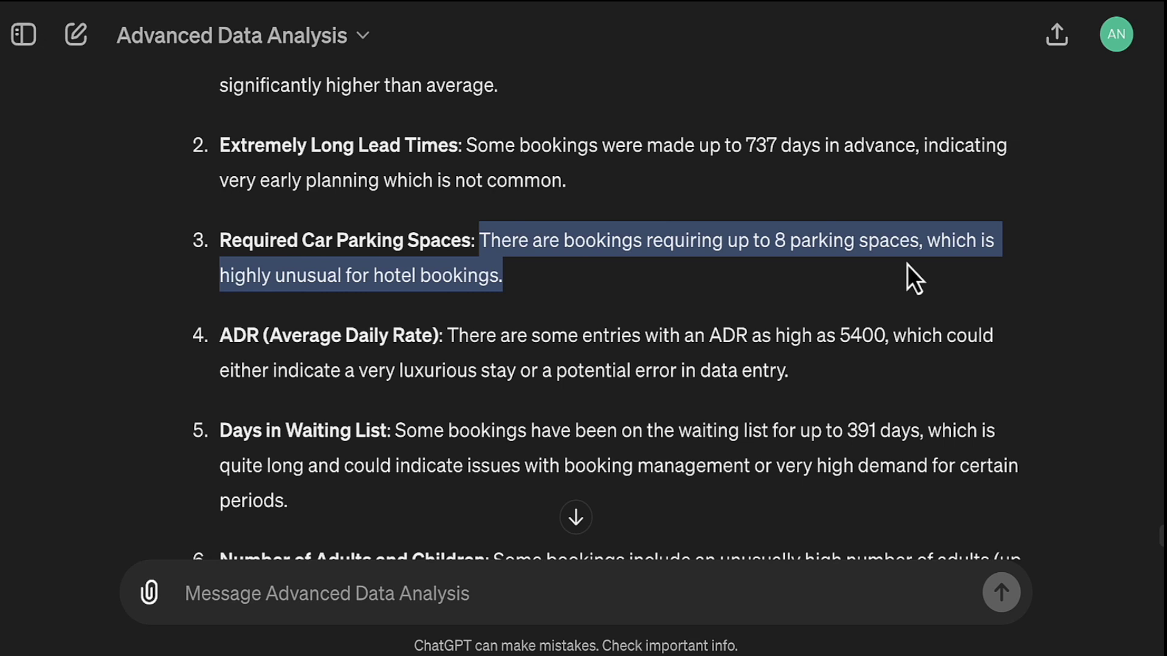
left_click_drag(906, 265, 907, 264)
left_click(557, 278)
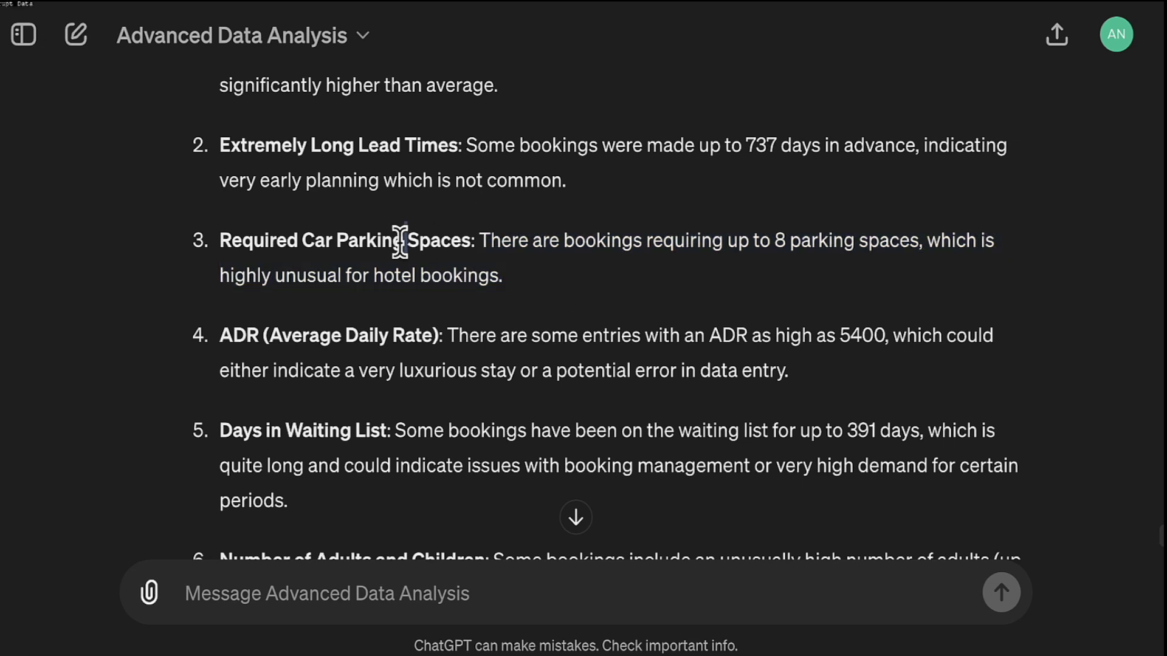
scroll(400, 241, "down", 2)
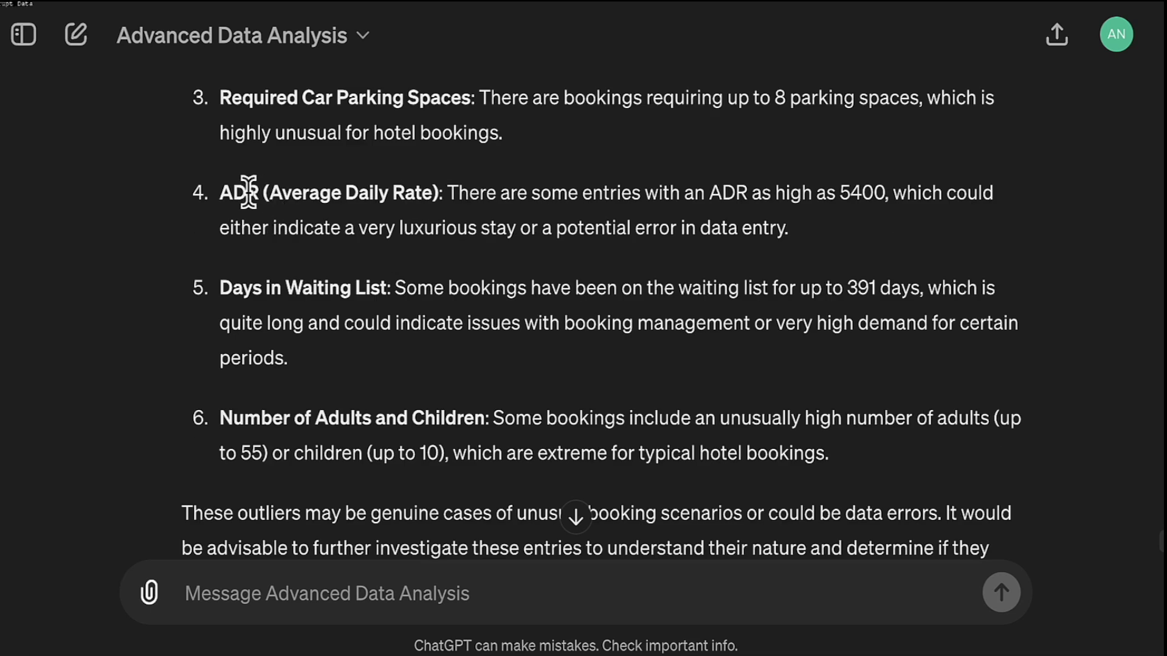
double_click(855, 193)
left_click(373, 228)
left_click_drag(402, 224, 632, 212)
left_click(800, 240)
left_click_drag(348, 177, 218, 195)
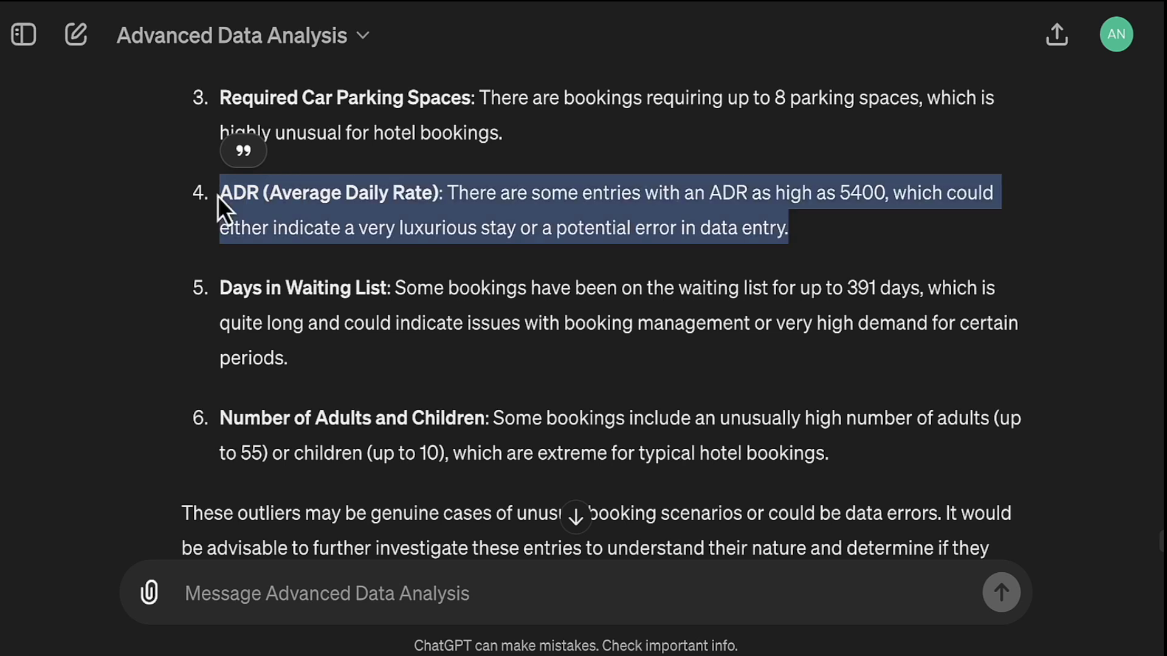
Examine the outlier findings on days in waiting list and number of adults and children, and revisit the required car parking spaces item.
scroll(217, 196, "down", 2)
double_click(242, 181)
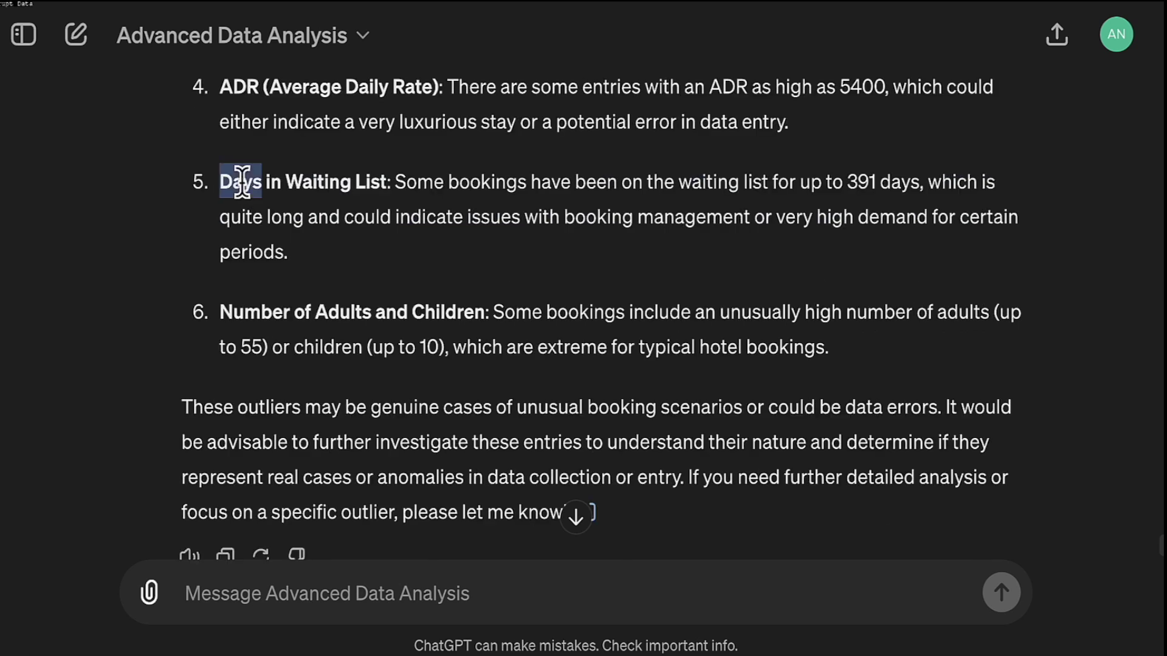
left_click_drag(480, 182, 664, 182)
left_click_drag(791, 182, 901, 185)
left_click_drag(722, 217, 544, 220)
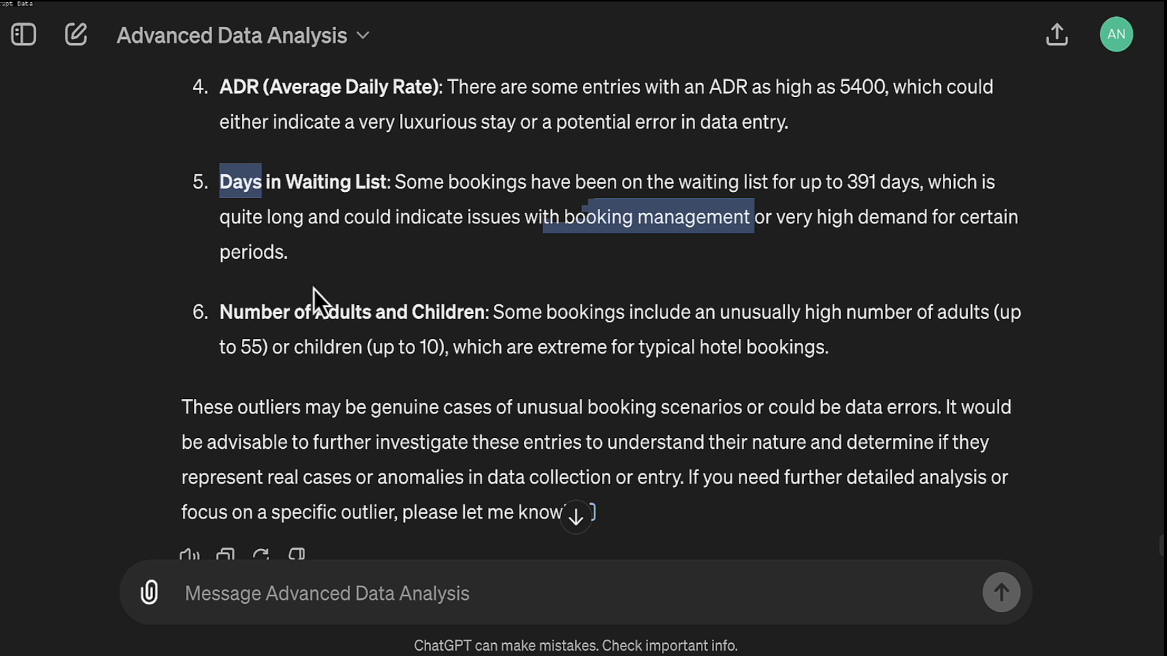
scroll(314, 291, "down", 1)
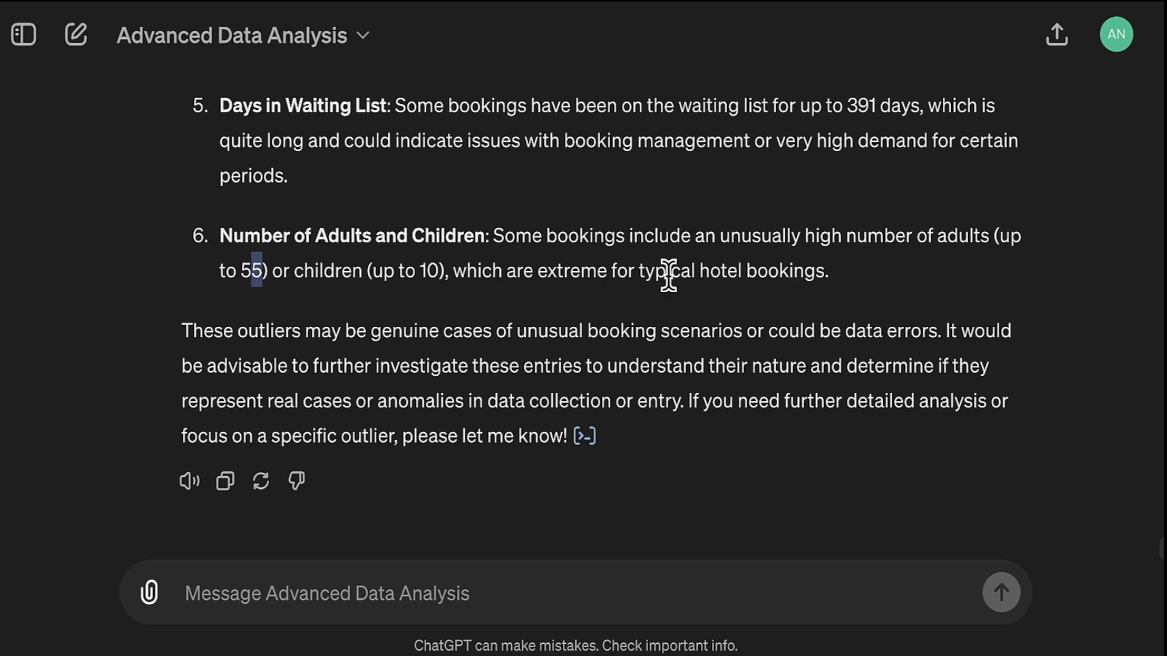
left_click_drag(834, 278, 217, 231)
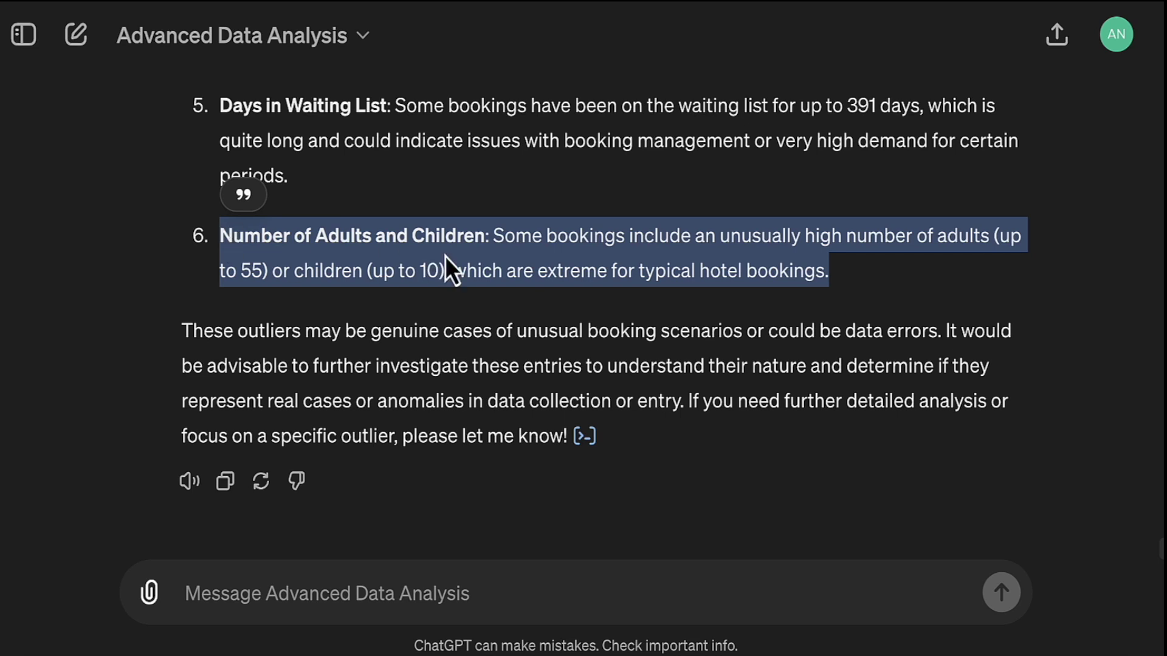
left_click(491, 187)
triple_click(485, 234)
scroll(485, 244, "up", 5)
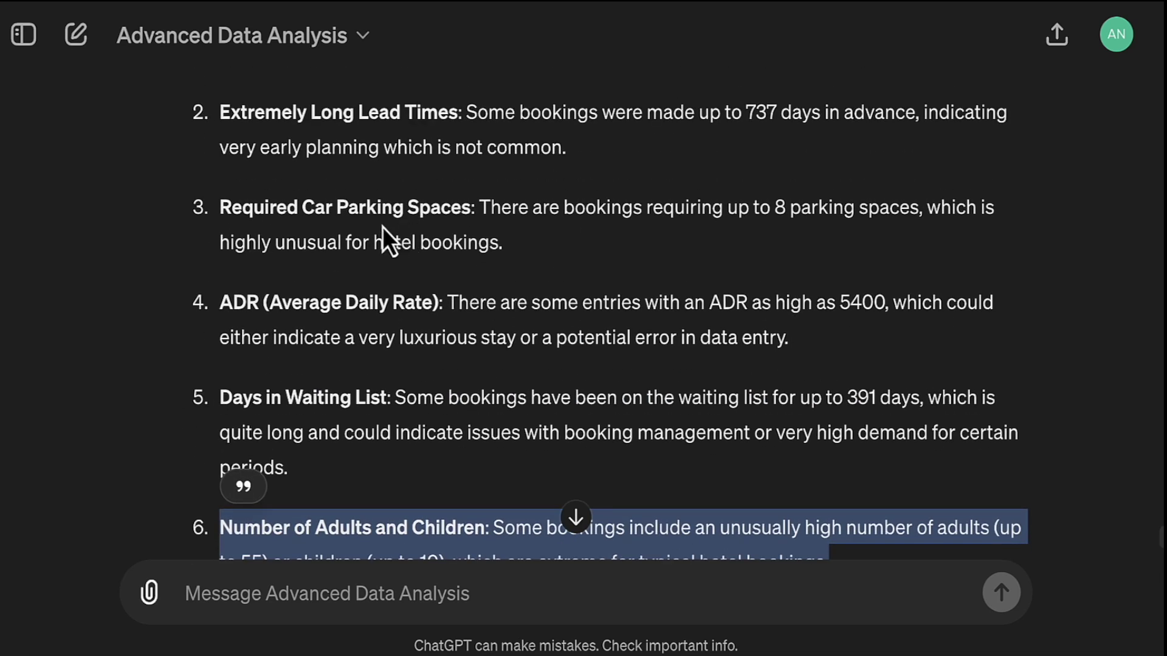
triple_click(356, 207)
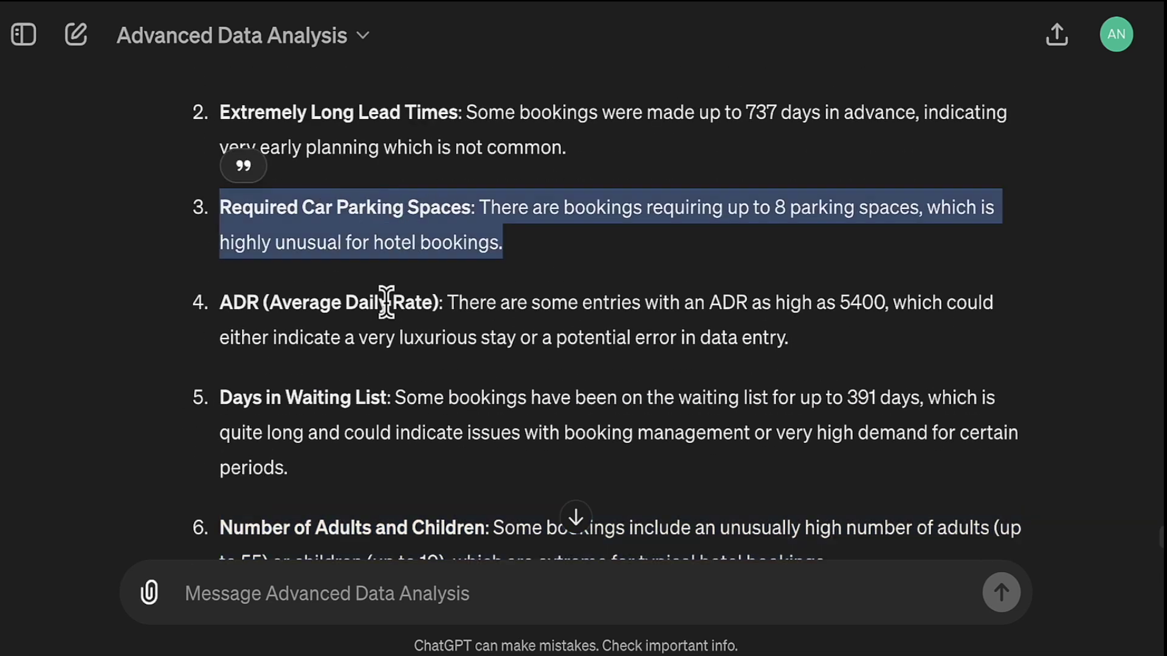
Send the question "For the Days in Waiting List, can you provide 5 rows and help me dig deeper?".
scroll(360, 146, "up", 2)
triple_click(372, 118)
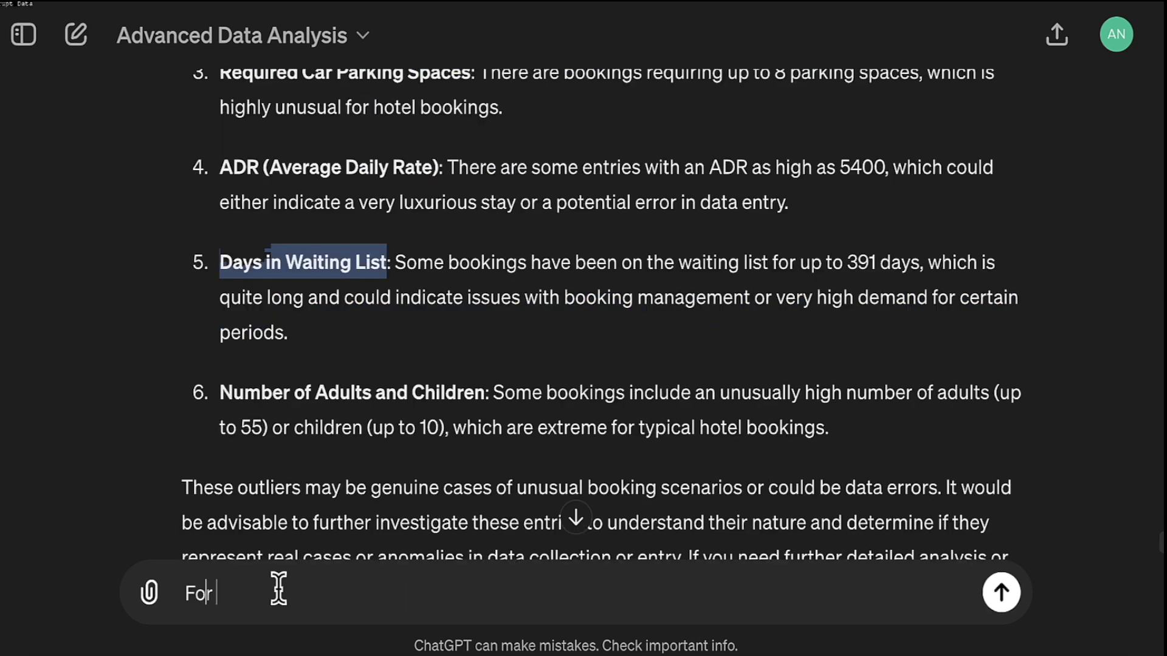
type("the")
type("Days in Waiting List")
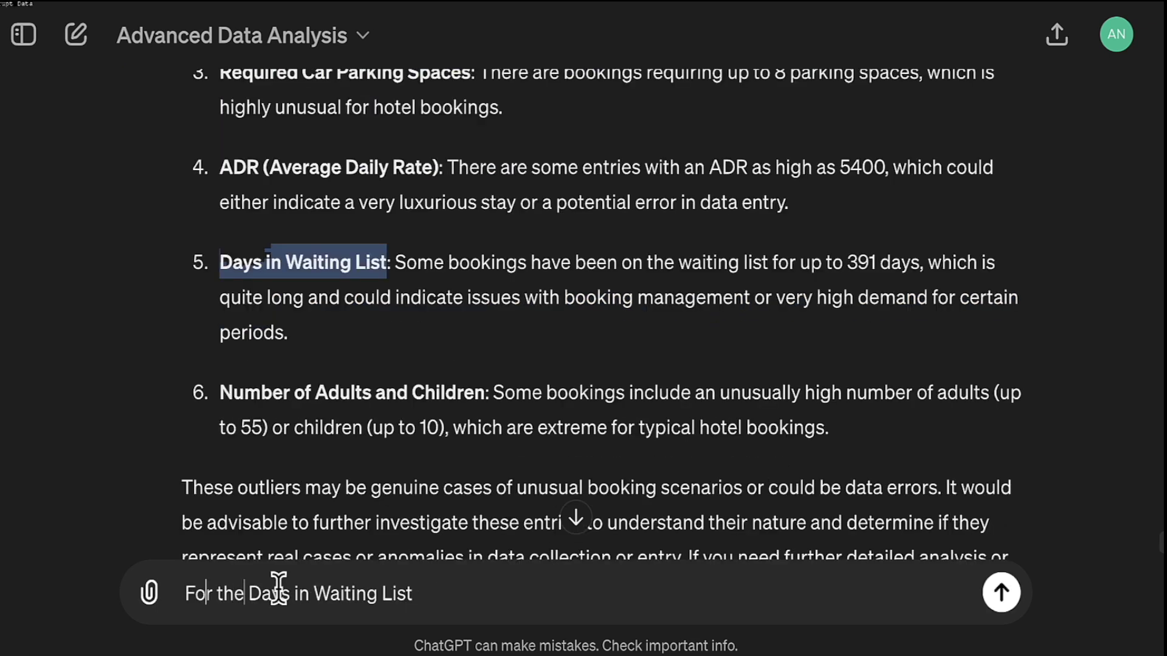
type(", can you provide 5")
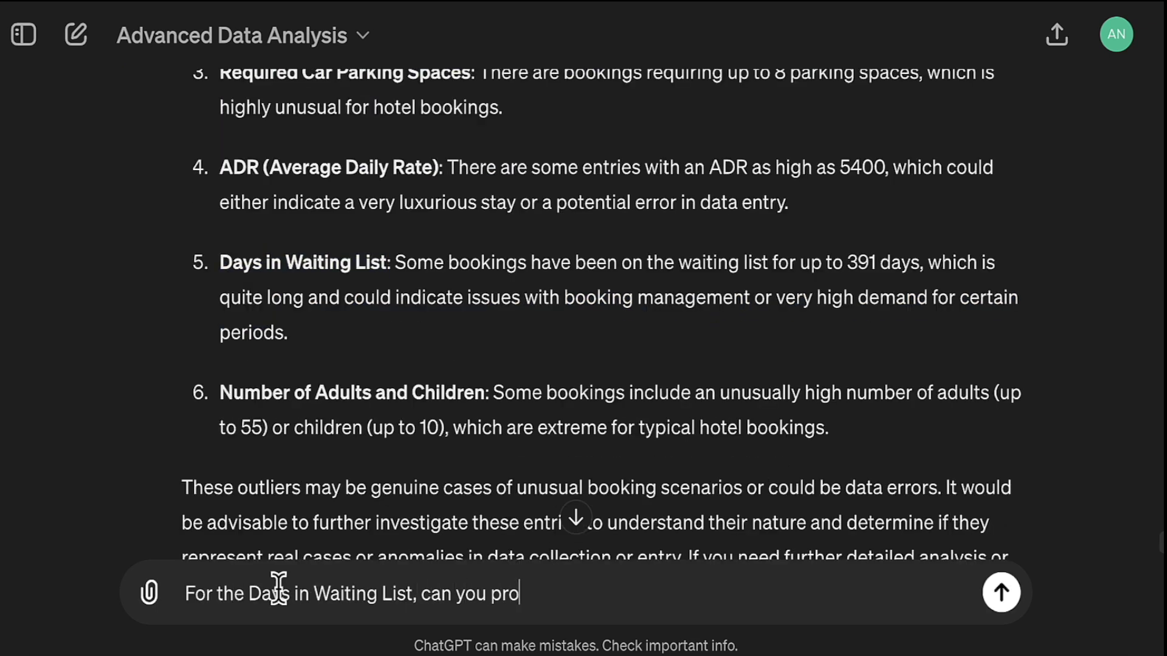
type(" rows")
type("and h")
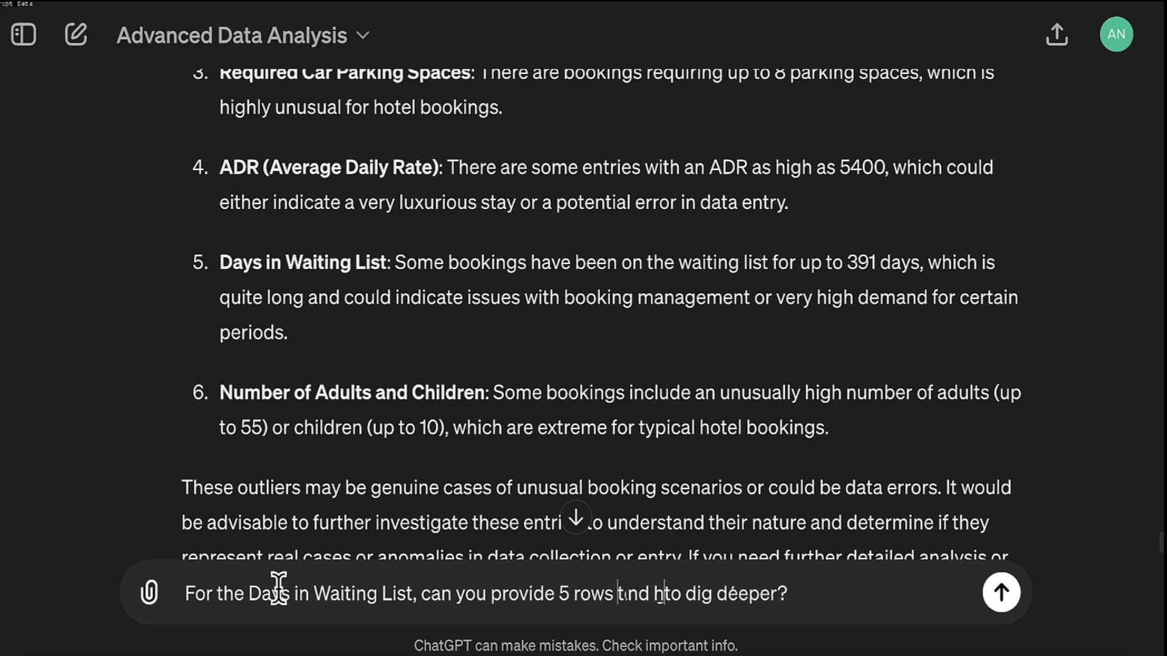
type("elp me")
key("shift+Right")
key("shift+Right")
key("shift+Right")
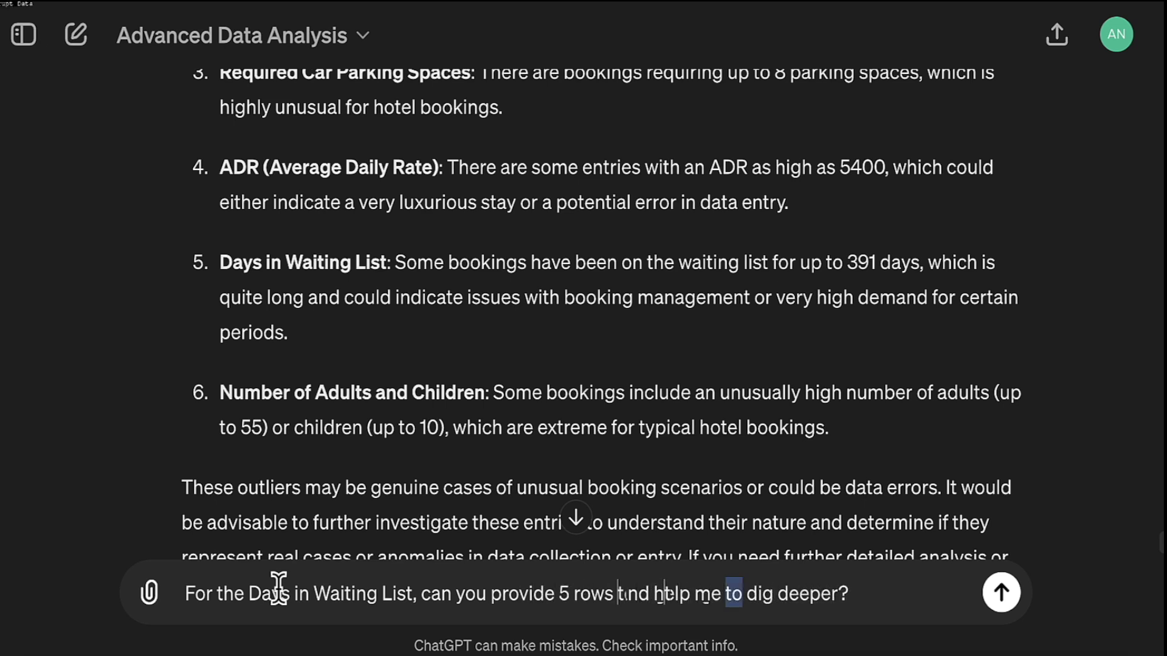
key("BackSpace")
key("End")
key("Return")
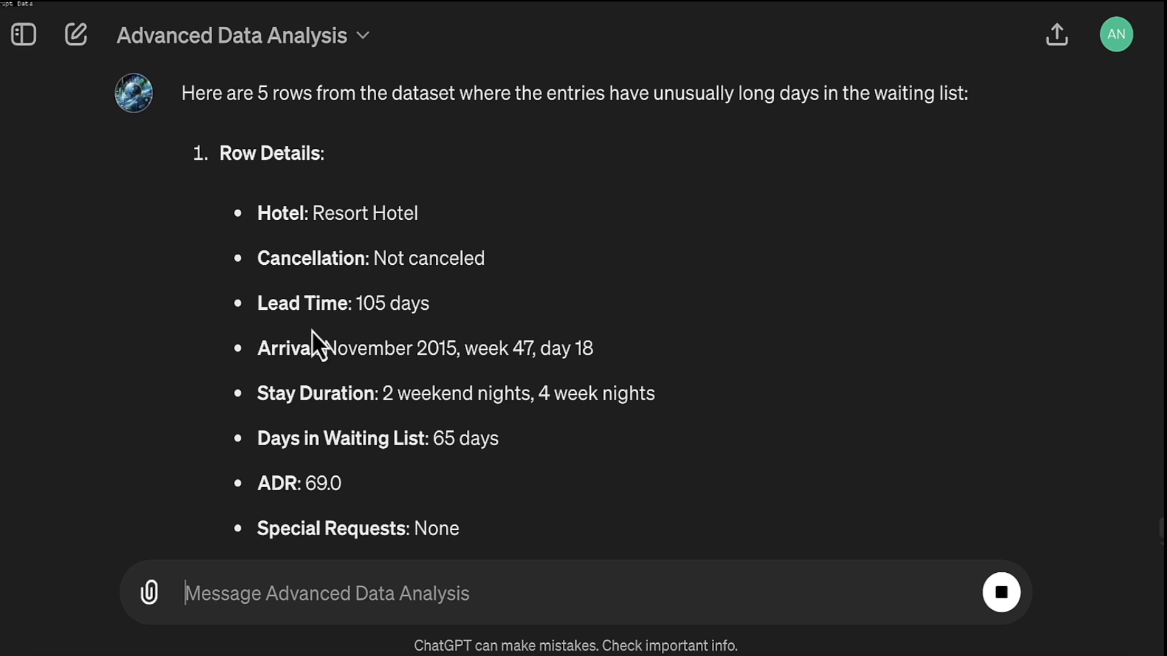
Read the reply on long waiting-list entries, covering the row details, common patterns and concluding explanation.
scroll(310, 340, "down", 15)
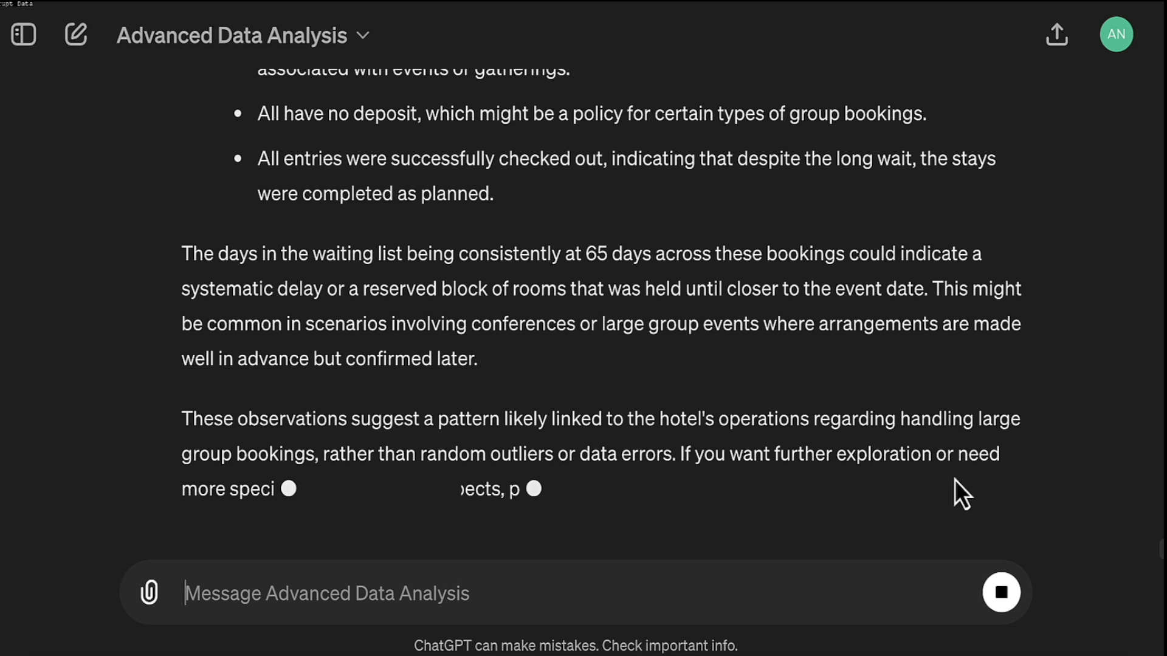
scroll(726, 369, "up", 10)
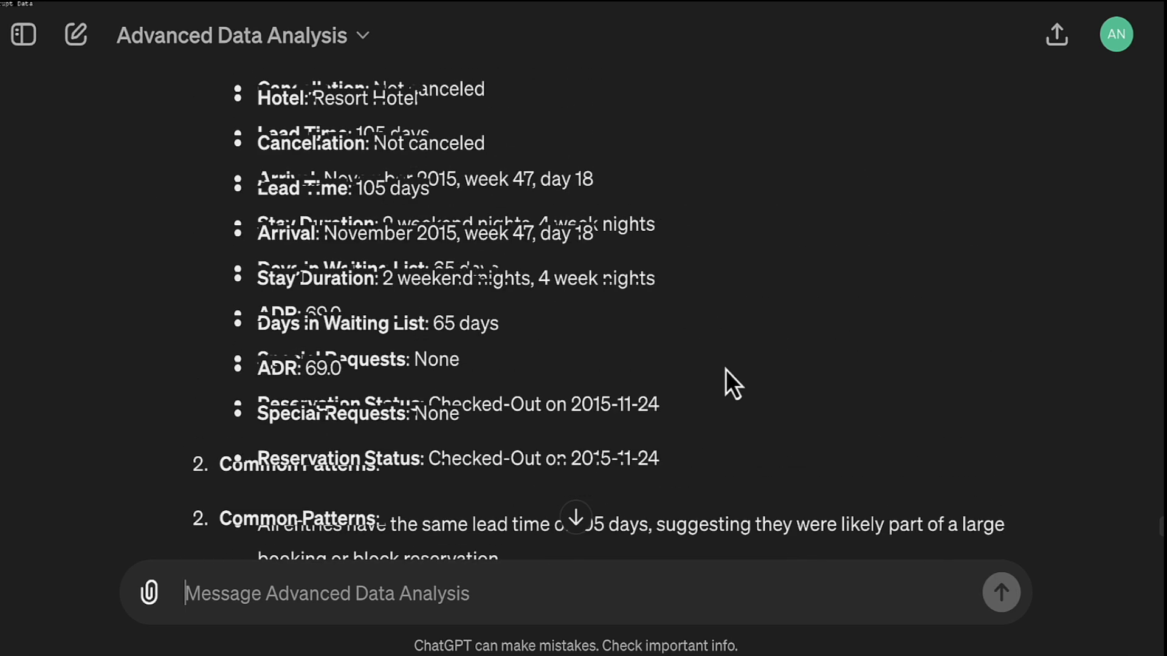
scroll(725, 370, "up", 5)
scroll(726, 370, "down", 10)
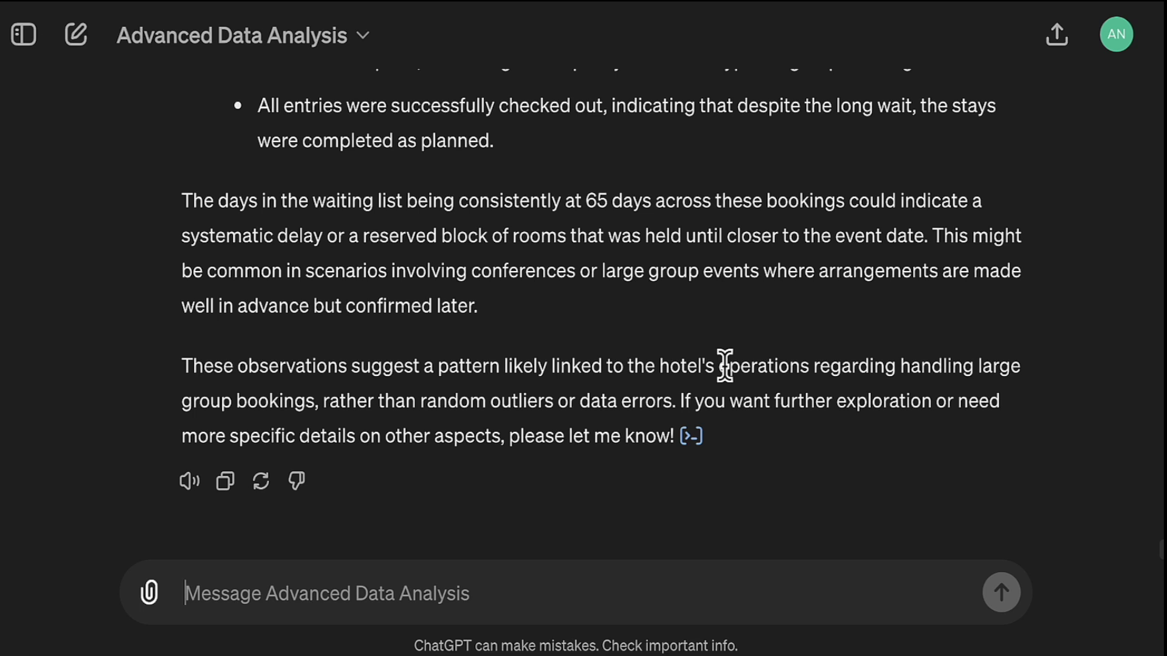
Send "Based on historical trends in the dataset, what predictions can you make for the next year? Can we create fun model to forecast future bookings?".
type("Based")
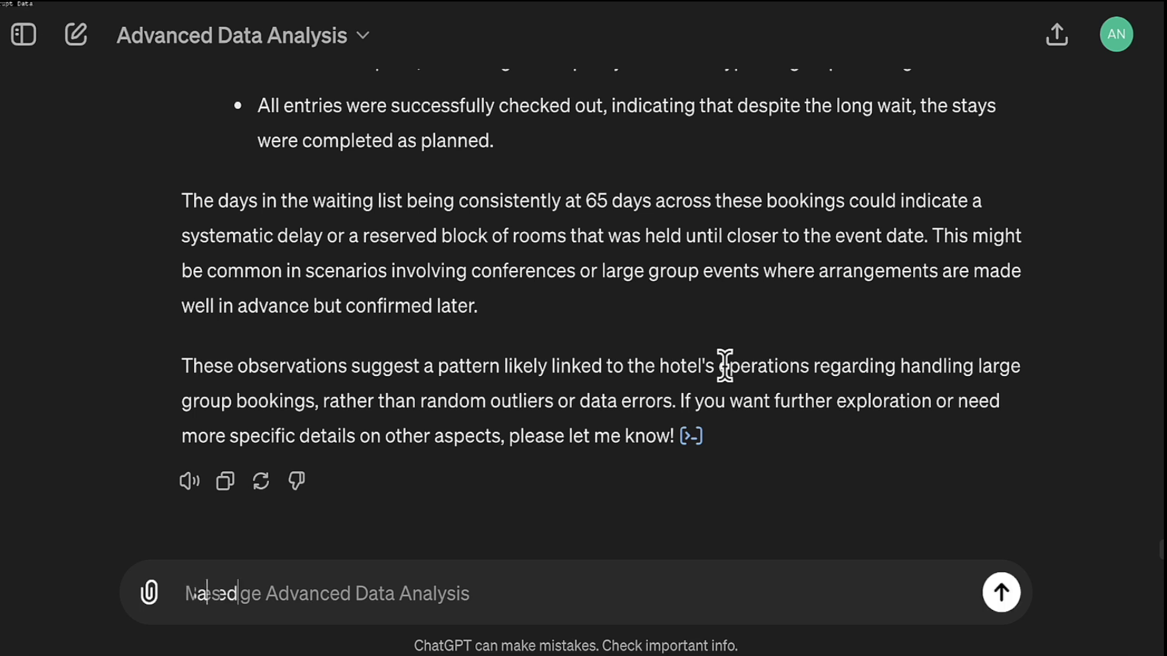
type(" on to")
type("tal")
type(" r")
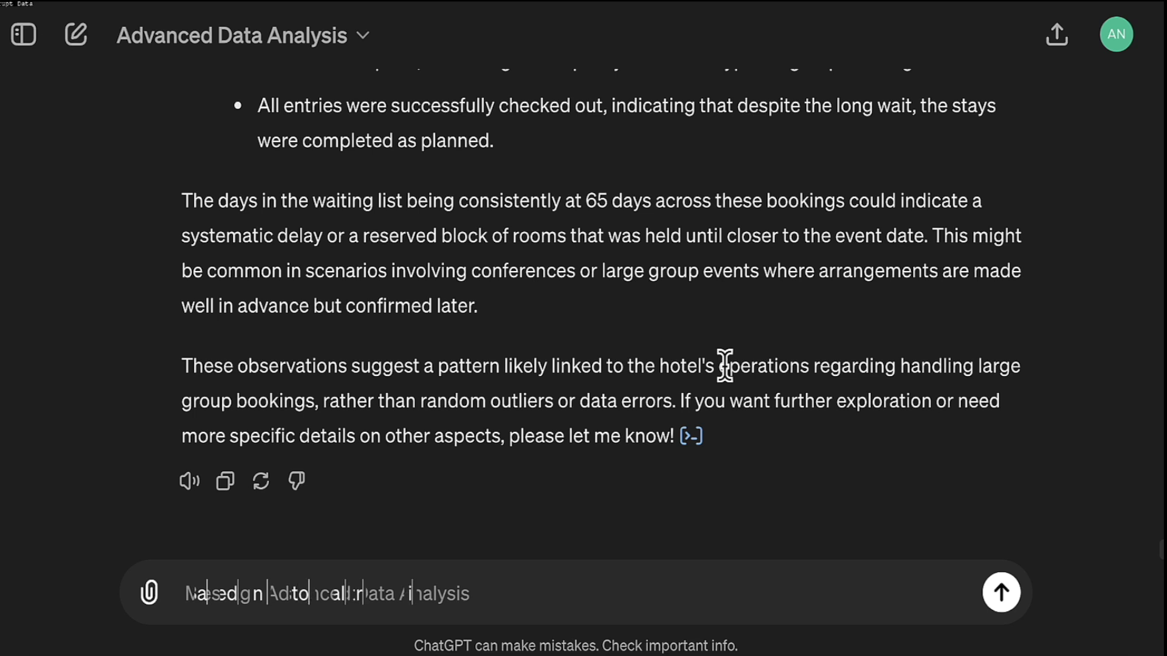
type("ends in the dataset, what predictions can you make for")
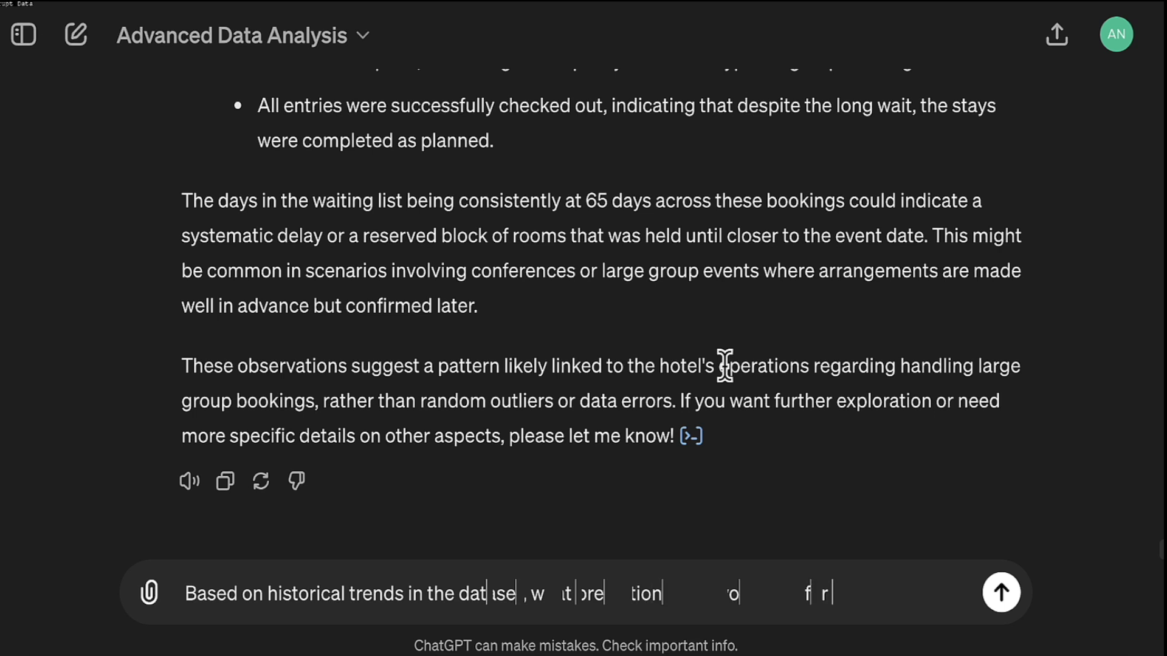
type(" the next year?")
key("shift+Return")
type("Can you give a fun")
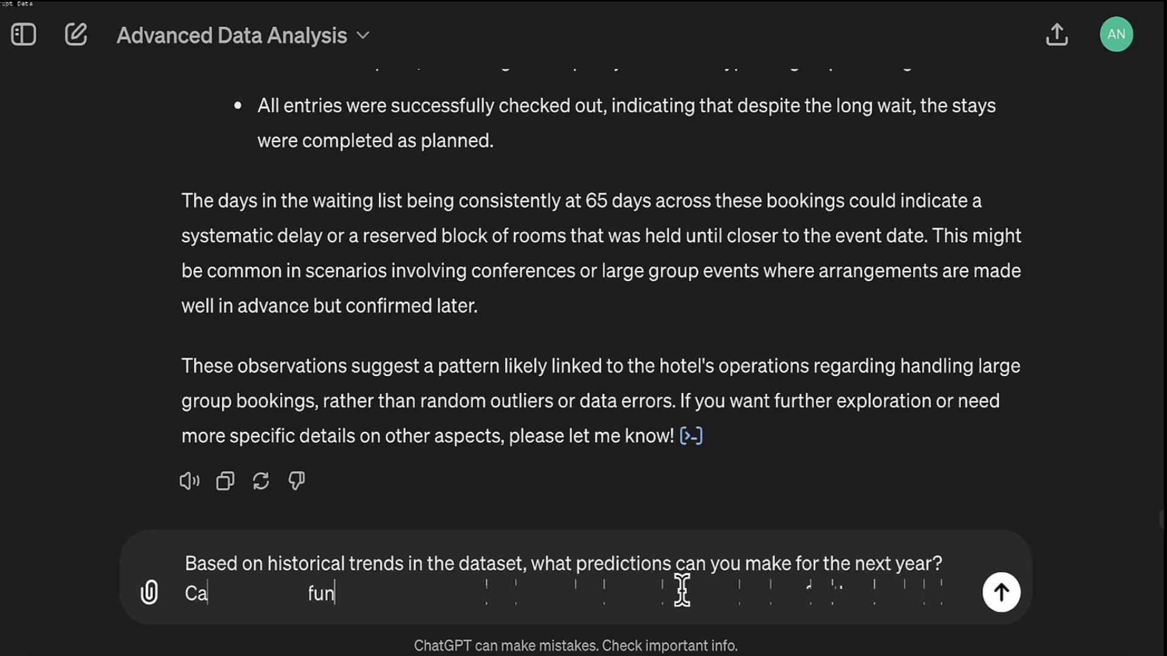
type(" model to forecast future bookings?")
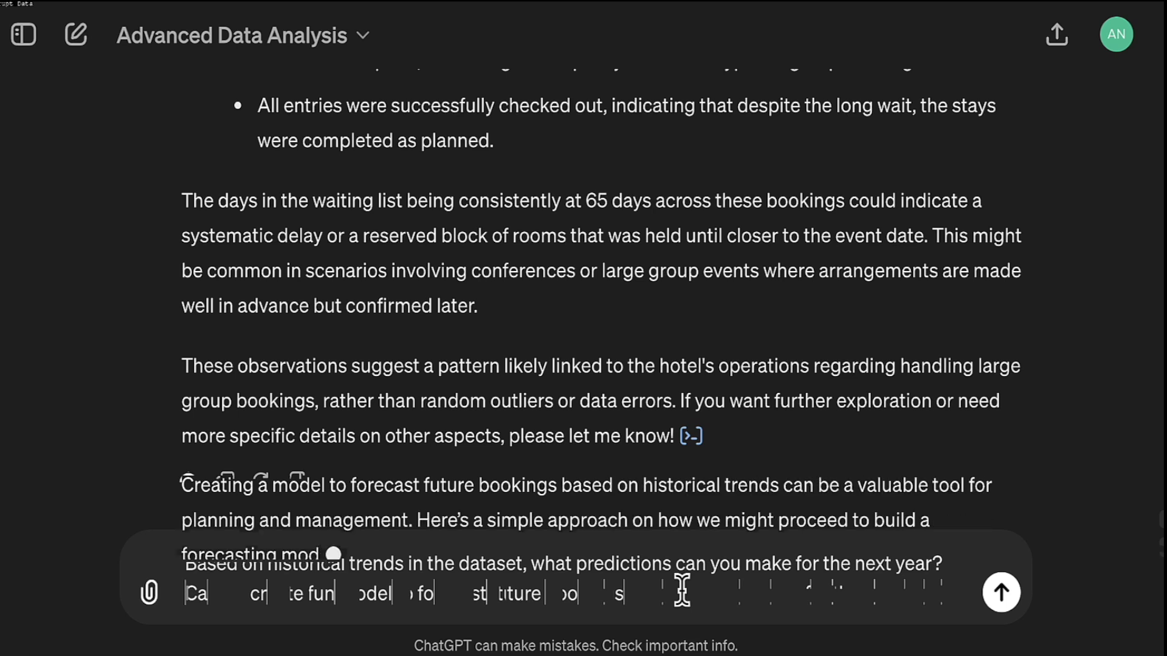
key("Return")
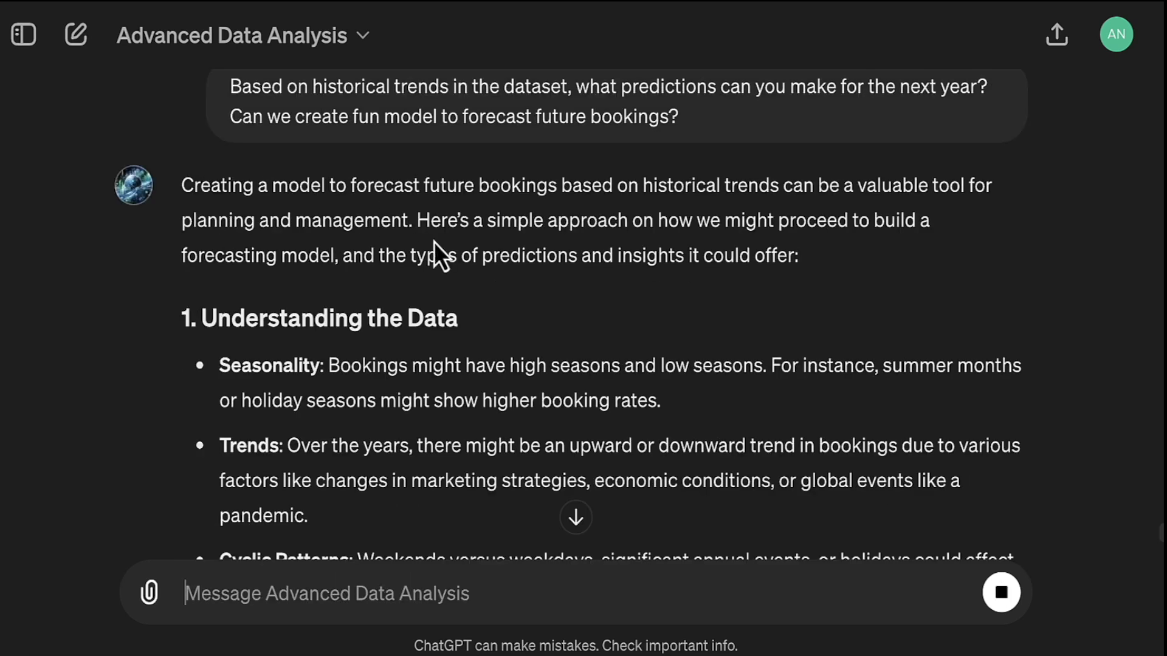
Read the Understanding the Data and Data Preparation sections of the forecasting reply.
scroll(681, 200, "down", 2)
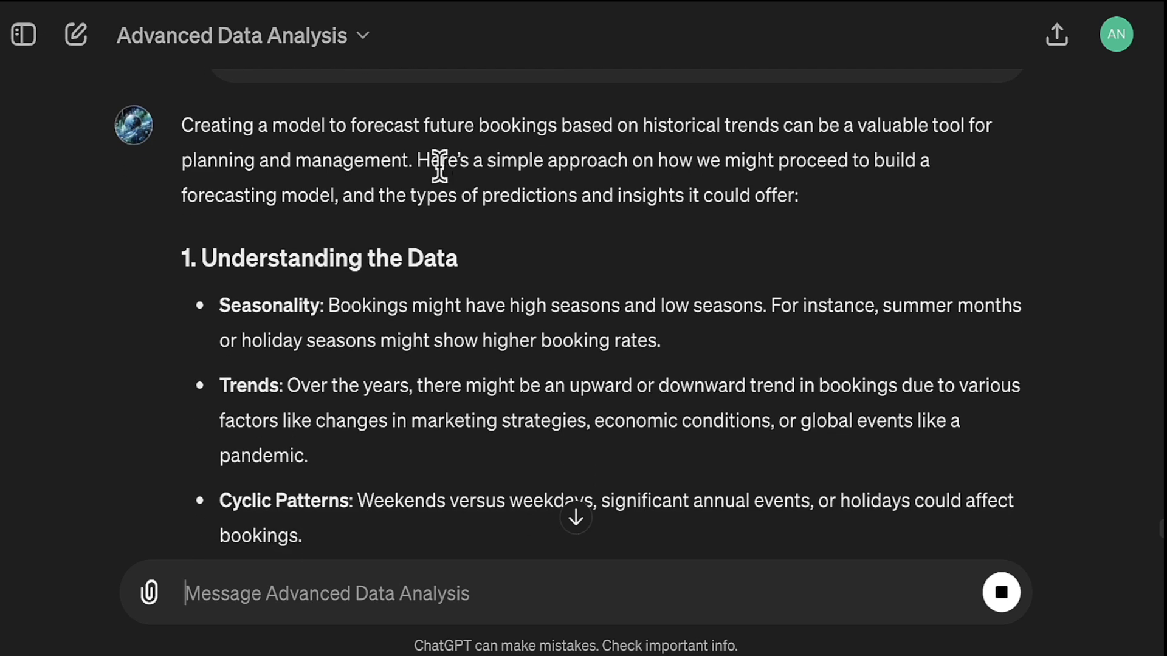
scroll(488, 367, "down", 2)
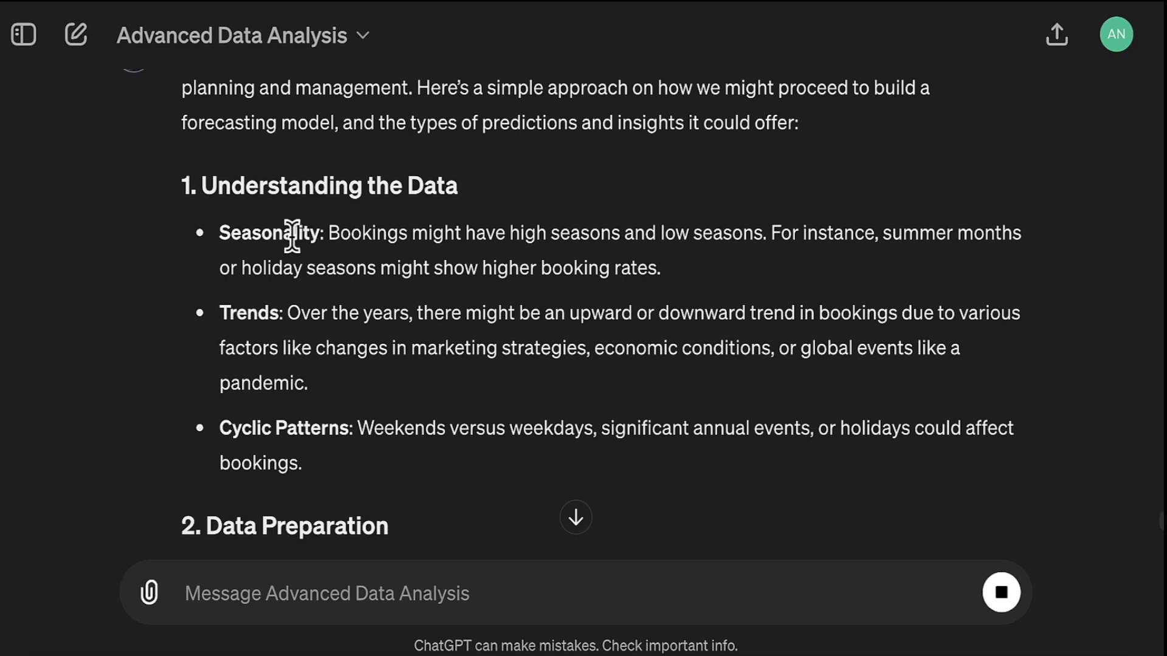
scroll(282, 344, "down", 3)
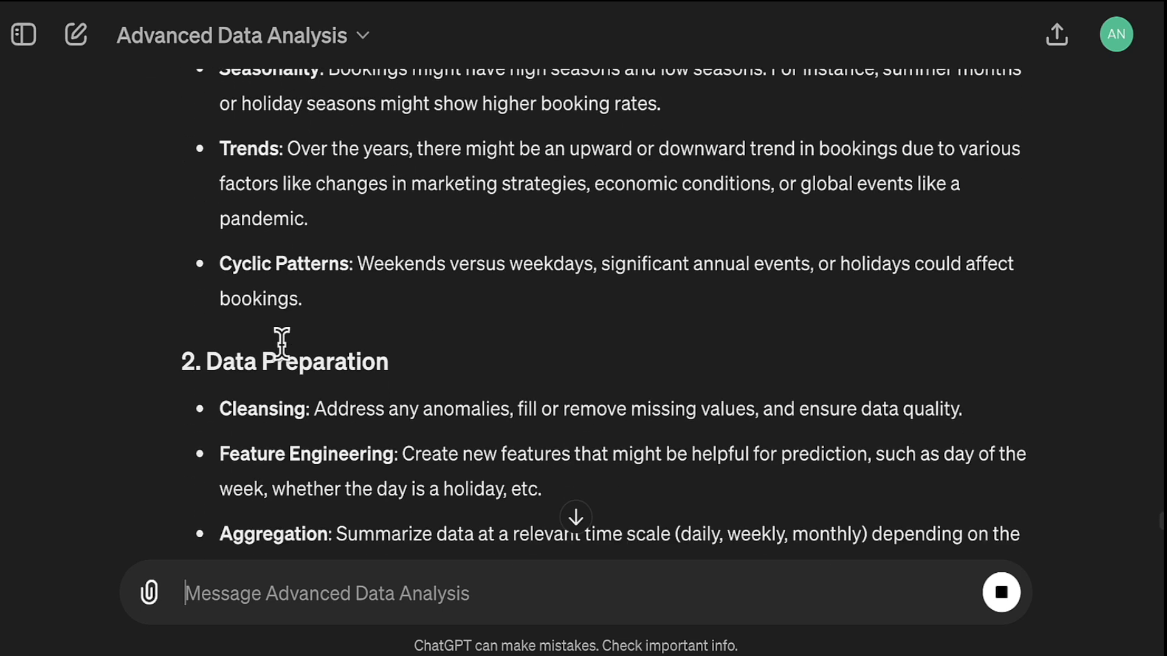
scroll(281, 343, "down", 4)
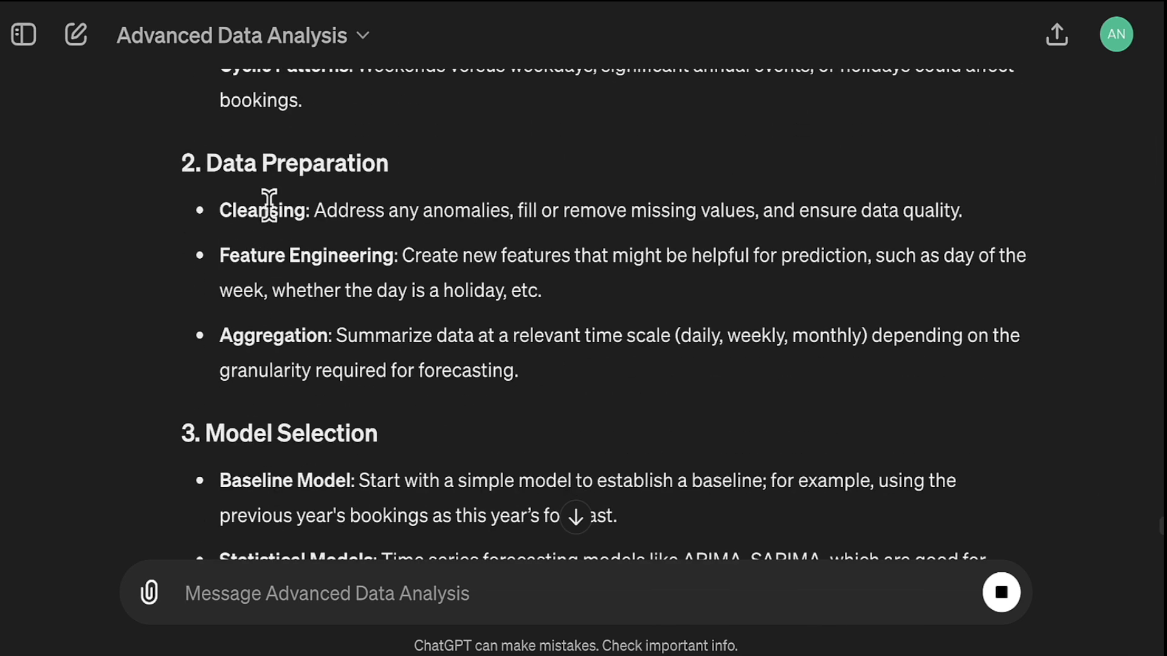
Examine the Model Selection section, going through the baseline, statistical, machine learning and deep learning models.
scroll(277, 368, "down", 5)
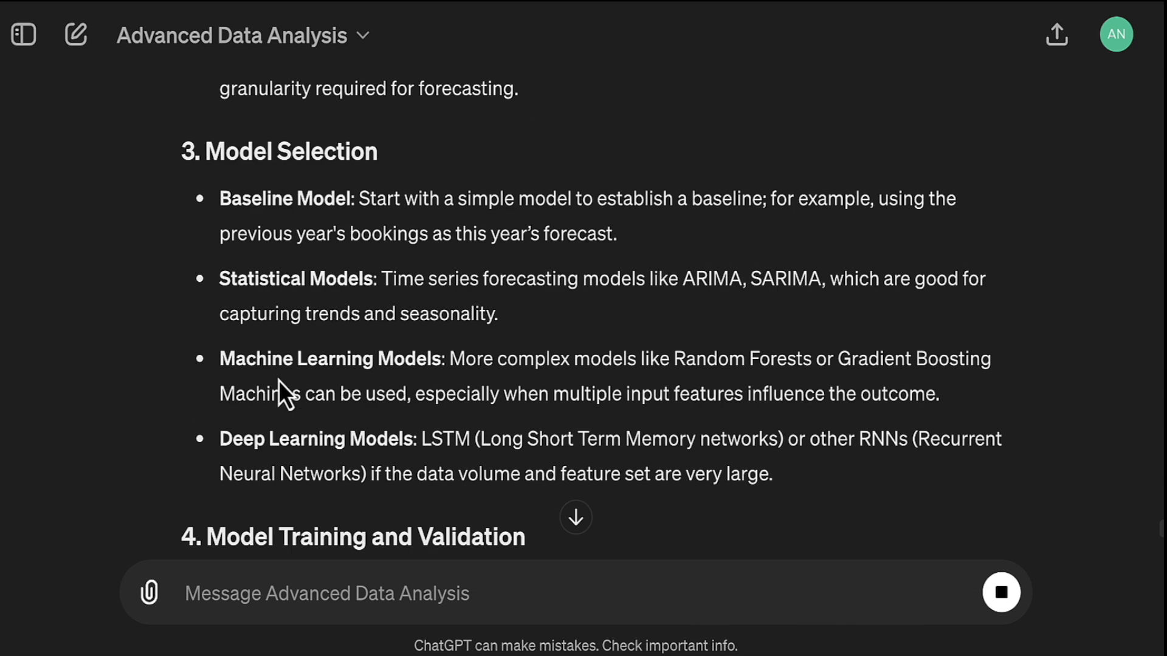
triple_click(303, 194)
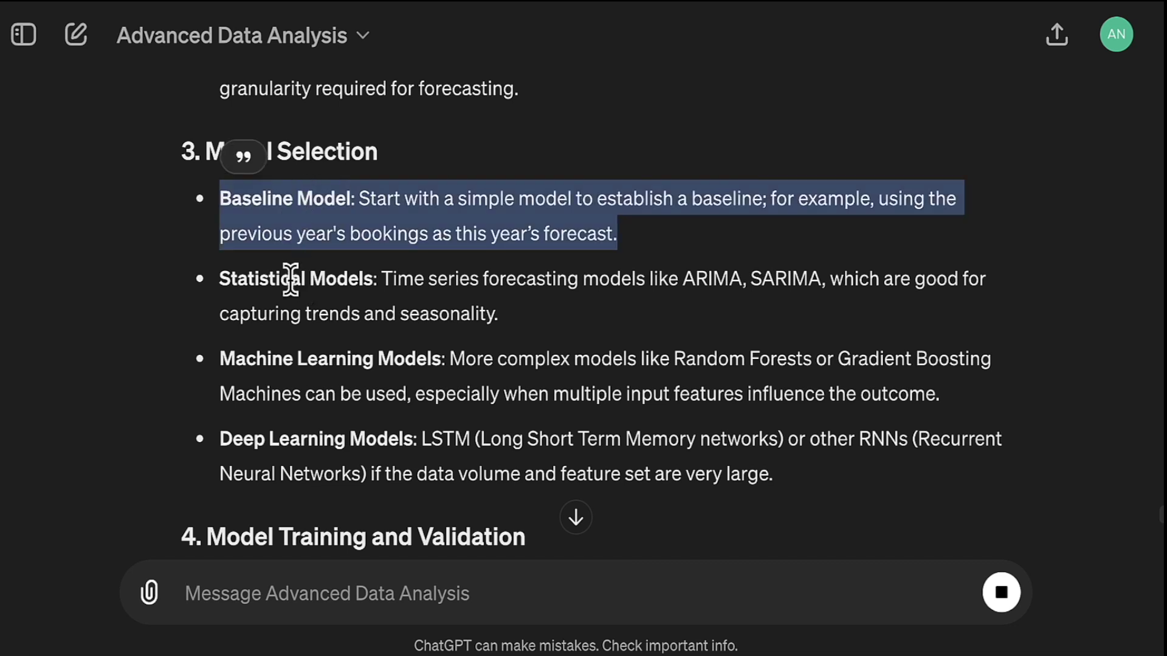
triple_click(291, 280)
scroll(291, 280, "down", 3)
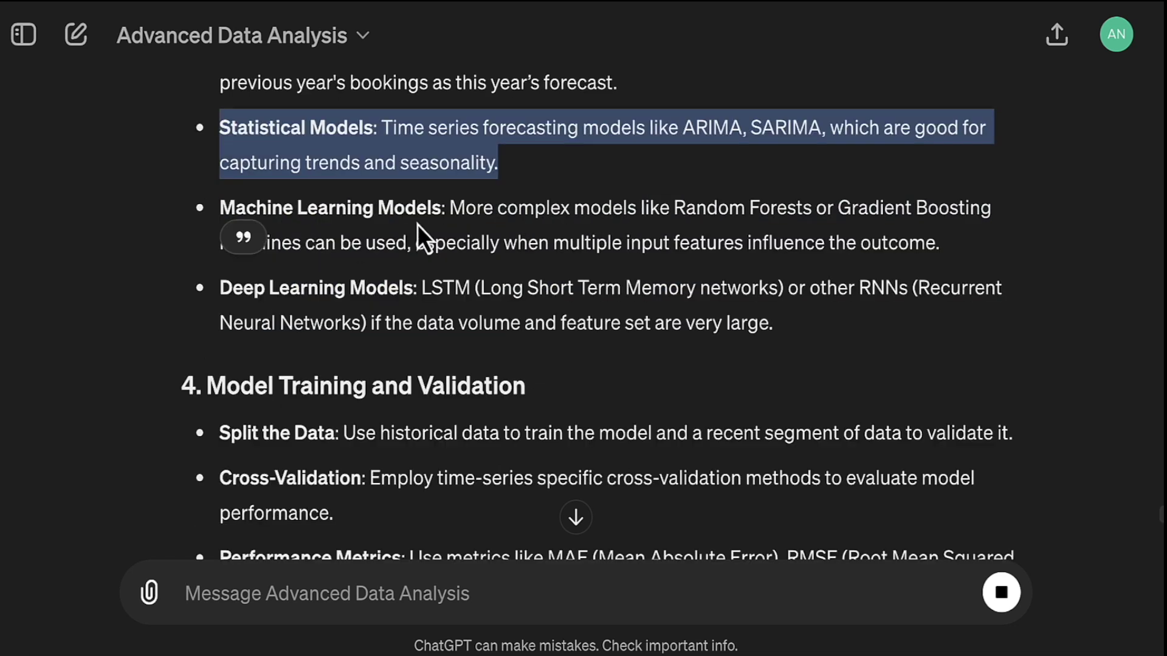
left_click(386, 210)
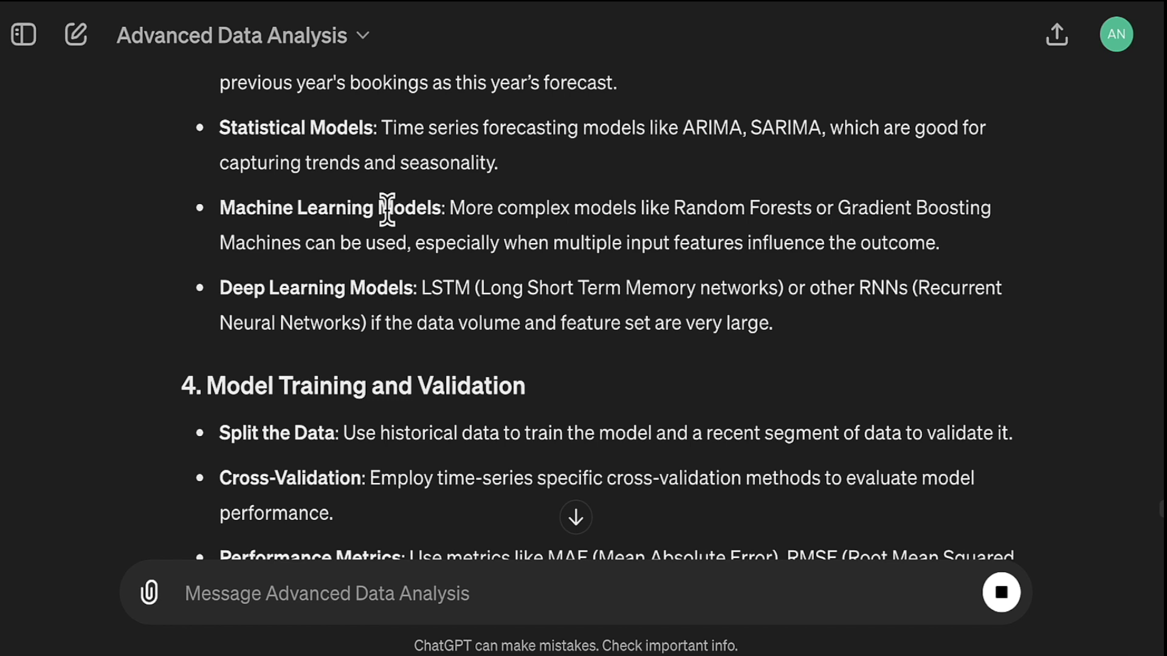
triple_click(386, 210)
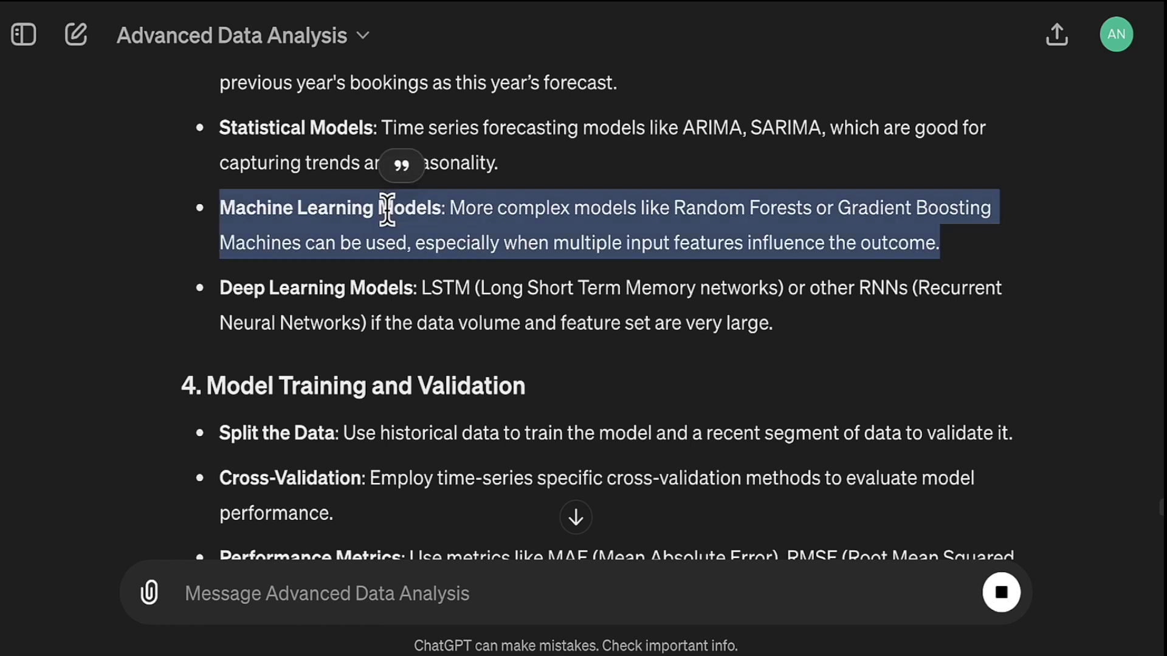
triple_click(359, 288)
Review the Model Training and Validation and Forecasting sections, and look back over the earlier sections of the reply.
scroll(340, 255, "down", 3)
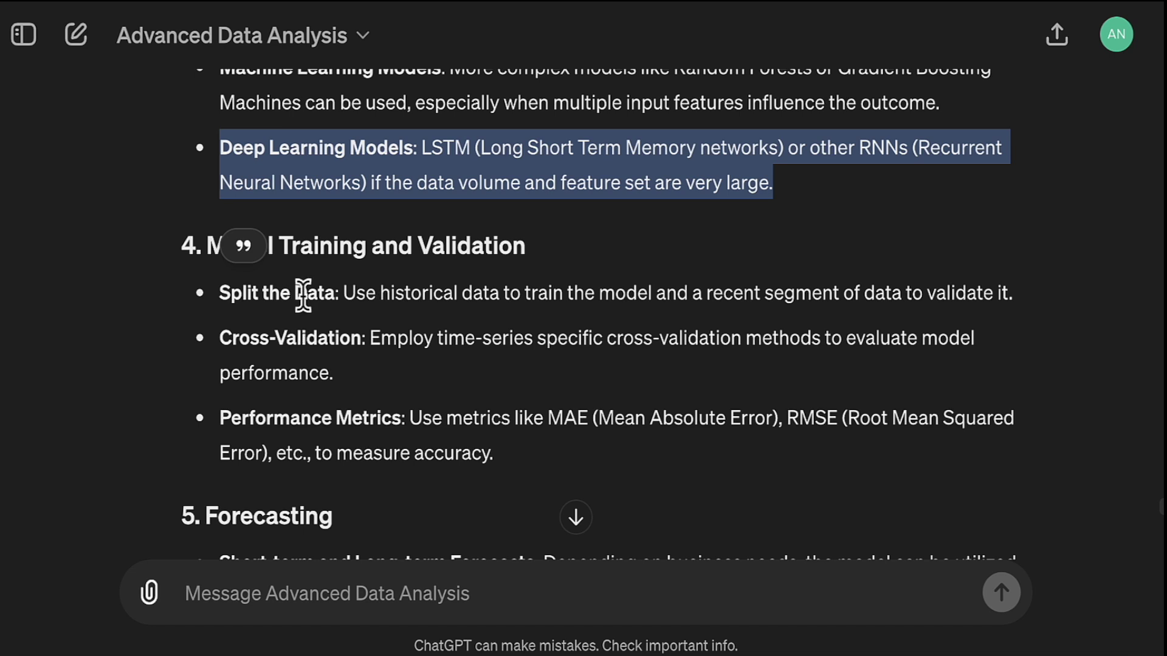
scroll(299, 413, "down", 2)
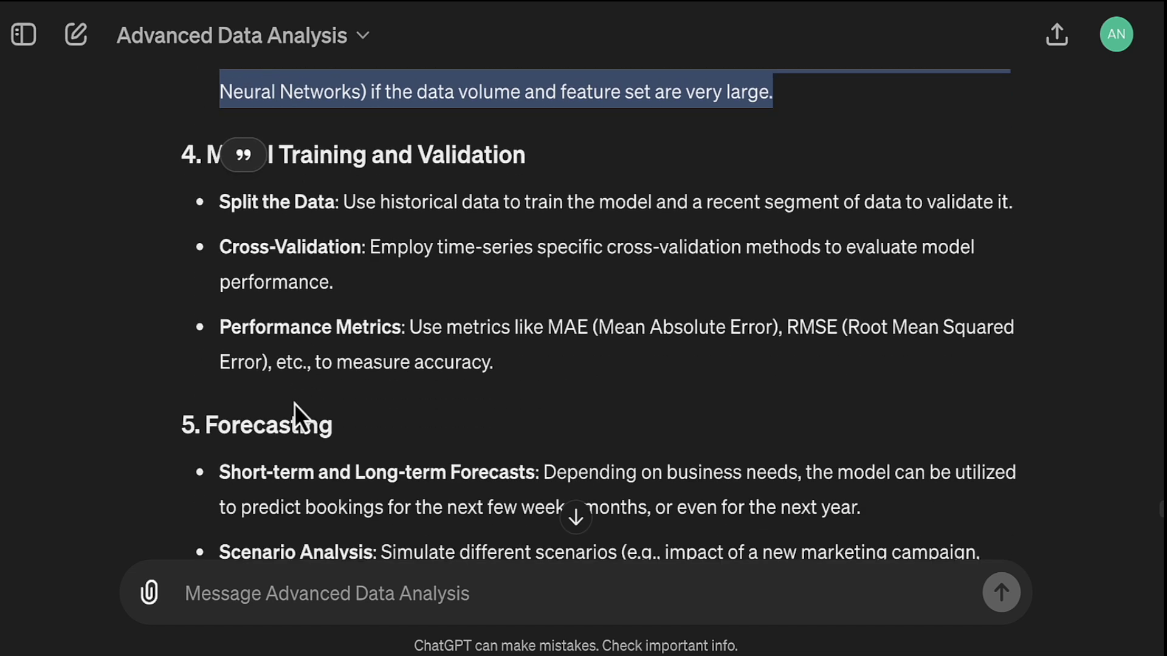
scroll(375, 356, "down", 8)
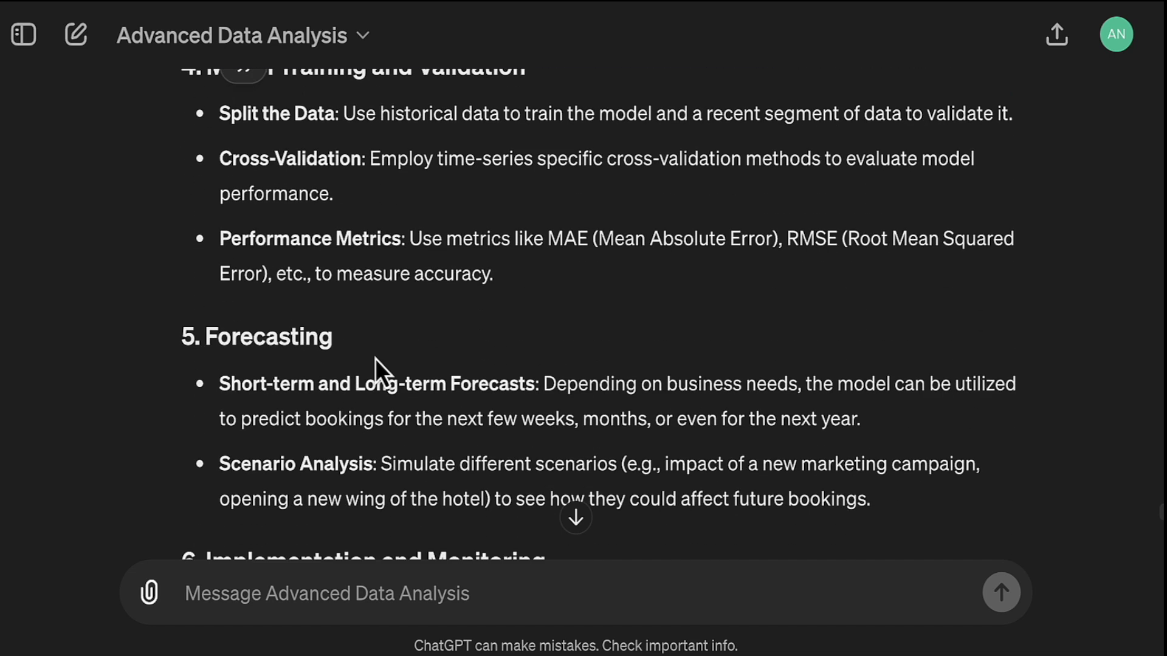
scroll(375, 358, "down", 6)
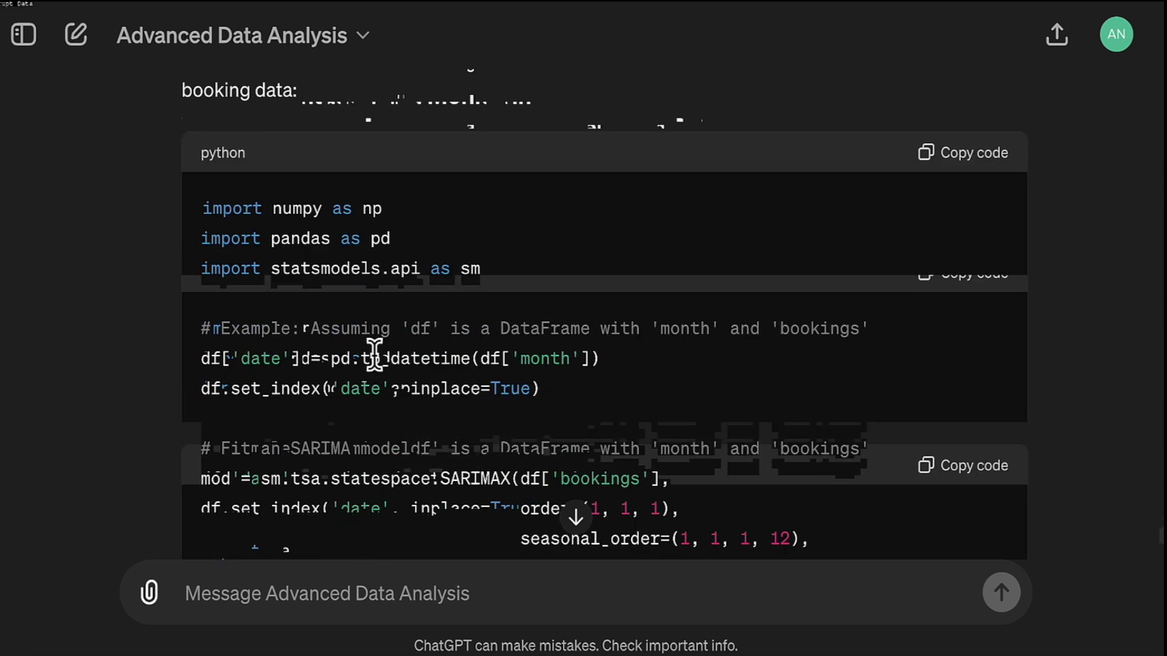
scroll(374, 357, "up", 12)
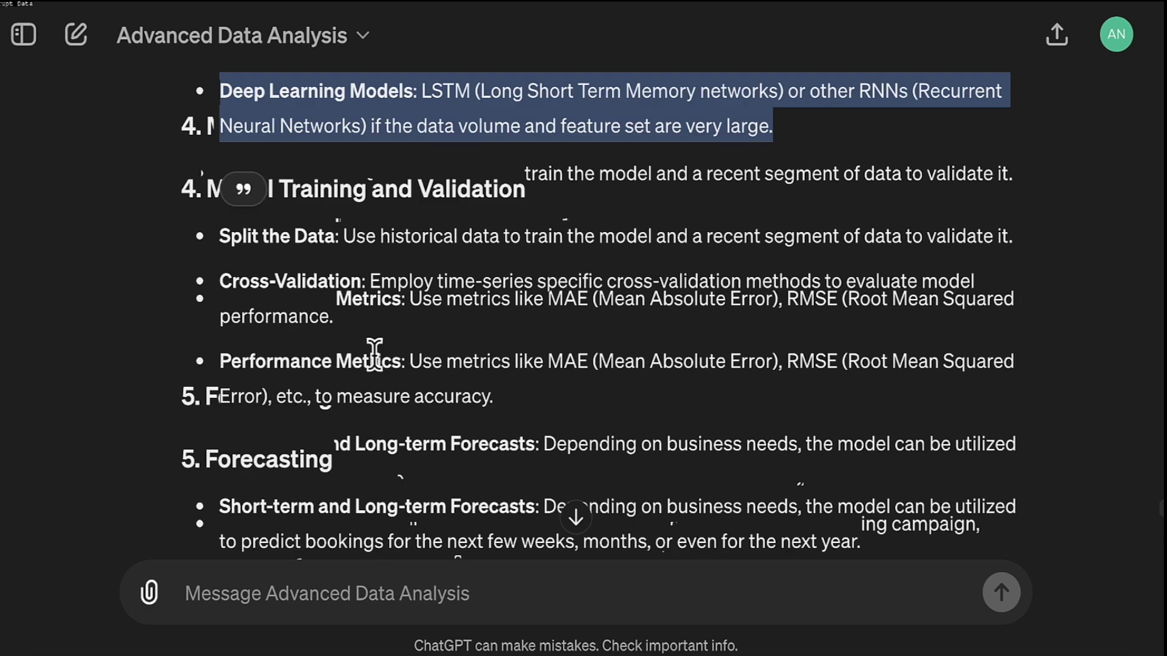
scroll(374, 261, "up", 6)
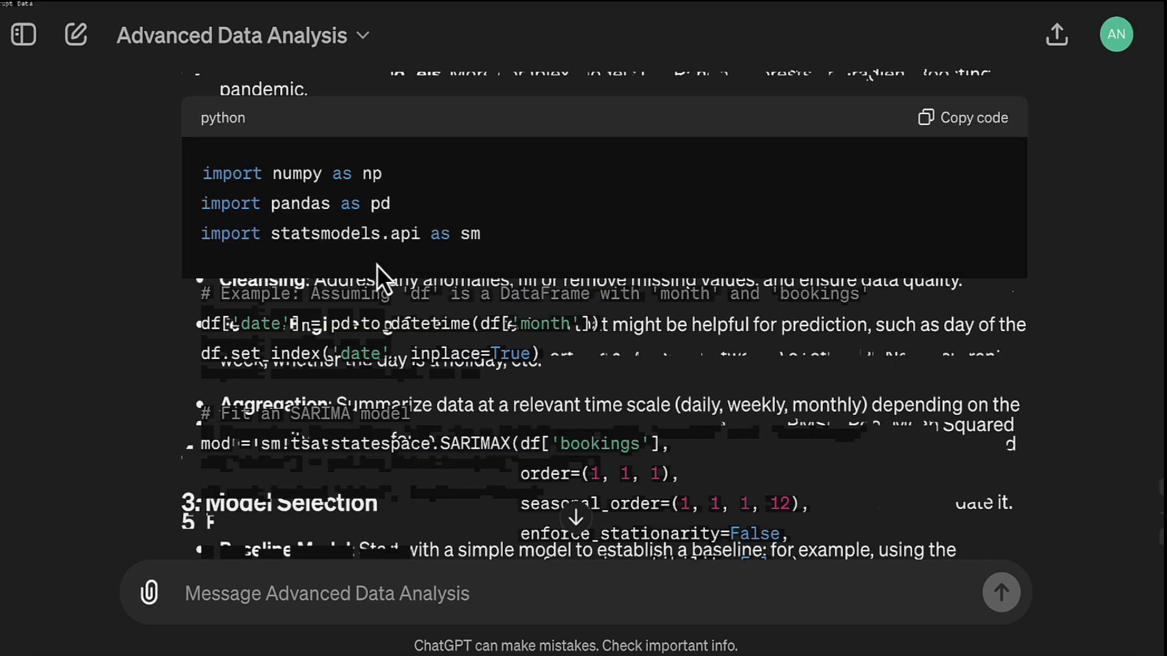
scroll(377, 267, "up", 10)
Examine the example Statsmodels forecasting code, from the imports through the SARIMA model to the 12-month forecast and closing remarks.
scroll(377, 285, "down", 15)
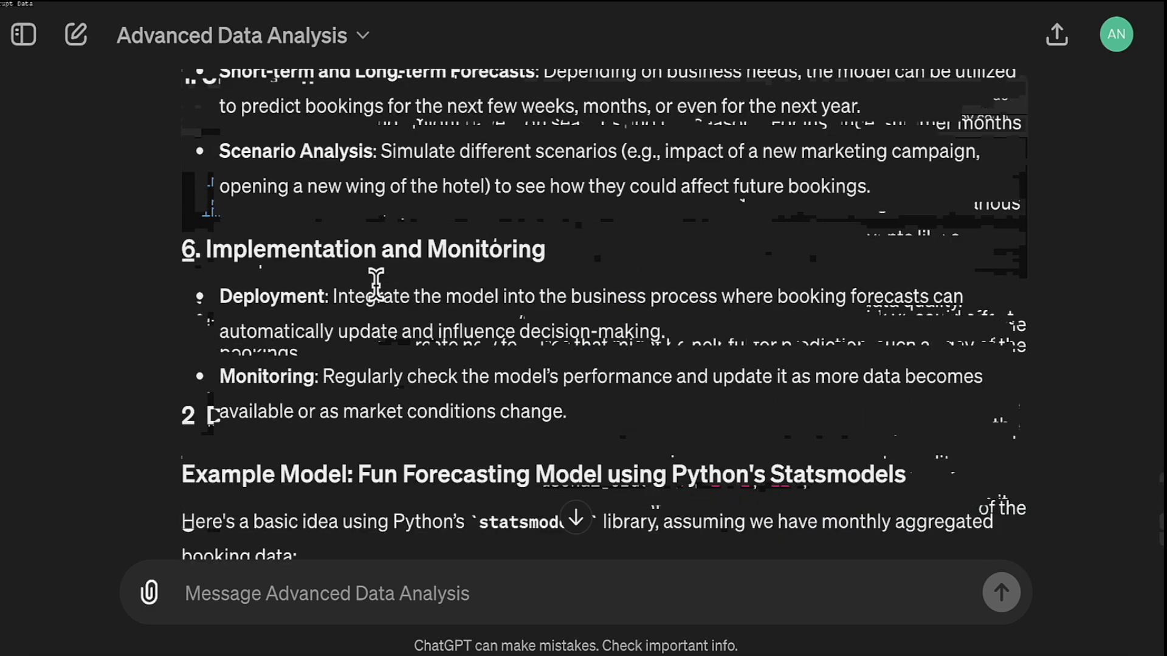
scroll(376, 283, "up", 1)
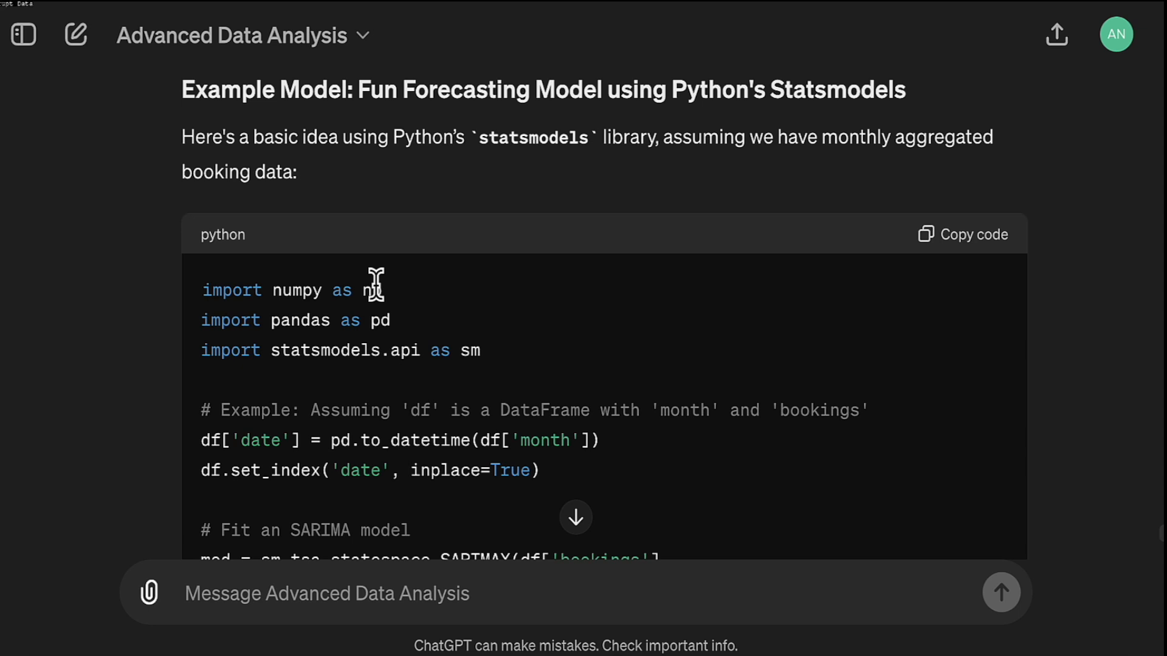
scroll(516, 323, "down", 6)
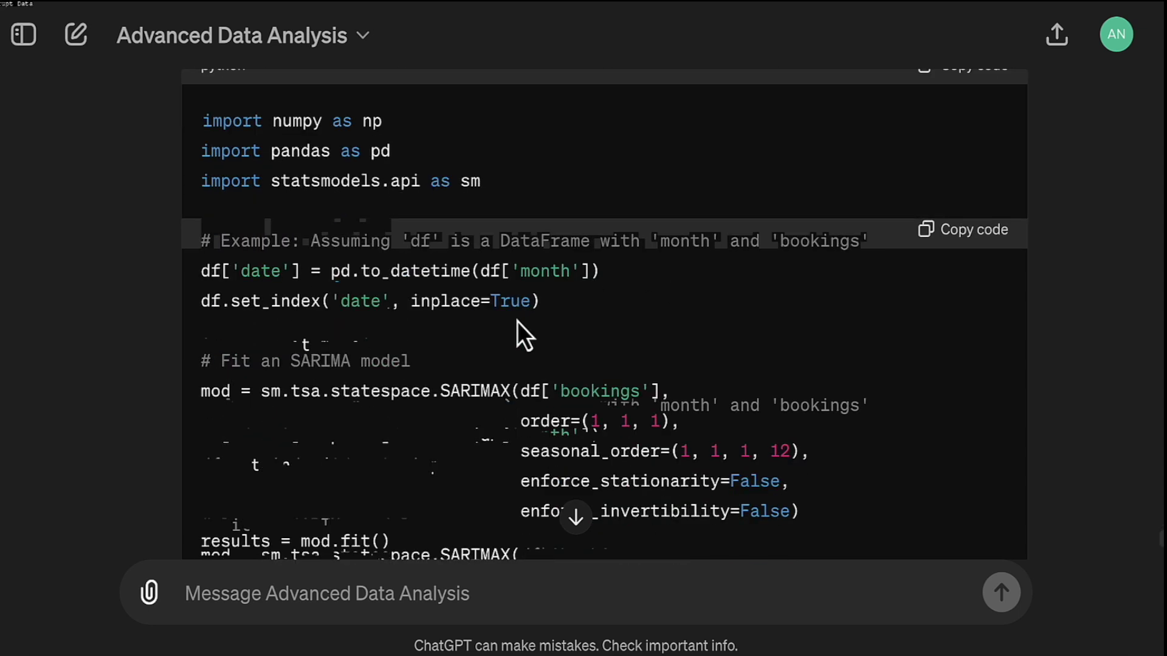
scroll(516, 319, "up", 3)
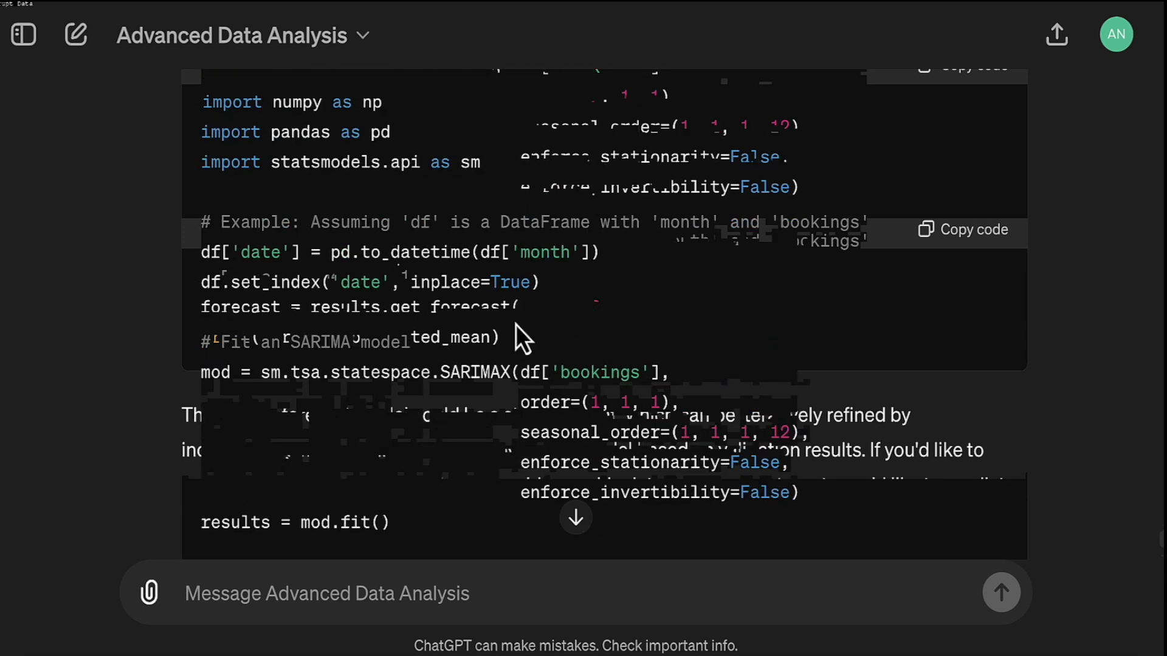
scroll(516, 325, "down", 5)
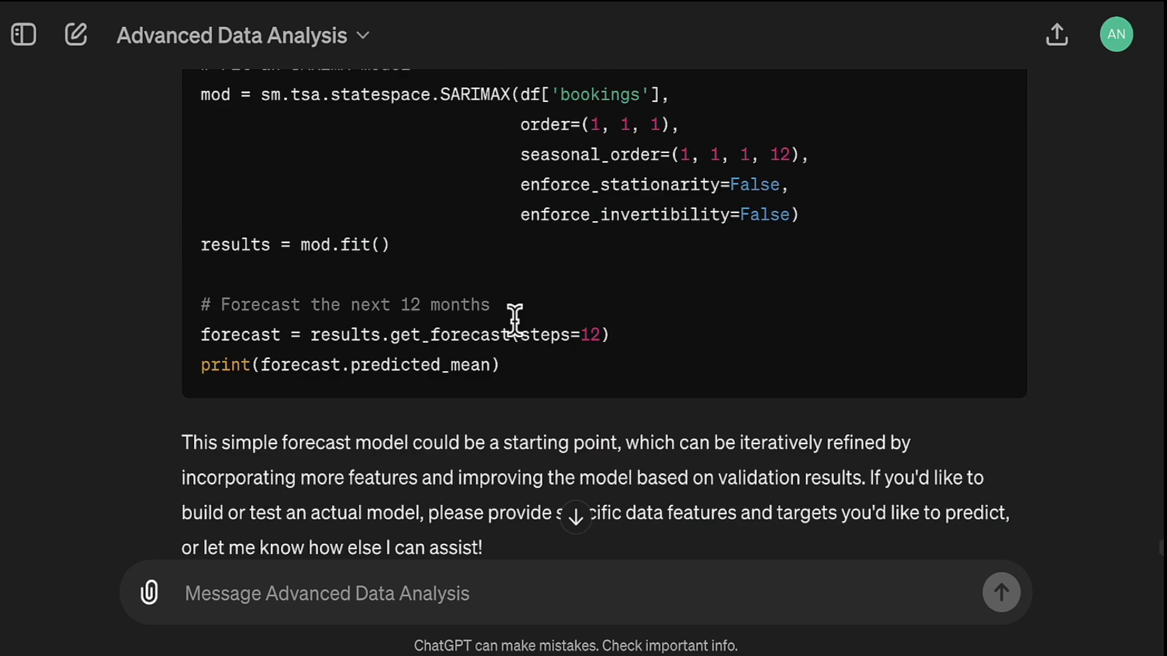
Ask for the dataset's most unexpectedly correlated variables and a visualization showing the strangest relationships.
scroll(515, 318, "down", 2)
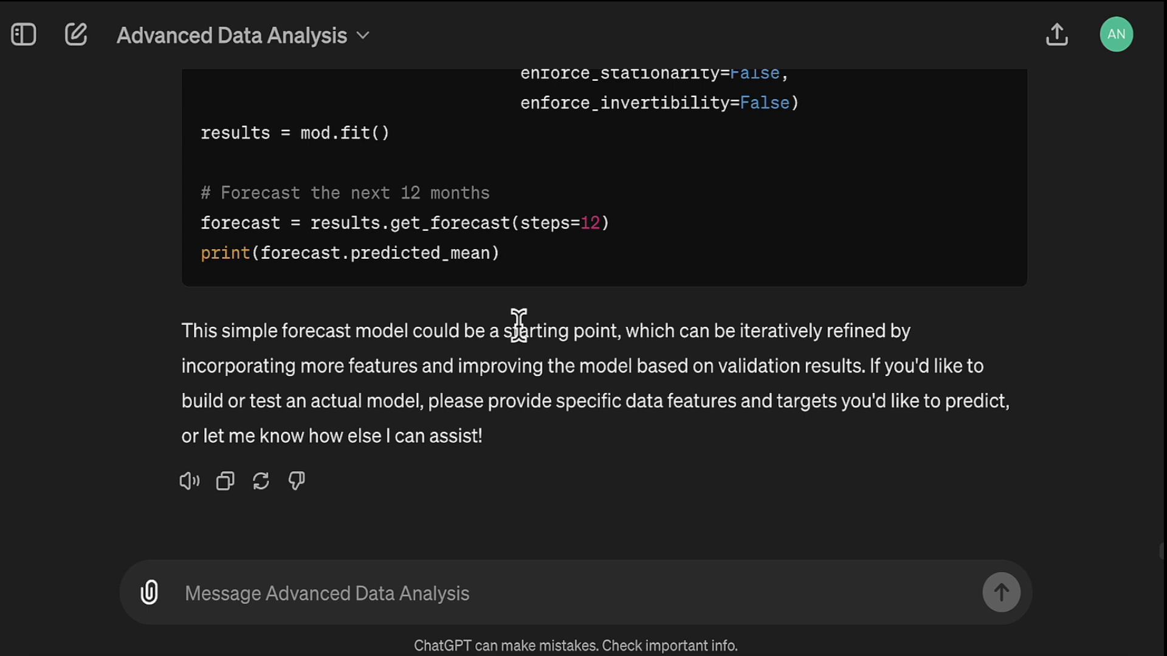
type("What are the most ne")
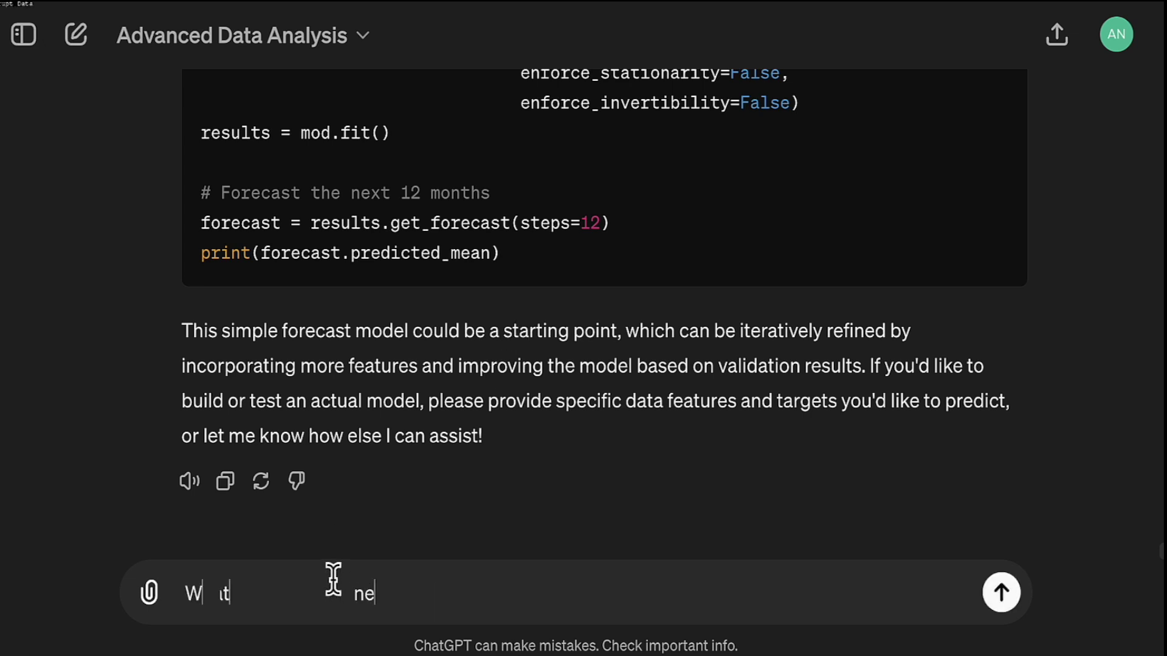
type("xpected ")
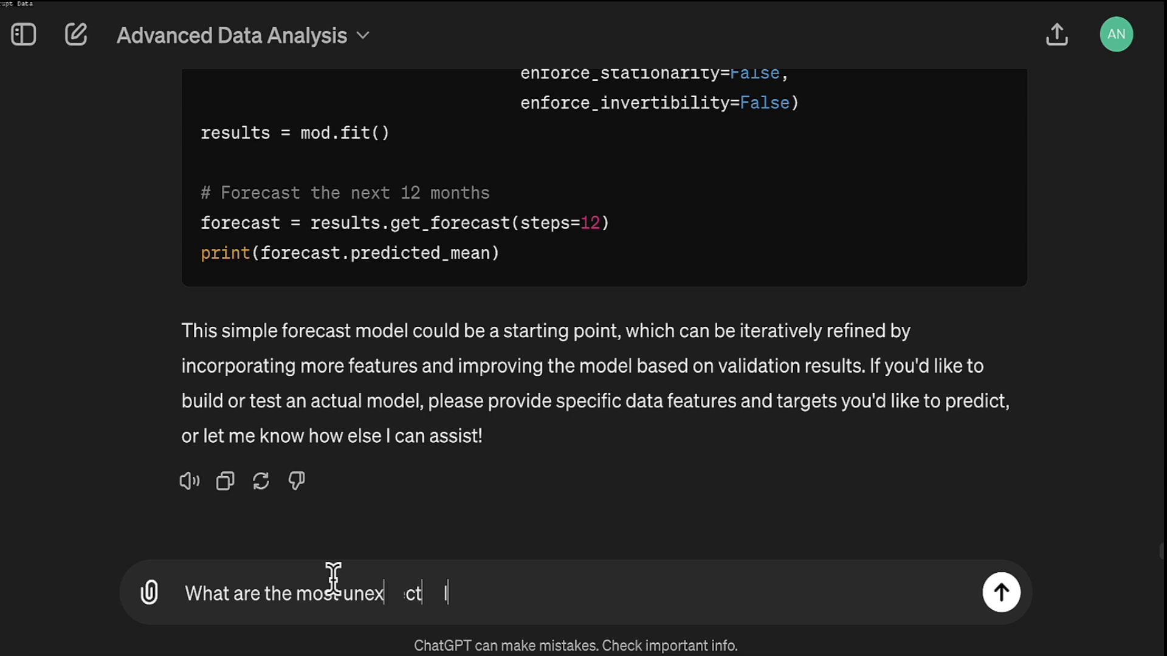
type("ly correlated varibles in this lataset? Can you create a visual")
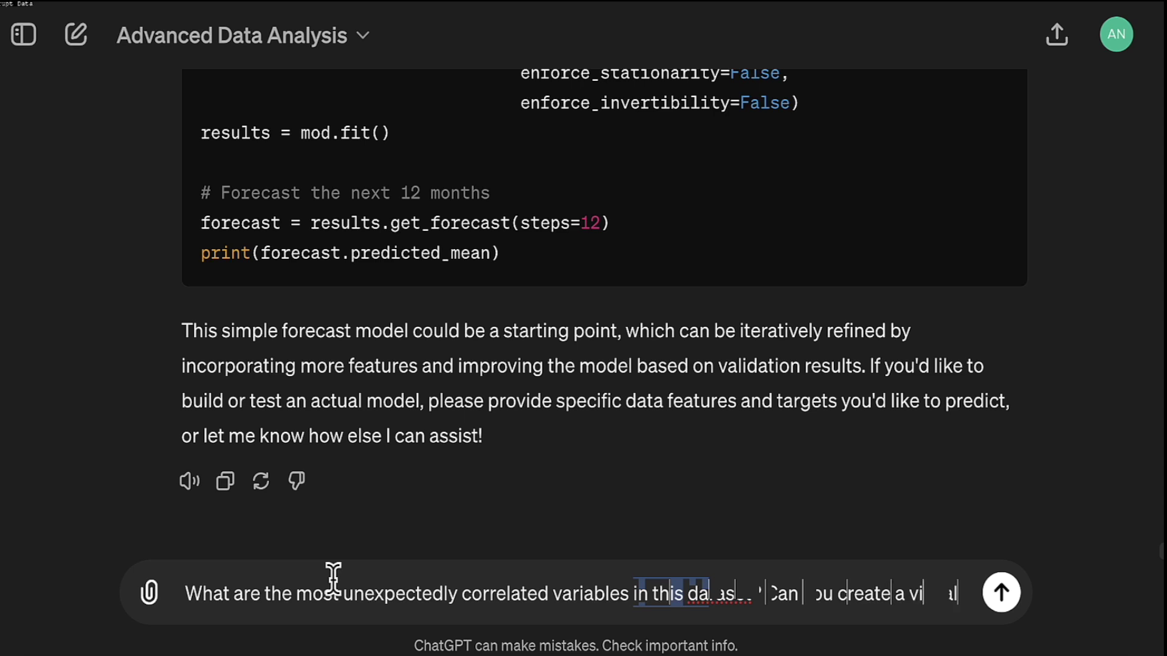
type("ization")
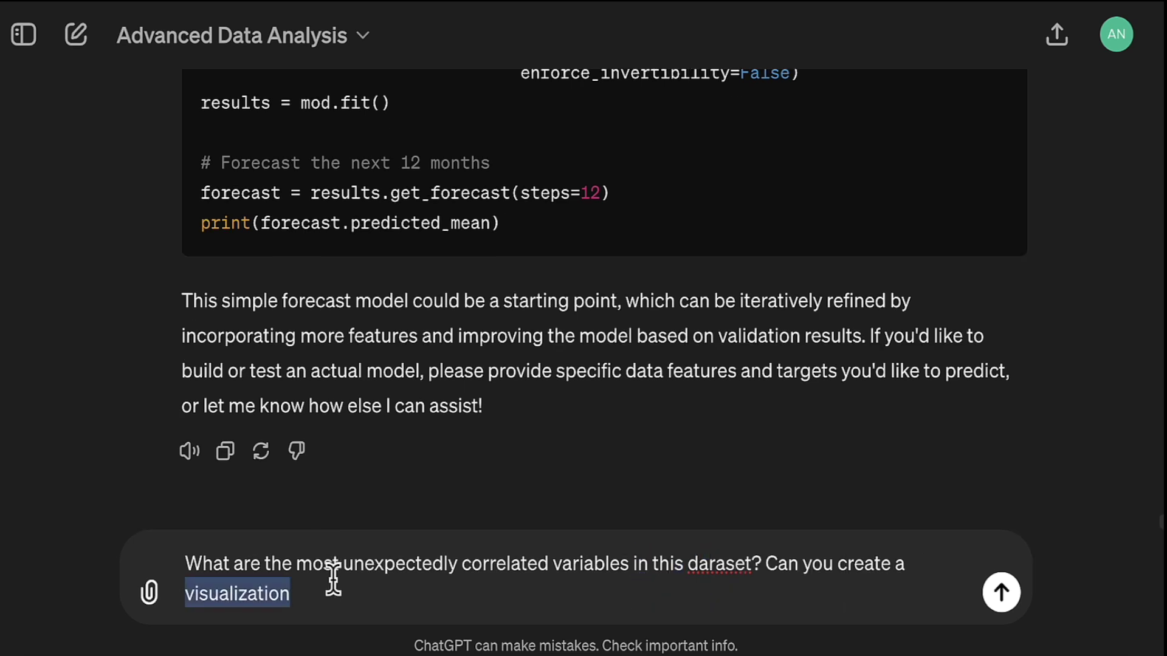
left_click(333, 580)
type("showing t")
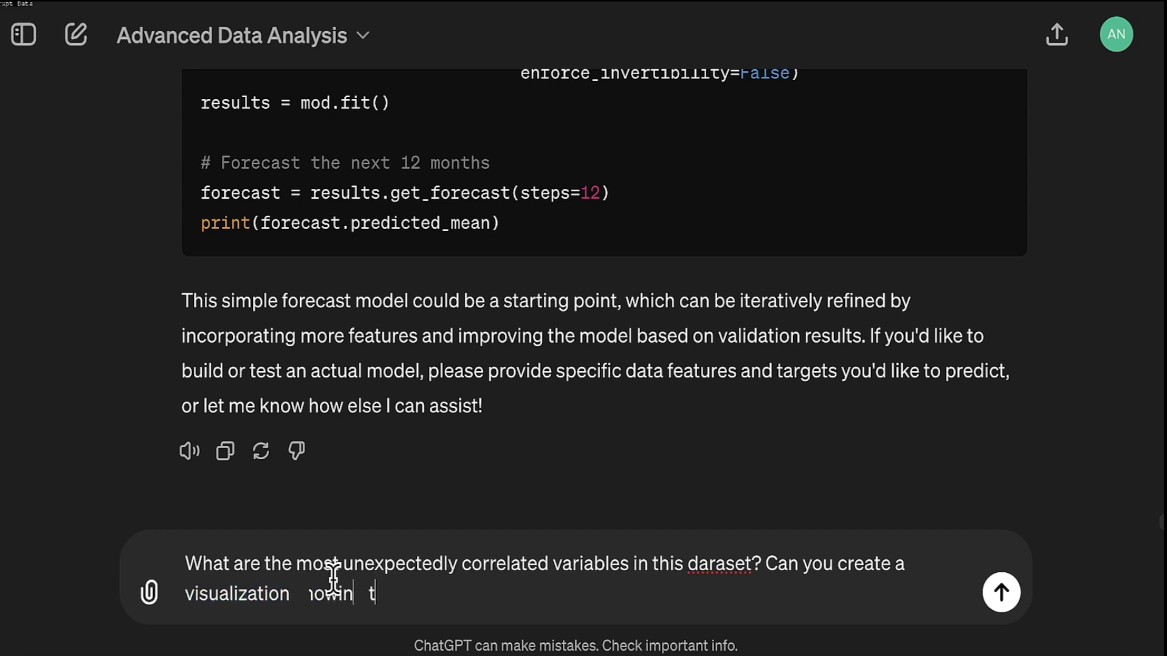
type("he strangest relationships?")
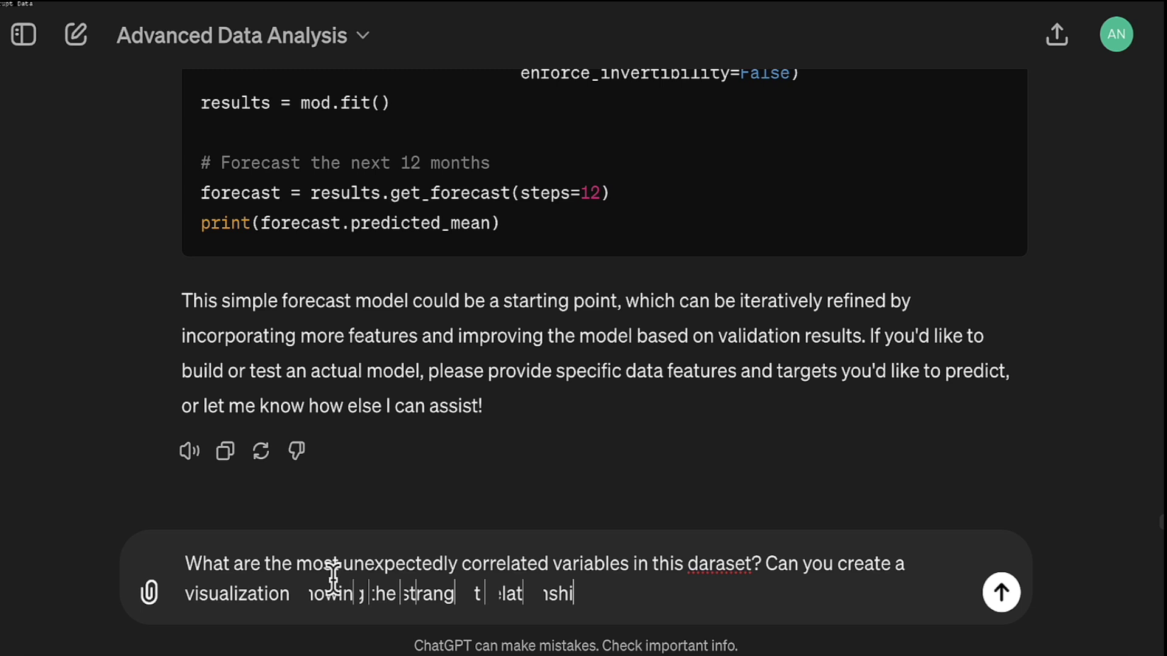
key("Return")
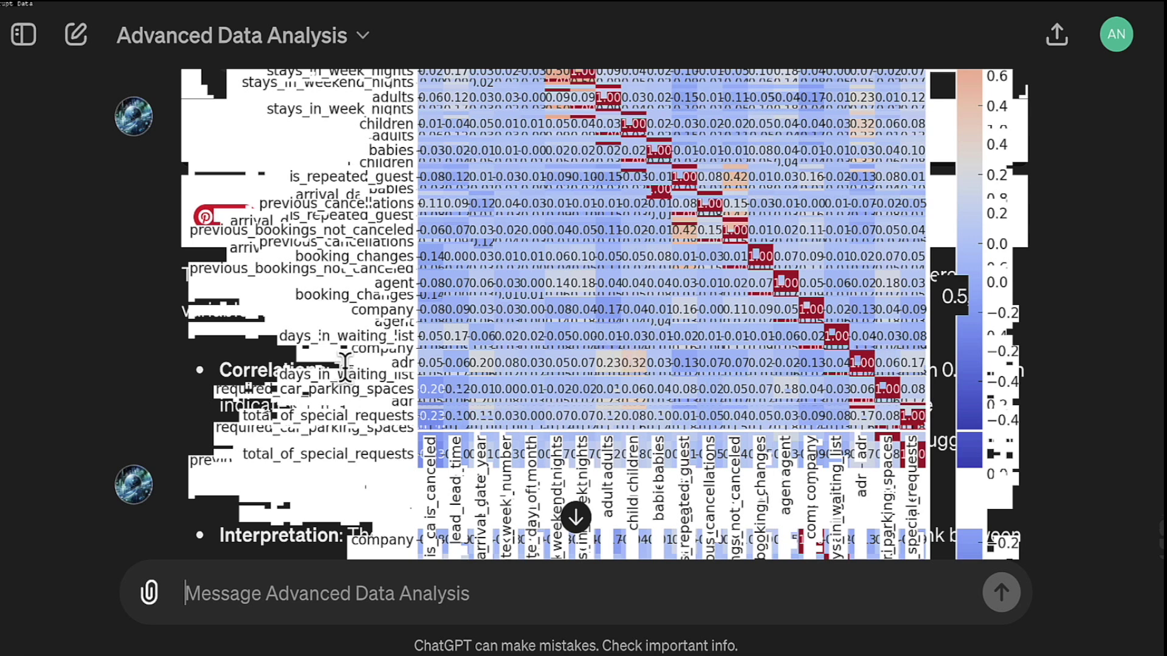
Read the Correlations and Interpretation points below the heatmap, covering special requests, booking changes, length of stay and types of guests.
scroll(817, 395, "down", 1)
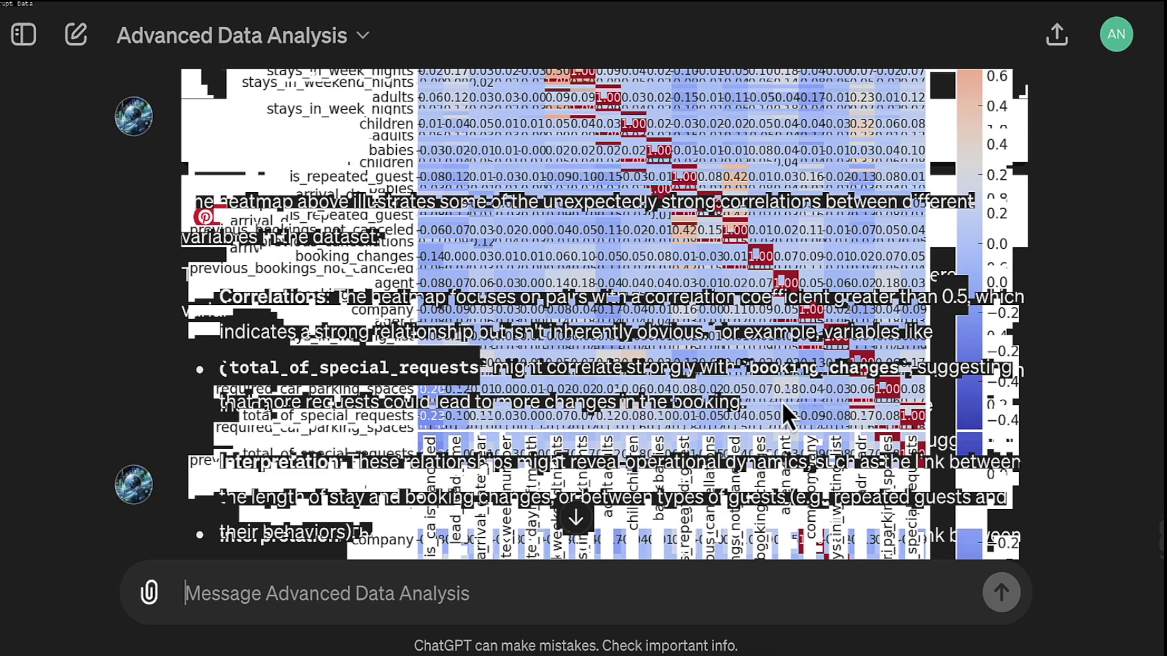
left_click_drag(778, 413, 281, 351)
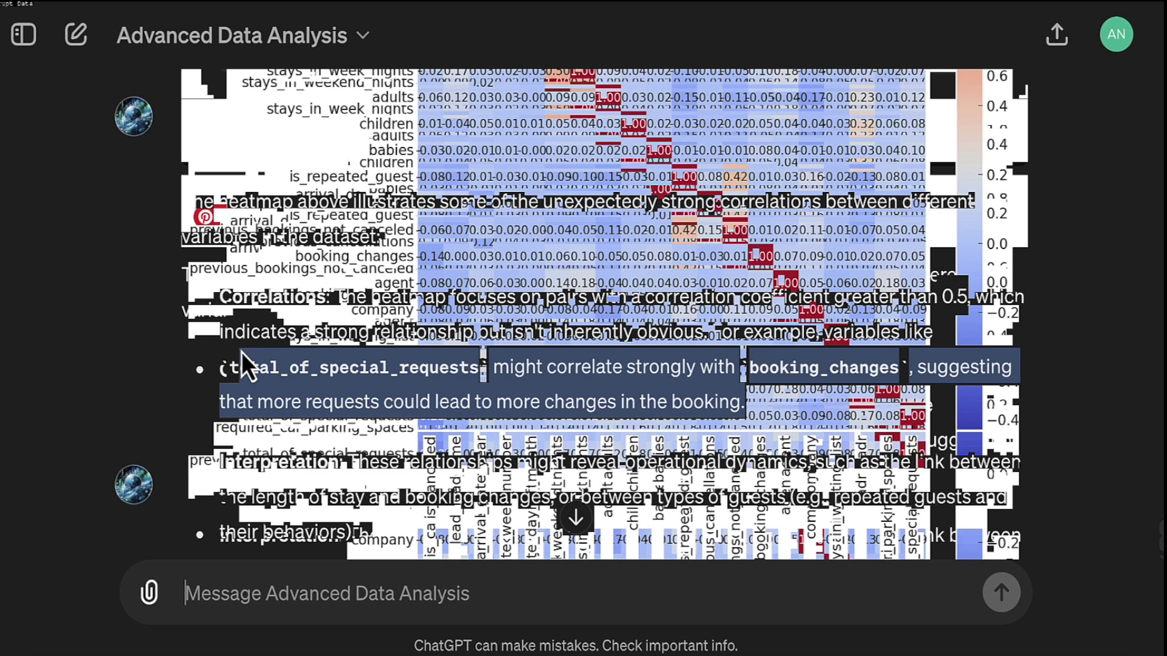
left_click(808, 400)
scroll(809, 401, "down", 2)
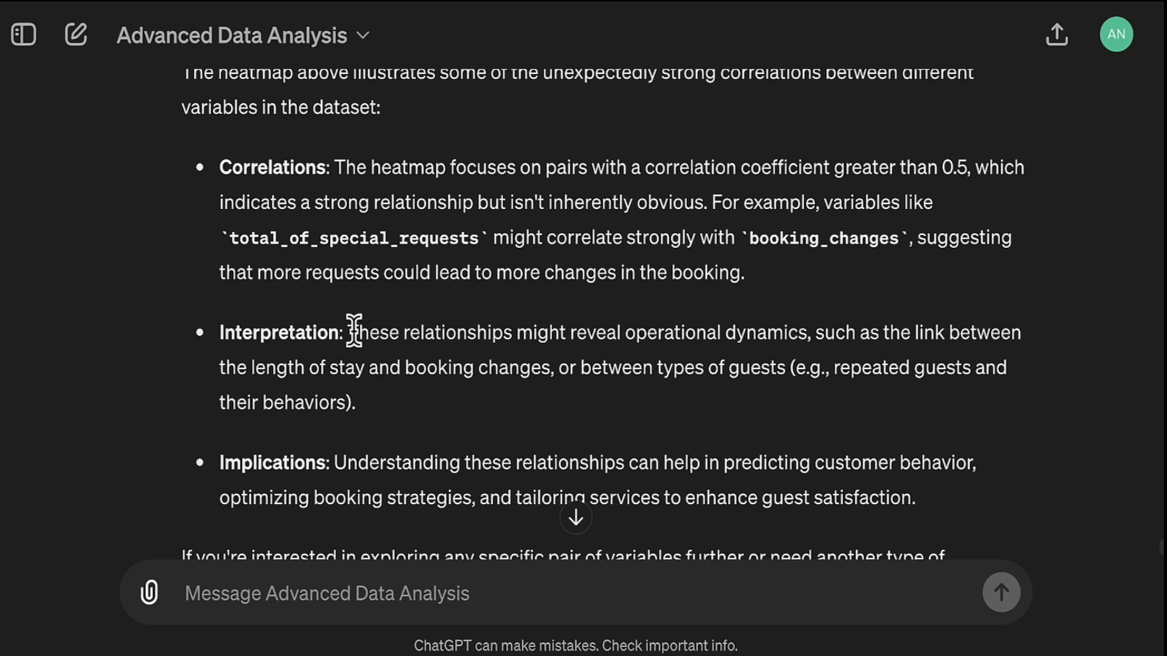
left_click_drag(358, 333, 788, 334)
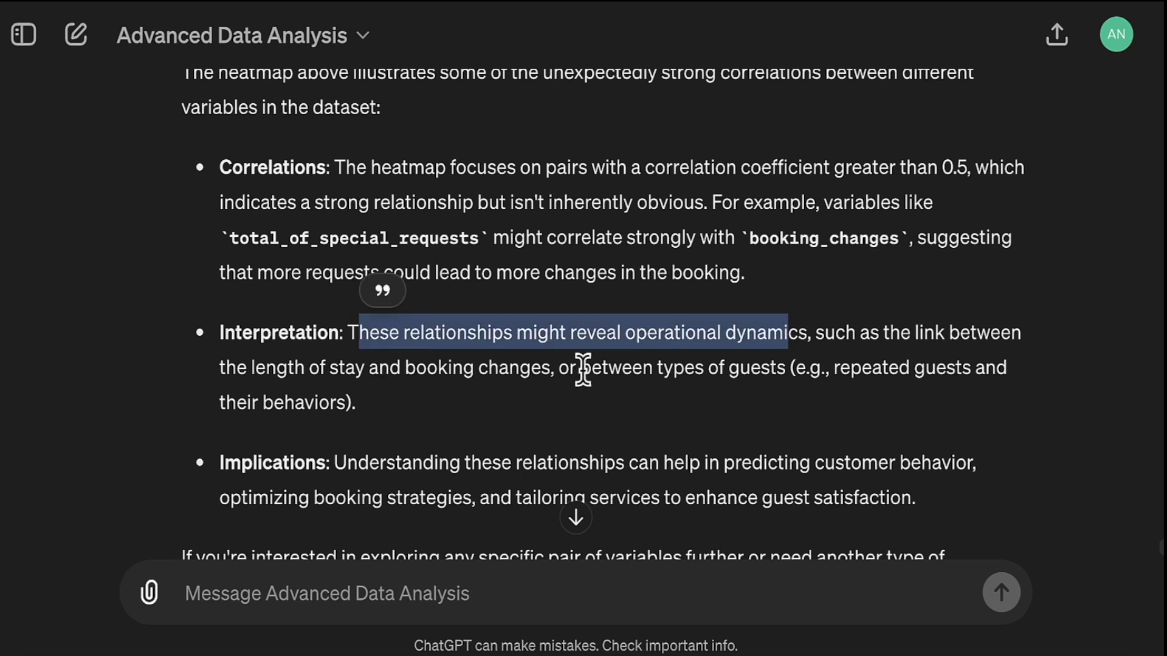
left_click_drag(255, 364, 319, 364)
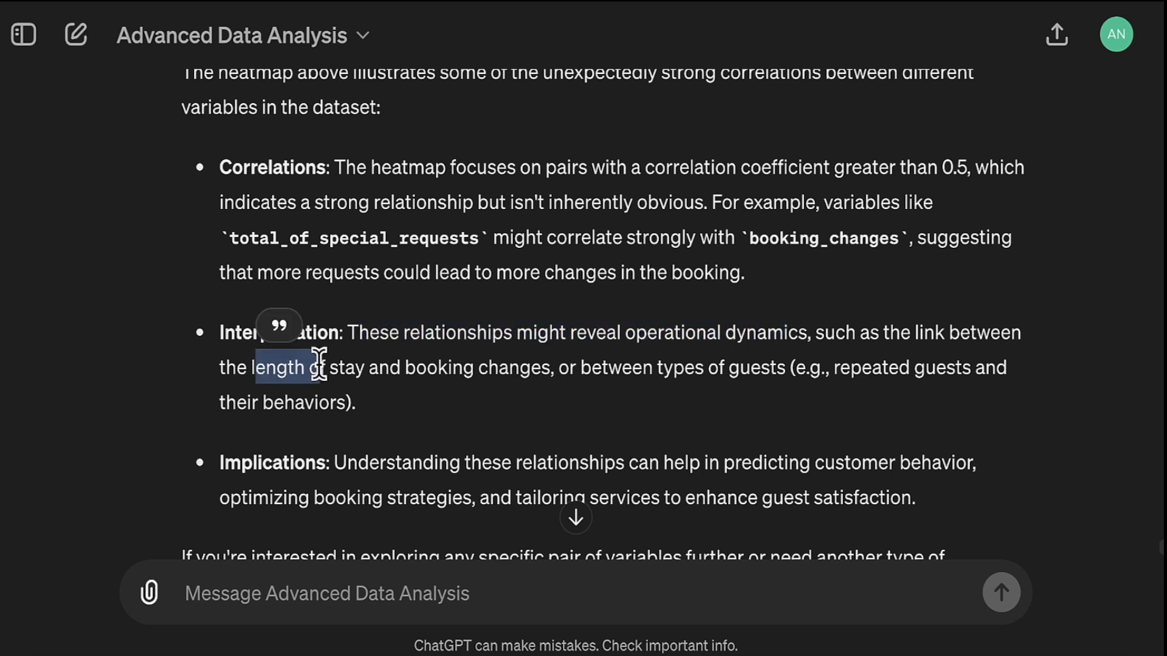
left_click(432, 363)
left_click_drag(432, 363, 534, 365)
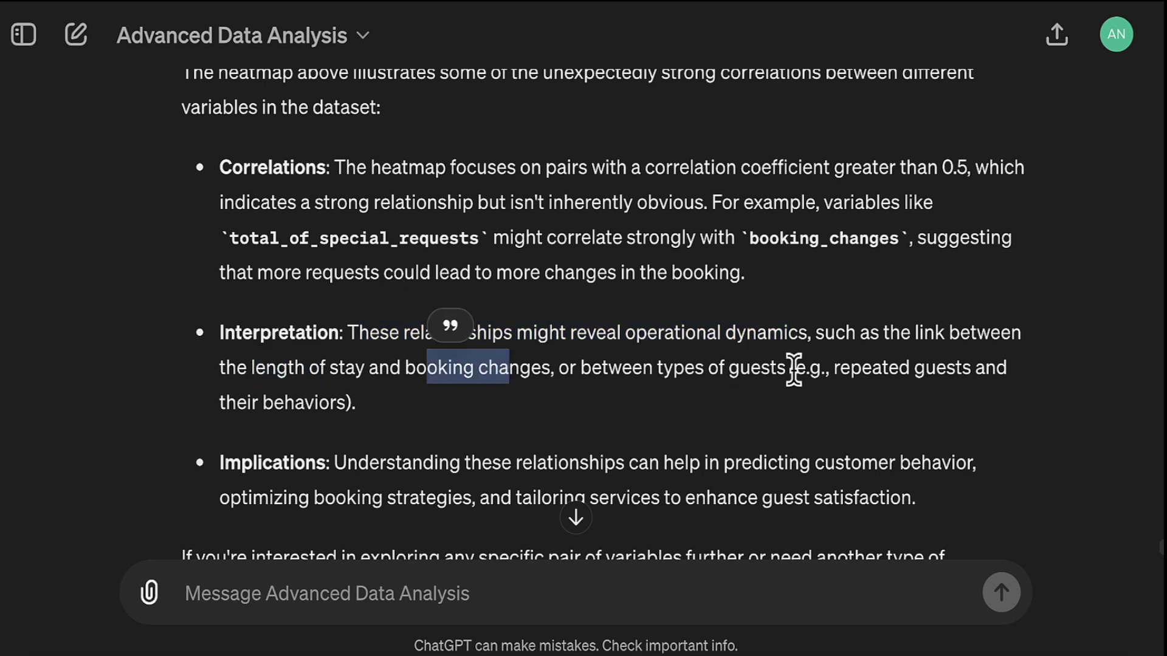
left_click_drag(787, 366, 695, 372)
scroll(695, 372, "down", 2)
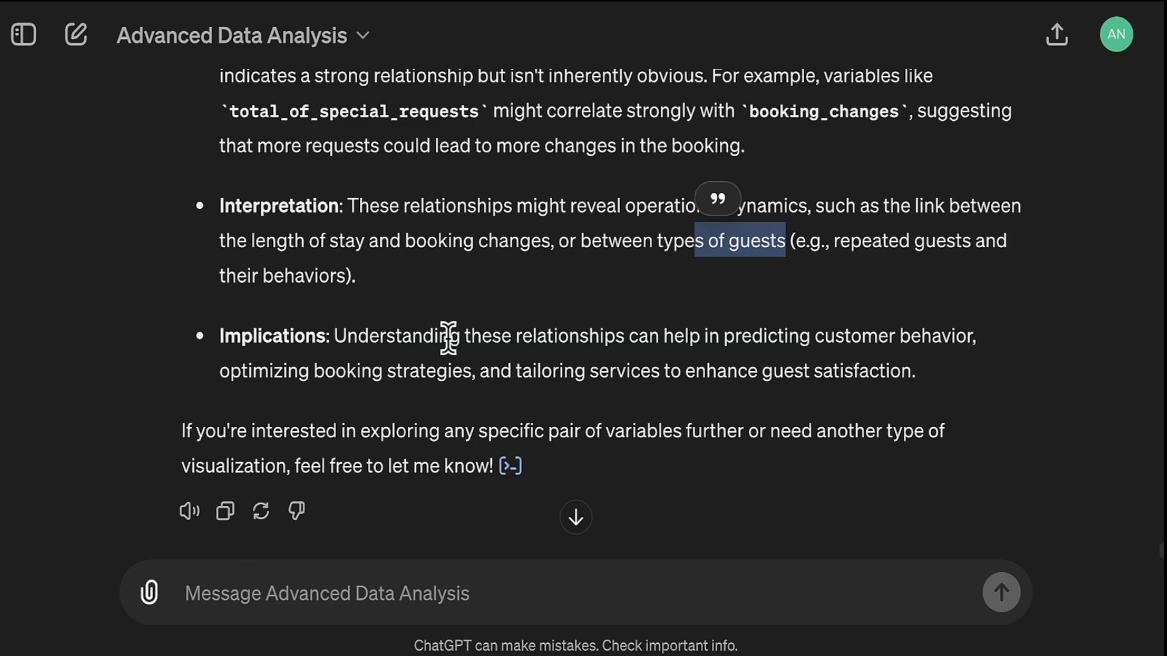
Read the reply's Implications point and closing offer to explore other variable pairs, and look back over the correlation heatmap.
scroll(177, 409, "down", 1)
left_click(176, 409)
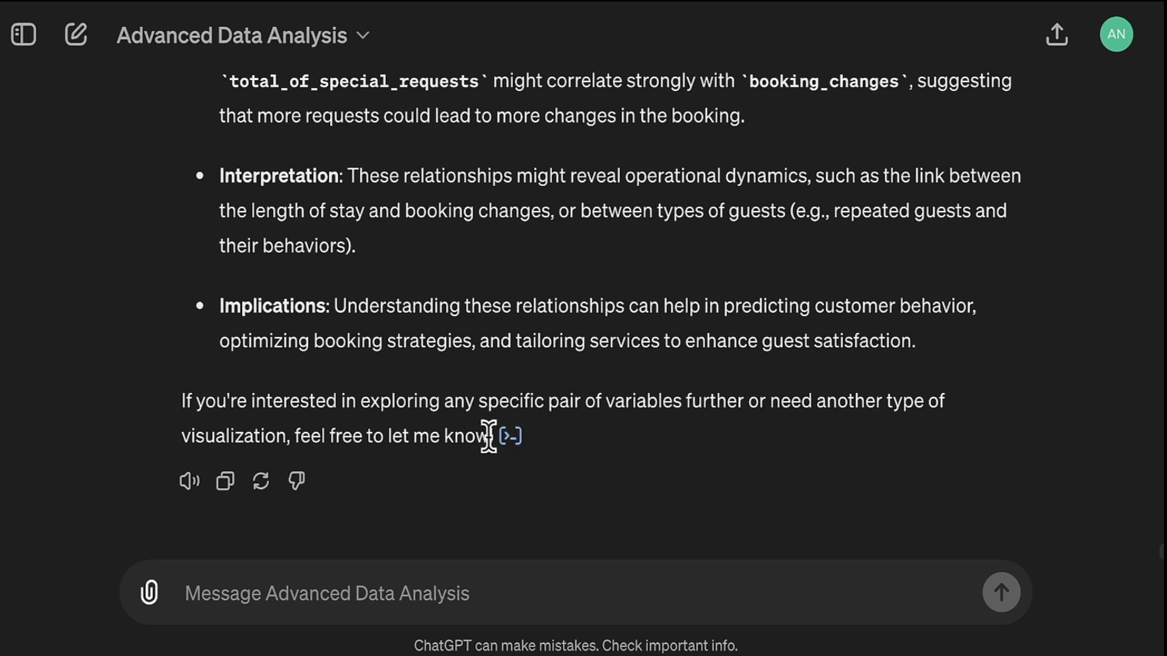
left_click_drag(489, 436, 183, 400)
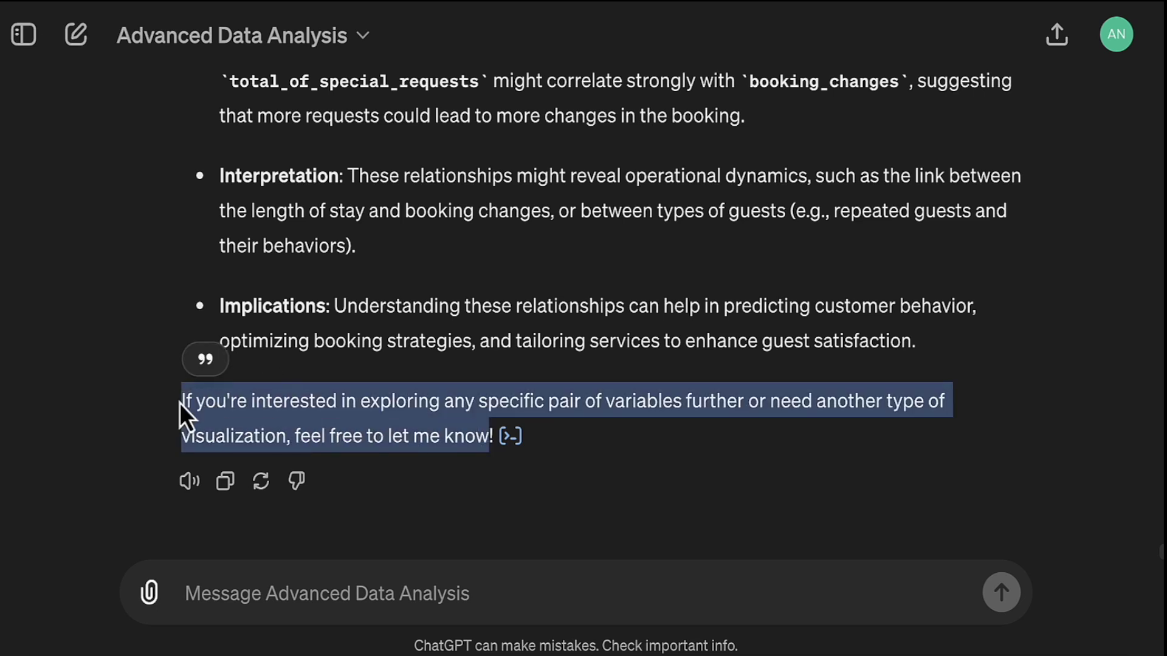
left_click(440, 367)
scroll(440, 367, "up", 10)
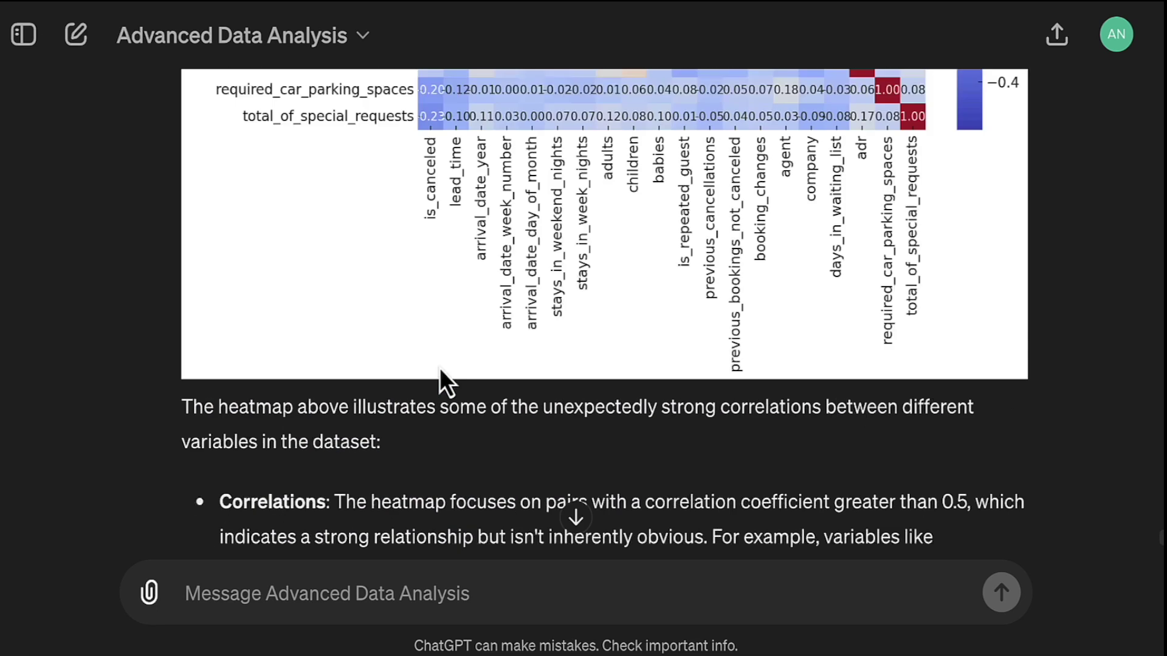
scroll(439, 367, "up", 5)
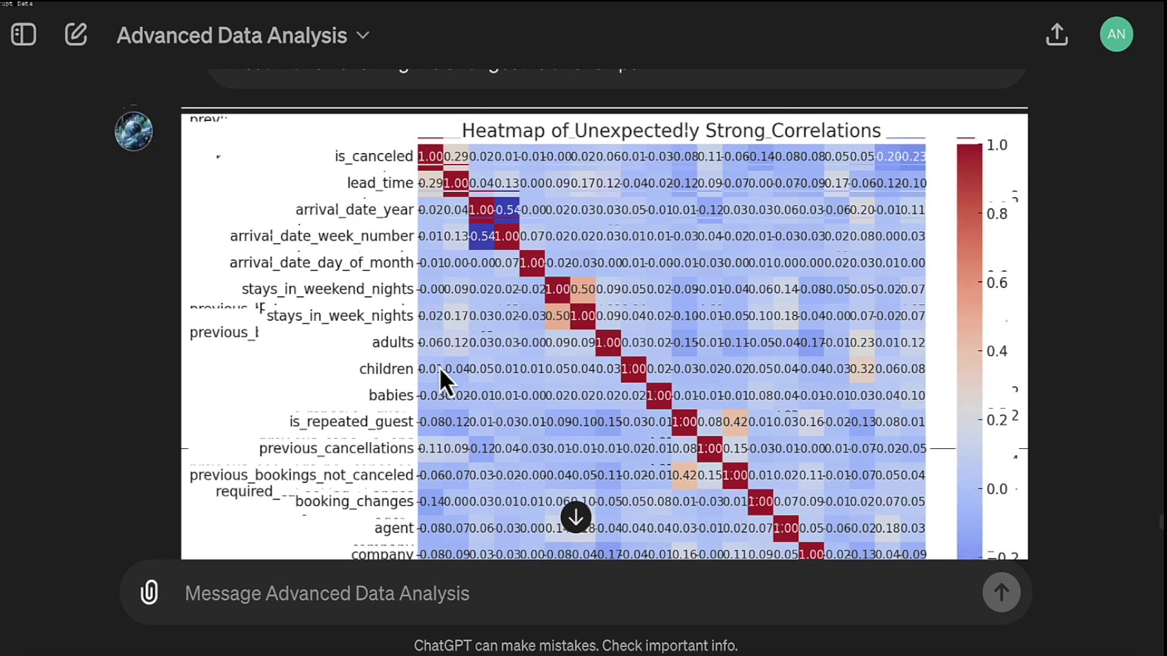
scroll(439, 367, "up", 3)
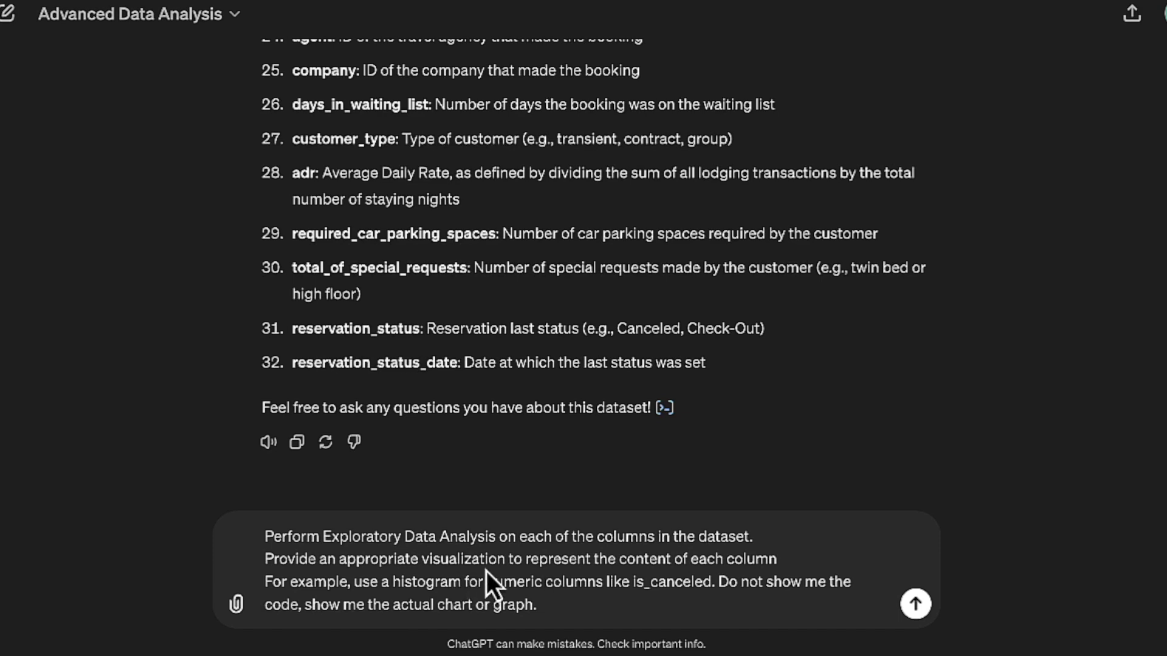
Review the Exploratory Data Analysis prompt, including its histogram example for numeric columns like is_canceled and its request for charts instead of code.
left_click_drag(715, 582, 273, 574)
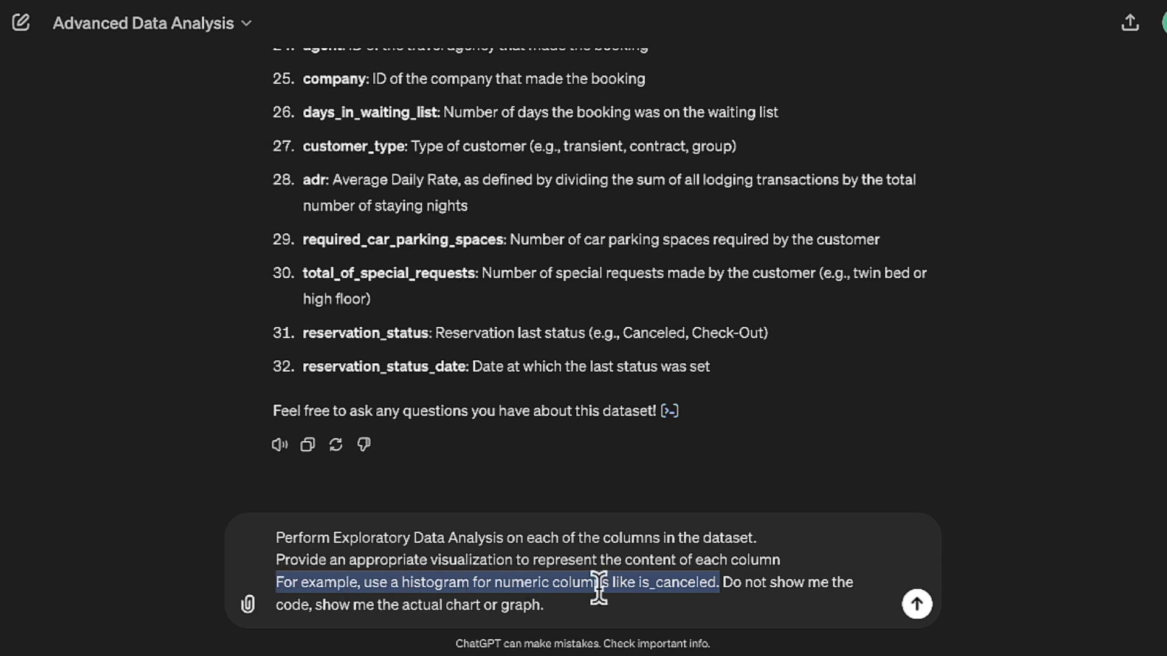
double_click(693, 585)
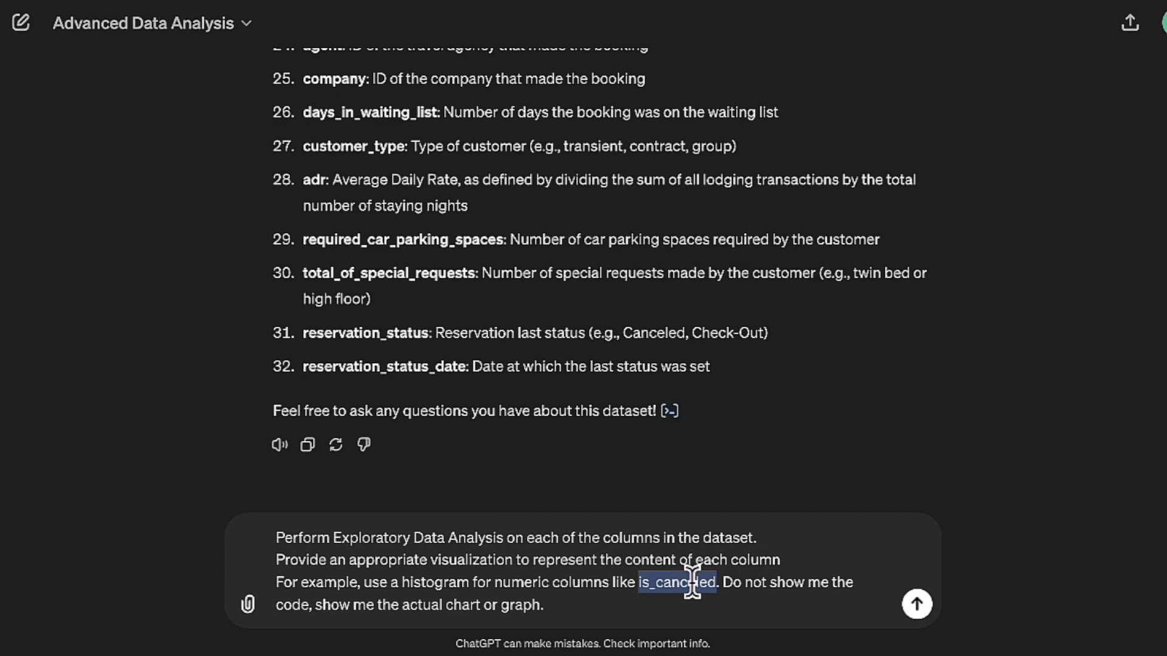
left_click_drag(720, 583, 609, 582)
left_click(702, 612)
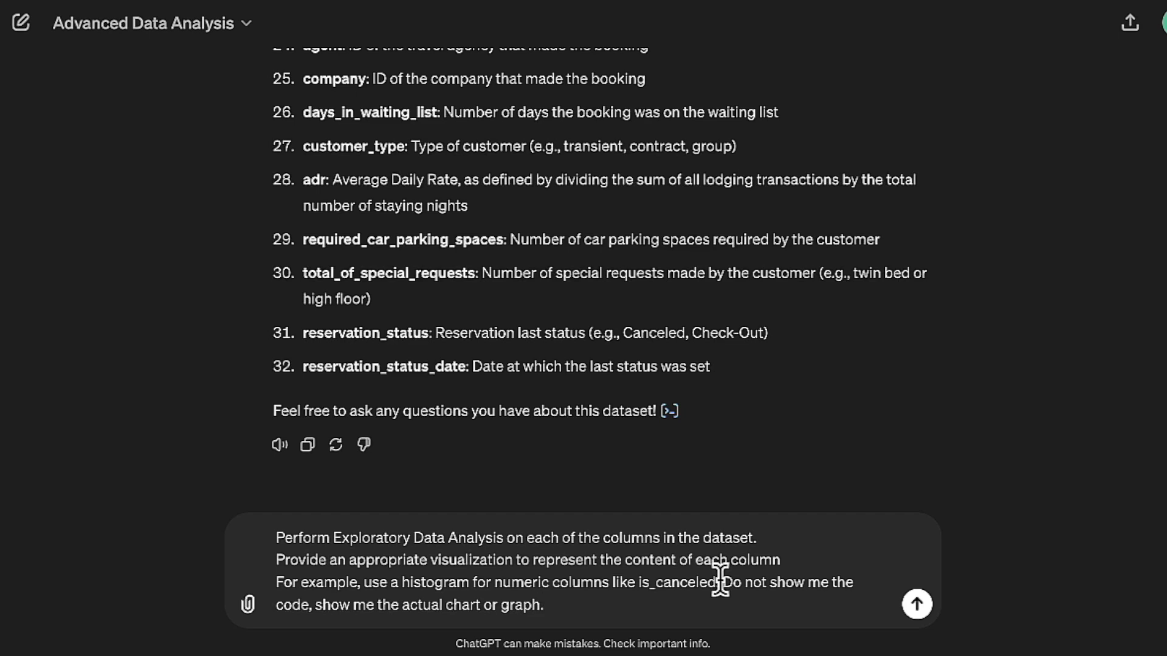
left_click_drag(722, 582, 417, 599)
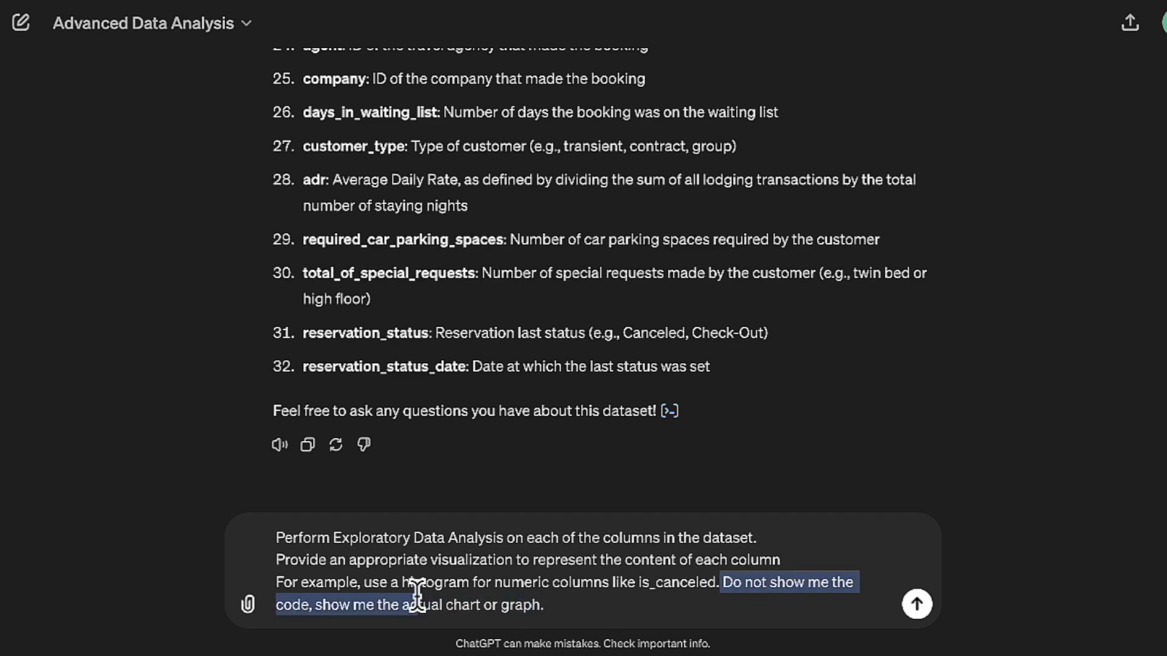
left_click_drag(573, 607, 276, 537)
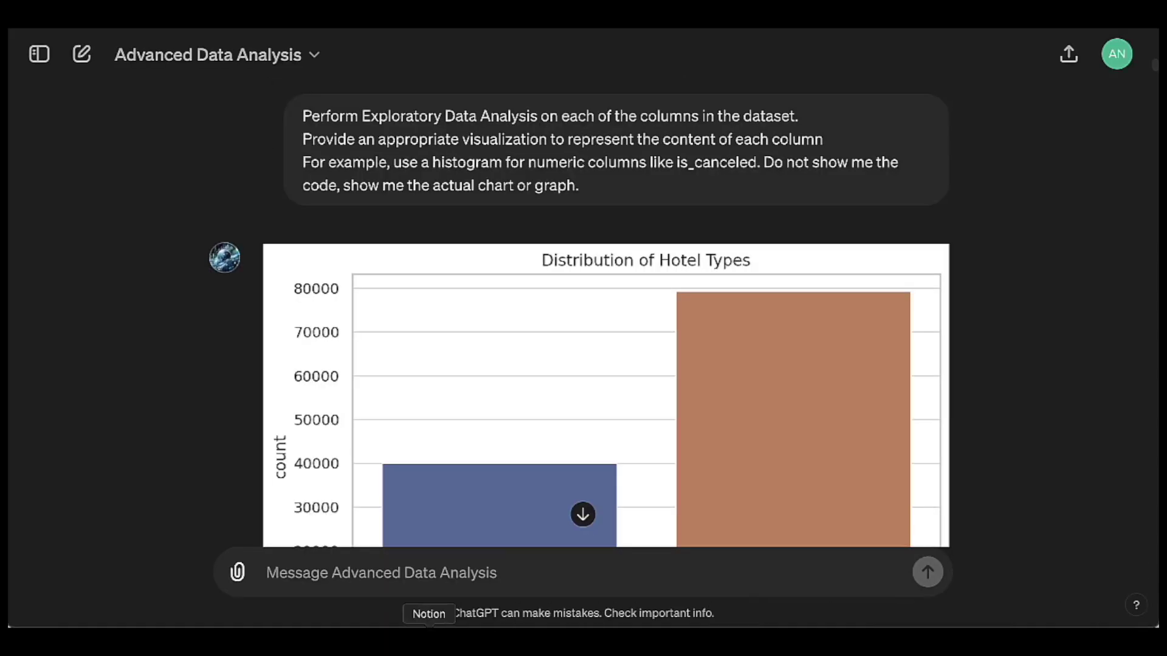
Examine the hotel type, booking cancellation, lead time and arrival year distribution charts in the exploratory analysis reply.
scroll(1149, 473, "down", 10)
scroll(1148, 473, "down", 15)
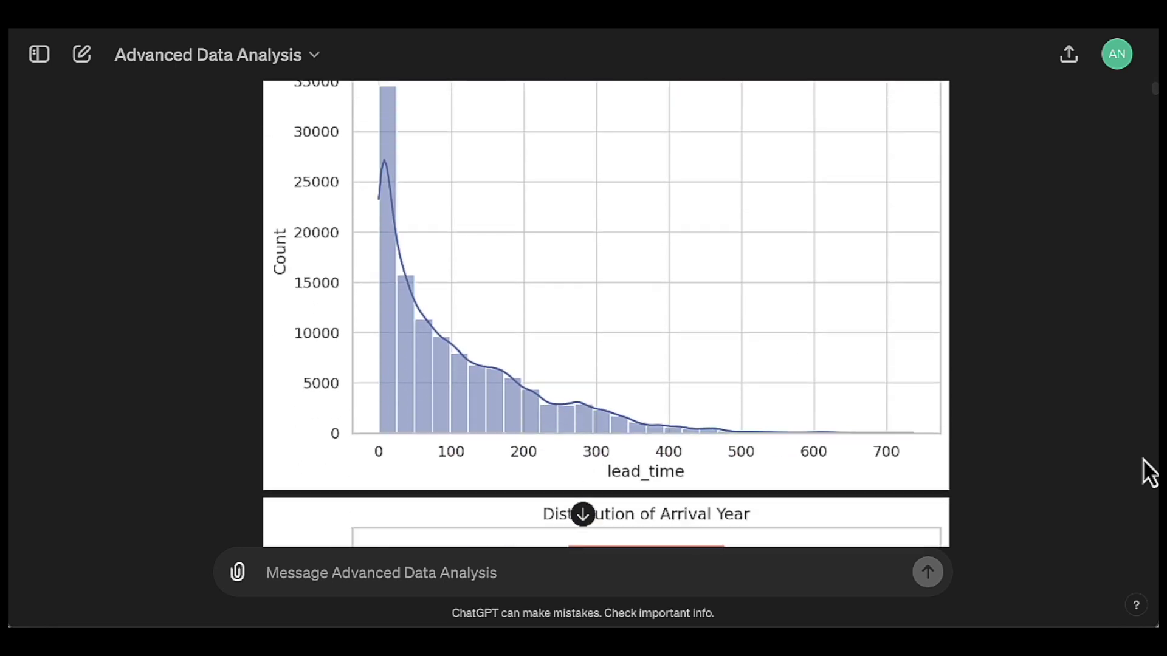
scroll(1149, 473, "up", 15)
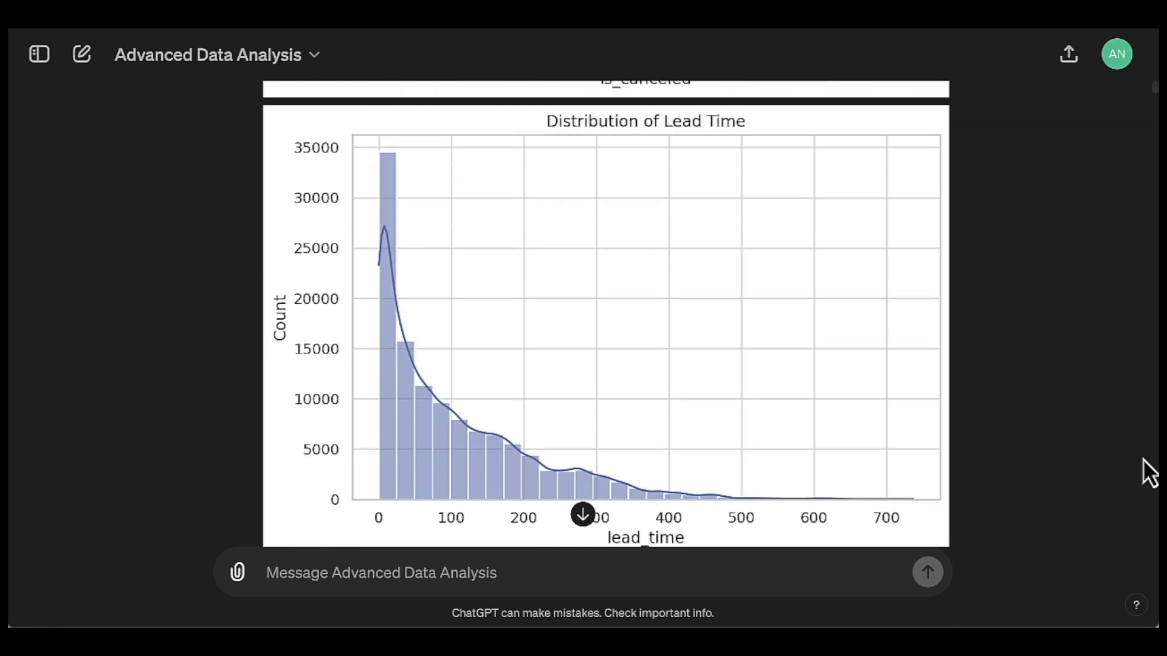
scroll(1148, 473, "up", 2)
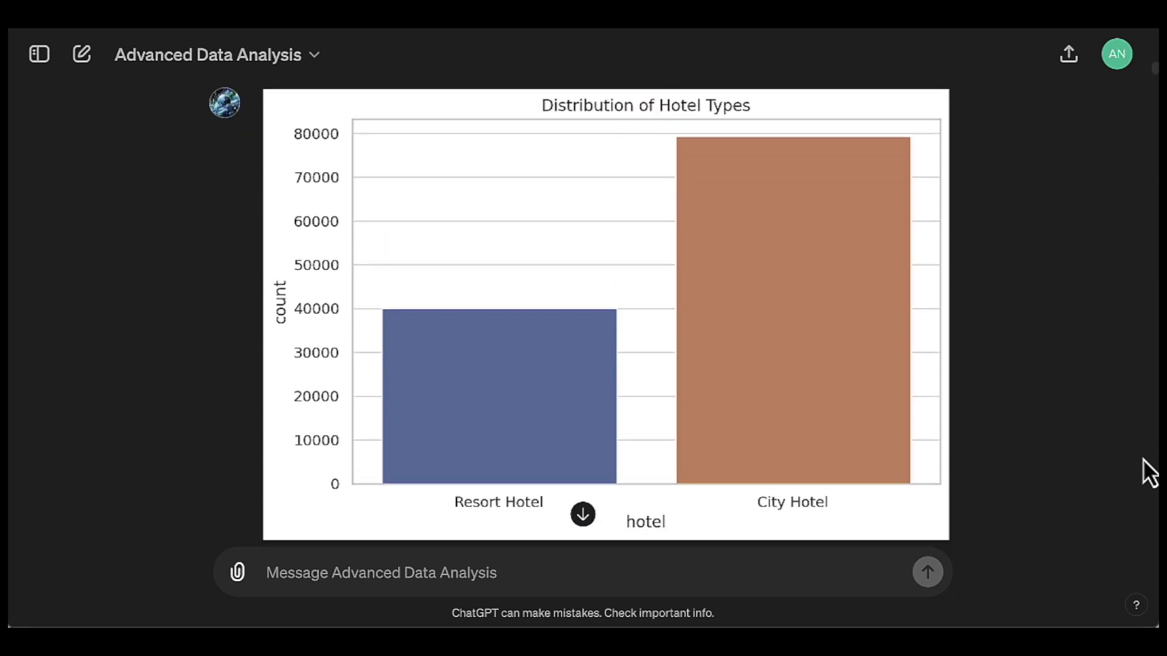
scroll(1148, 473, "down", 10)
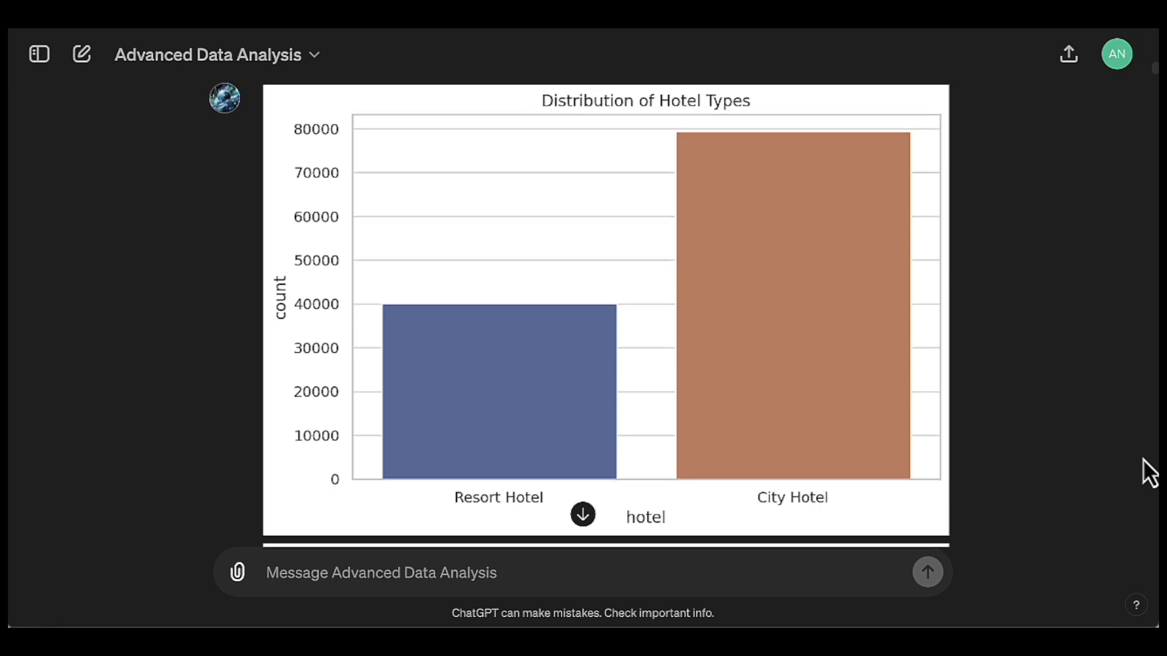
scroll(1148, 473, "down", 5)
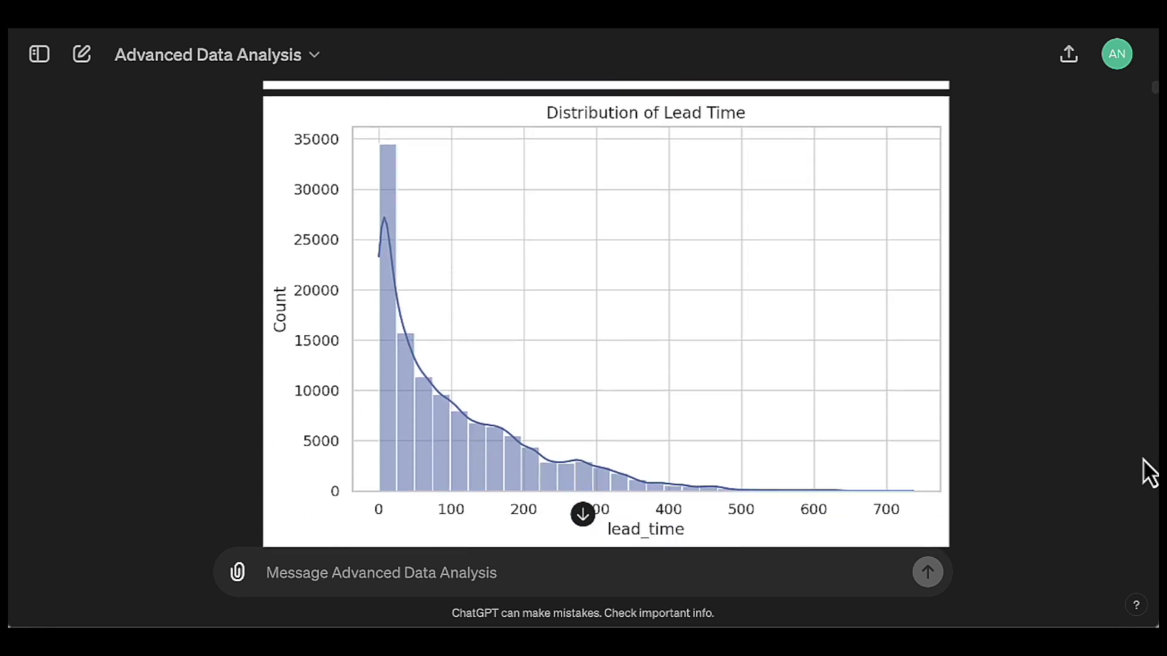
scroll(1149, 473, "up", 1)
scroll(1148, 473, "down", 5)
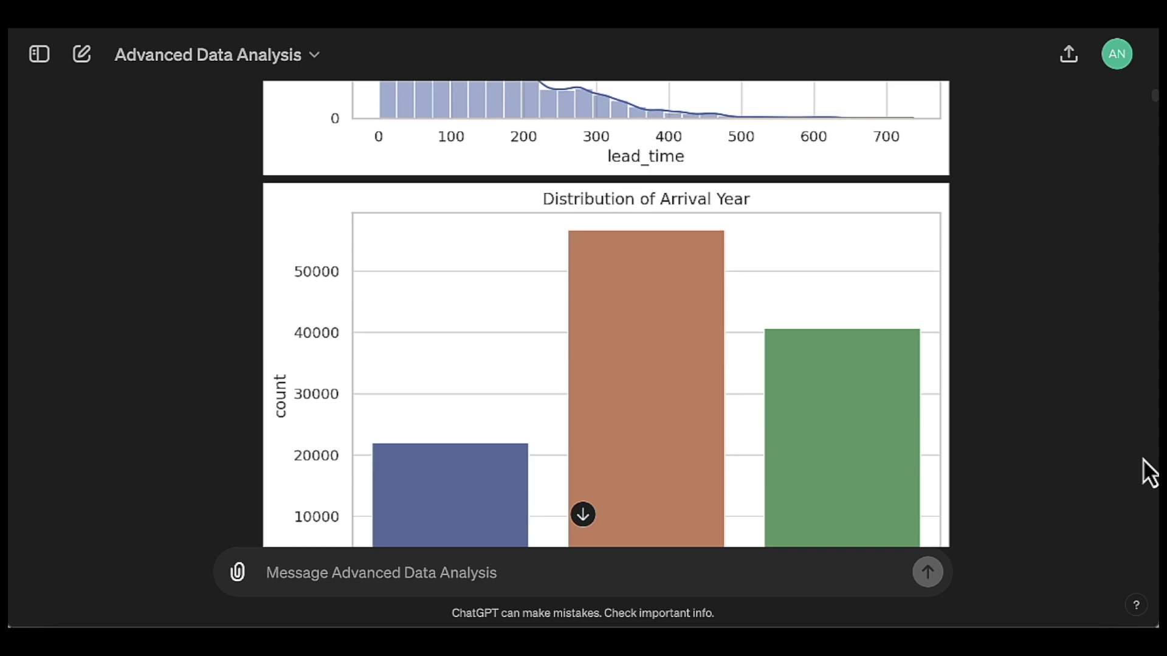
scroll(1149, 472, "up", 11)
scroll(1149, 472, "down", 1)
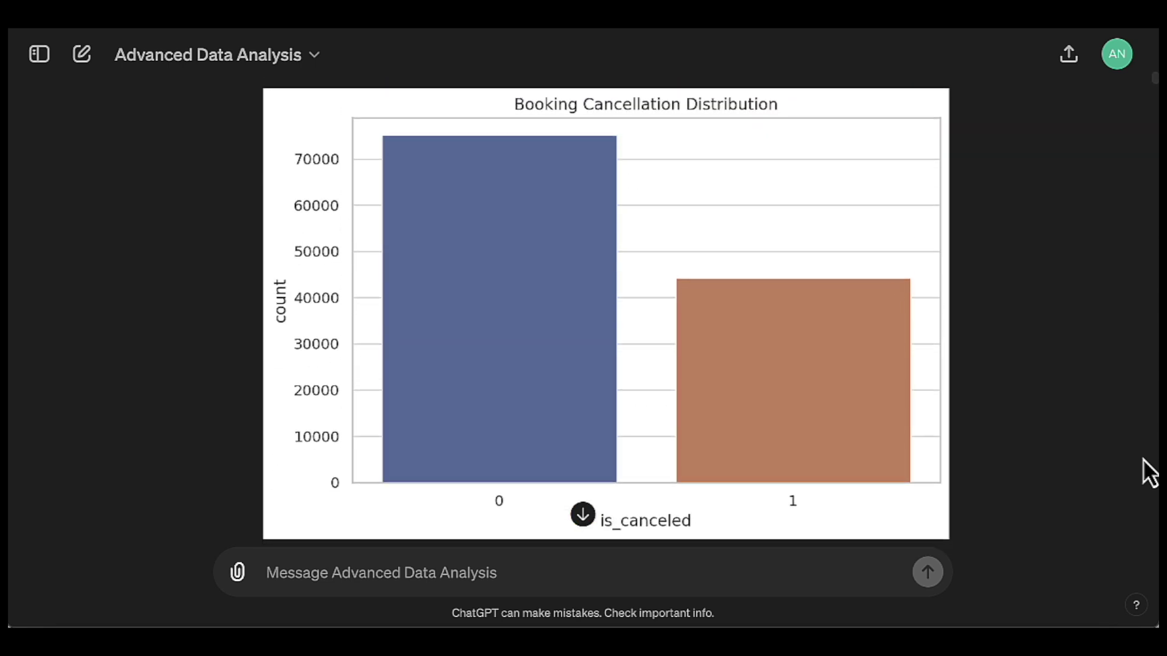
scroll(1149, 473, "up", 1)
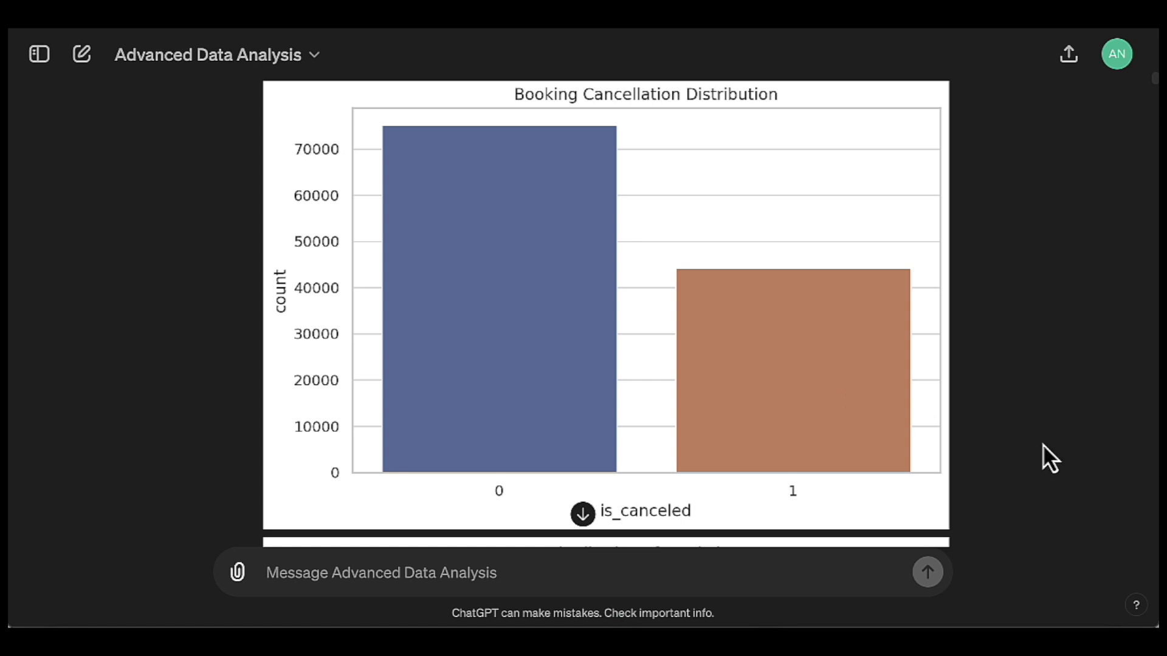
Look through the distribution charts from lead time through arrival day of month to stays in weekend nights.
scroll(1043, 443, "down", 7)
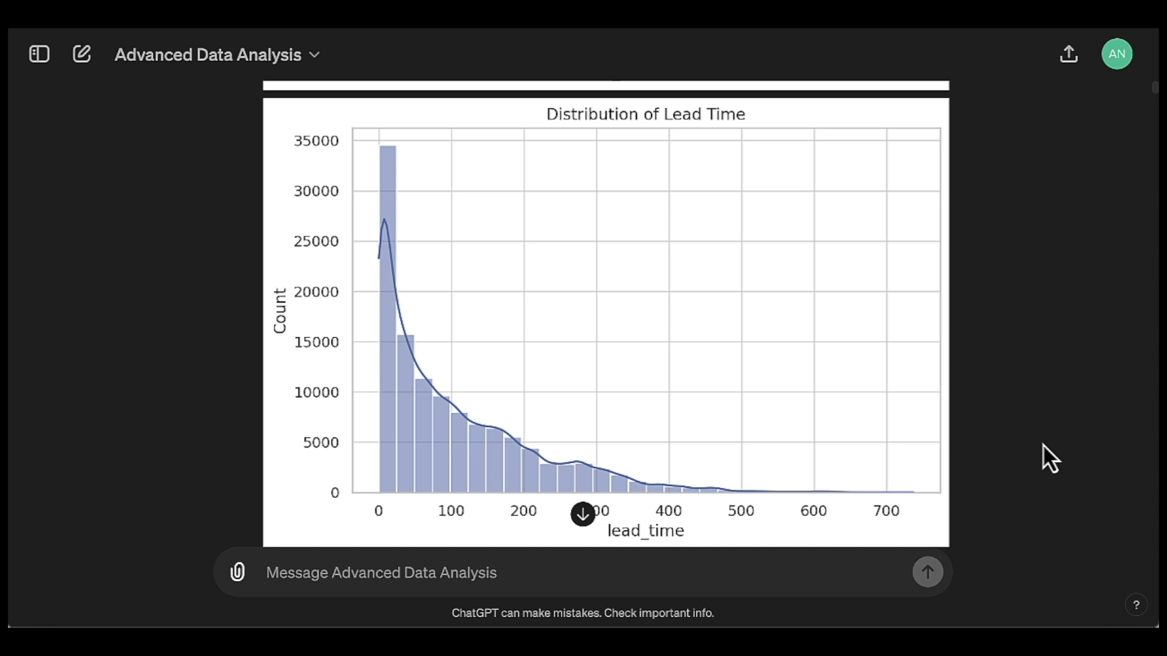
scroll(1043, 443, "down", 10)
scroll(1043, 444, "down", 12)
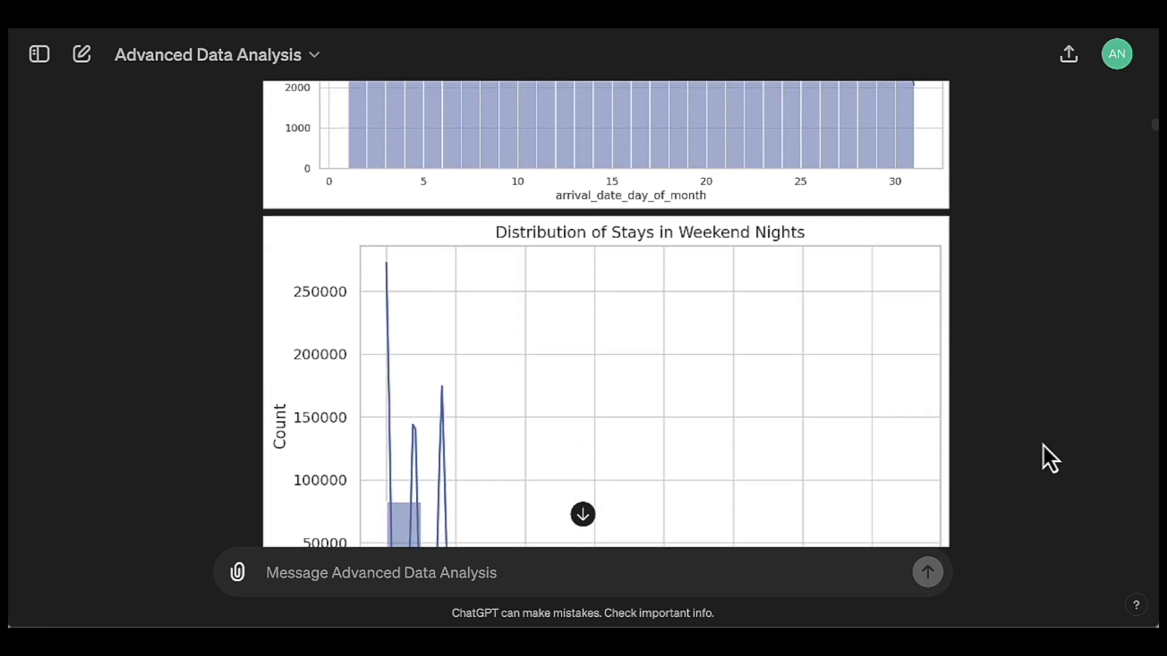
Review the prompt asking for a chart of lead_time outliers and examine the Boxplot of Lead Time in the reply.
scroll(1043, 443, "down", 9)
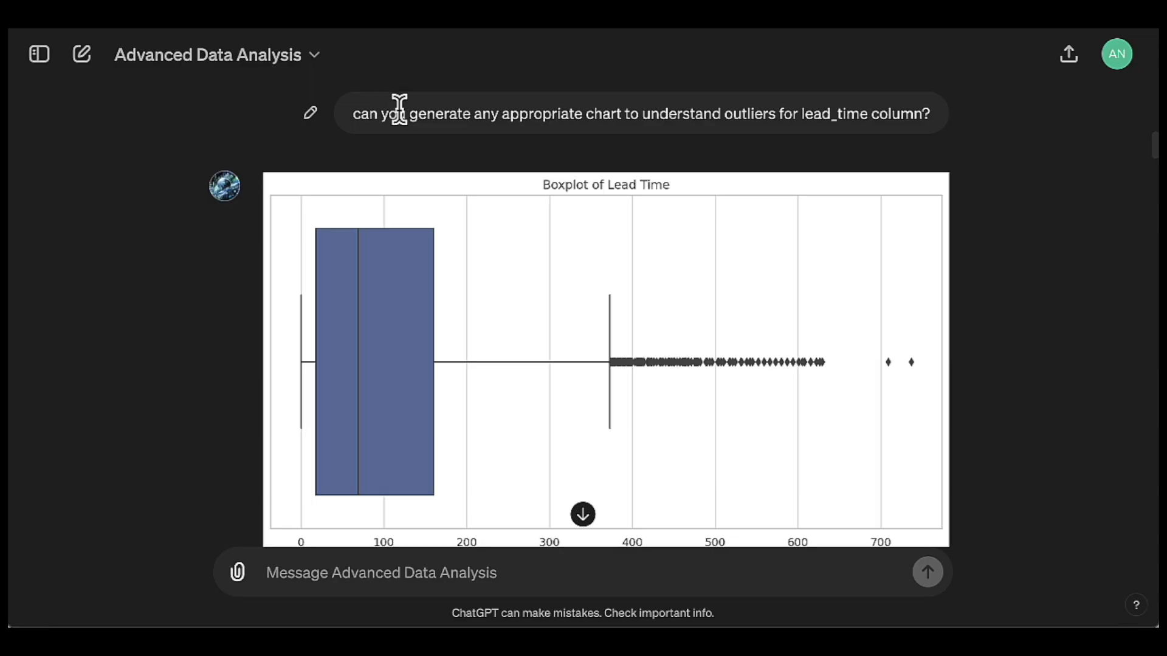
triple_click(431, 112)
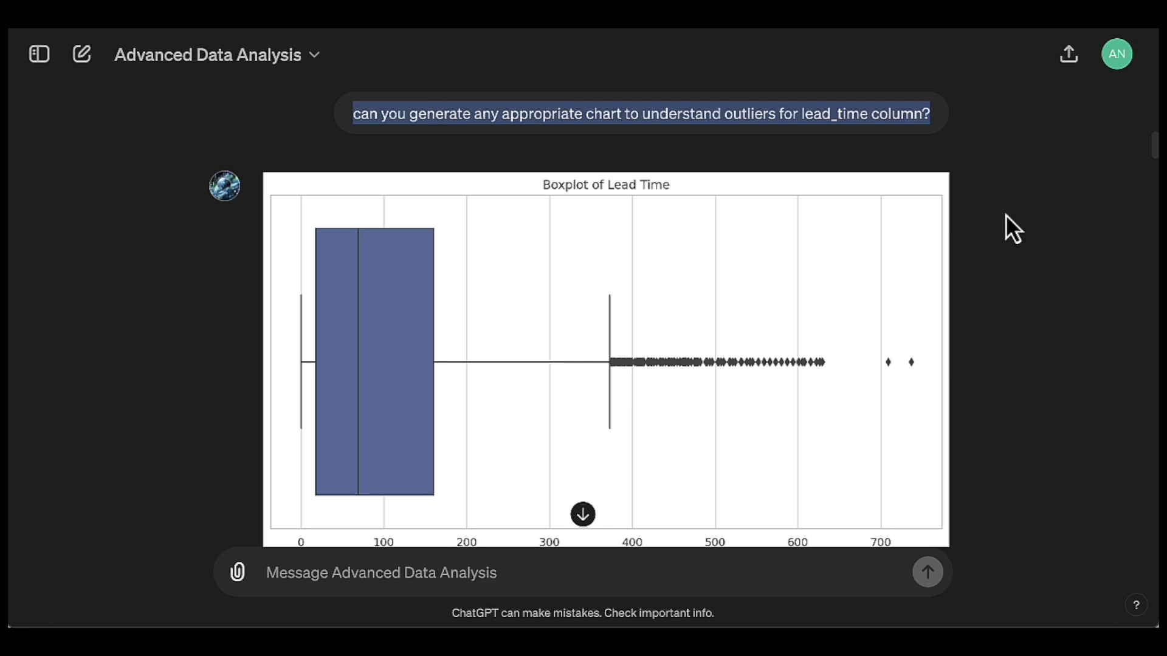
left_click(1032, 264)
scroll(1011, 350, "down", 3)
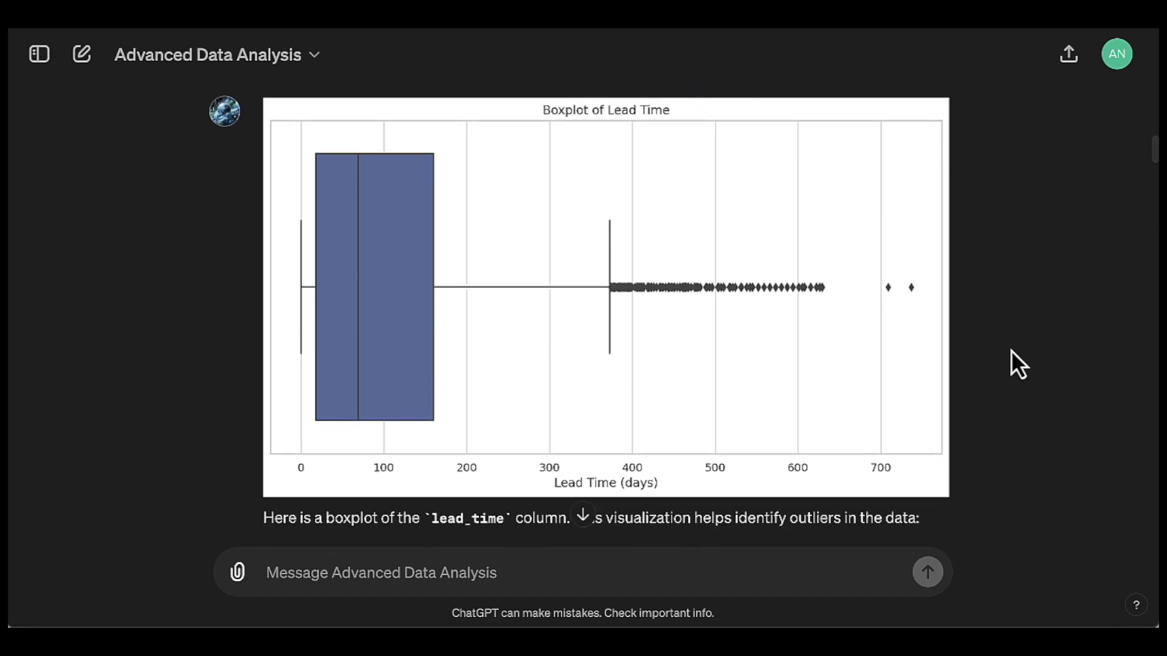
Read the boxplot explanation of outliers, whiskers and box, comparing it with the plotted points, through to the reply's closing offer.
scroll(1011, 350, "down", 5)
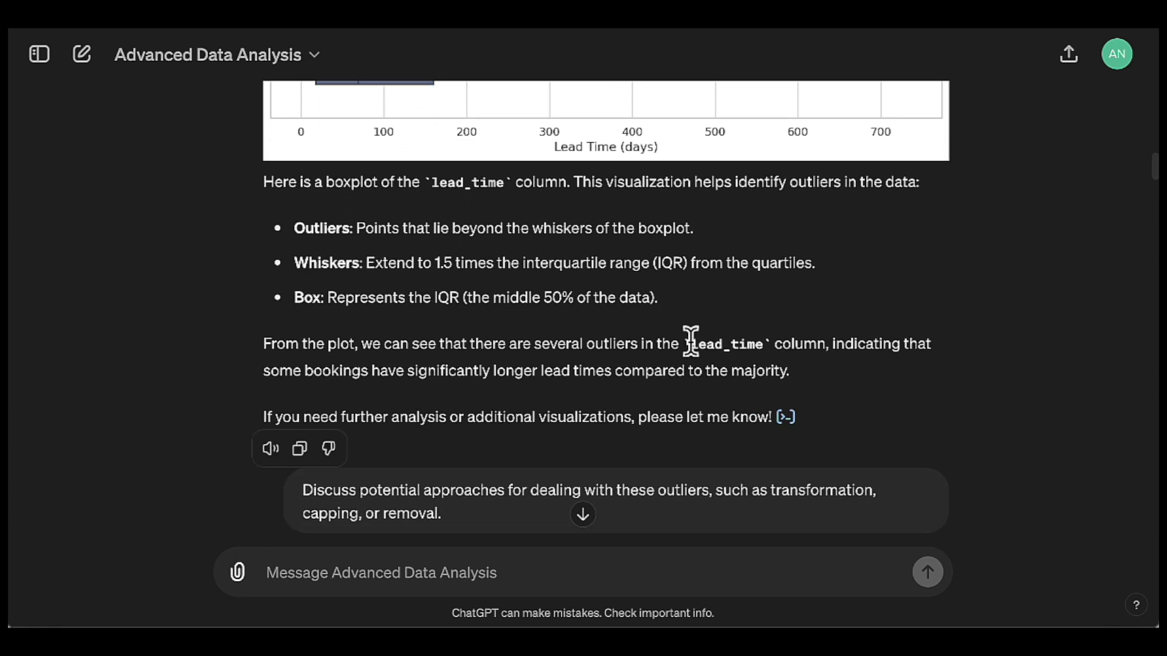
triple_click(677, 344)
left_click(1059, 409)
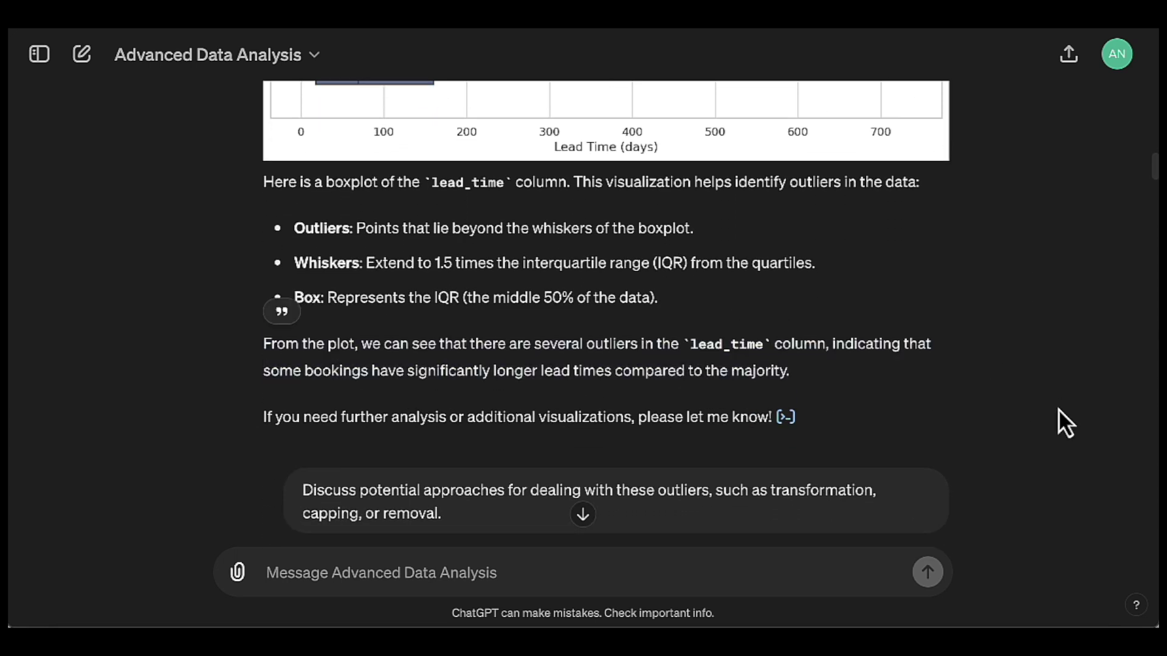
scroll(1059, 409, "up", 4)
scroll(905, 164, "up", 1)
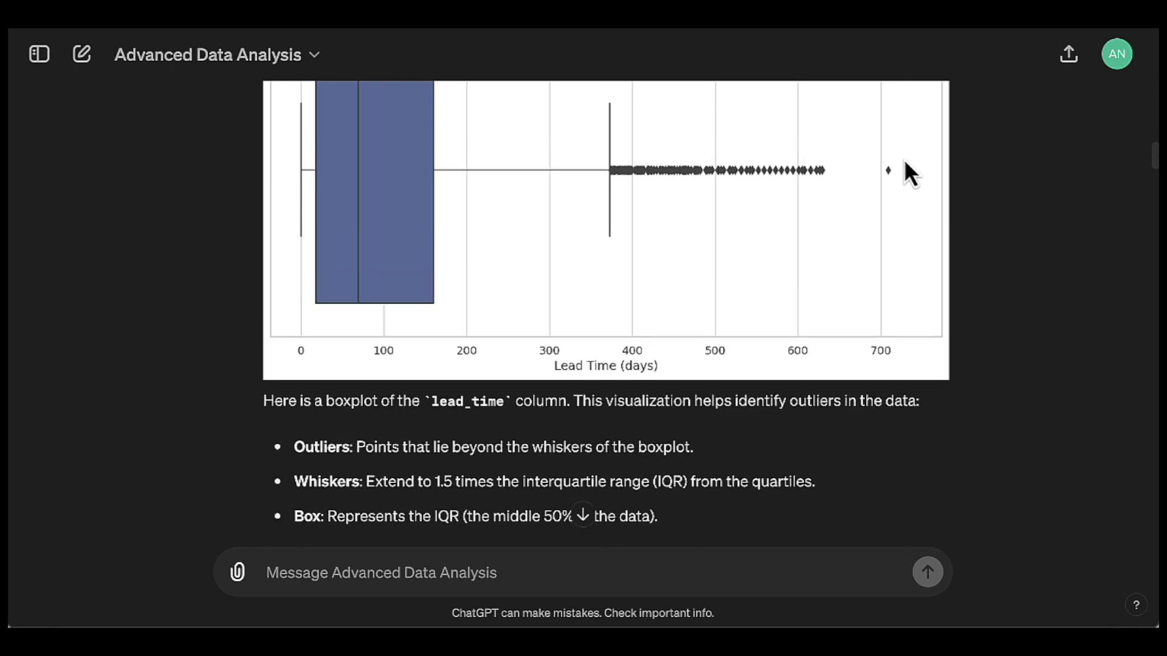
scroll(971, 298, "down", 6)
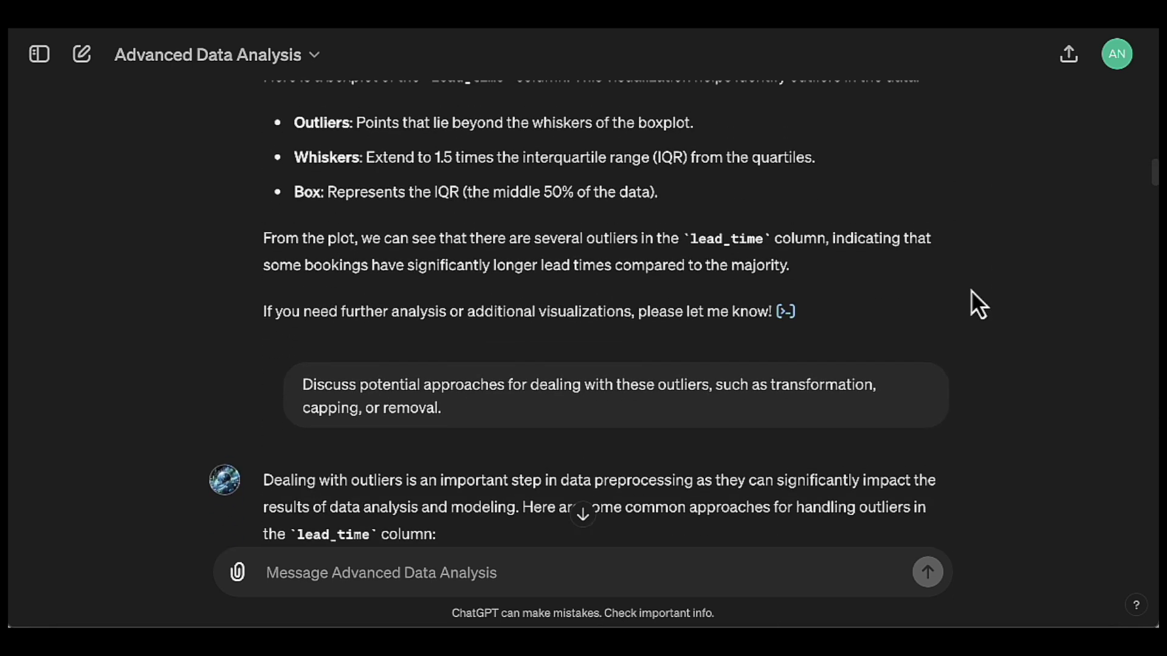
scroll(971, 291, "up", 2)
scroll(971, 291, "up", 2)
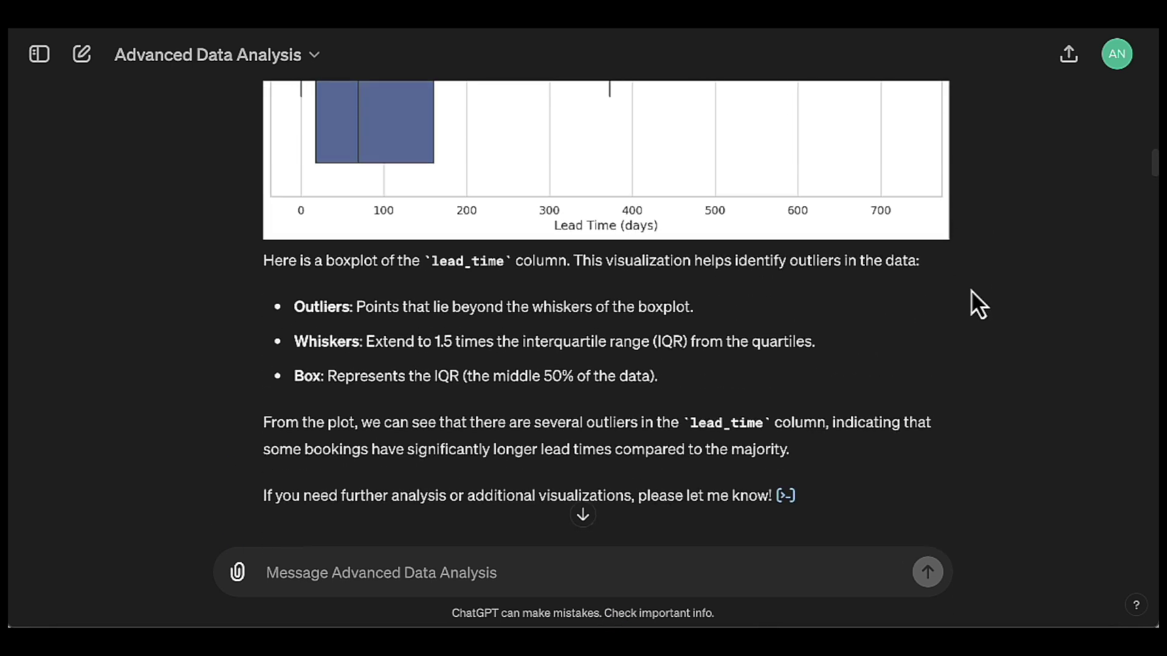
triple_click(497, 501)
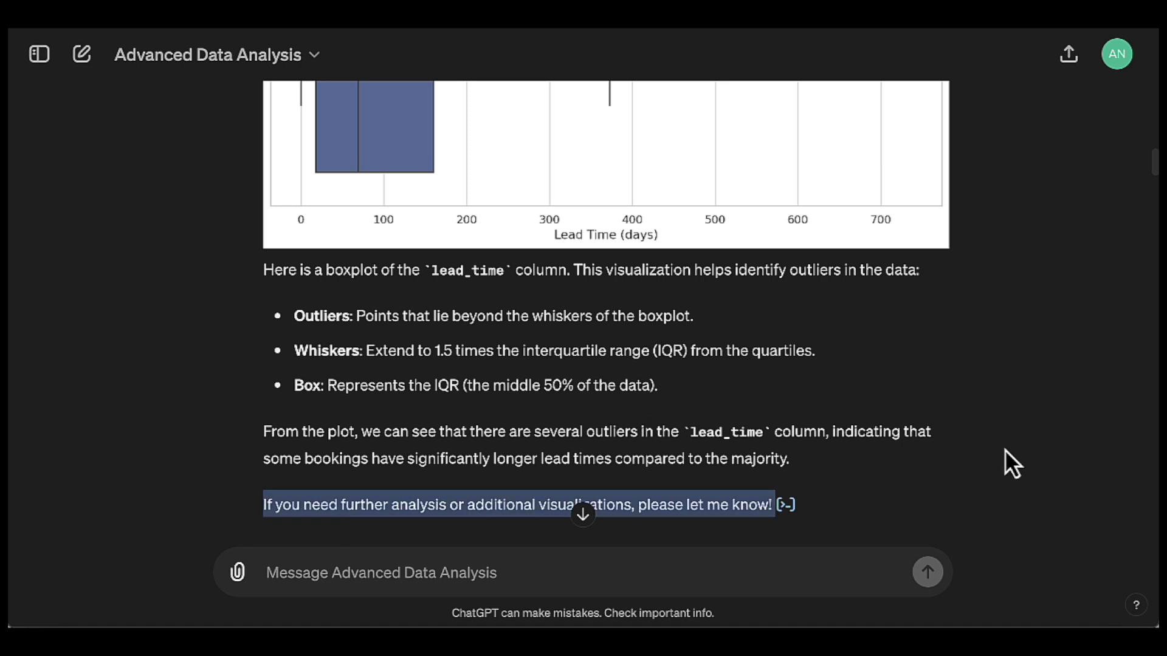
Review the prompt on approaches for dealing with the outliers and read the reply's introduction and Transformation section.
scroll(1005, 450, "down", 6)
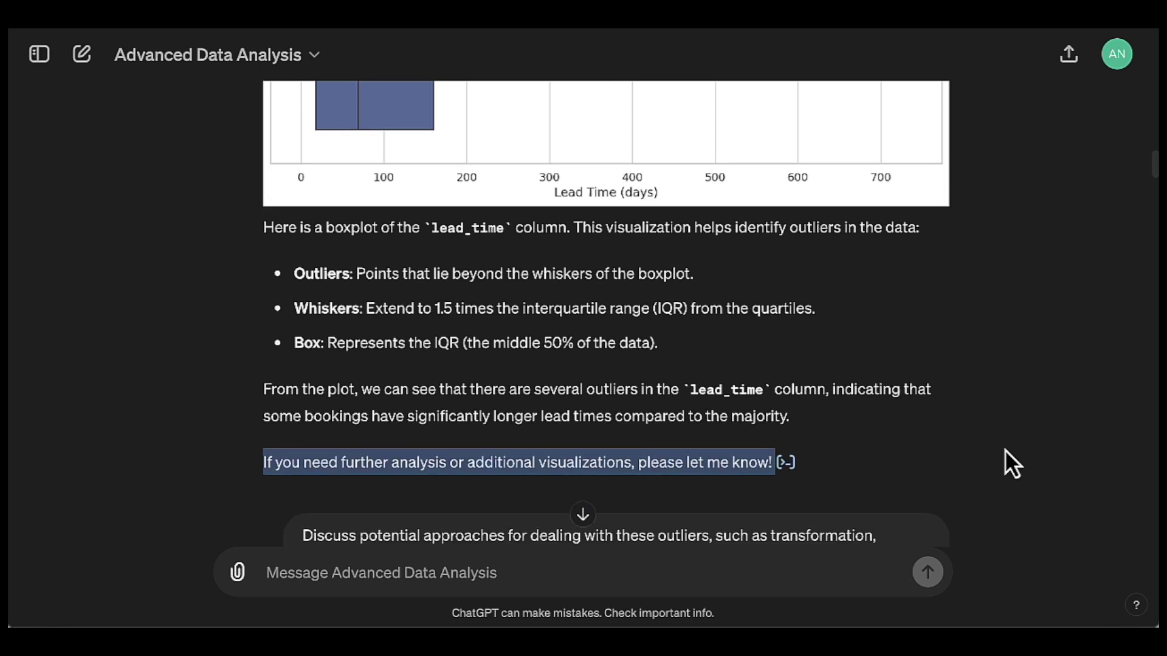
scroll(1005, 450, "down", 1)
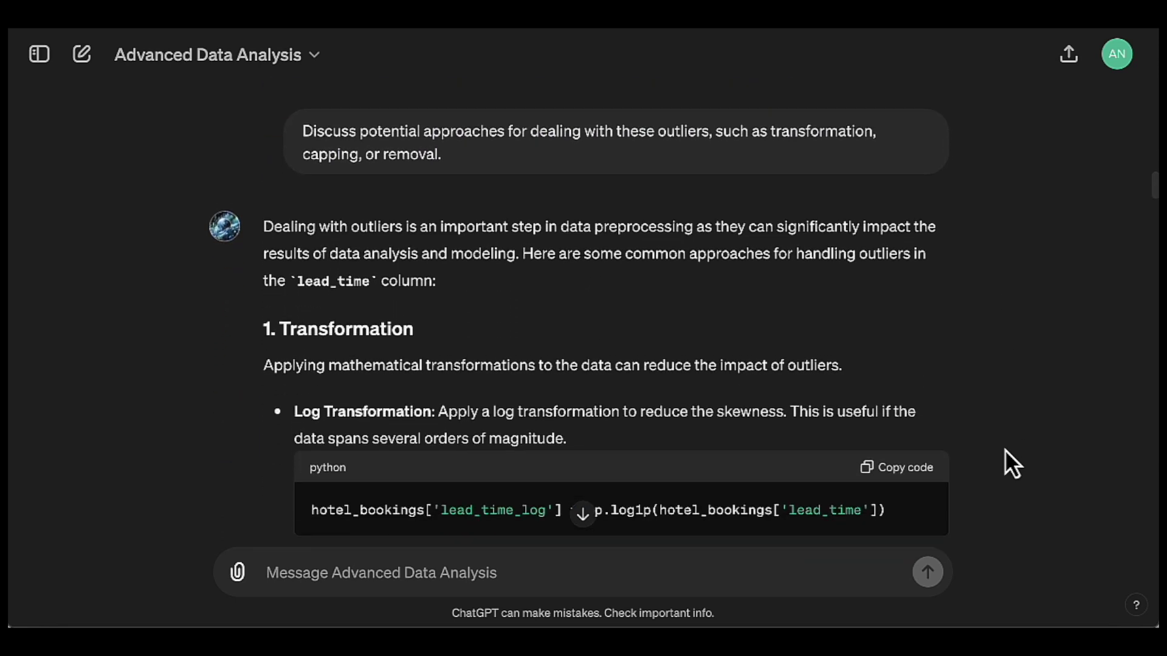
triple_click(523, 125)
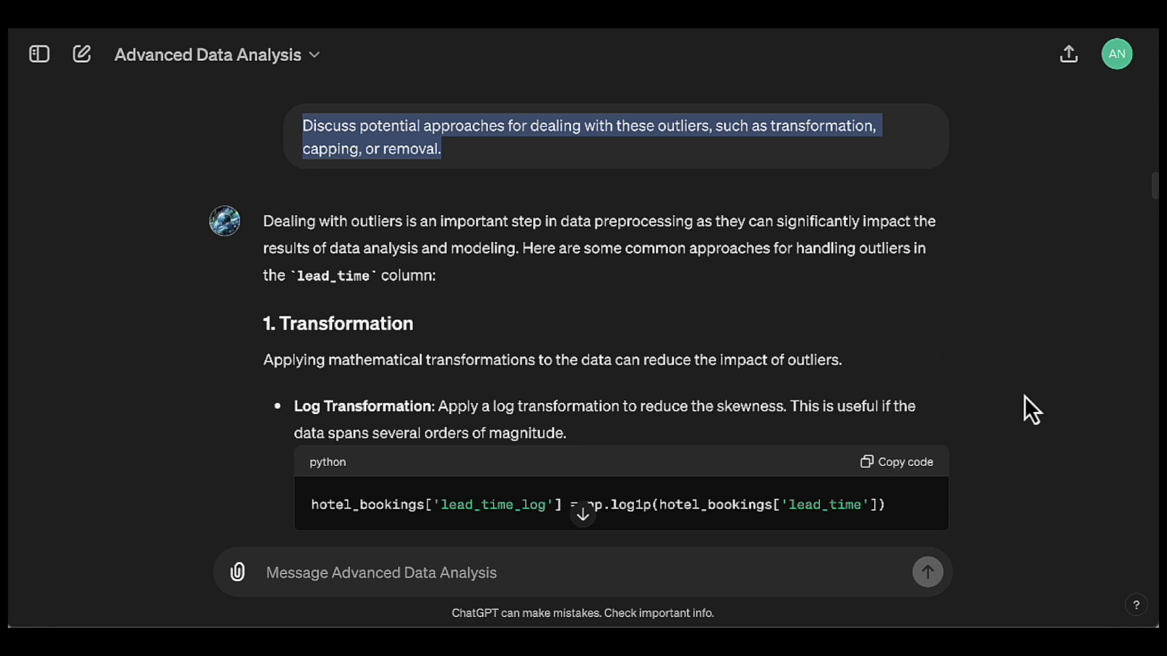
scroll(1024, 398, "down", 2)
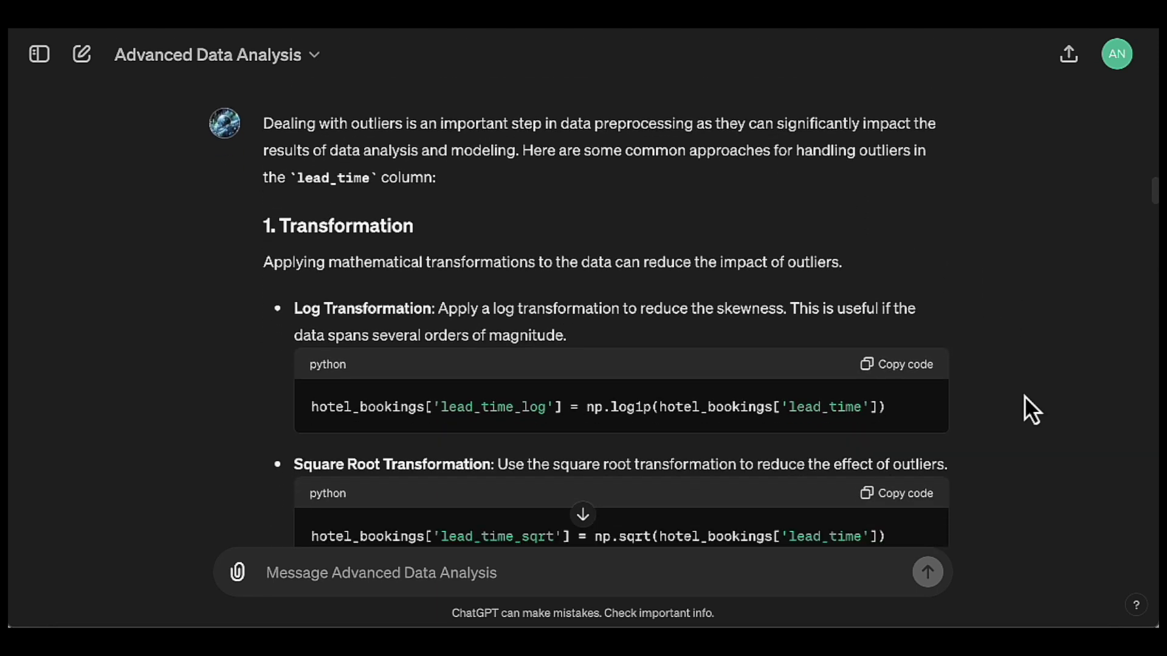
scroll(1025, 398, "down", 1)
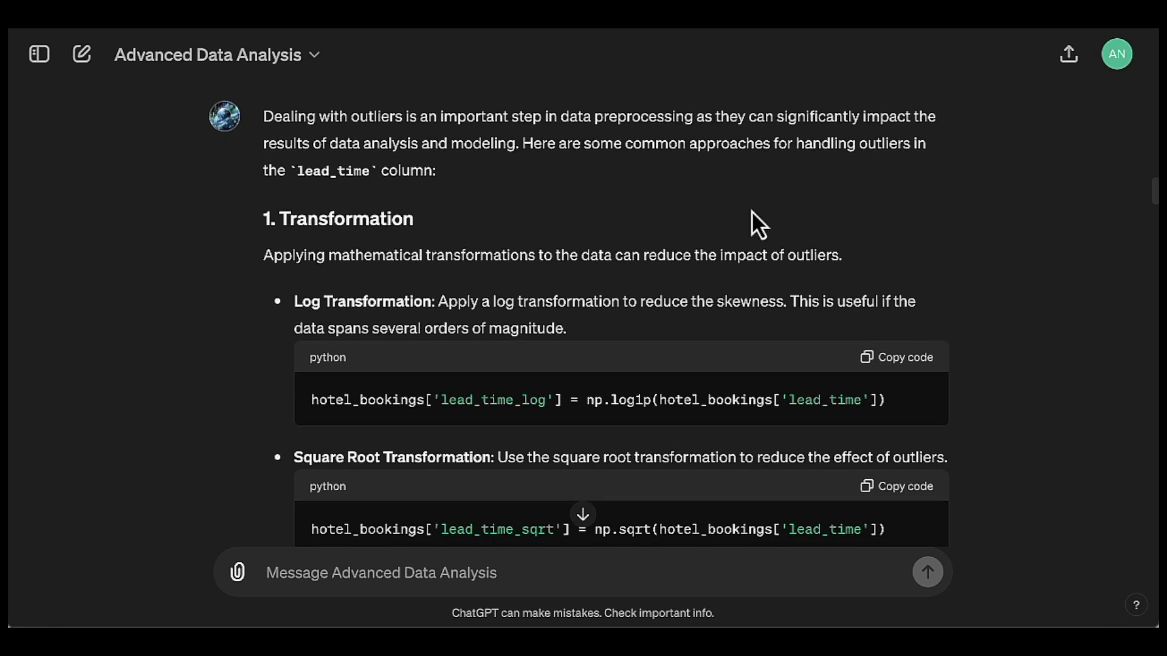
scroll(751, 210, "down", 2)
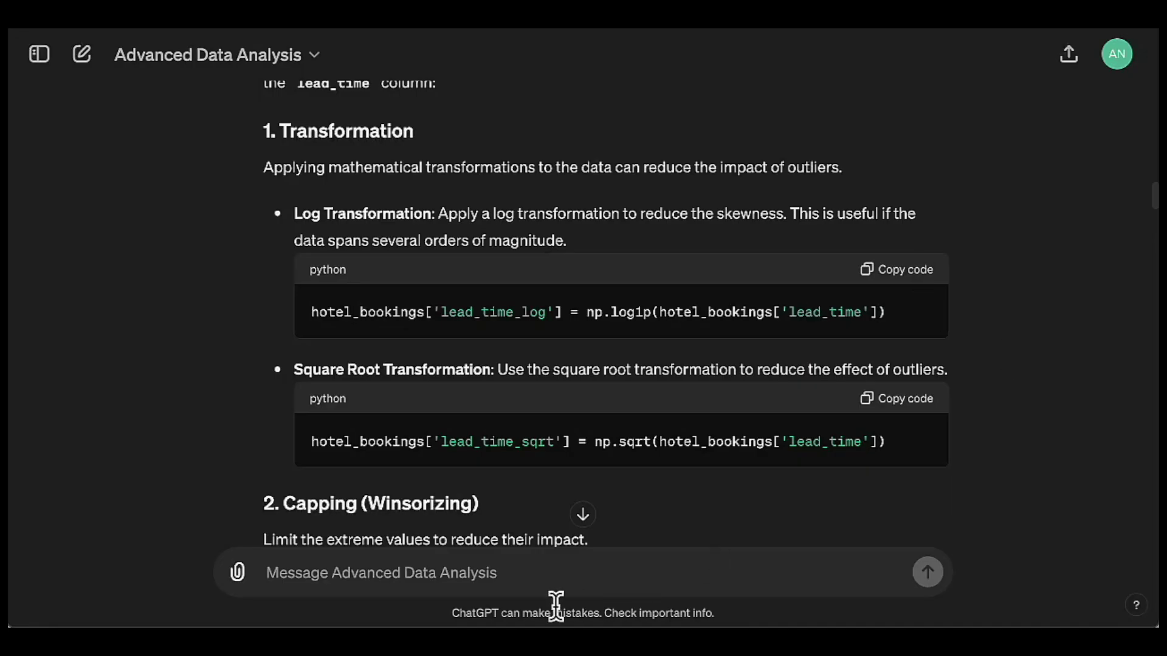
Read the remaining outlier approaches from Capping through Segmentation, plus the Considerations and Example Code Snippets.
scroll(977, 459, "down", 6)
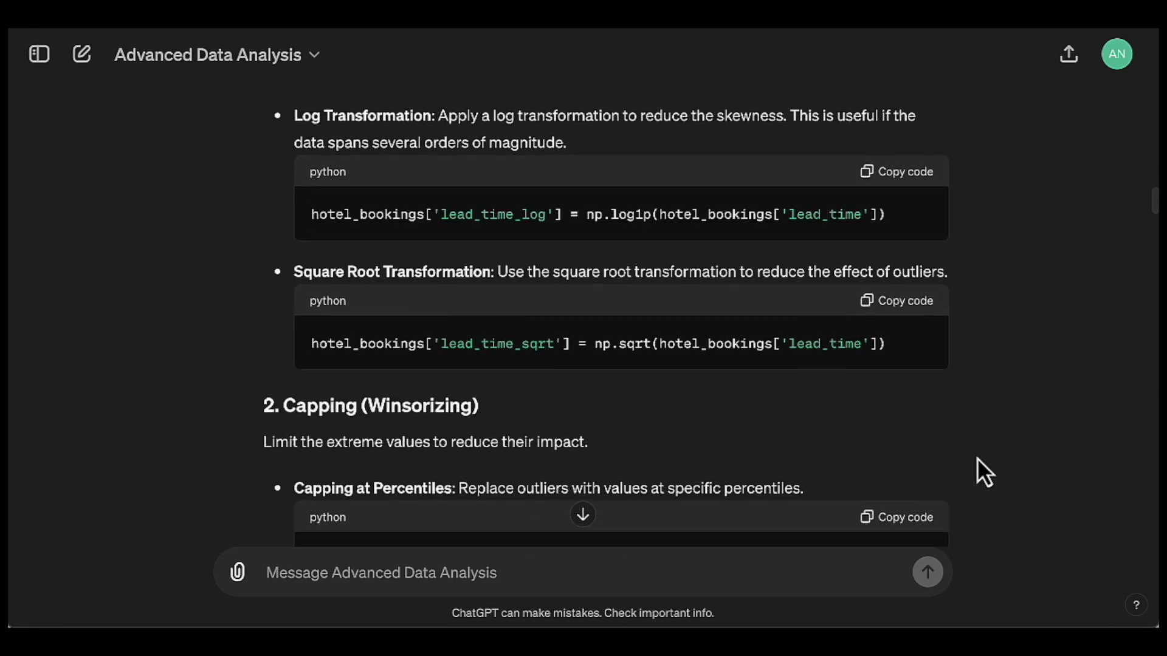
scroll(977, 459, "down", 10)
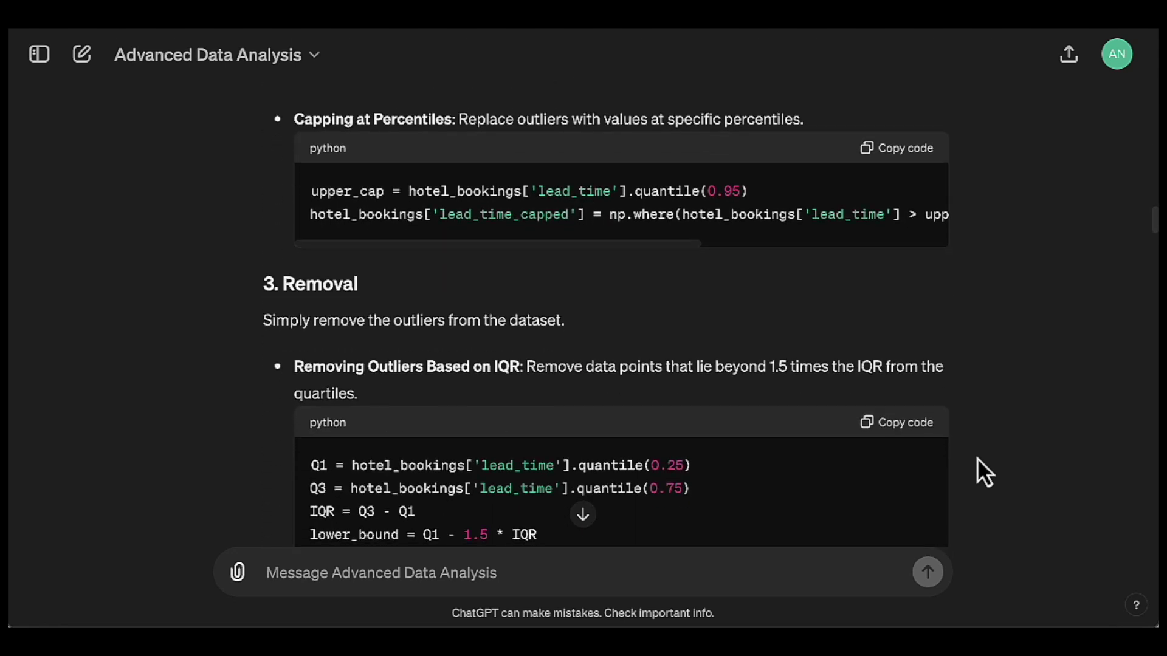
scroll(977, 458, "down", 3)
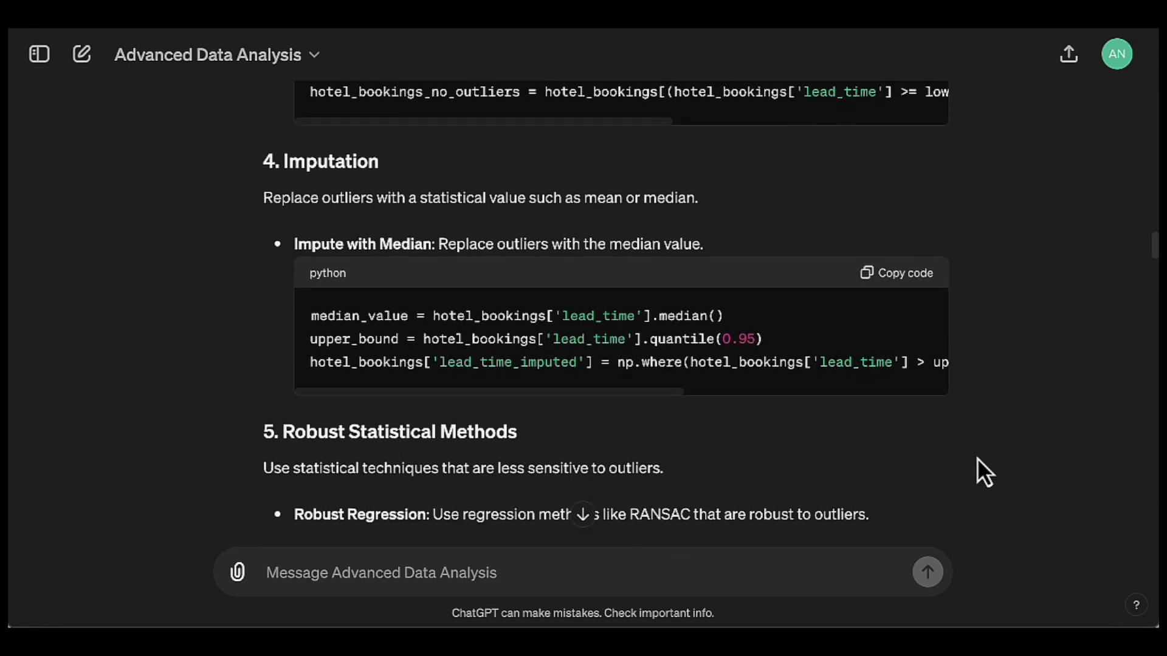
scroll(977, 458, "down", 5)
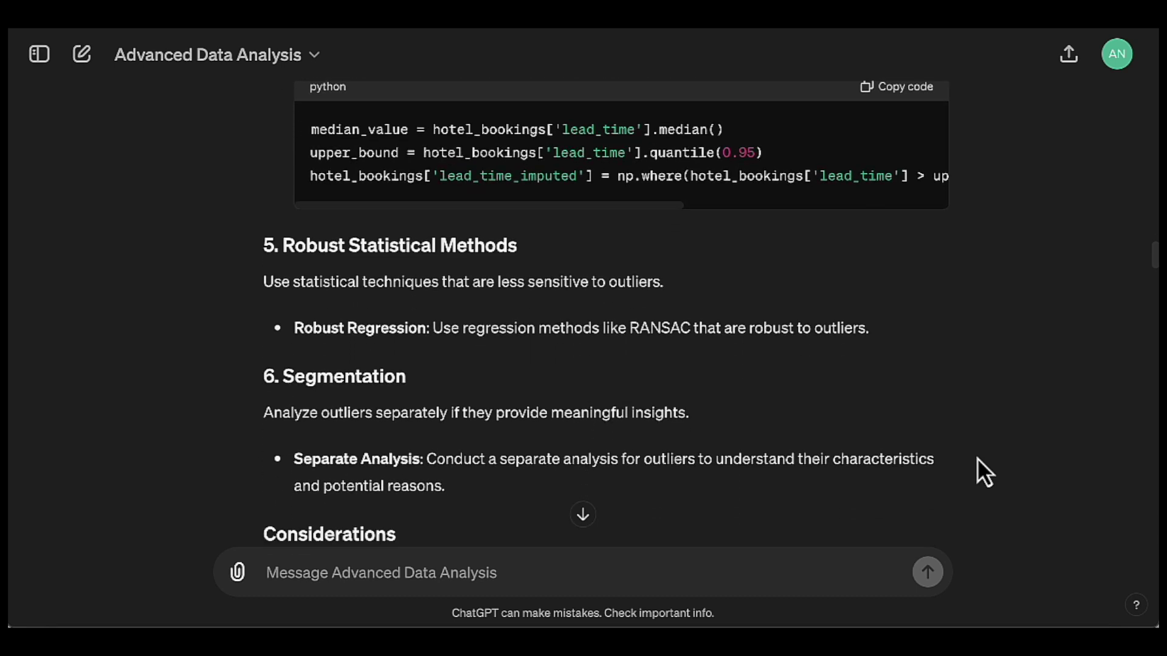
scroll(977, 459, "down", 6)
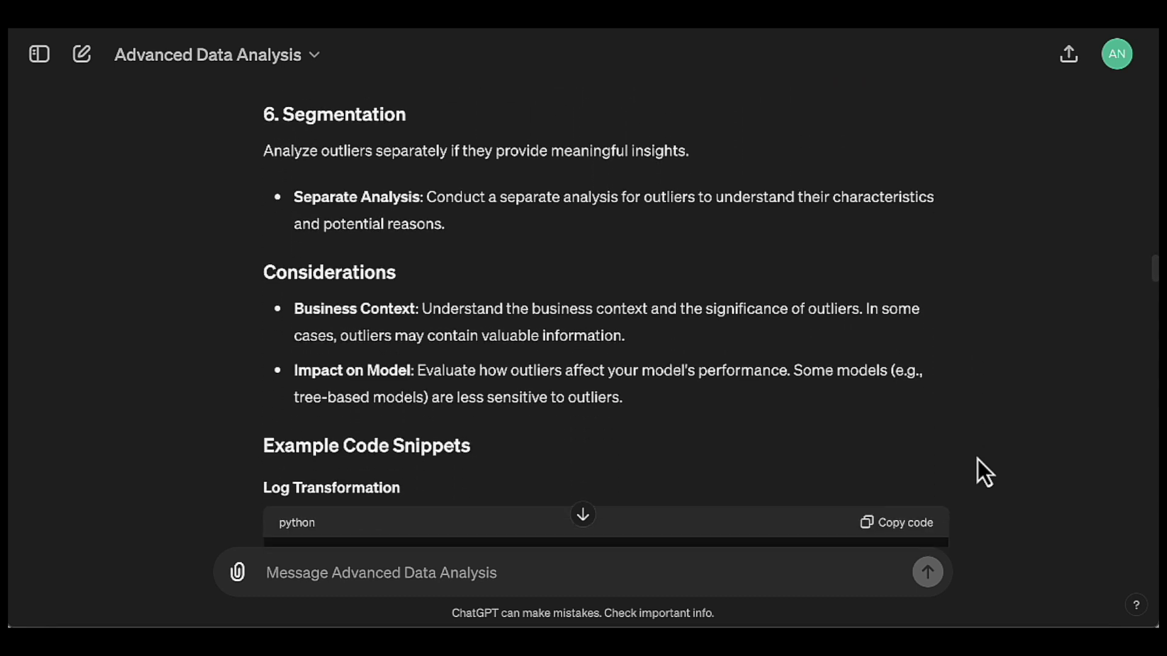
scroll(977, 459, "down", 4)
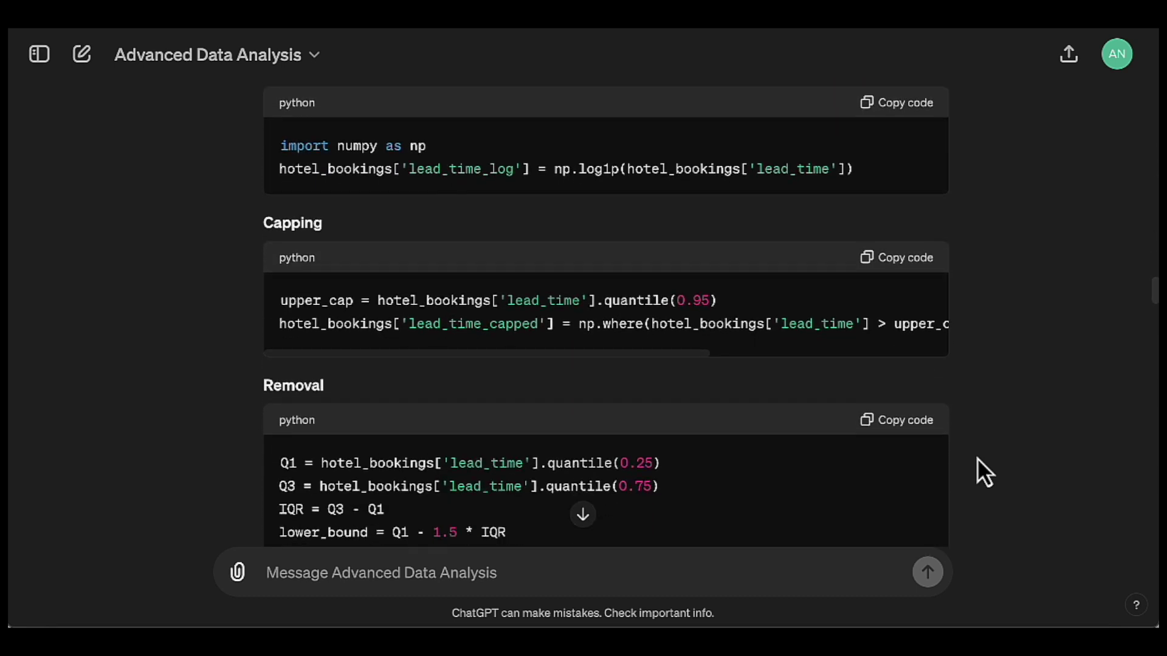
scroll(1067, 476, "down", 4)
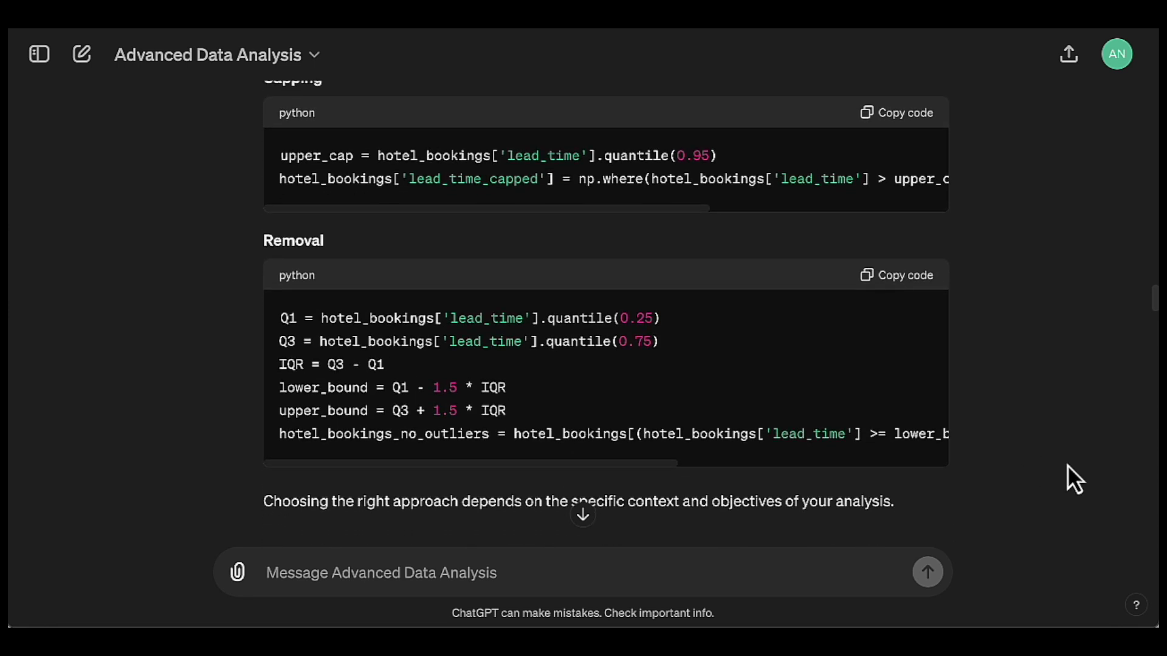
Review the prompt on the features most influential in predicting is_canceled and read the outlined preprocessing, model training and evaluation steps.
triple_click(717, 313)
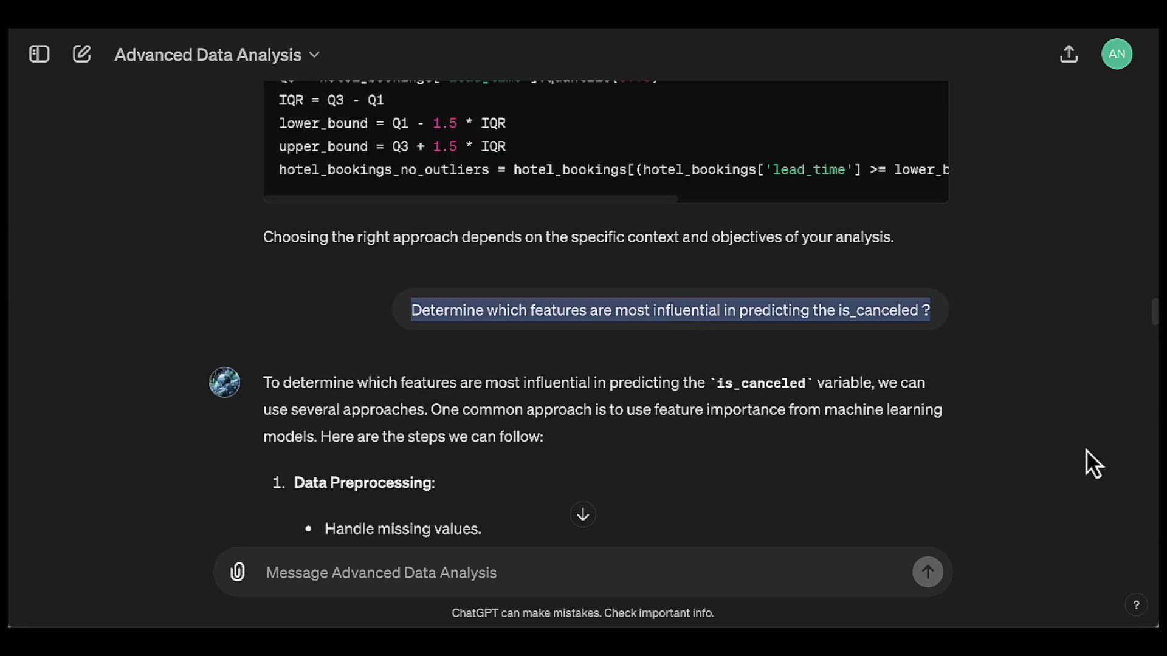
left_click(1071, 453)
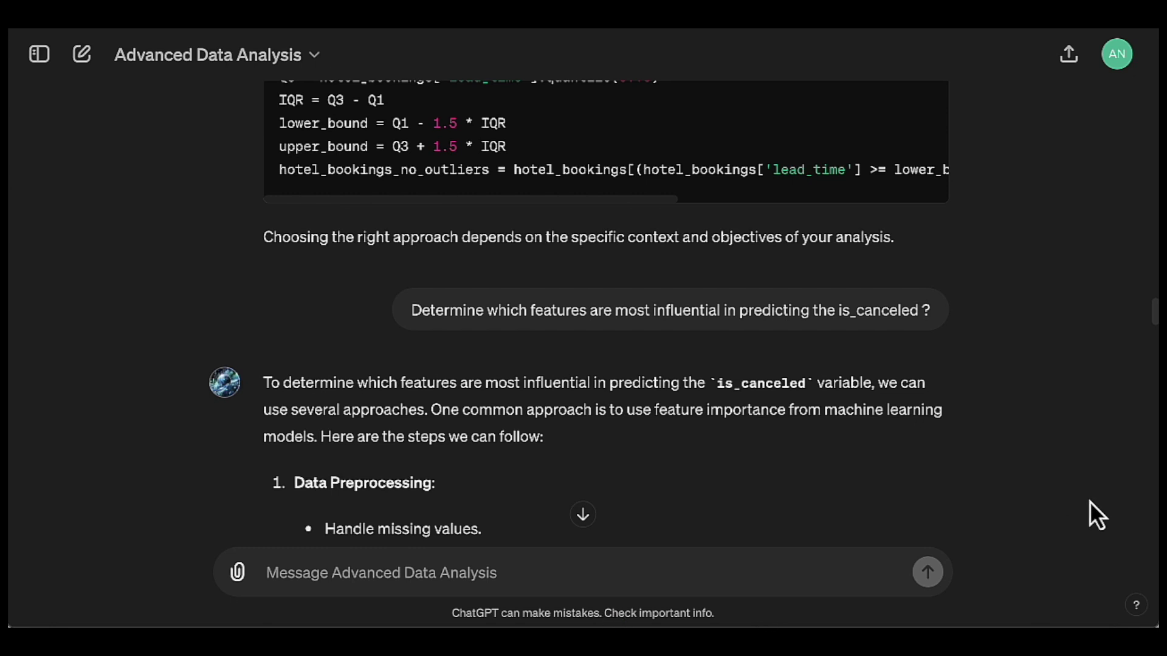
scroll(1089, 502, "down", 1)
scroll(1089, 501, "down", 4)
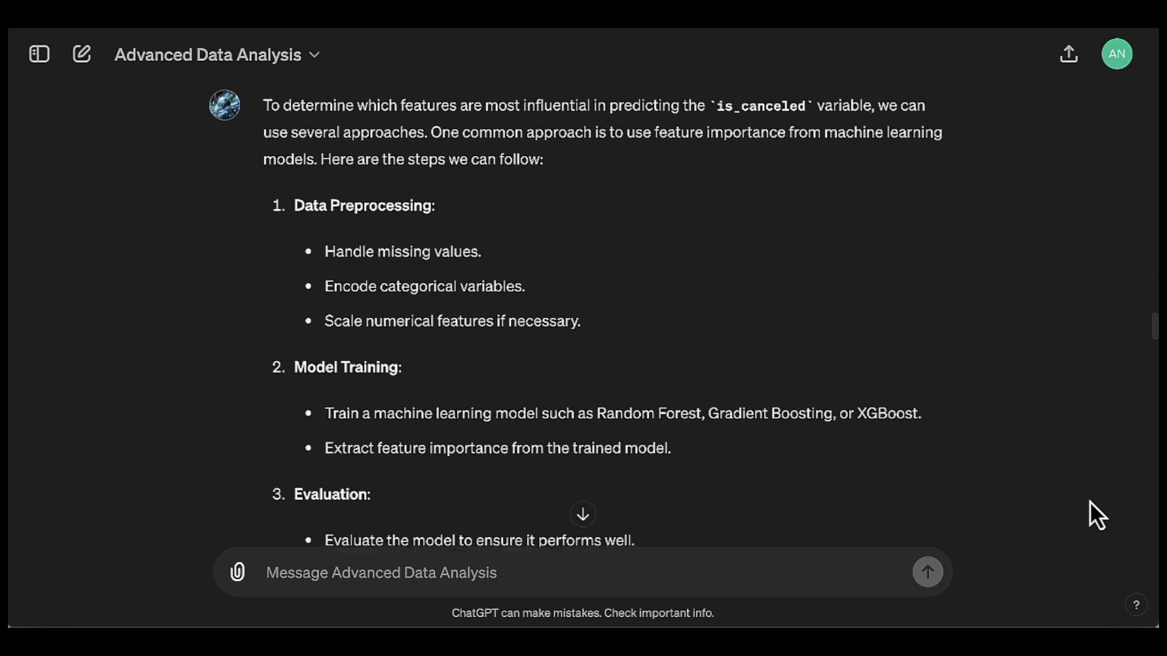
scroll(1089, 501, "down", 1)
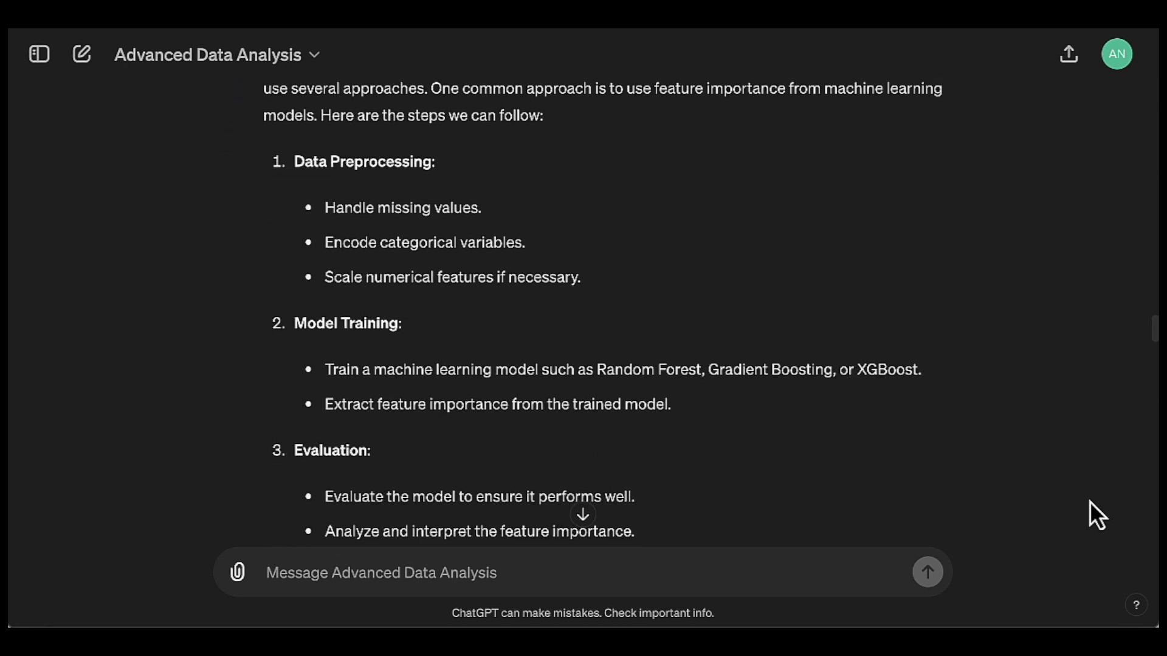
scroll(1089, 501, "down", 3)
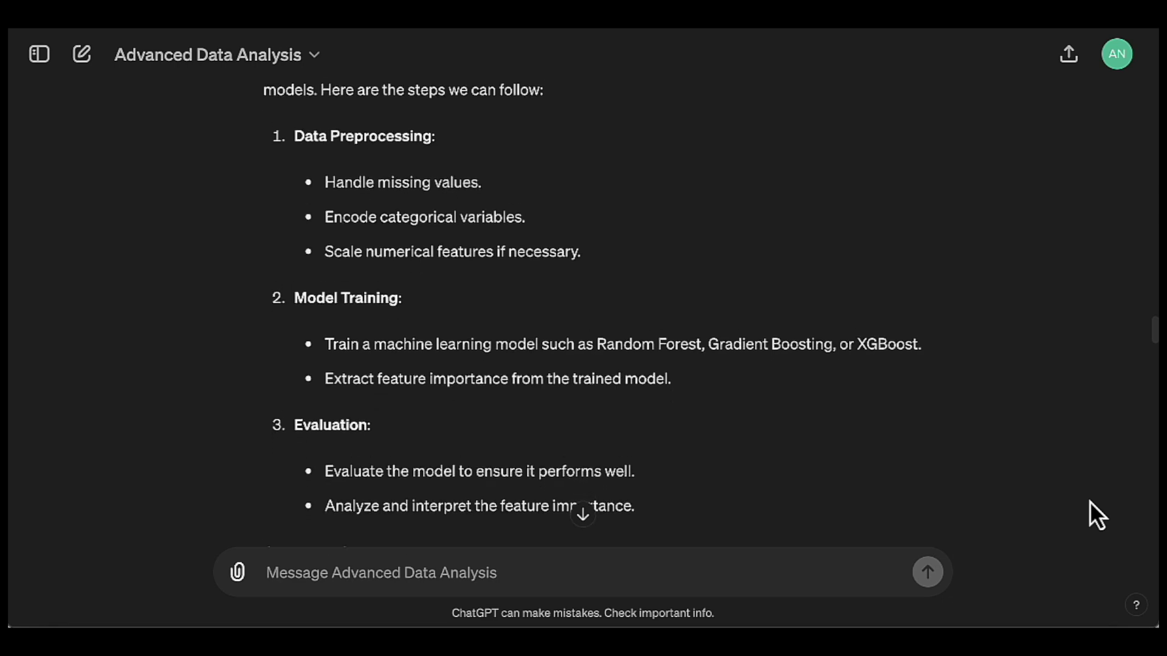
Look through the Step-by-Step Approach code for preprocessing and Random Forest feature importance, down to the Interpretation and Conclusion.
scroll(1089, 502, "down", 5)
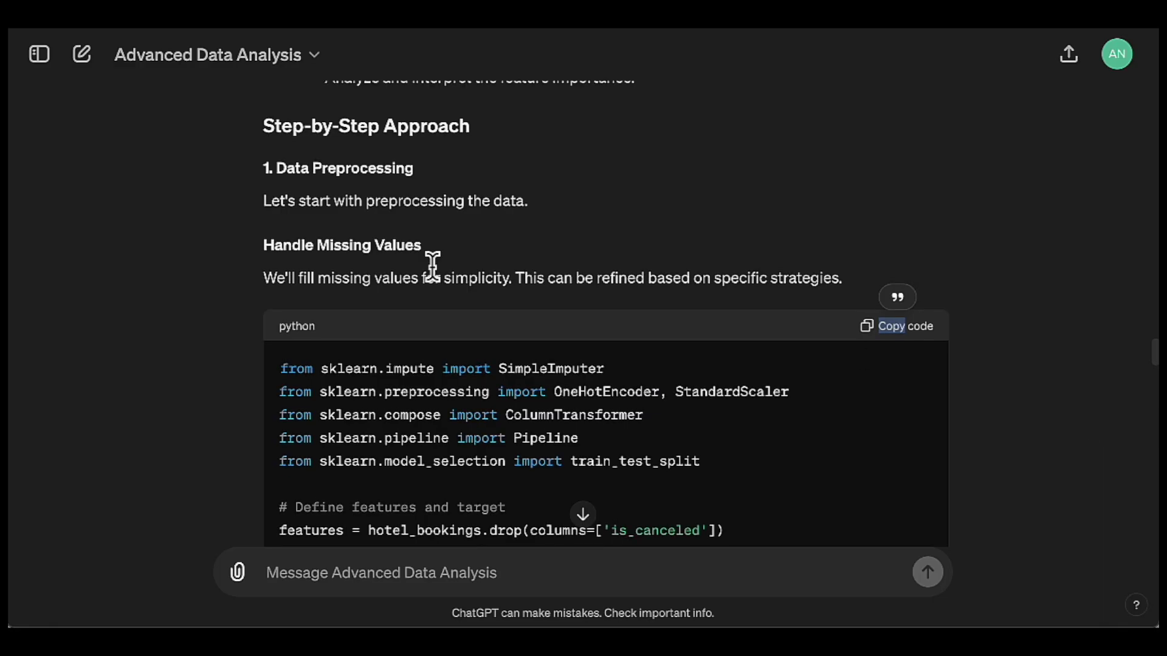
triple_click(357, 126)
left_click(1122, 399)
scroll(1122, 399, "down", 14)
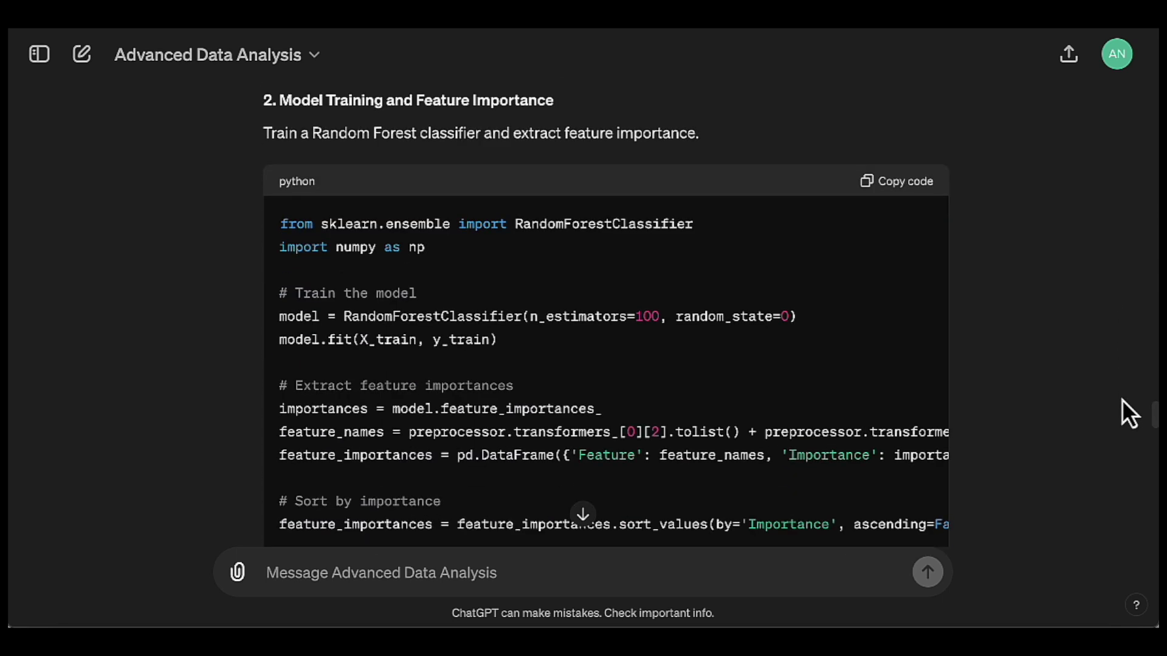
double_click(337, 201)
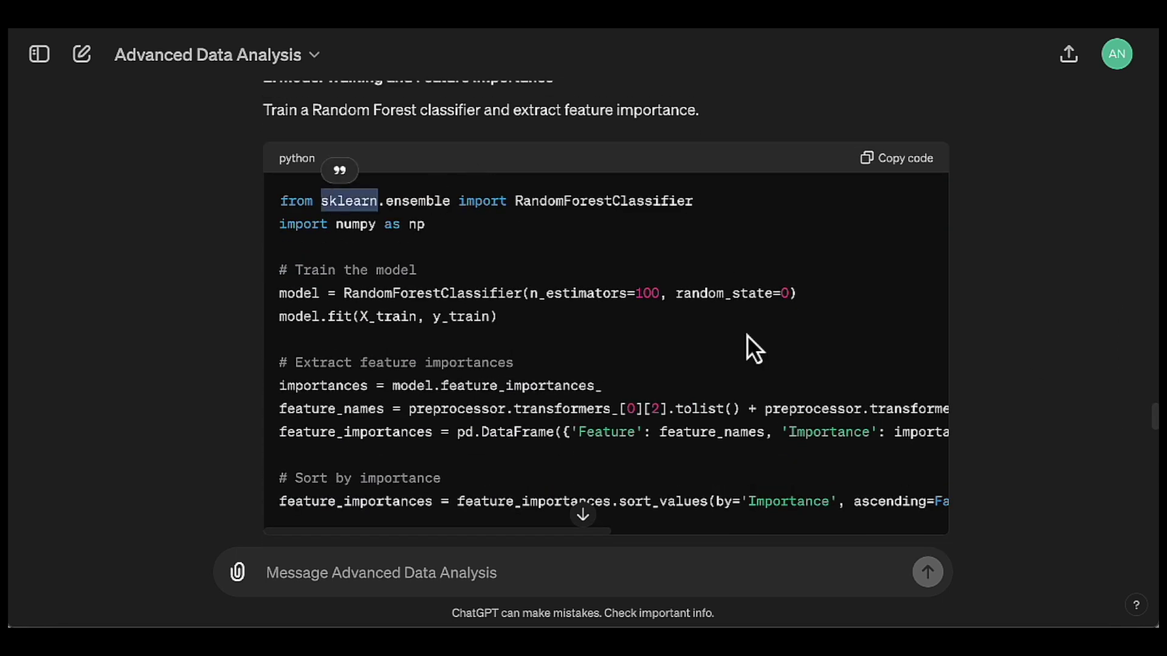
scroll(746, 335, "down", 10)
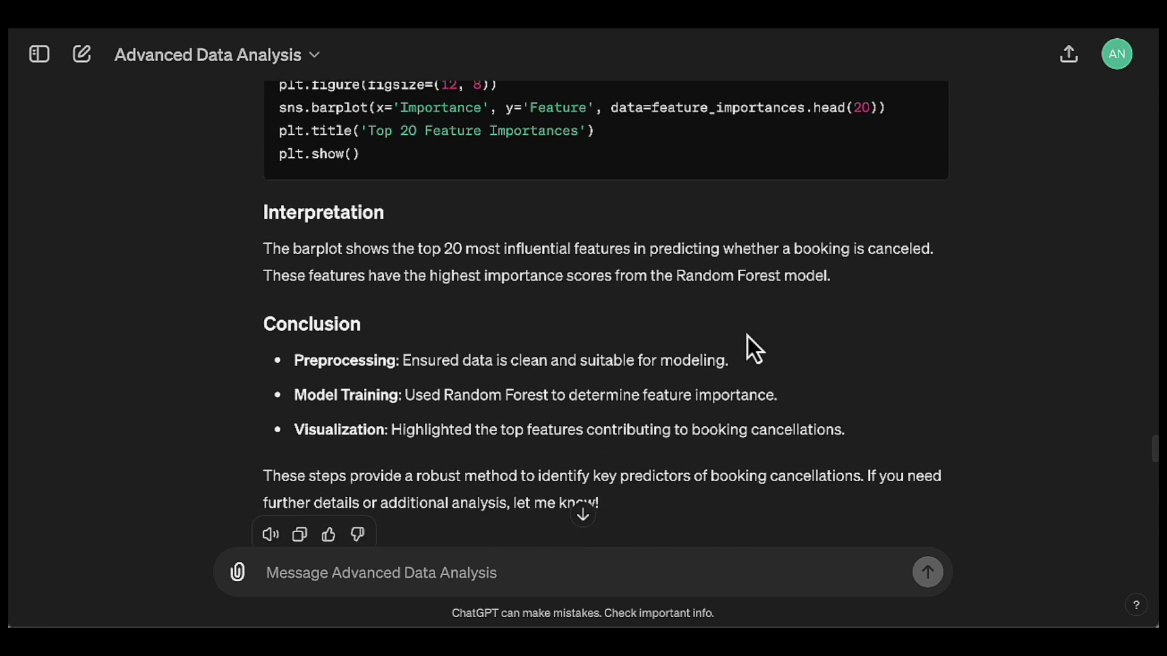
Review the cancellation predictor prompt requesting graphs and analysis without code, and examine the Top 20 Feature Importances chart.
scroll(747, 334, "down", 7)
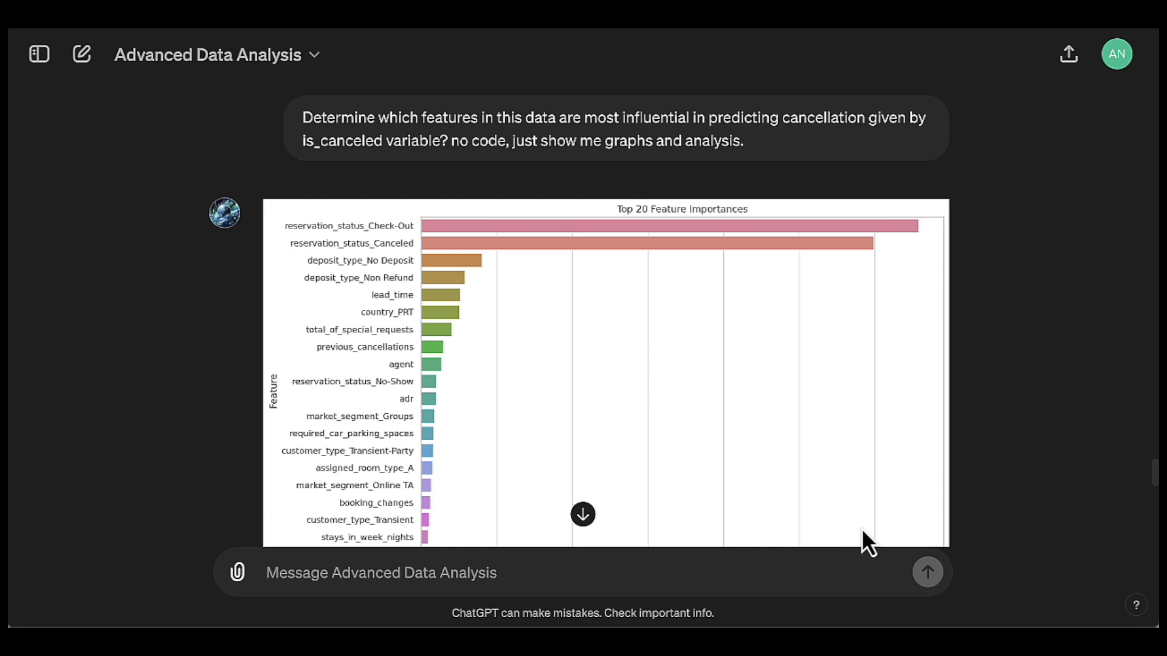
triple_click(610, 113)
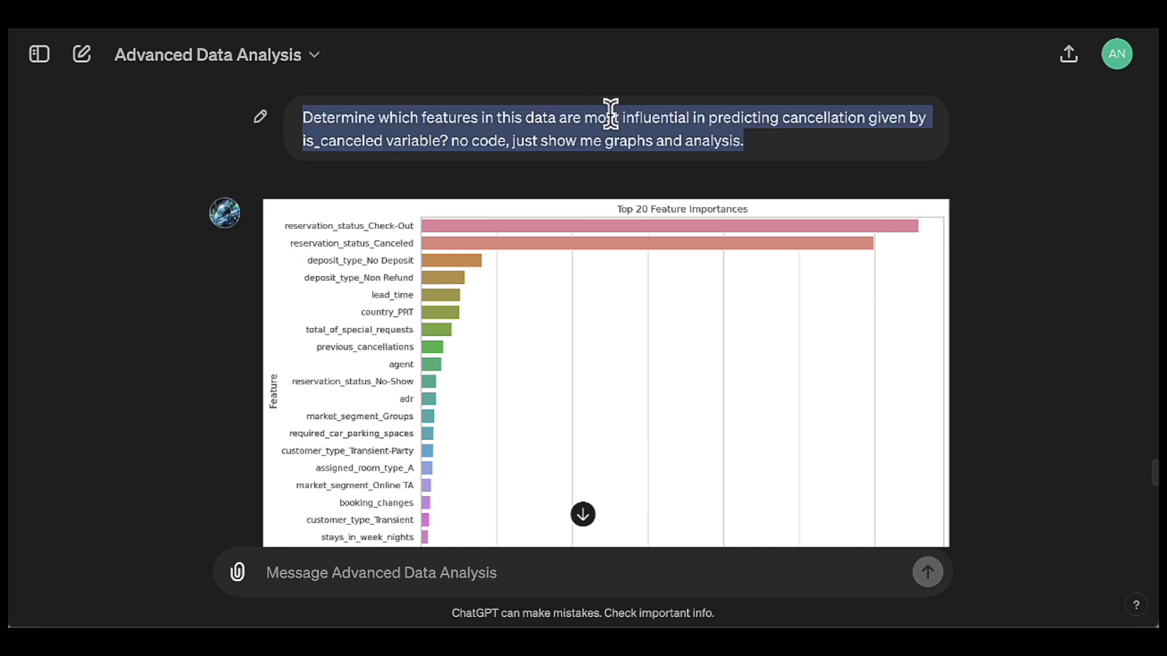
left_click(1107, 244)
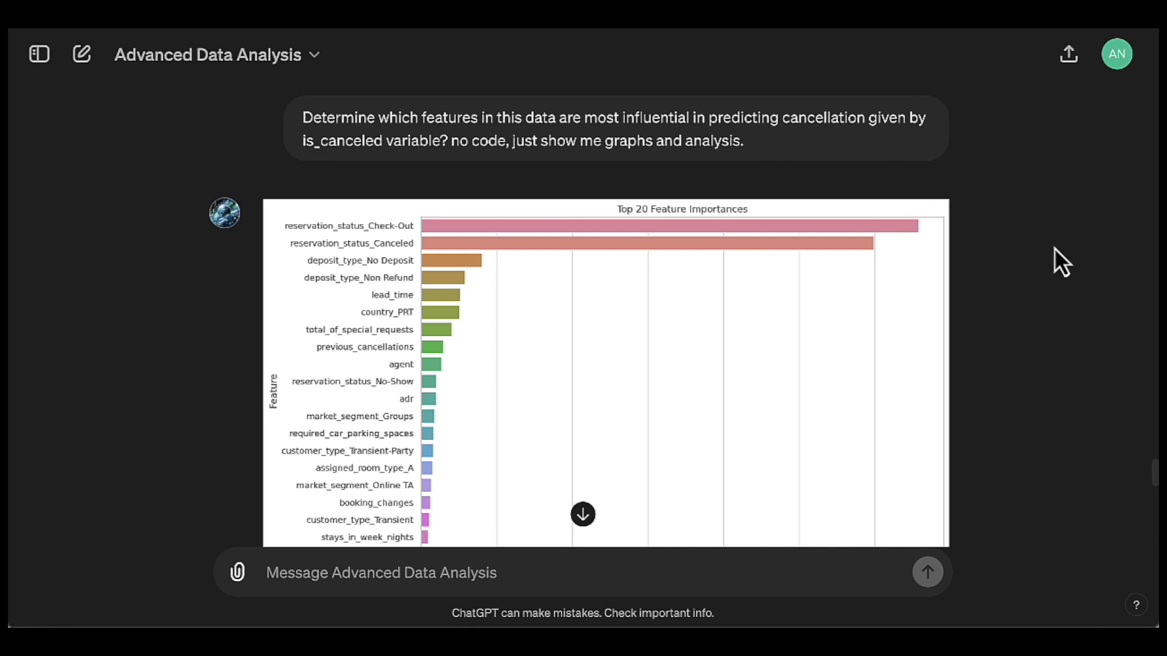
scroll(467, 416, "down", 1)
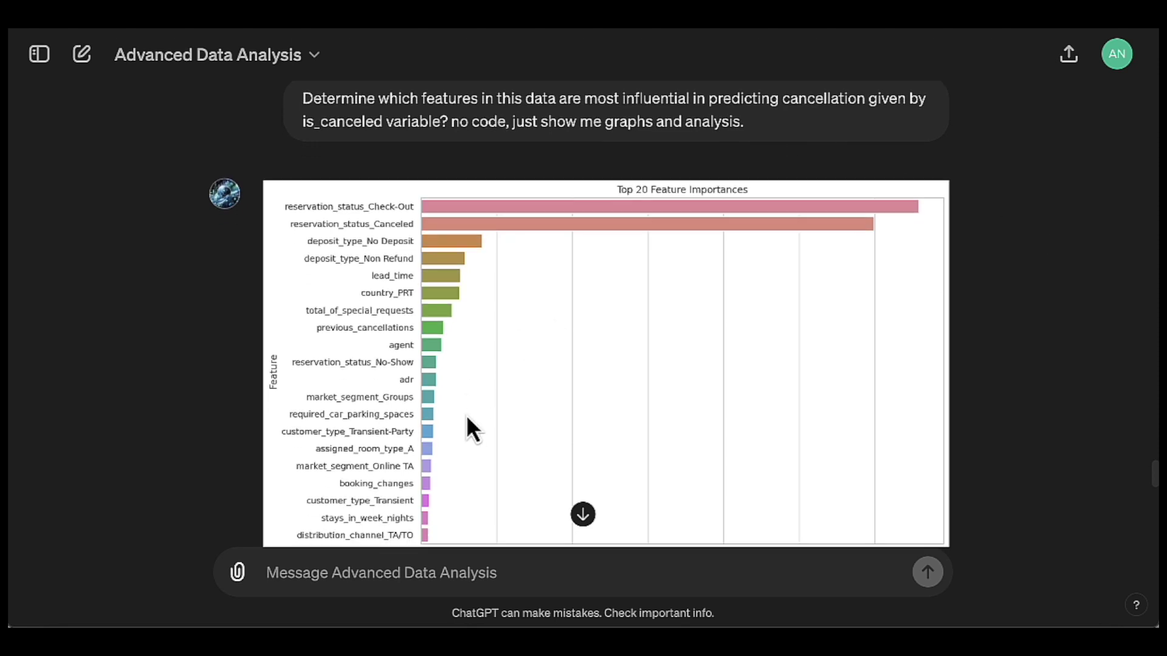
Highlight "no code, just show me graphs and analysis." in the cancellation prompt, then view the whole Top 20 Feature Importances chart.
left_click_drag(451, 121, 750, 120)
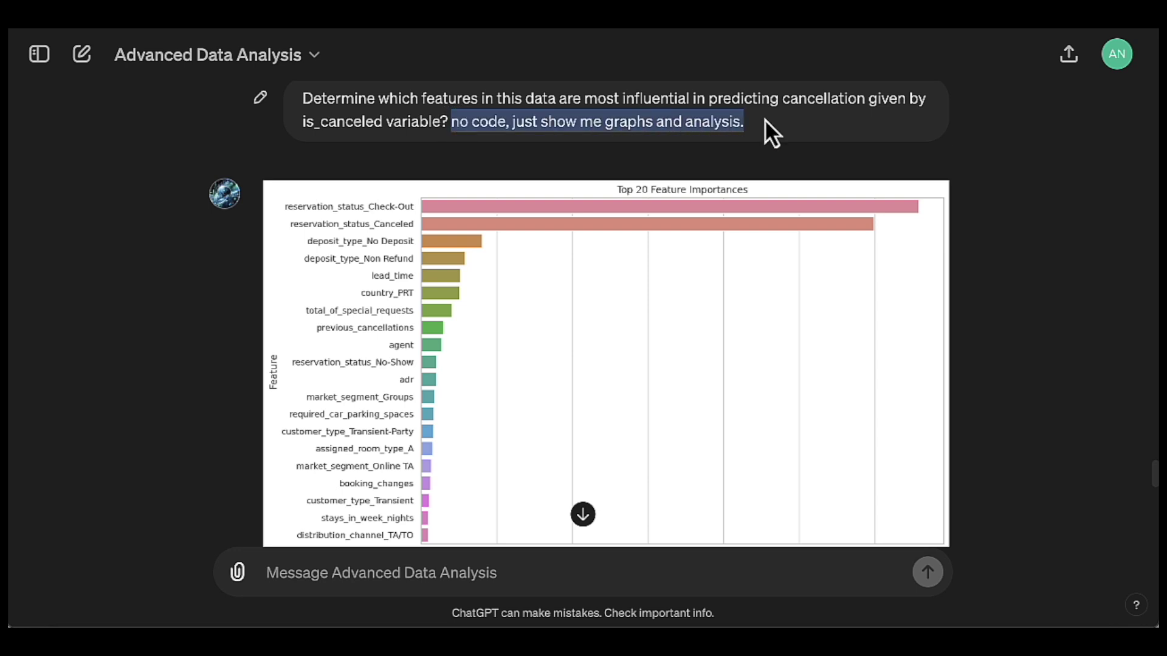
left_click(1096, 267)
scroll(1072, 340, "down", 2)
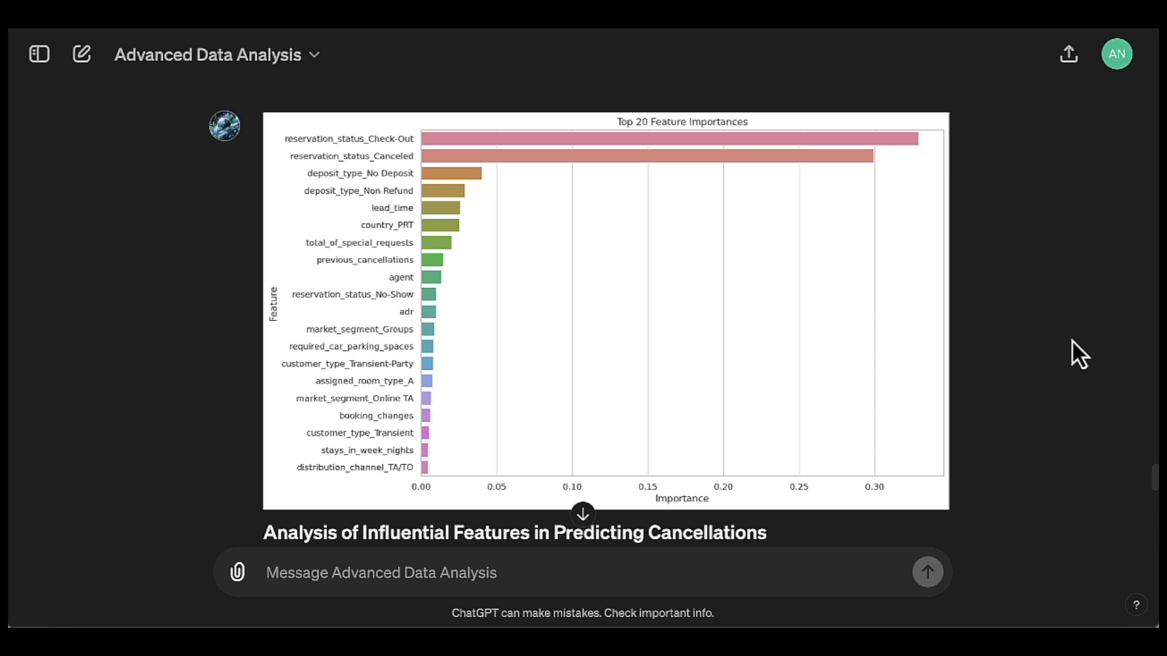
Read the Analysis of Influential Features in Predicting Cancellations, from the Lead Time insight through the Conclusion.
scroll(1072, 341, "down", 5)
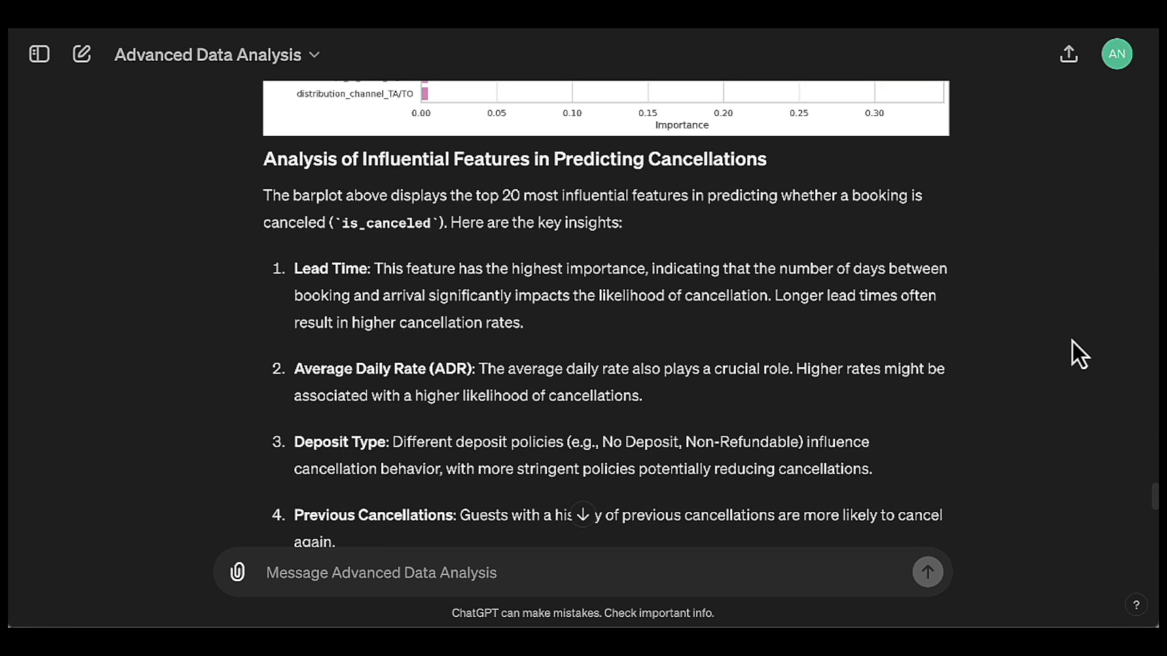
scroll(1072, 342, "down", 2)
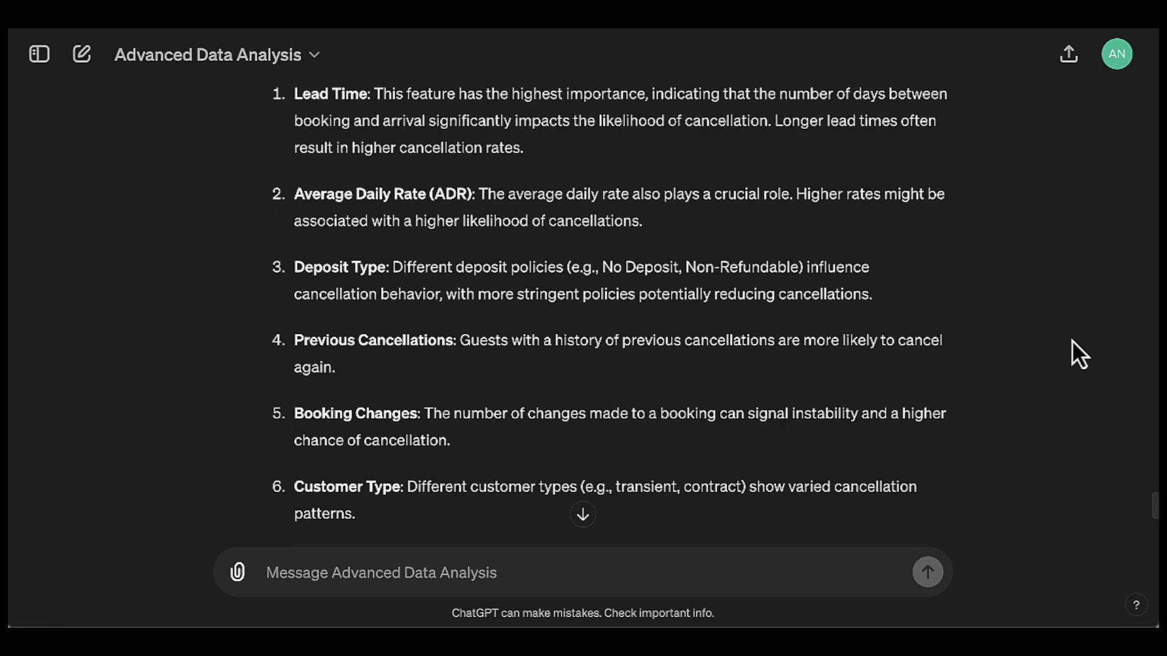
scroll(1072, 353, "up", 1)
scroll(1072, 352, "down", 3)
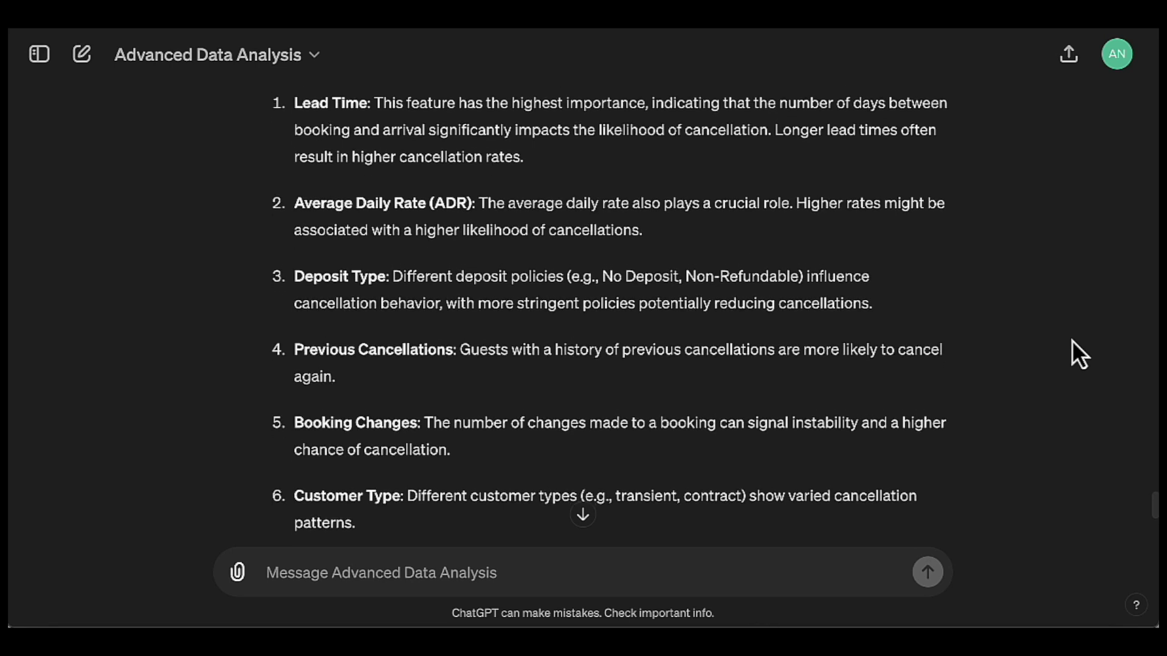
scroll(1072, 340, "down", 4)
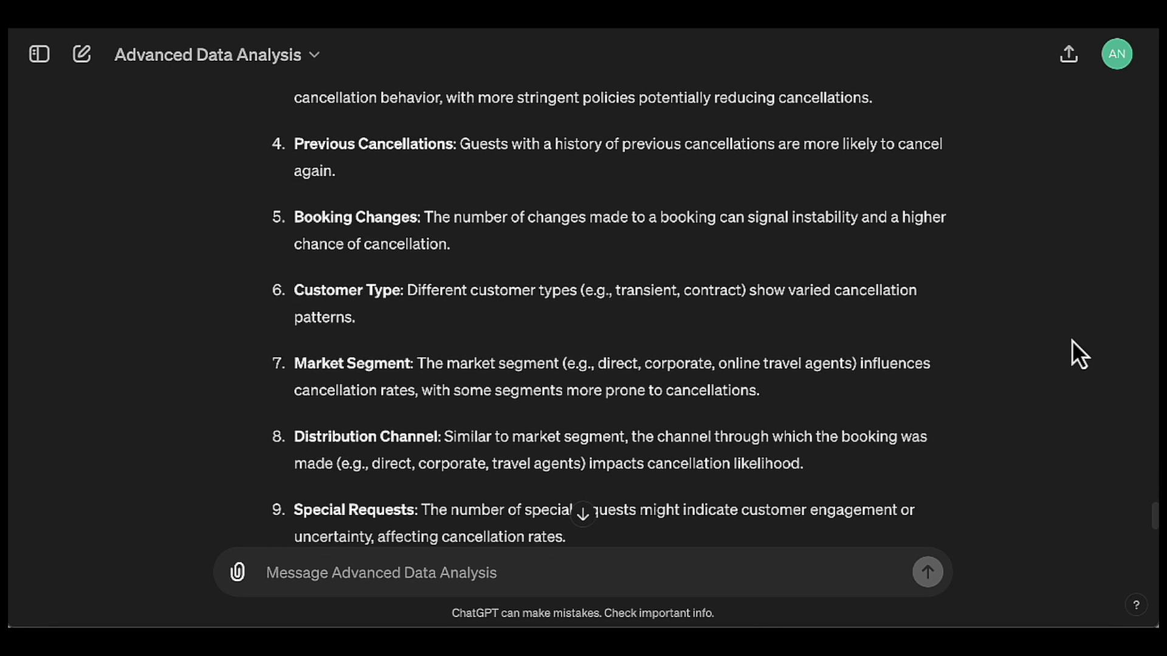
scroll(1072, 340, "down", 3)
scroll(1072, 341, "down", 2)
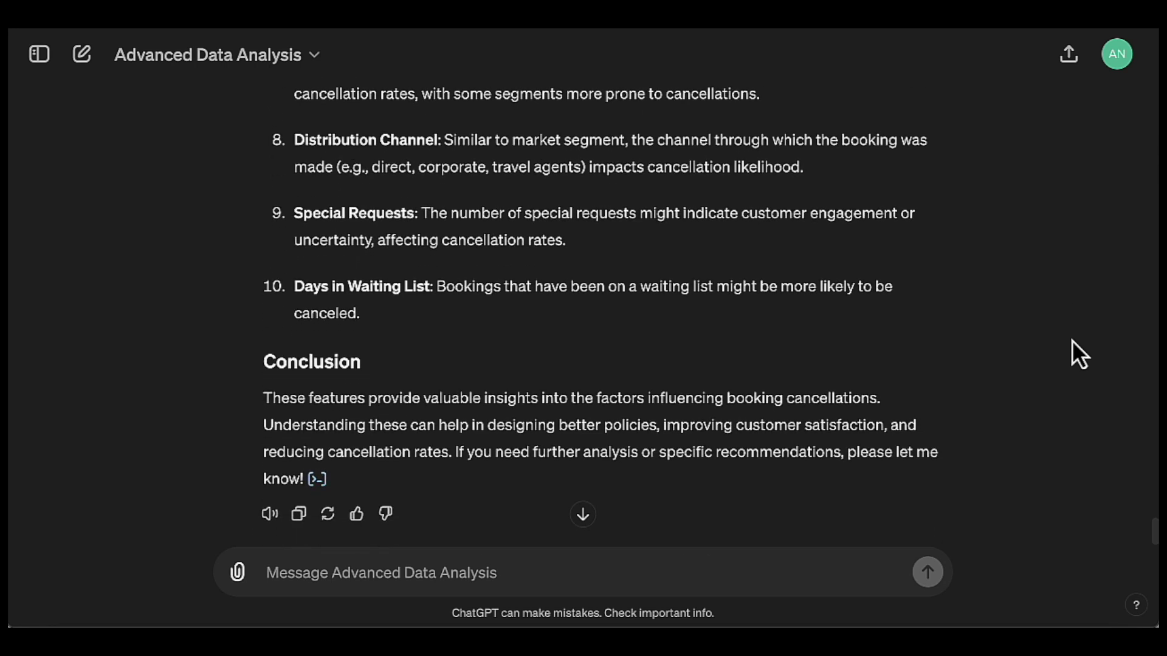
Return to the start of the key insights and highlight the Deposit Type point.
scroll(1071, 340, "up", 12)
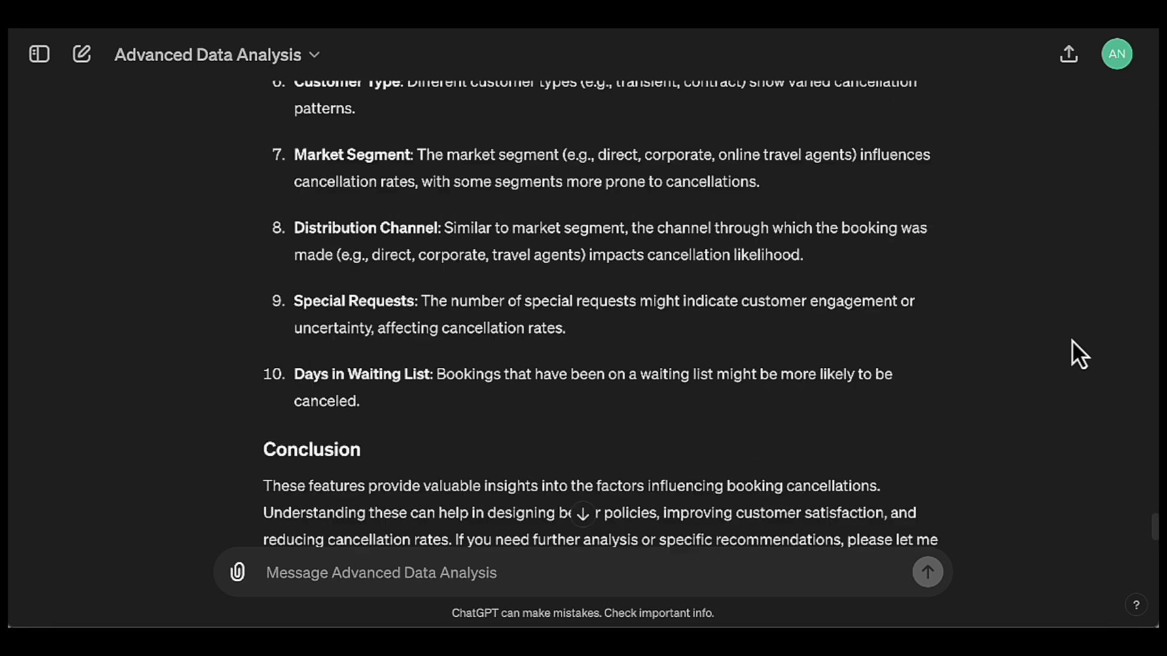
scroll(1072, 354, "down", 3)
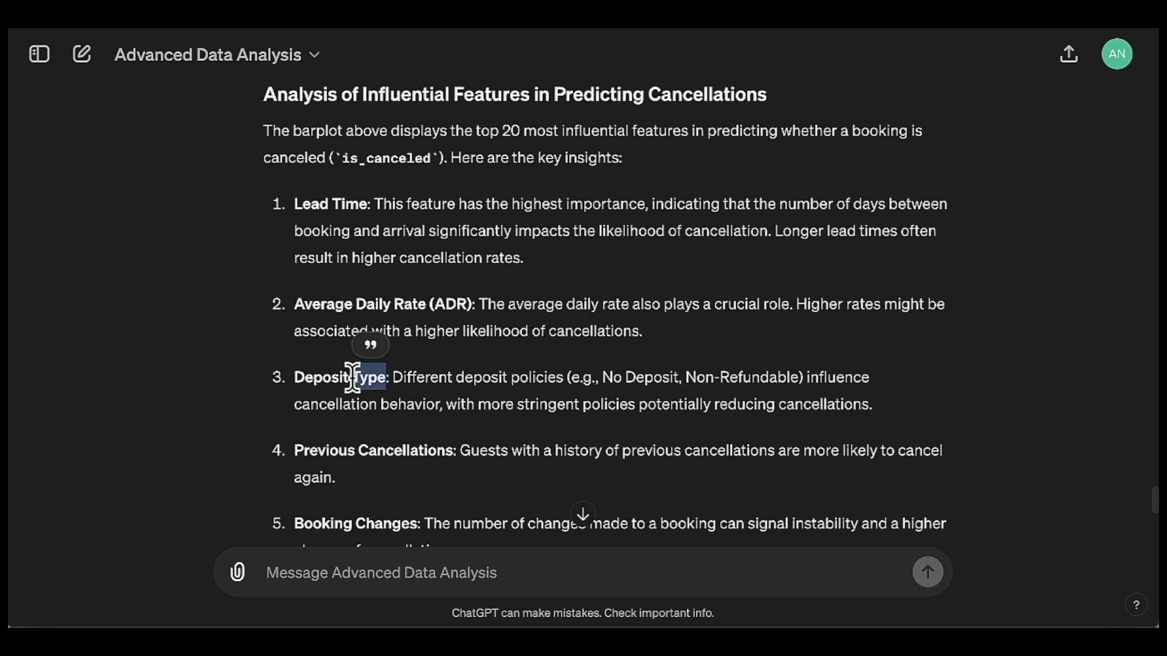
triple_click(352, 378)
scroll(925, 443, "down", 1)
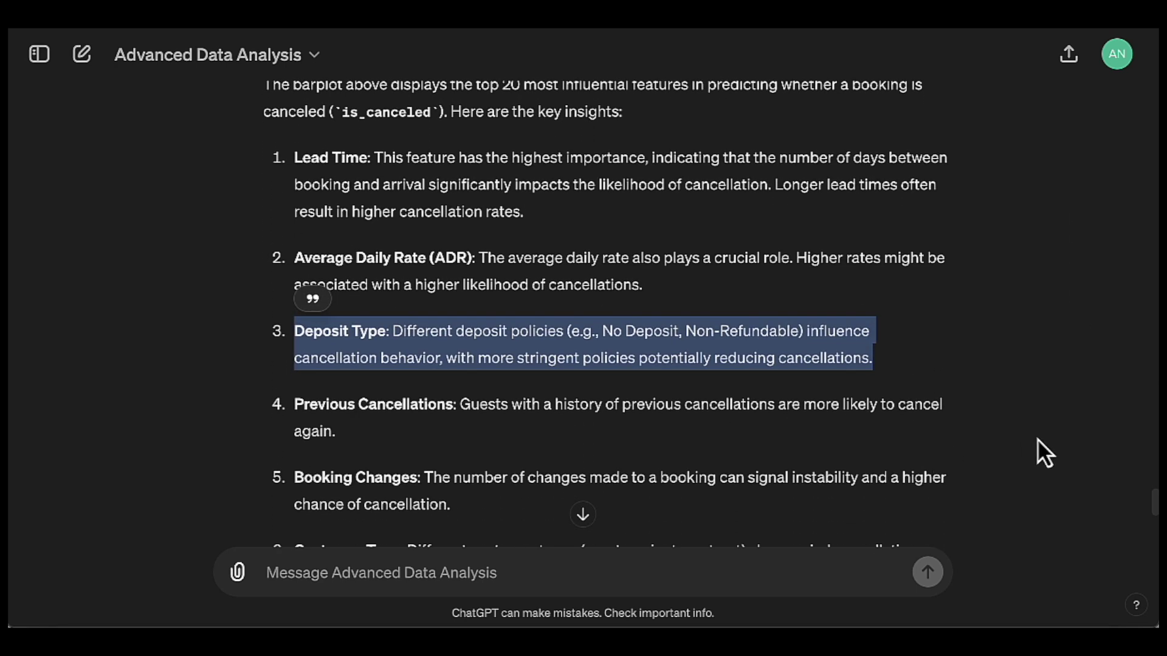
scroll(1037, 438, "down", 3)
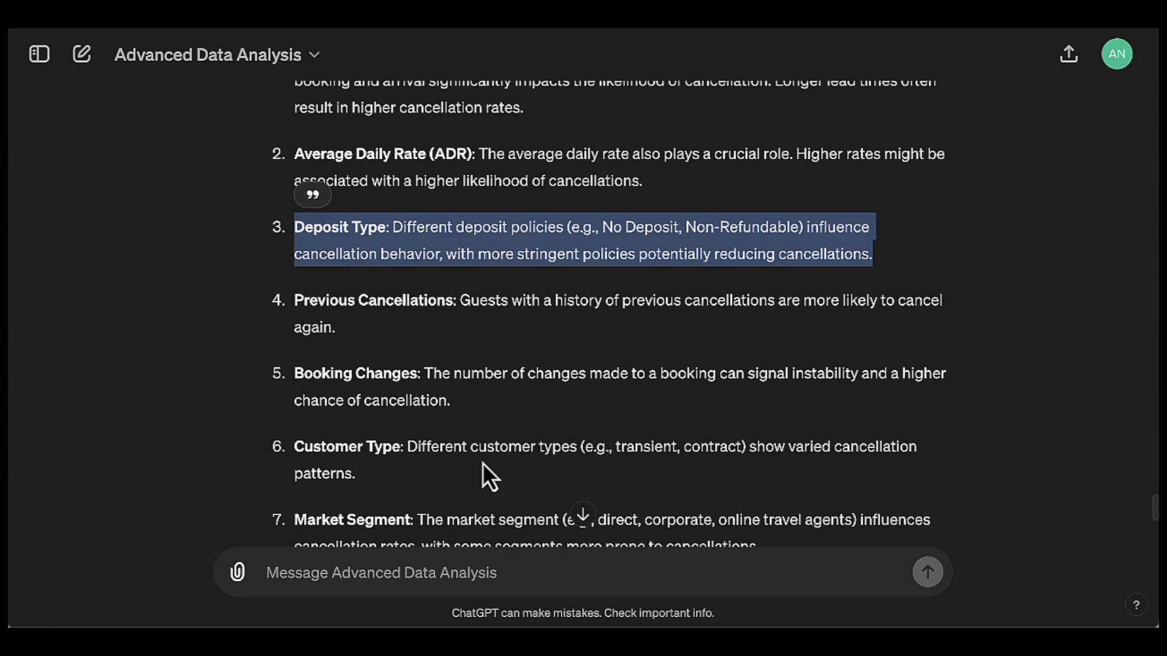
Highlight the Market Segment insight, review the remaining points, and return to the Top 20 Feature Importances chart.
scroll(474, 486, "down", 1)
triple_click(367, 466)
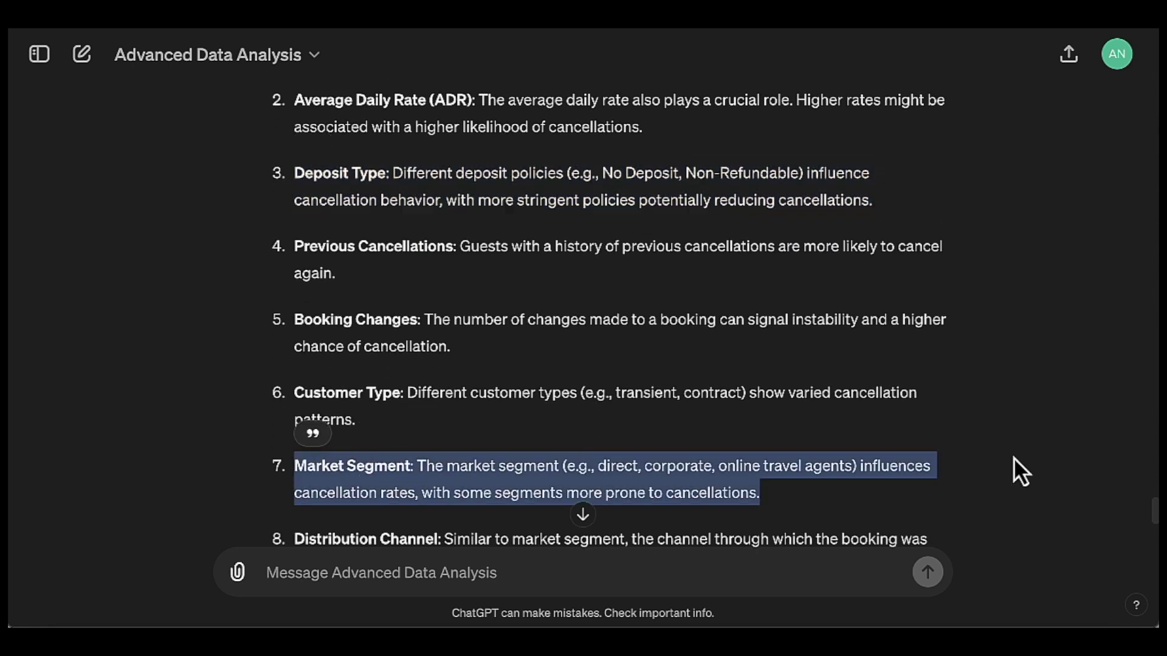
scroll(1018, 465, "down", 3)
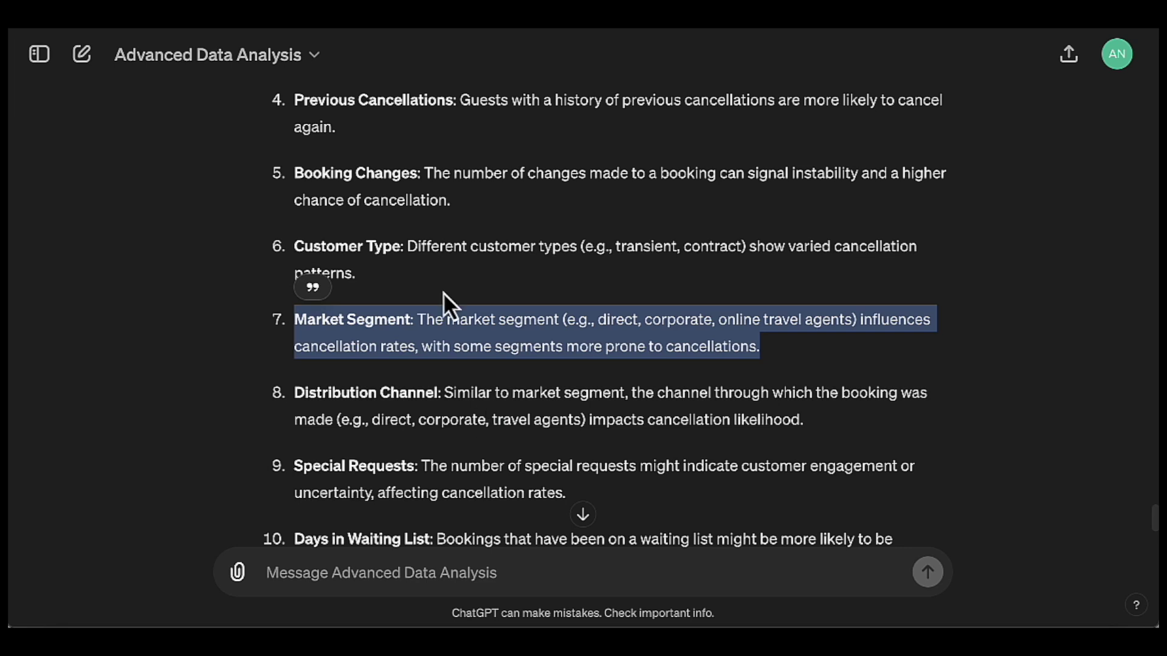
left_click(448, 296)
scroll(444, 456, "down", 2)
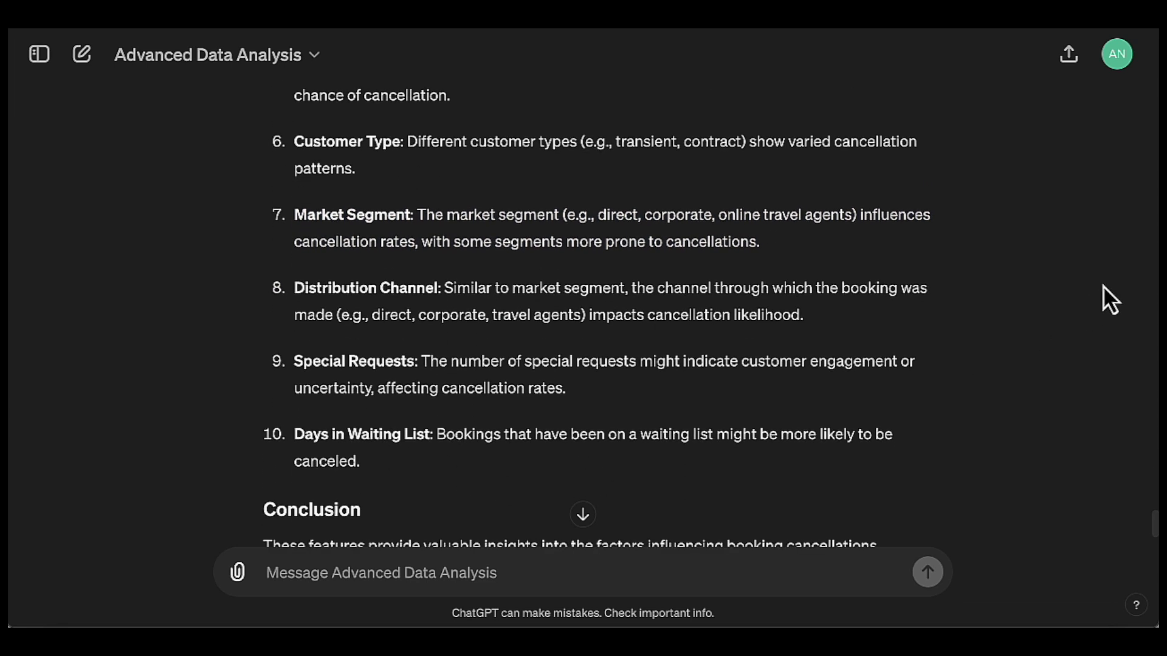
scroll(1110, 300, "up", 10)
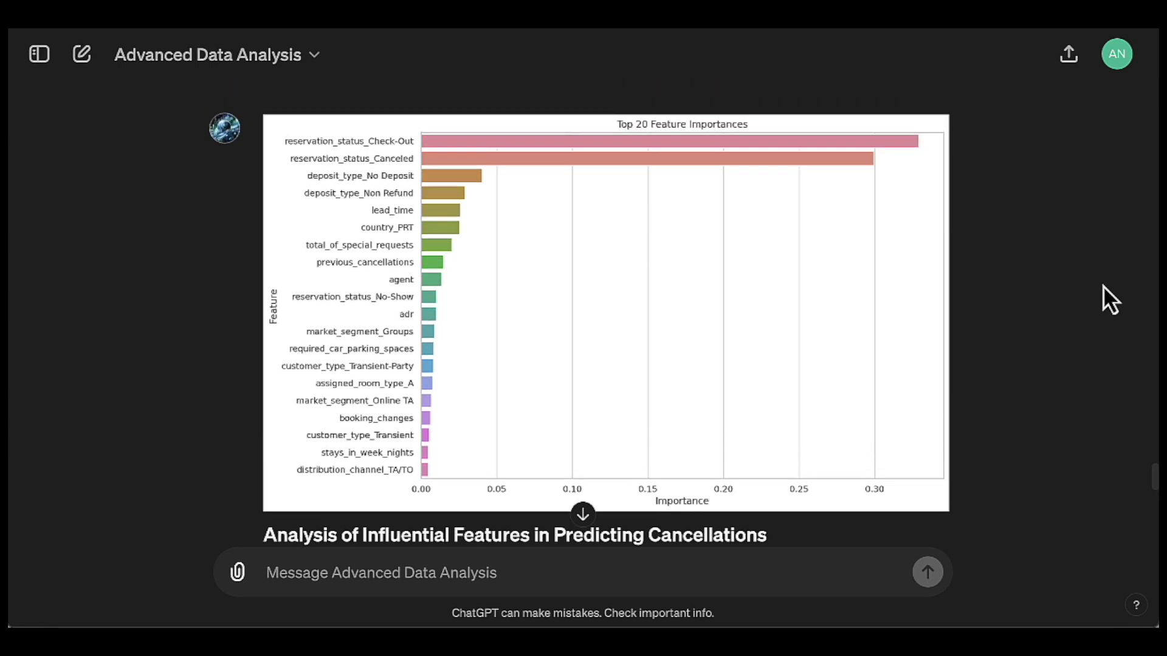